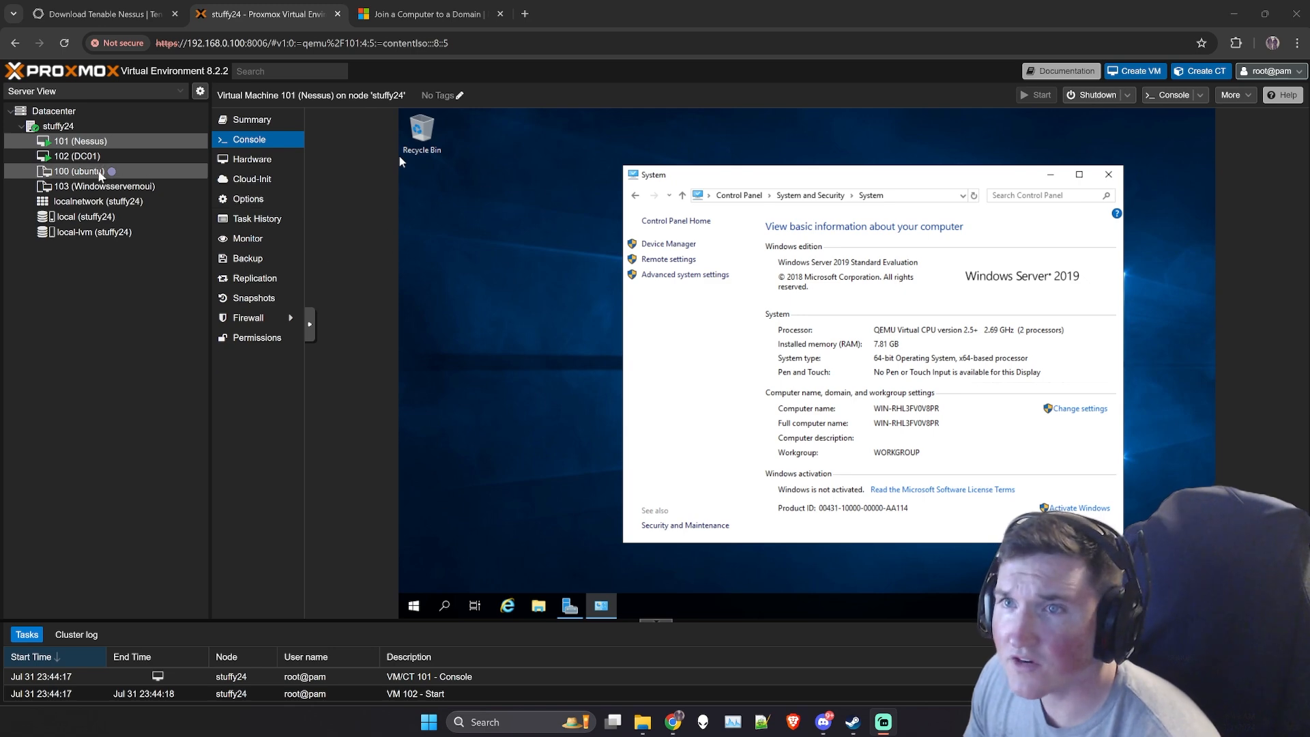
- Look over the DC01, Nessus and ubuntu virtual machines on node stuffy24
click(87, 158)
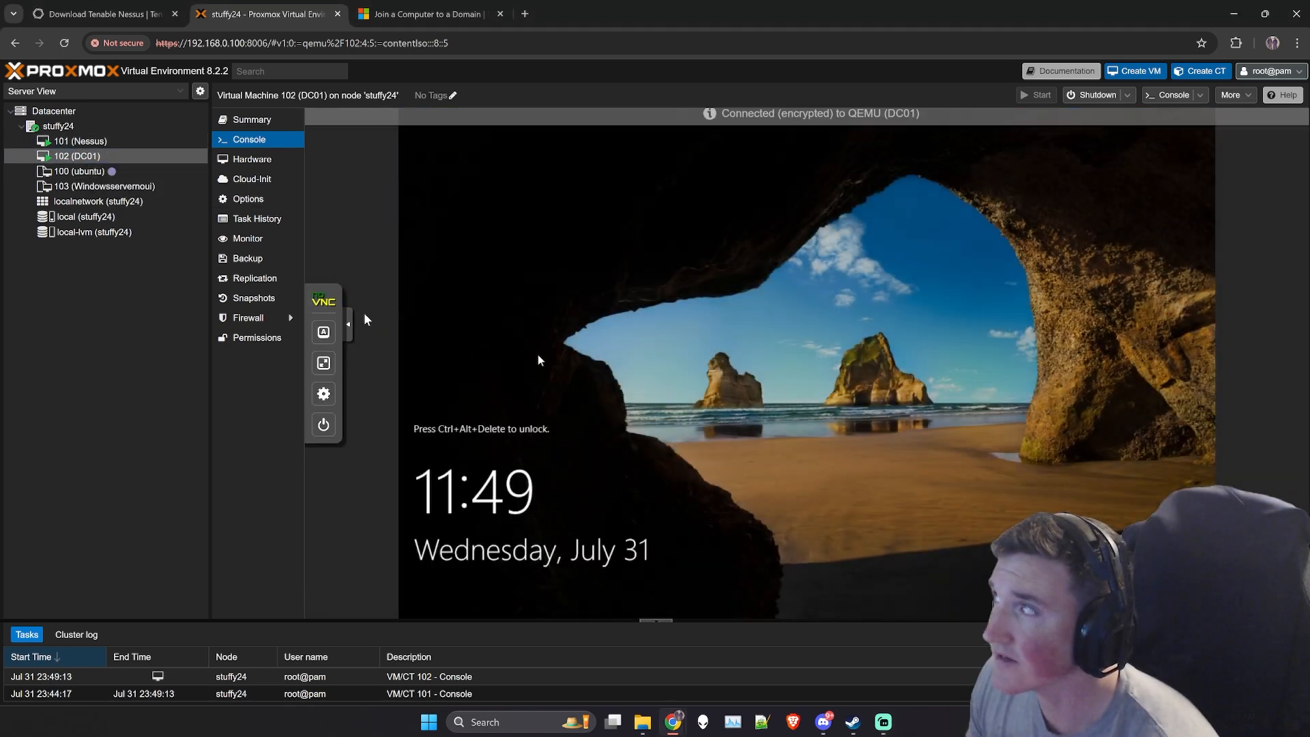
click(75, 141)
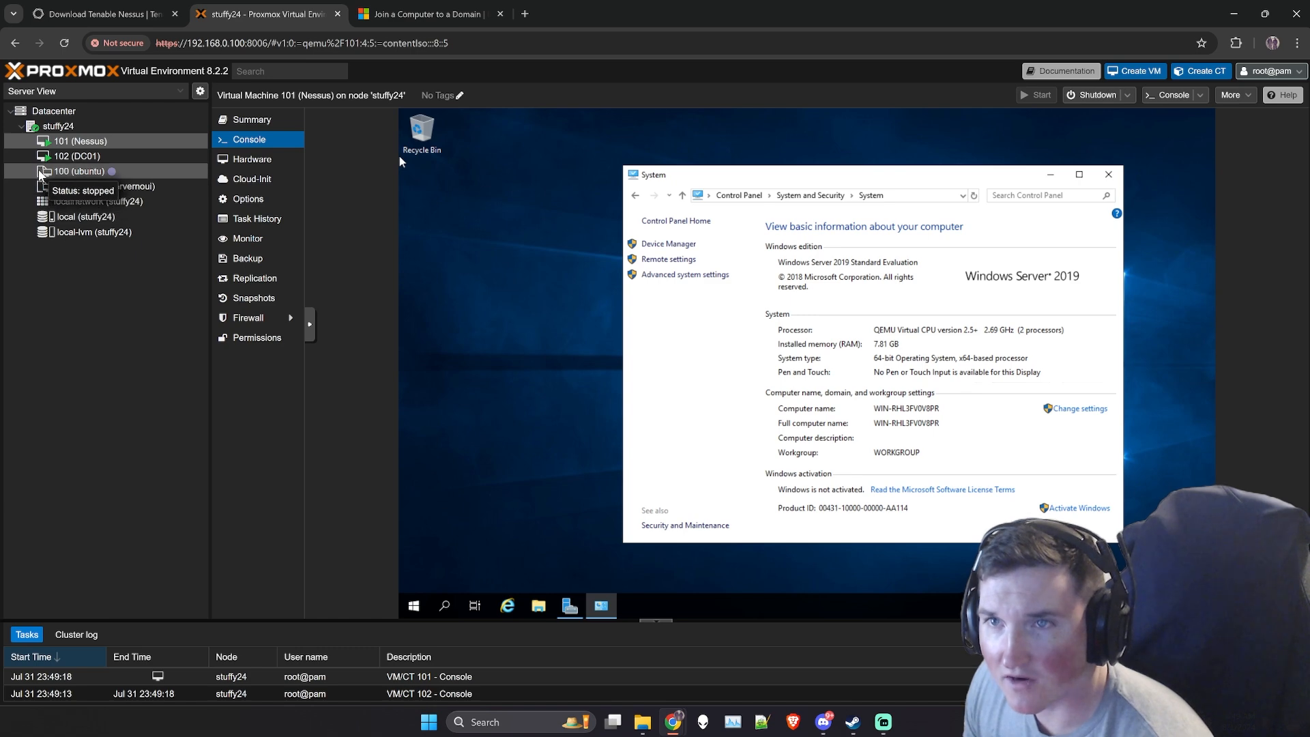
right_click(48, 172)
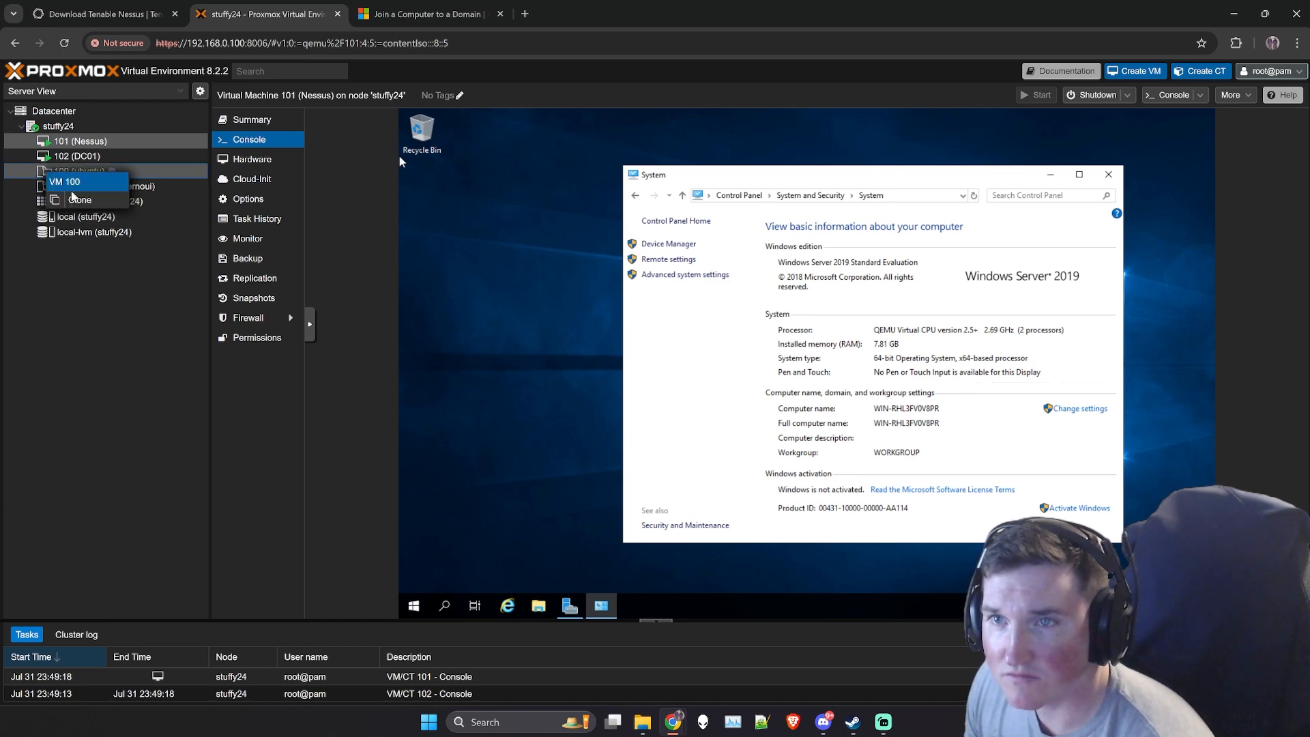
click(152, 171)
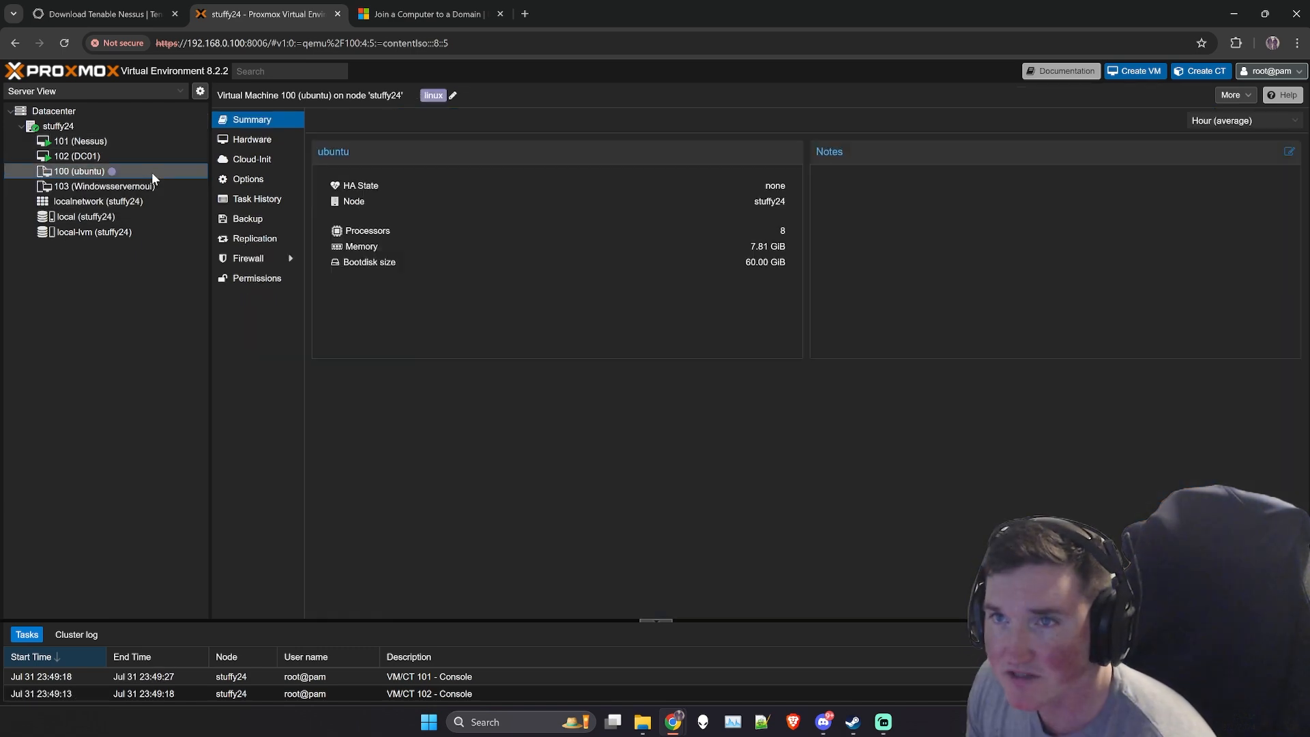
click(114, 158)
- Open the computer name and domain settings from the System window on the Nessus virtual machine
click(96, 146)
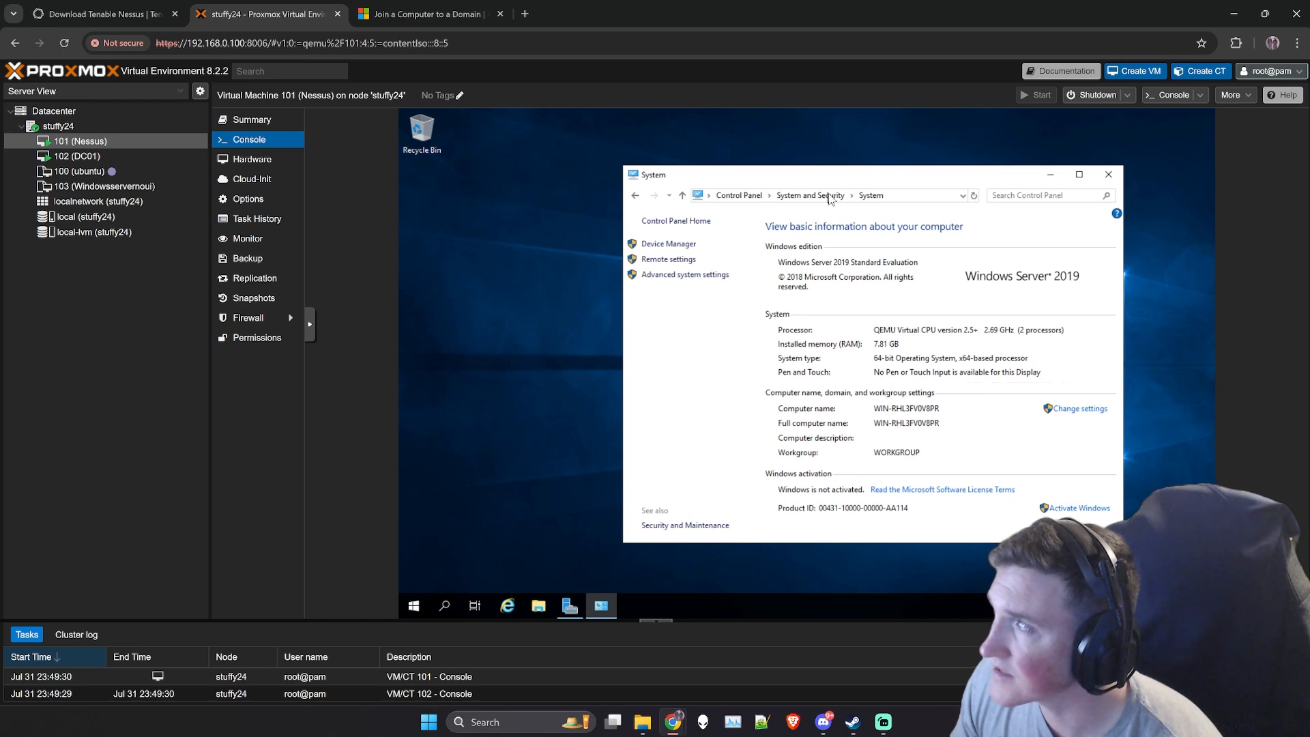
click(897, 199)
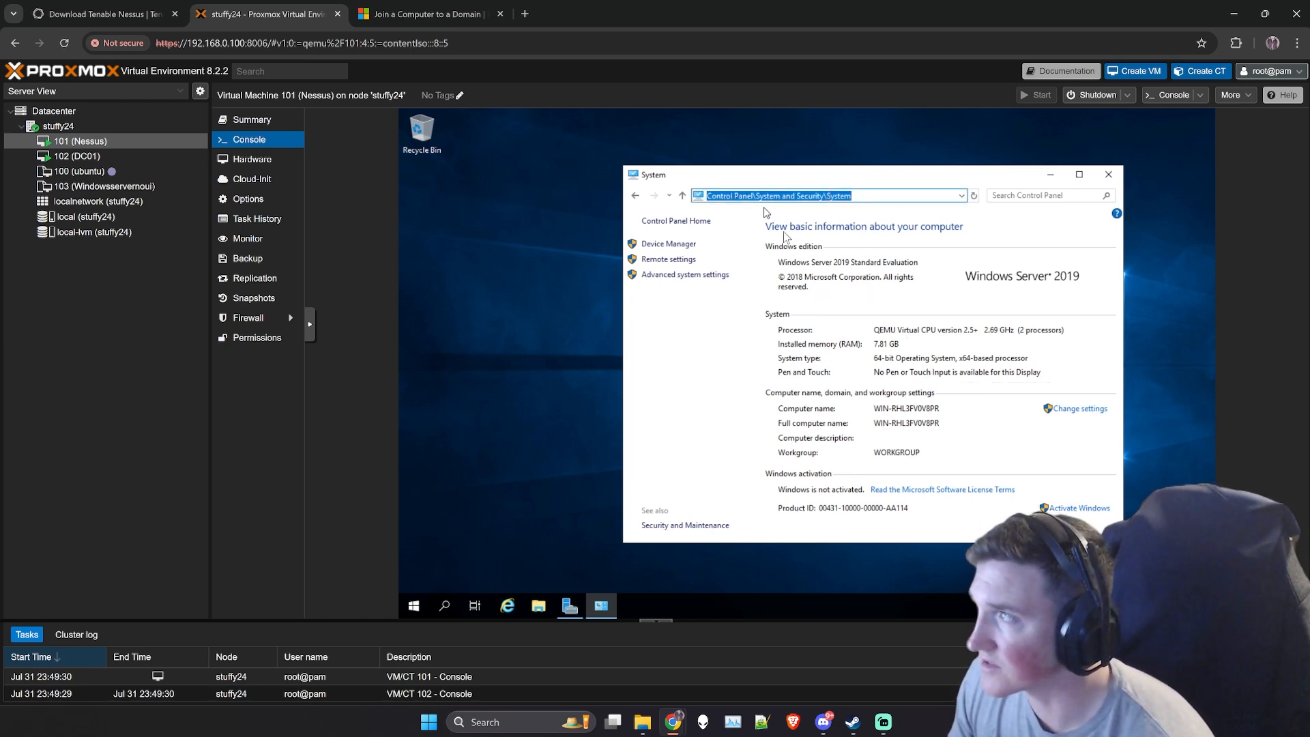
click(1075, 409)
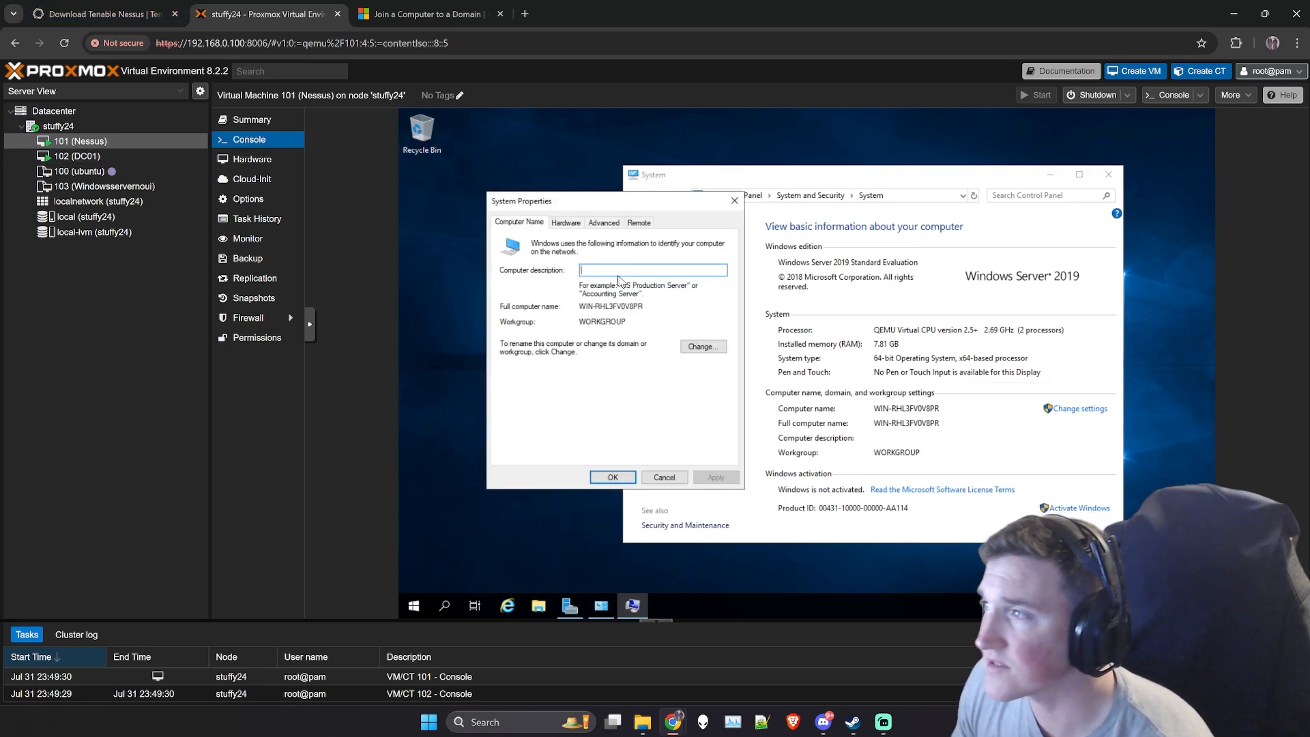
- Unlock the DC01 virtual machine and sign in to the STUFFY domain Administrator account with its password
click(102, 157)
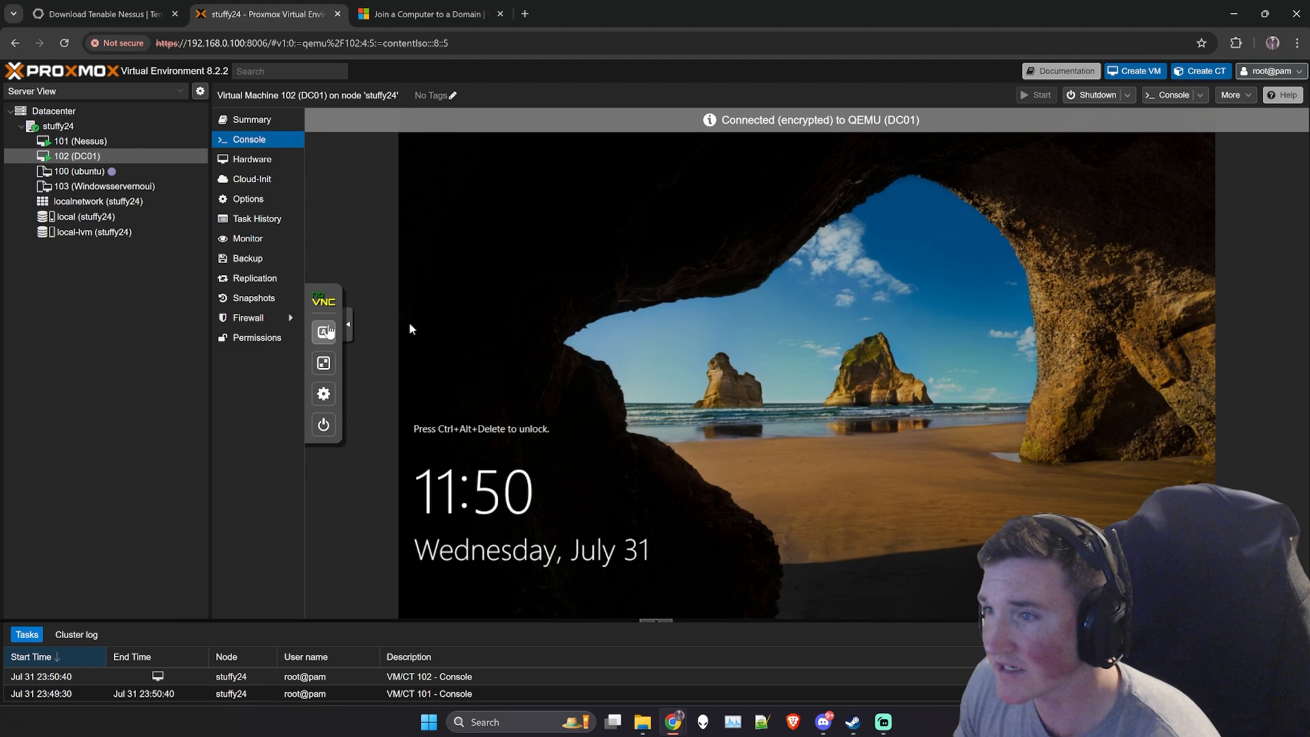
click(324, 331)
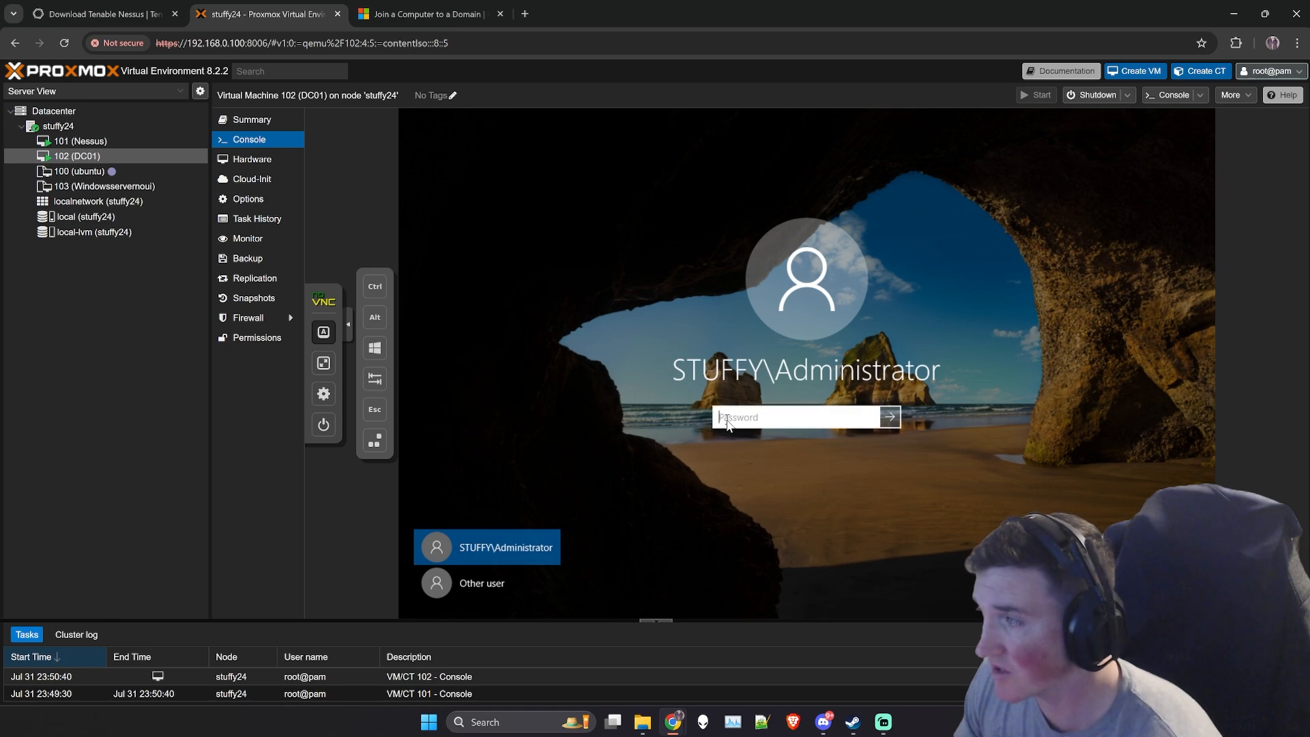
text(*****)
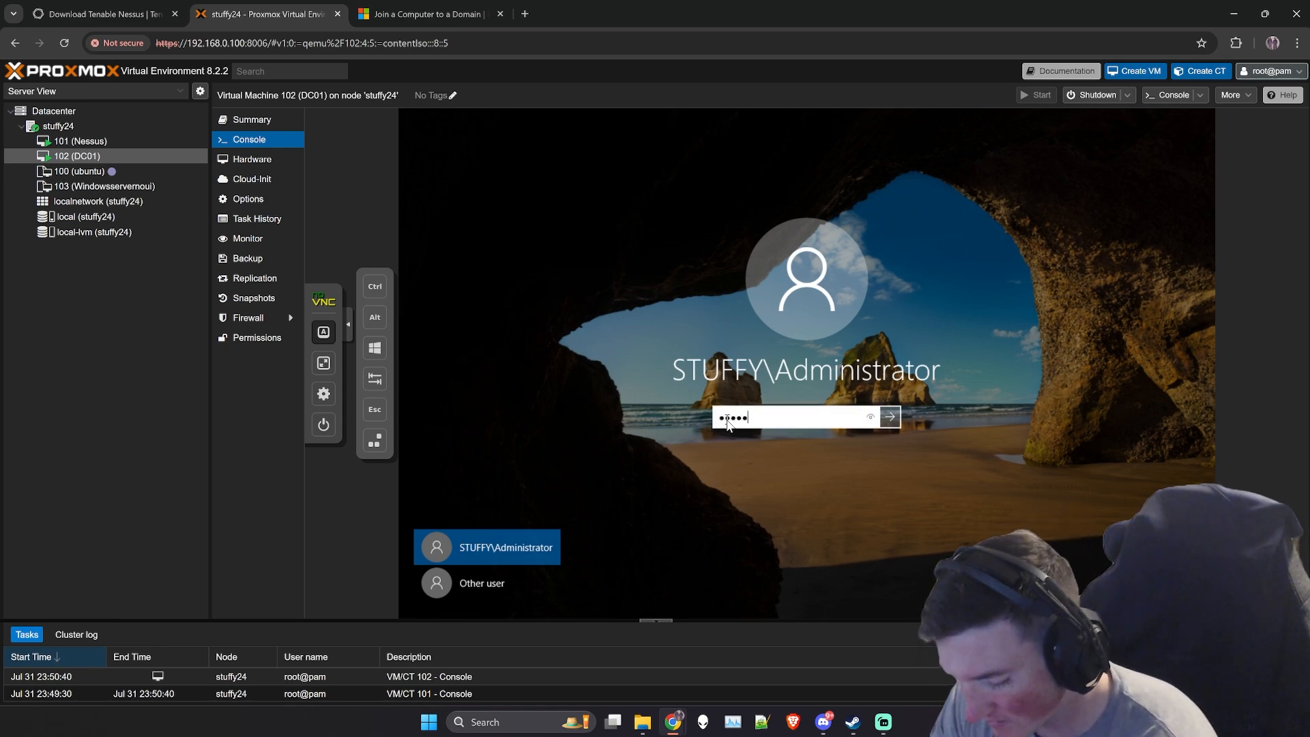
text(***********)
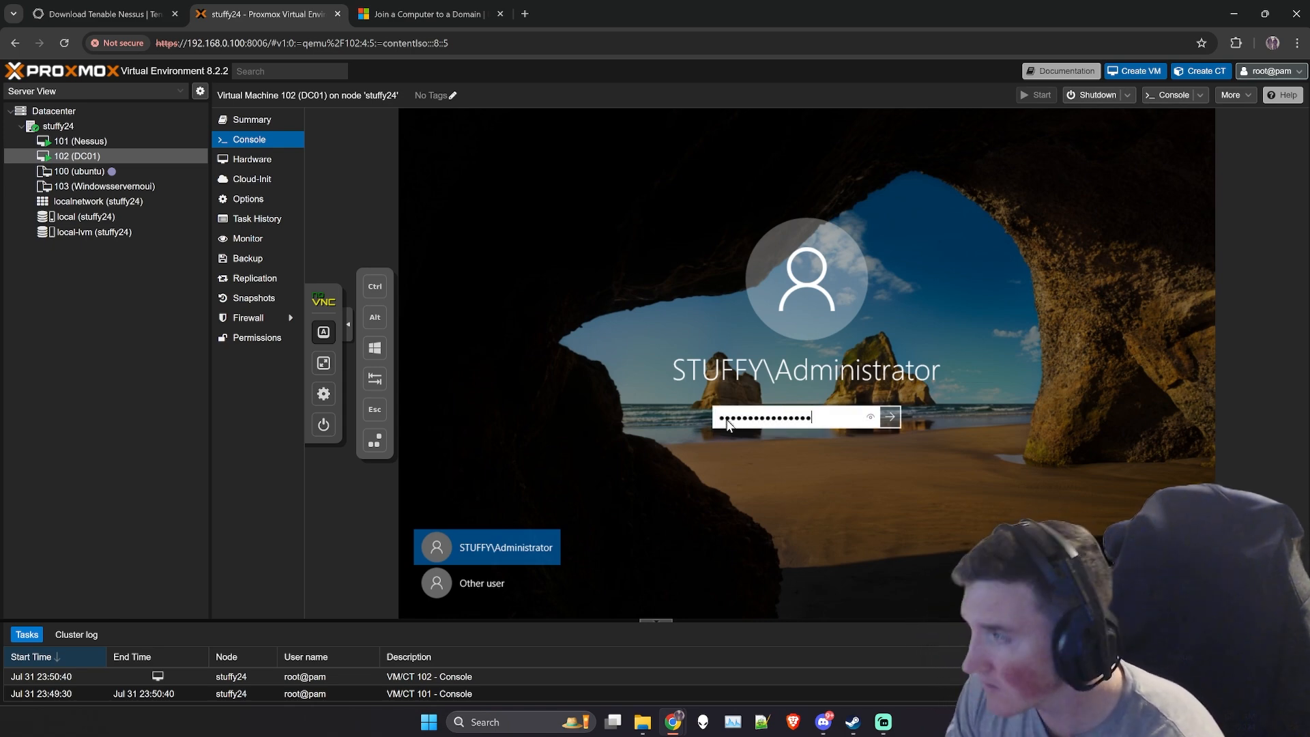
key(Return)
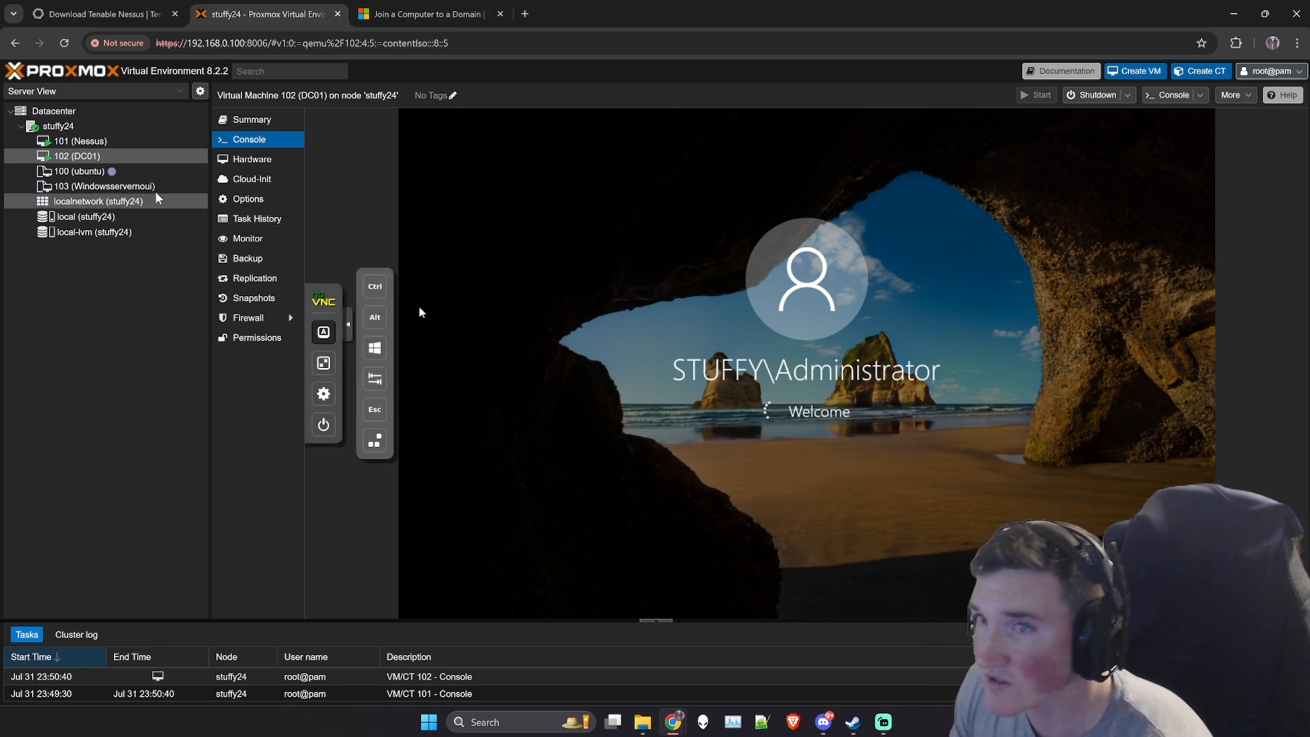
- Enter "Nessus scanner" as the computer description in the Nessus machine's System Properties
click(81, 141)
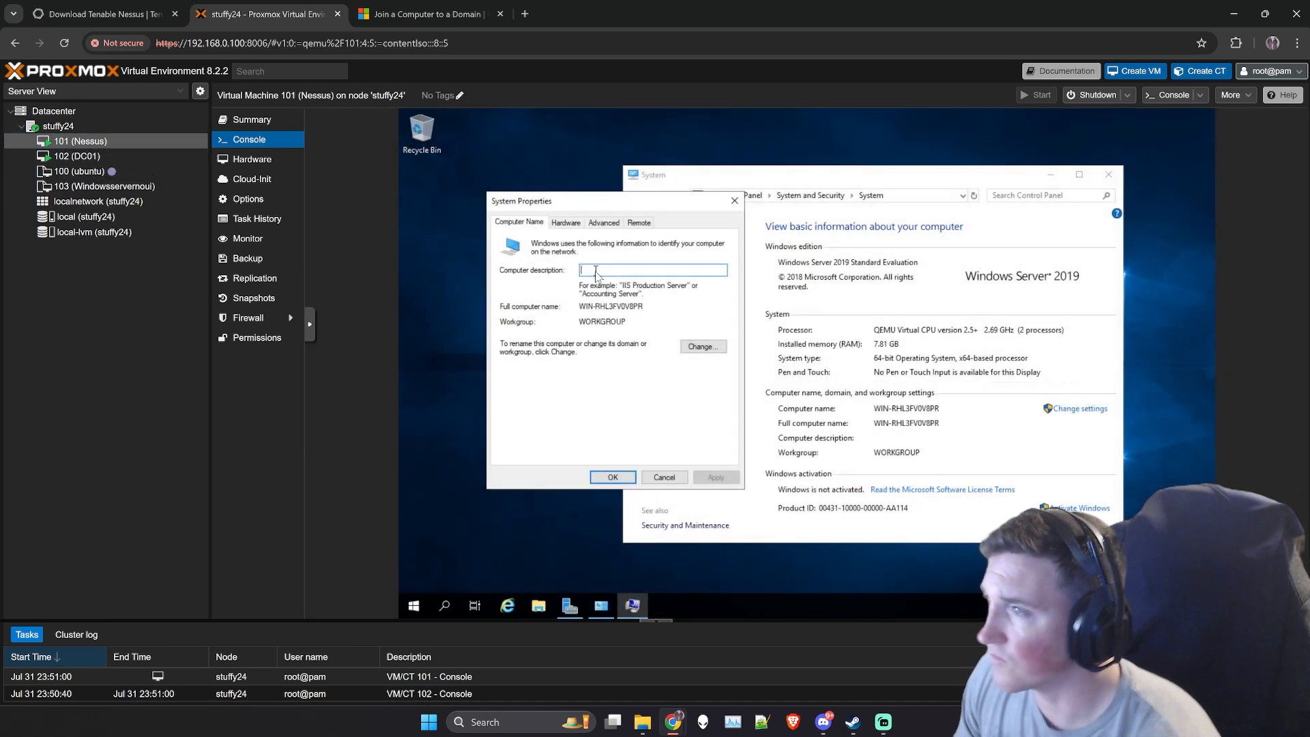
text(Nessus)
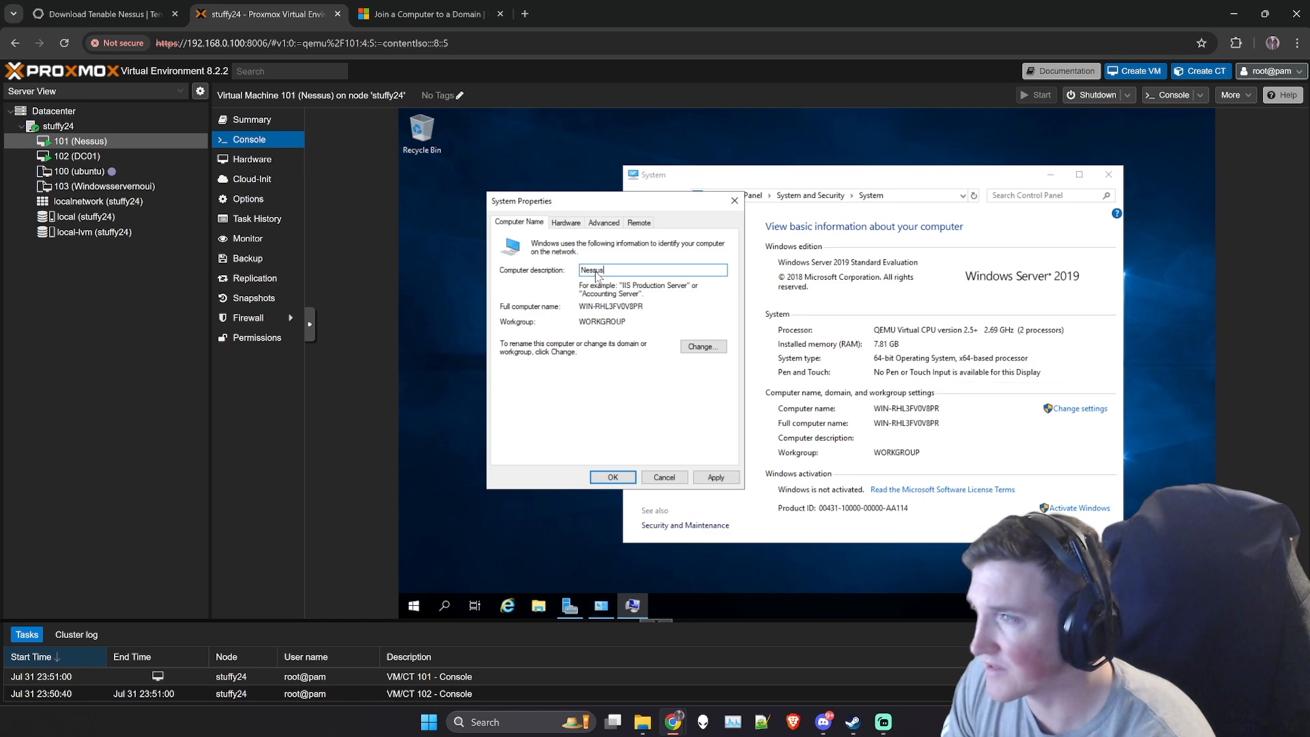
text( scanner)
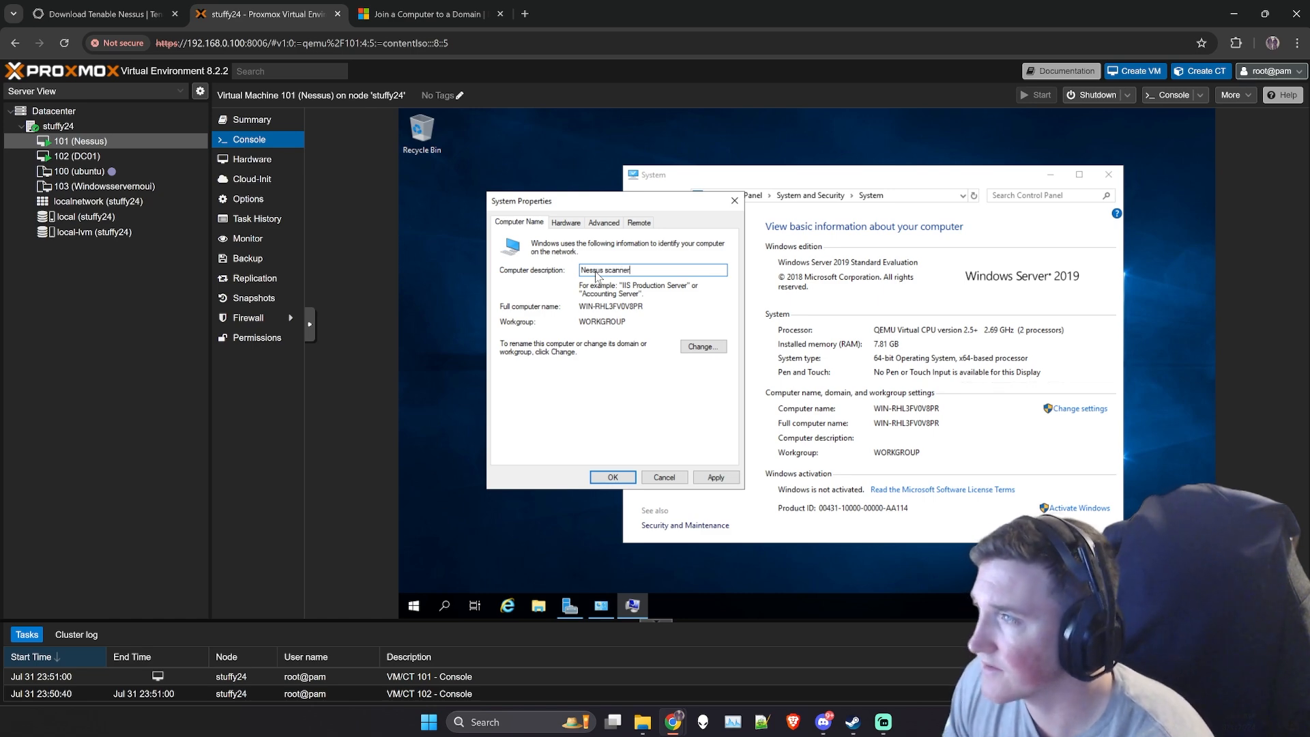
- Change the computer name to productionnessus and switch its membership from workgroup to domain
click(702, 346)
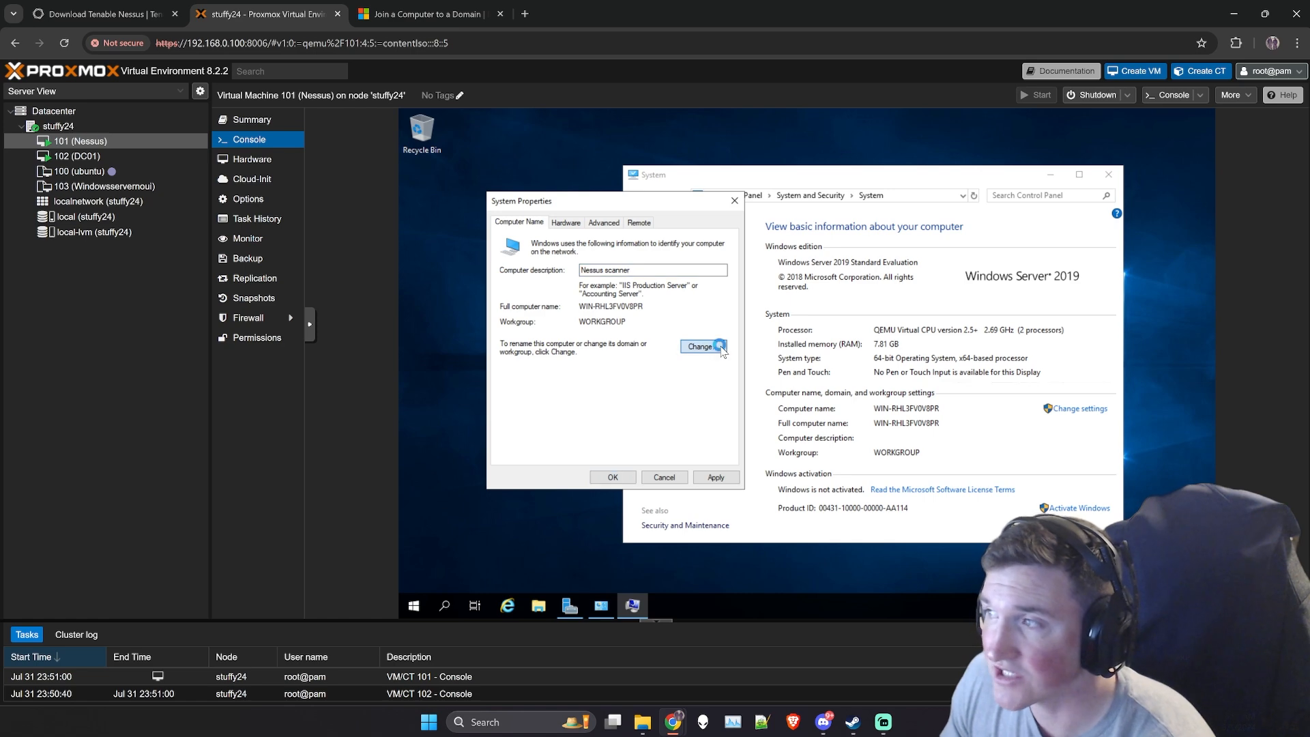
key(BackSpace)
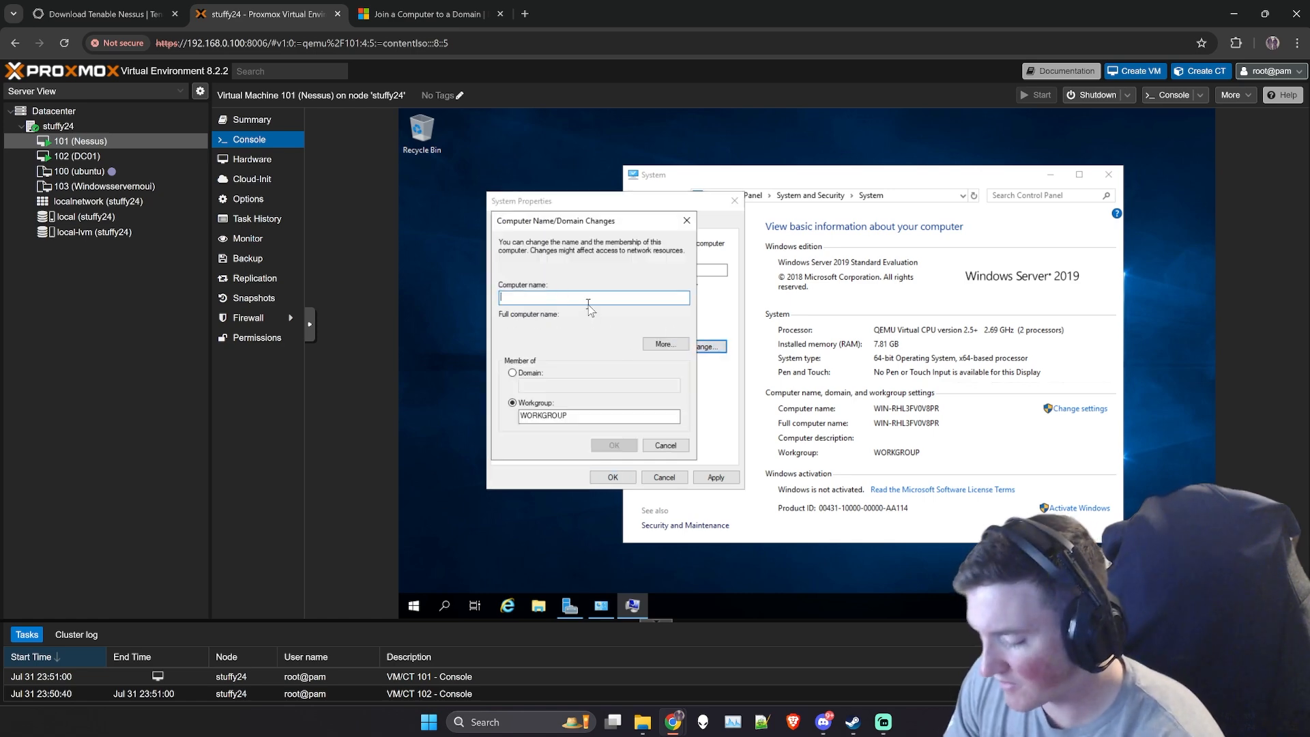
text(Ness)
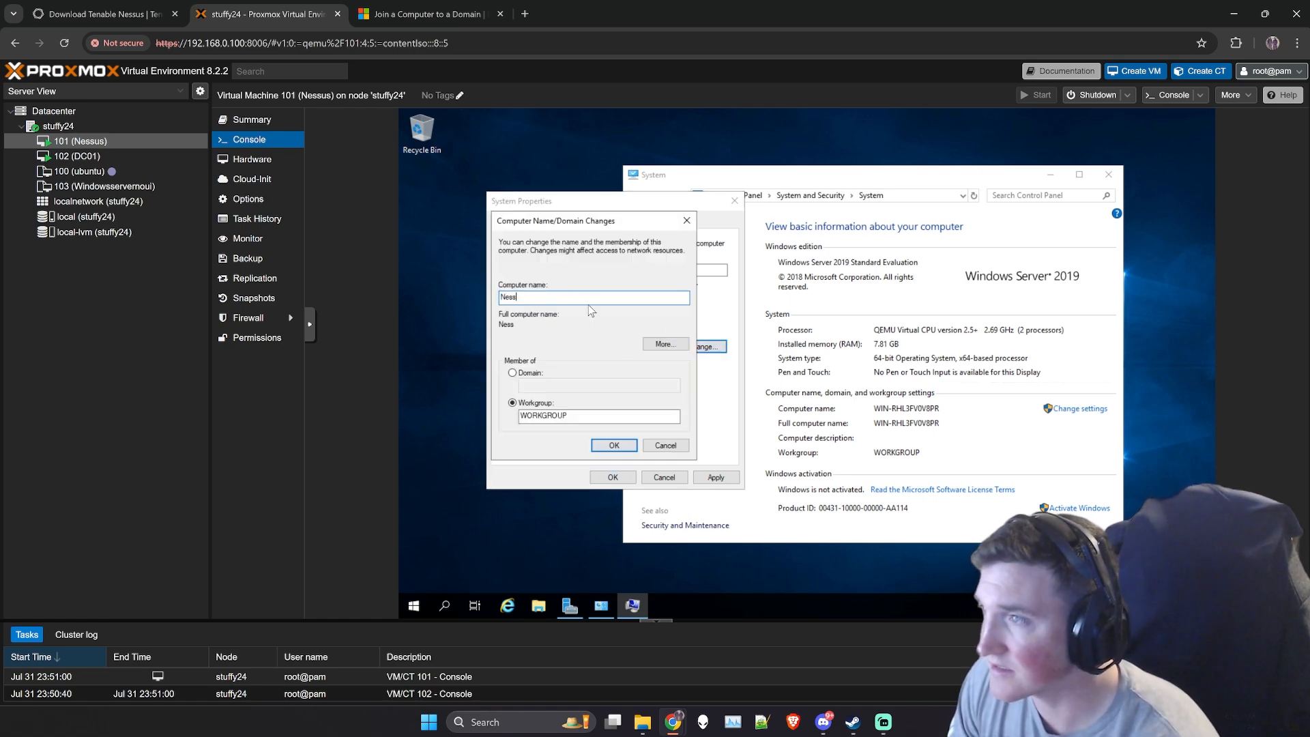
text(us)
key(BackSpace)
key(BackSpace)
key(BackSpace)
key(BackSpace)
key(BackSpace)
key(BackSpace)
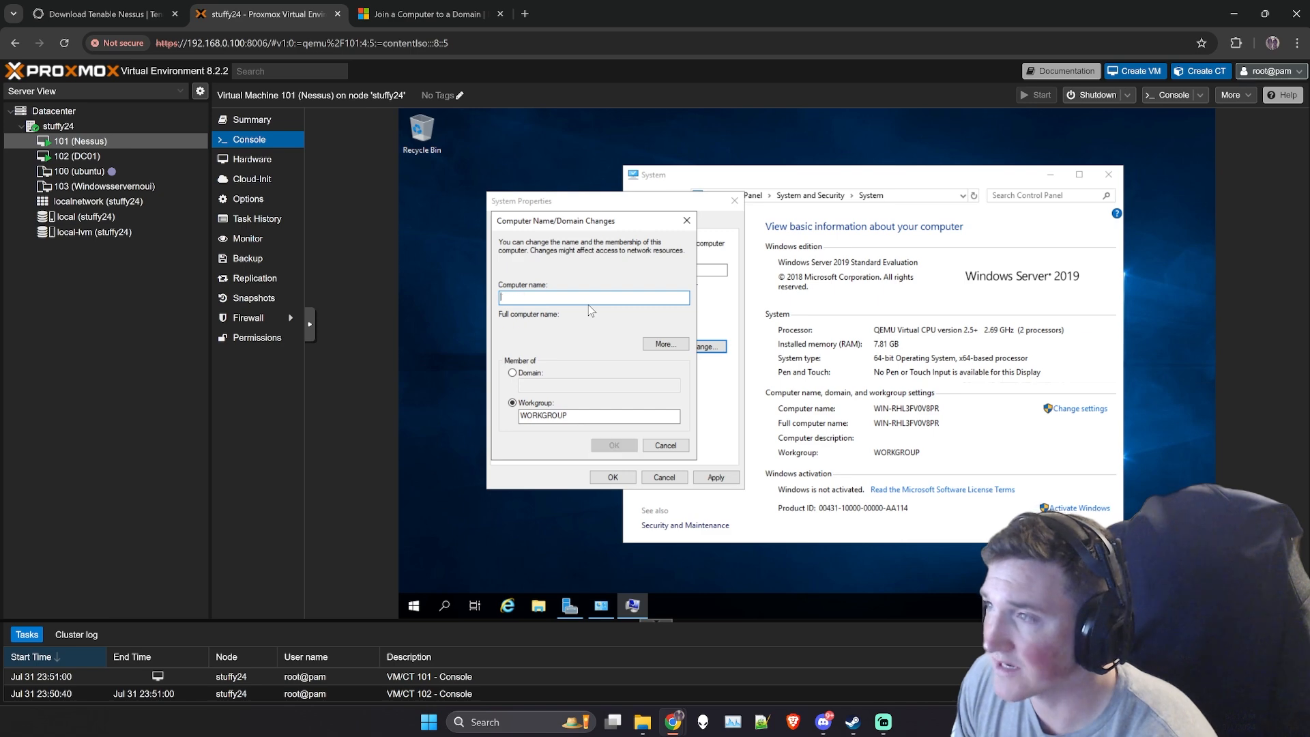
text(producti)
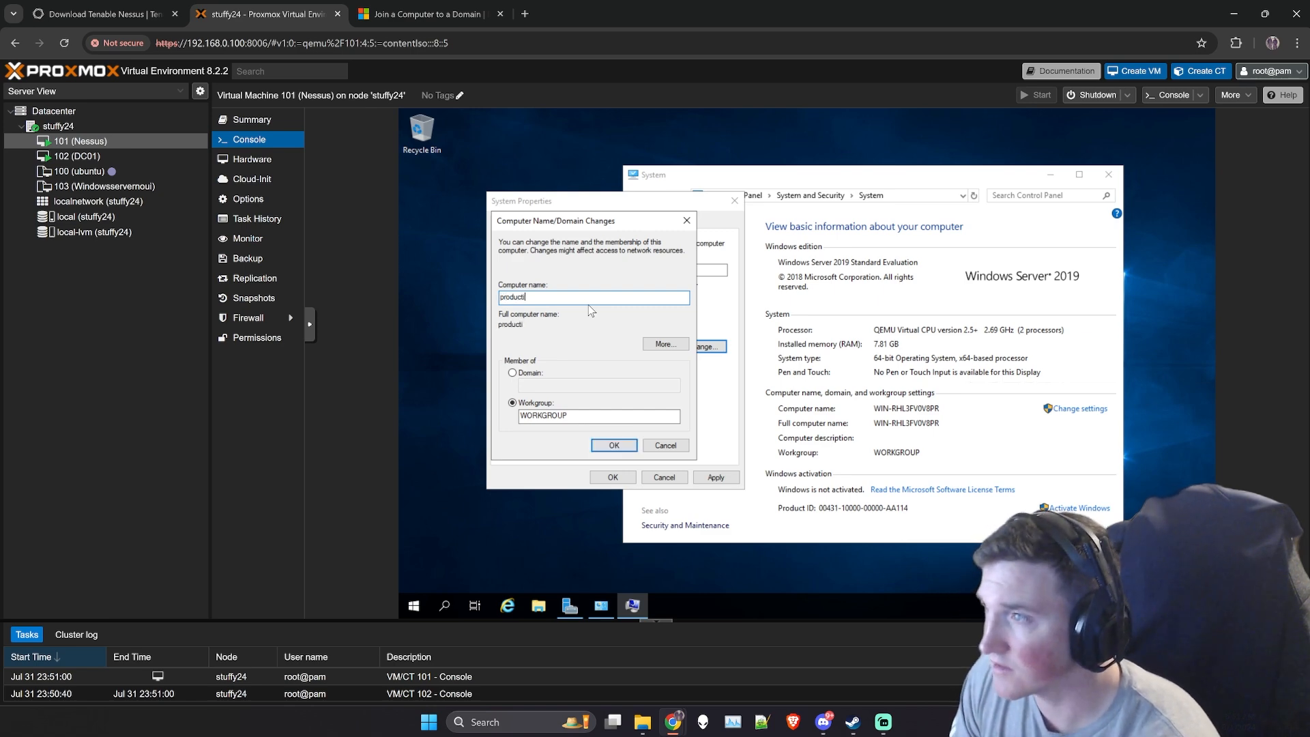
text(onnessus)
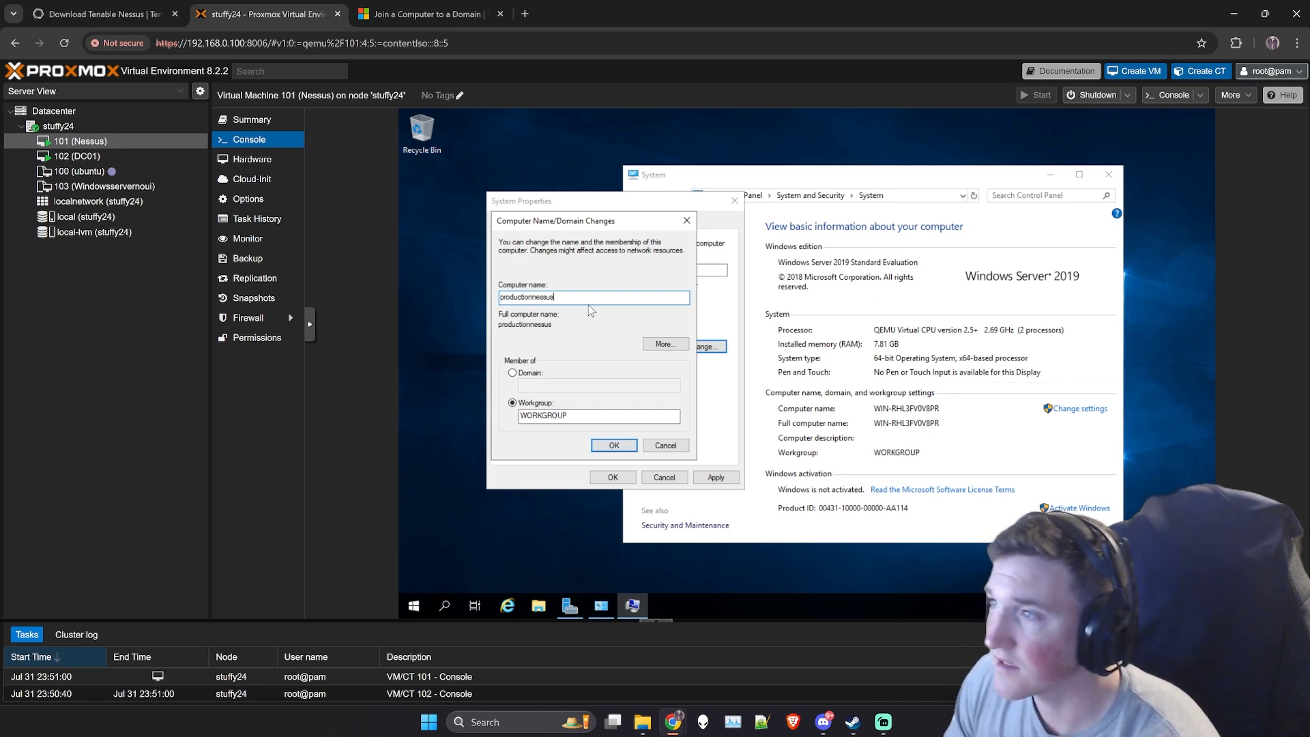
click(513, 374)
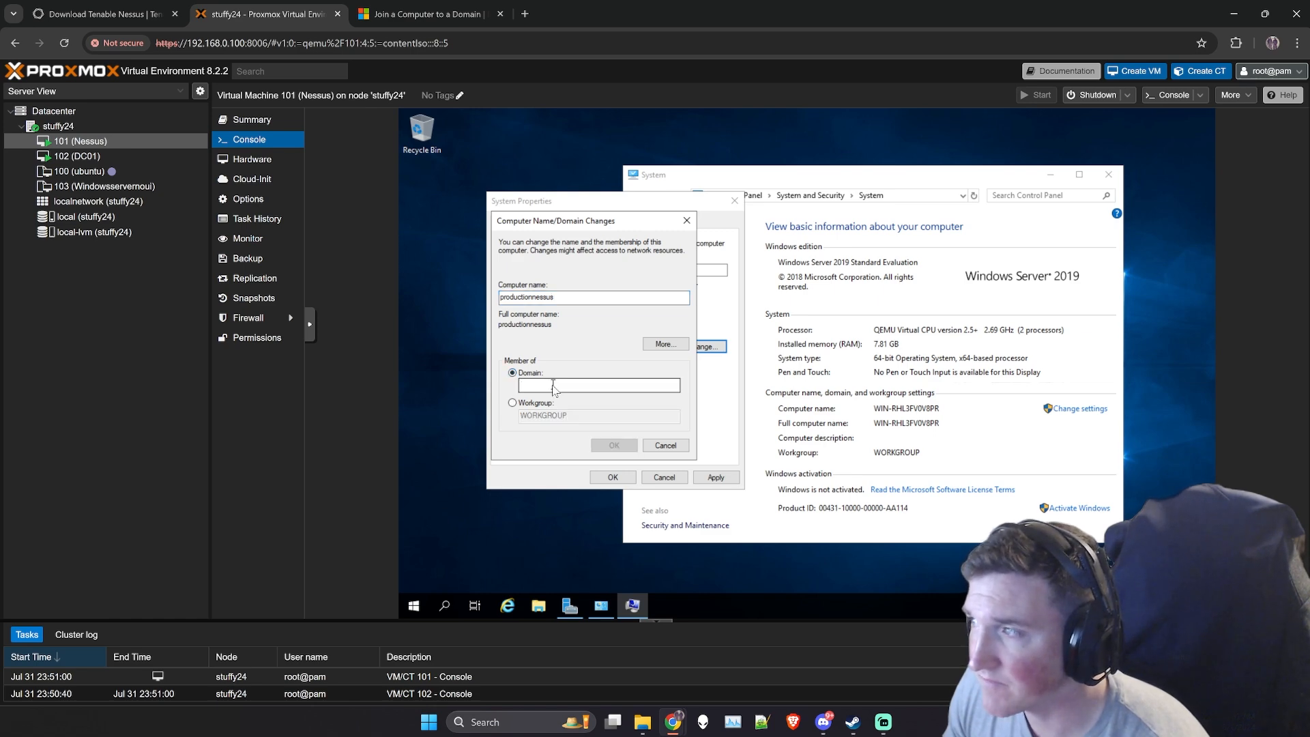
click(553, 388)
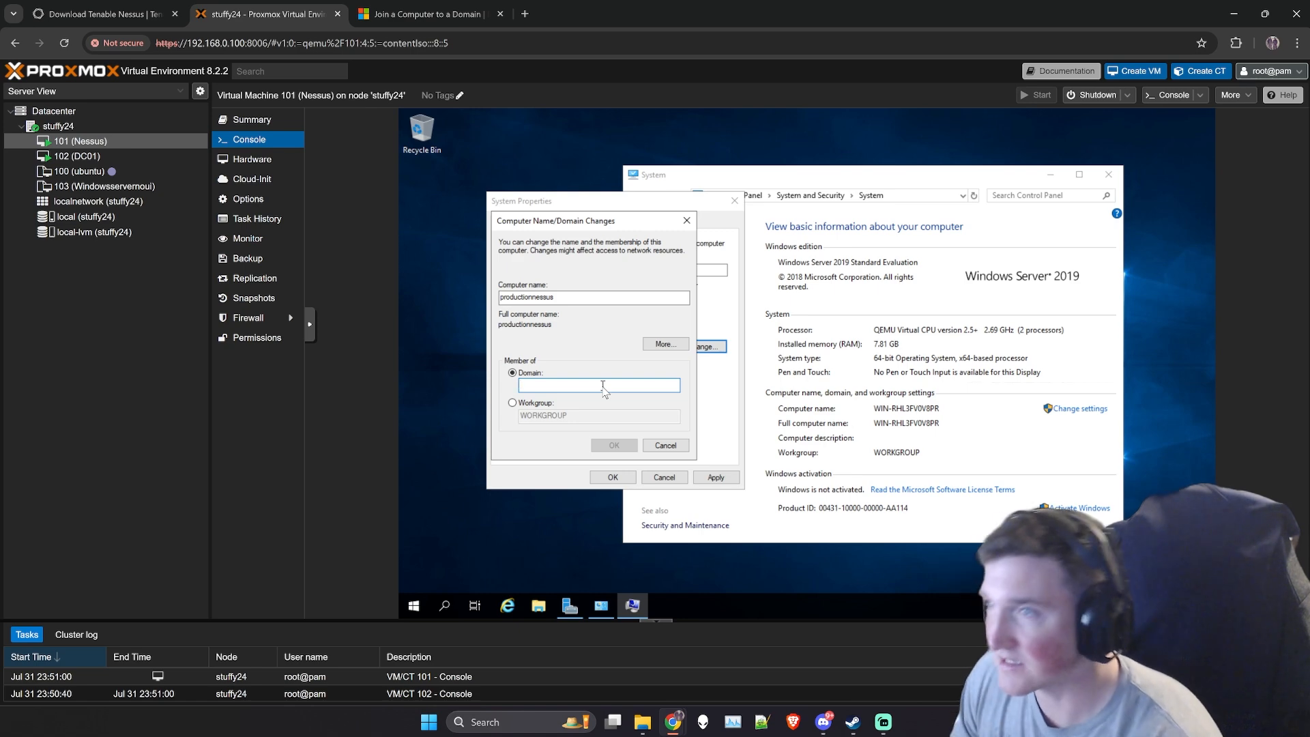
- On DC01, search for "active" to find Active Directory Users and Computers
click(83, 157)
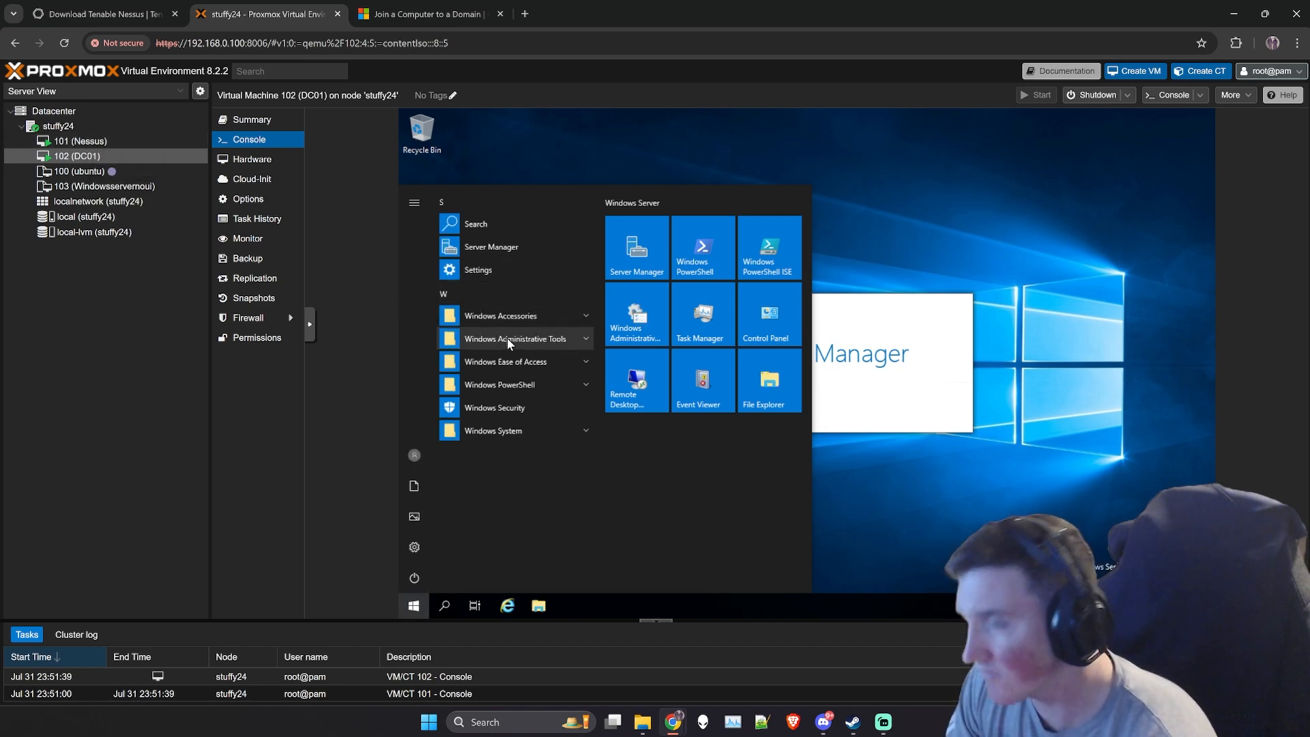
click(414, 606)
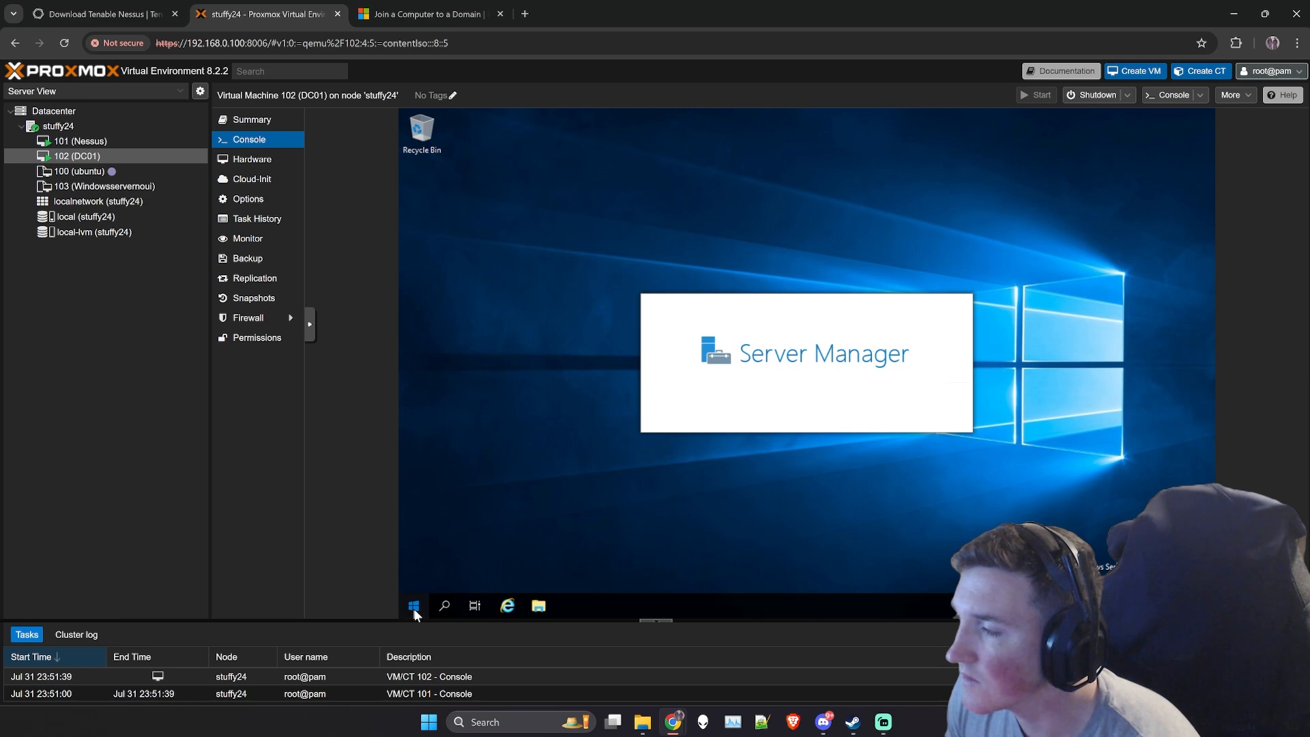
click(415, 609)
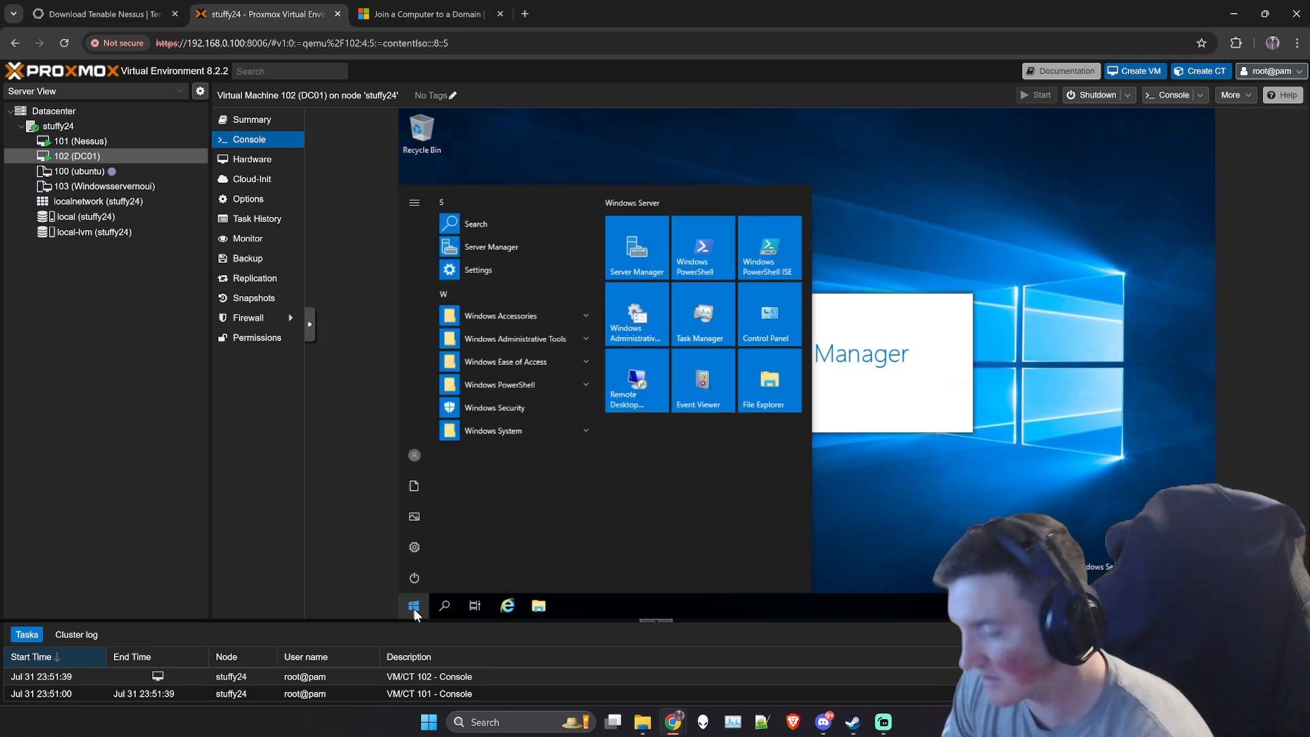
text(c)
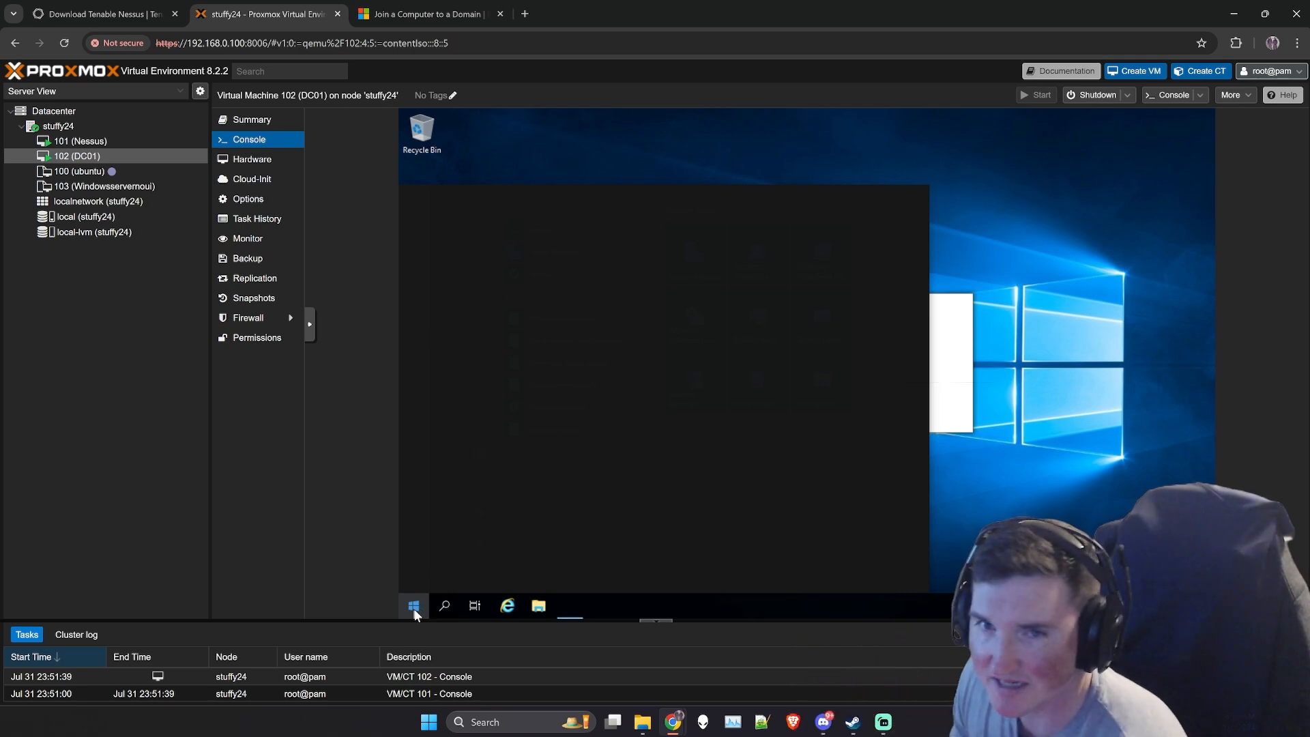
click(414, 606)
text(active)
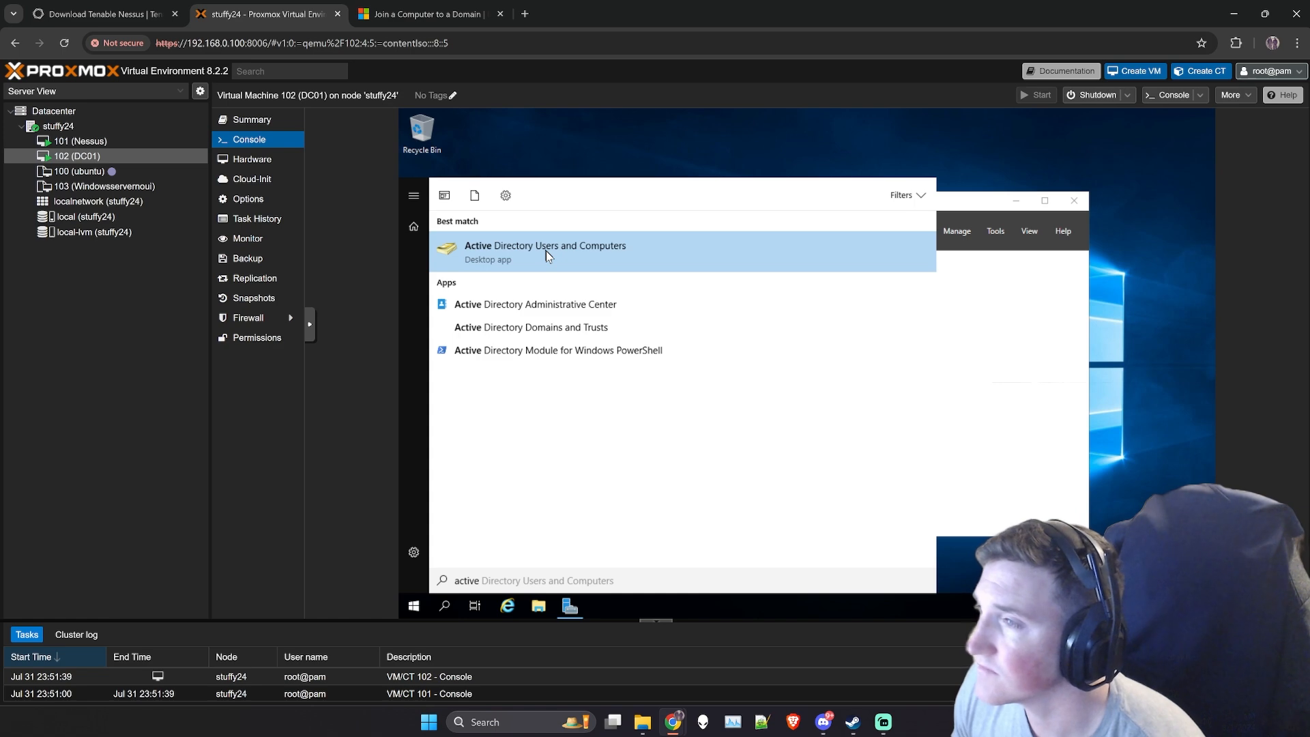
- Dismiss the Windows Admin Center notice and minimize Server Manager on DC01
click(1009, 205)
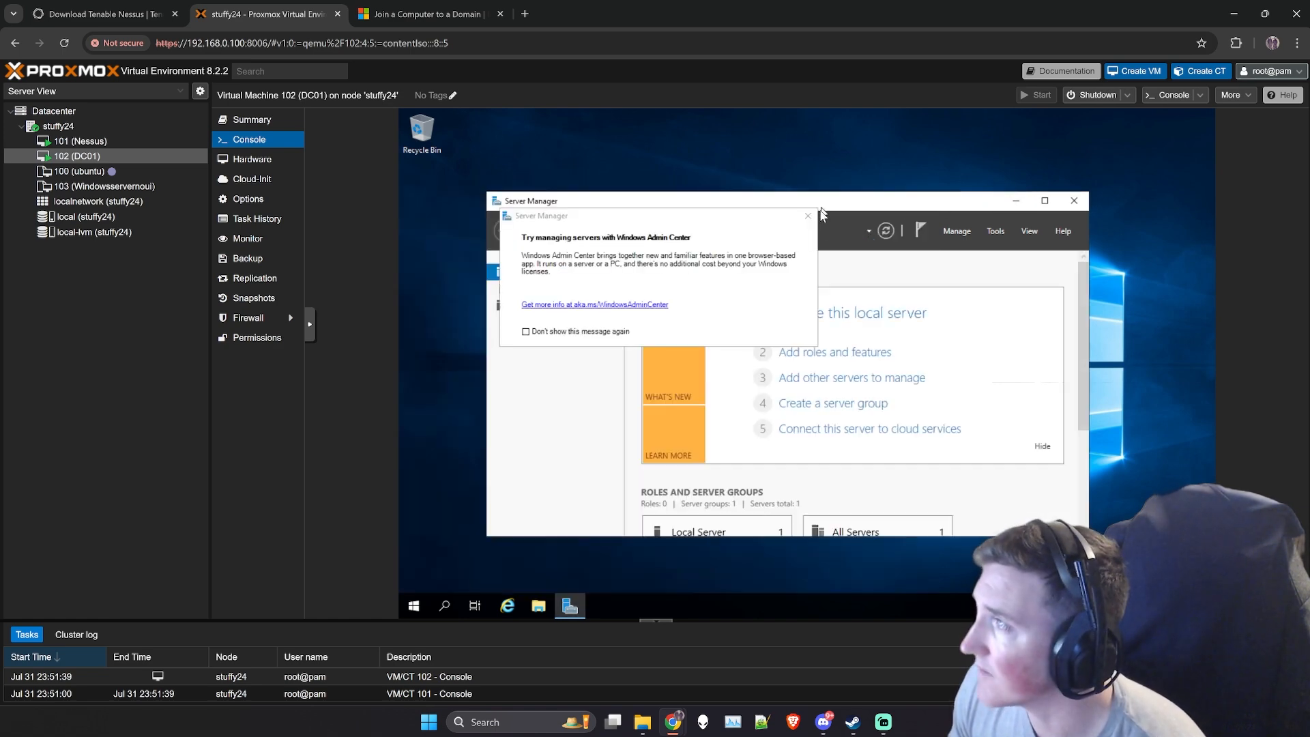
click(808, 215)
click(1015, 201)
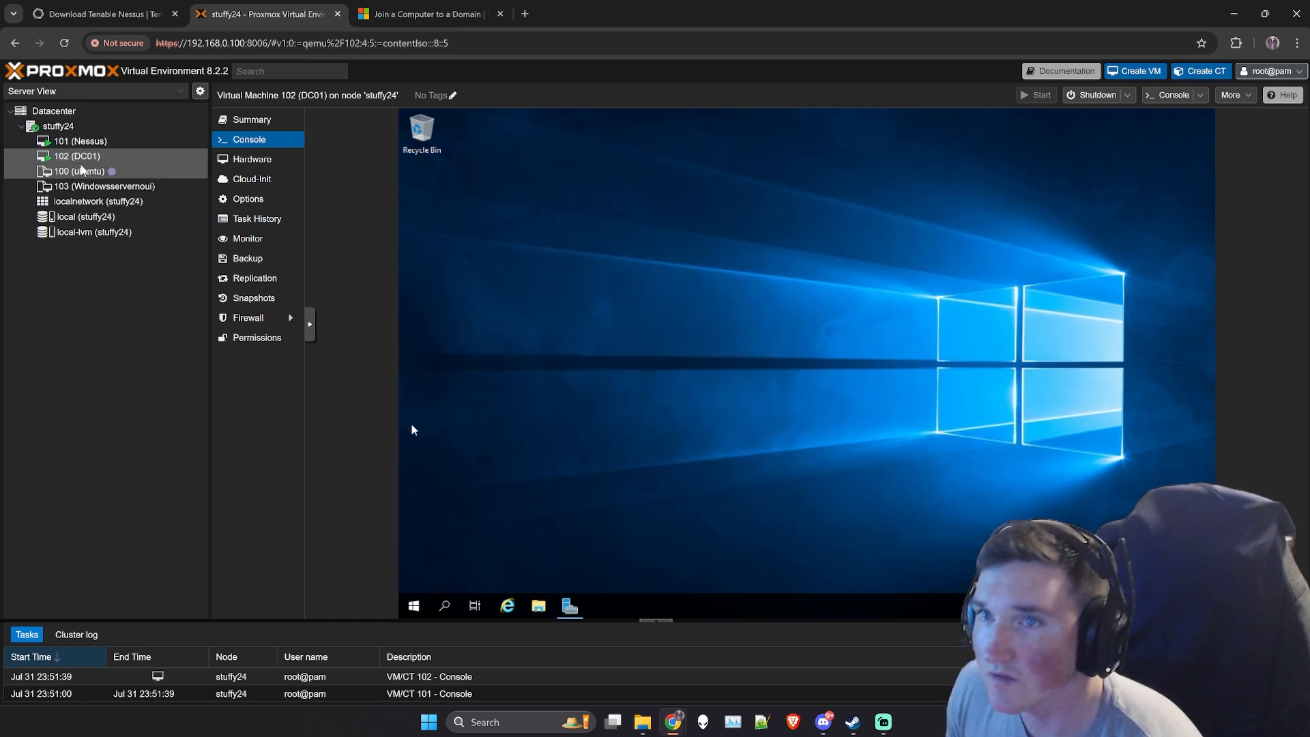
- Check the Nessus machine's domain entry and expand the Stuffy Corp unit in DC01's Active Directory Users and Computers
click(85, 142)
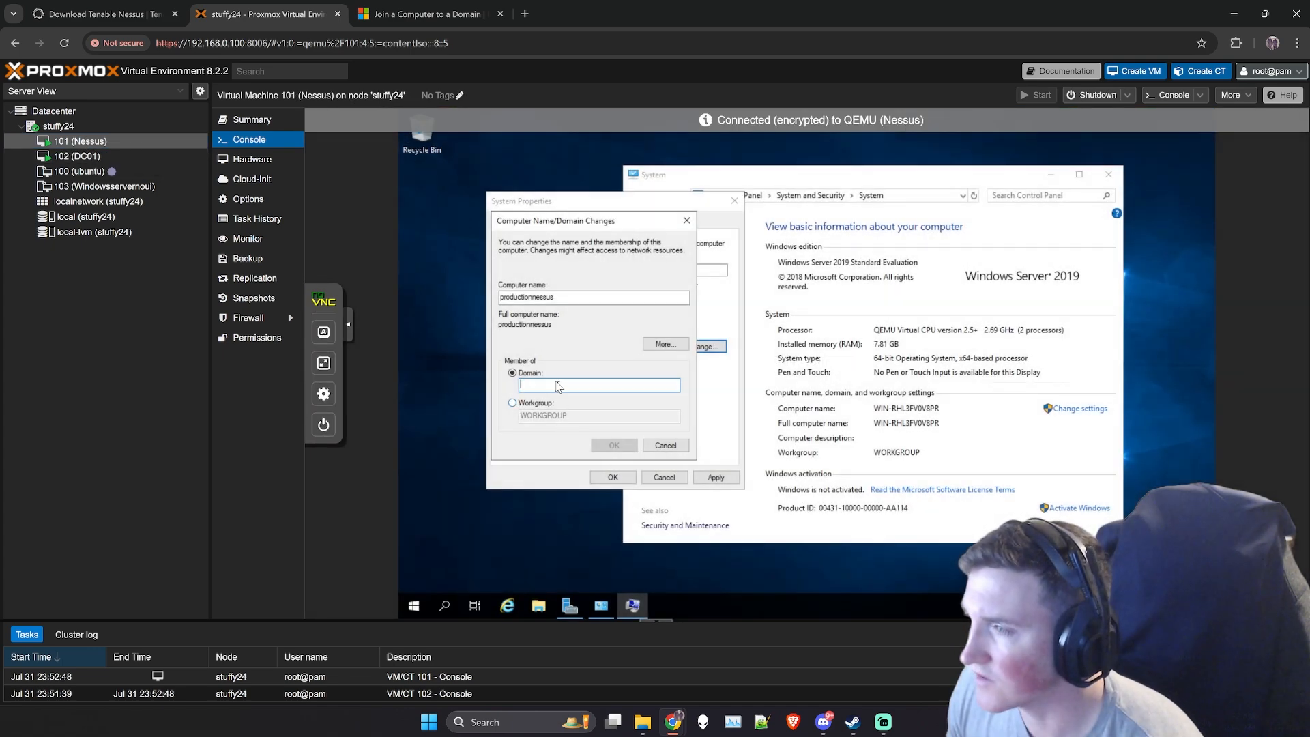
click(86, 161)
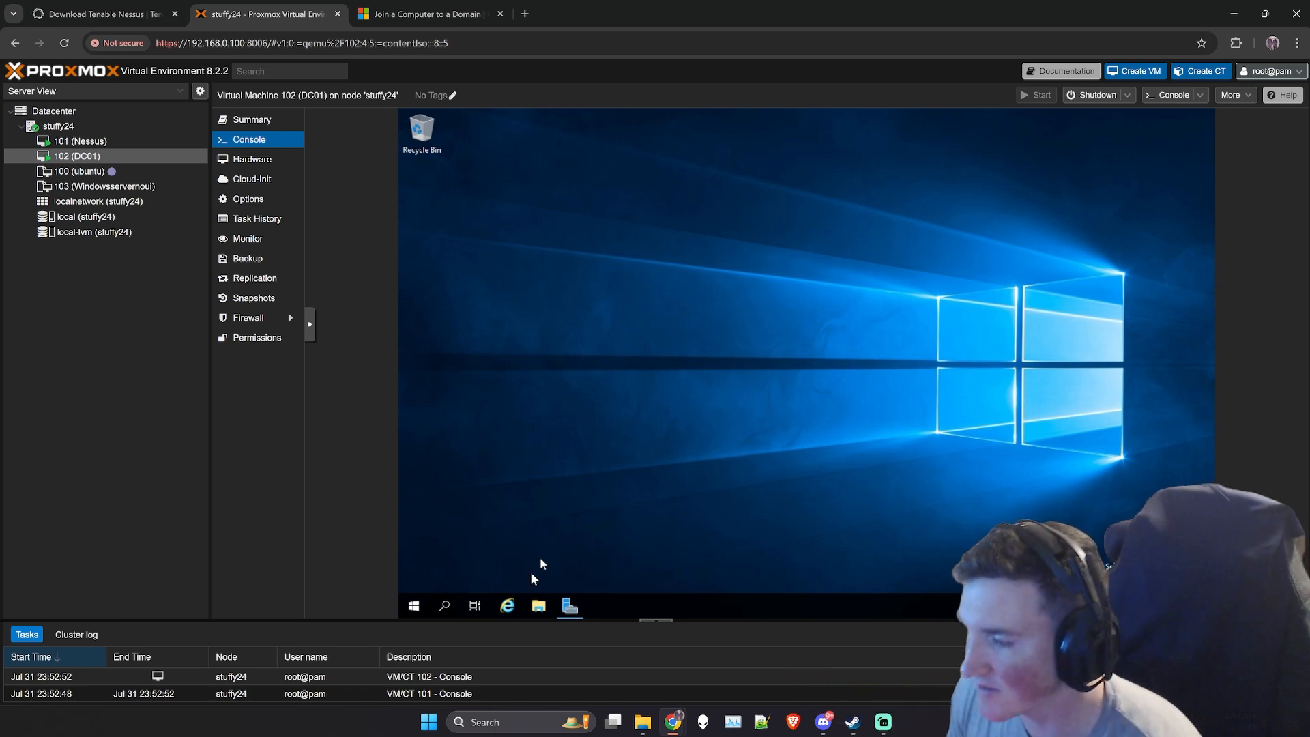
mouse_move(565, 607)
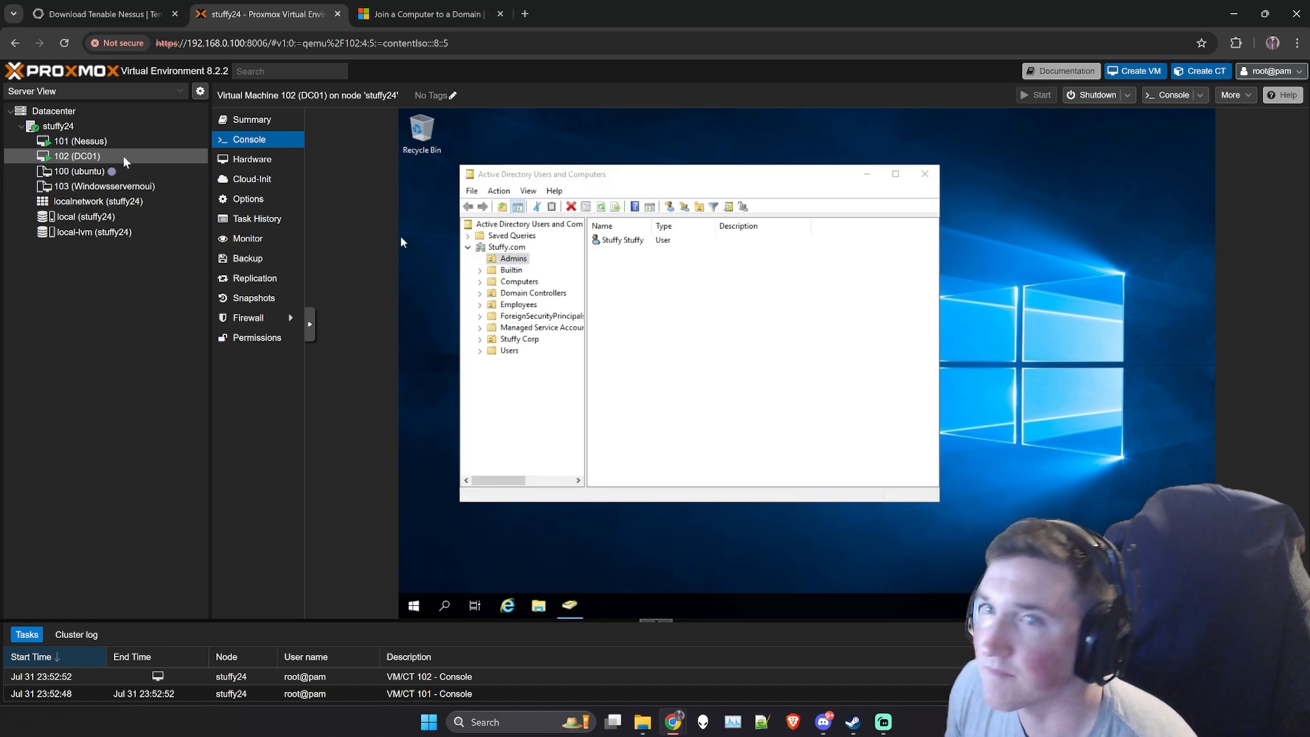
click(81, 141)
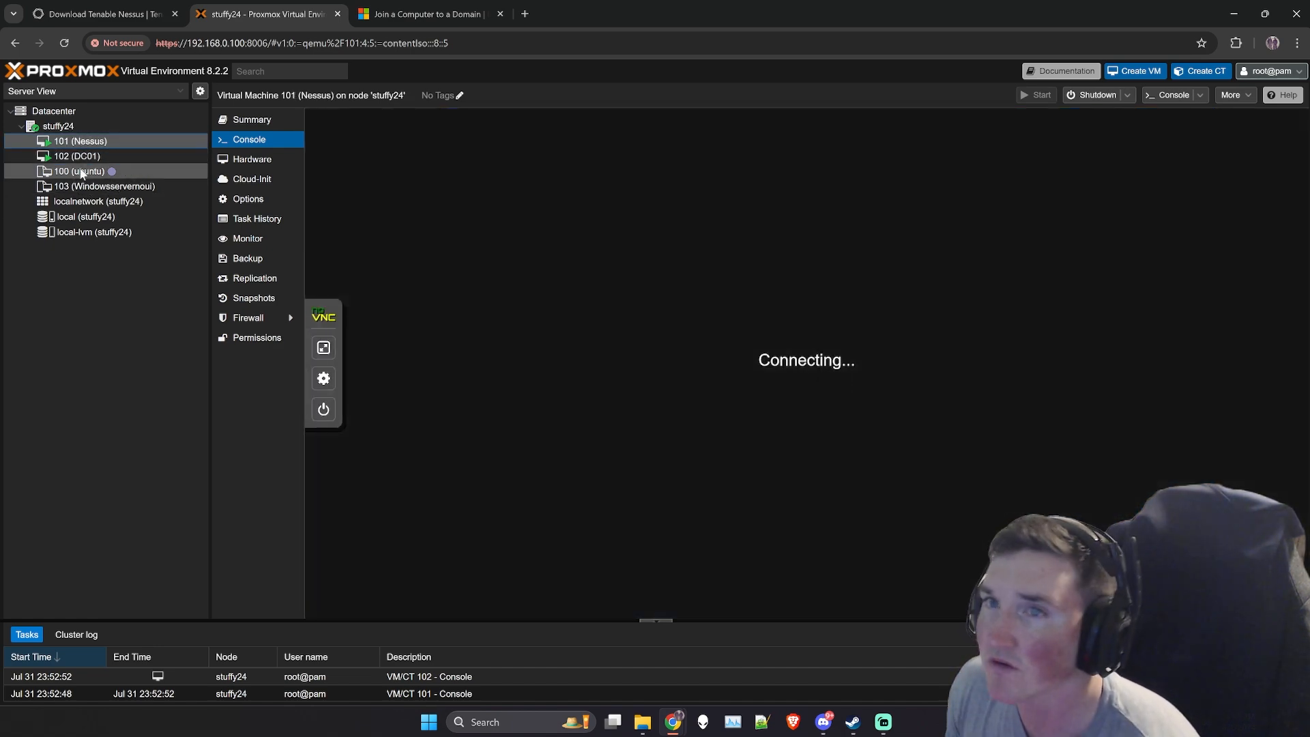
click(77, 156)
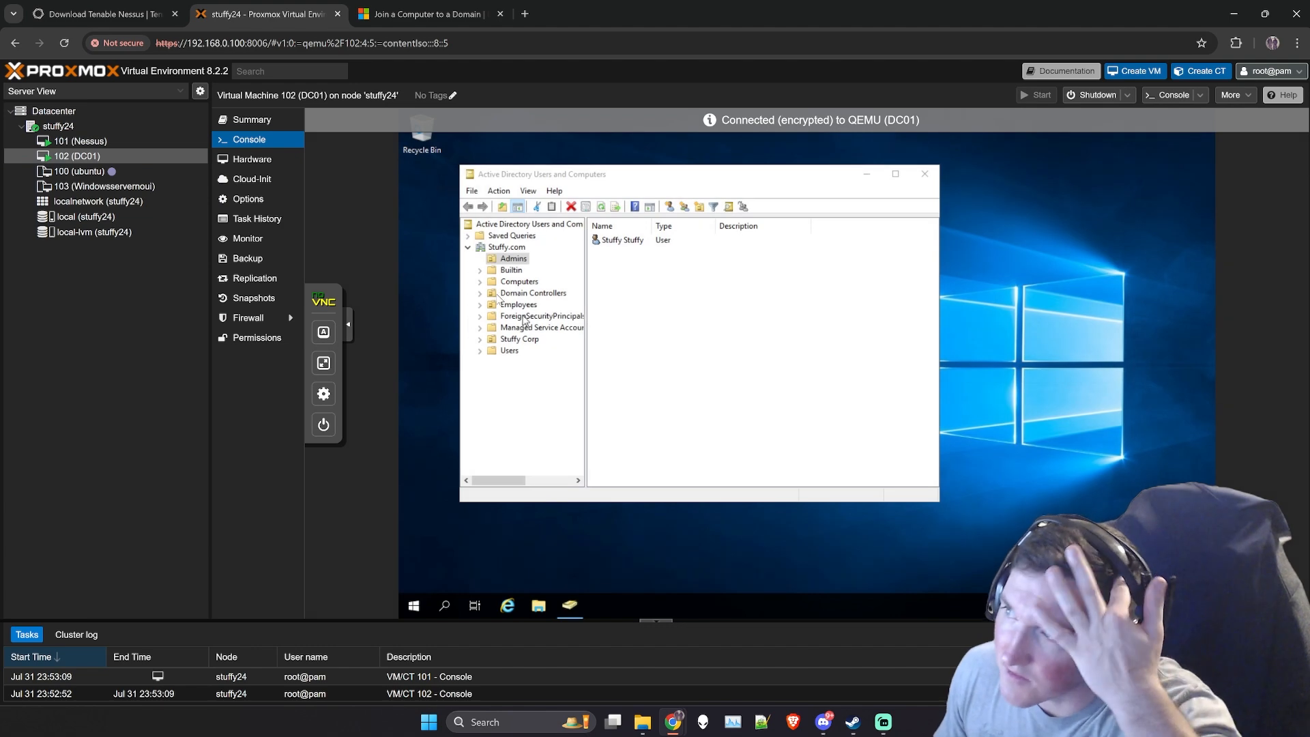
click(480, 340)
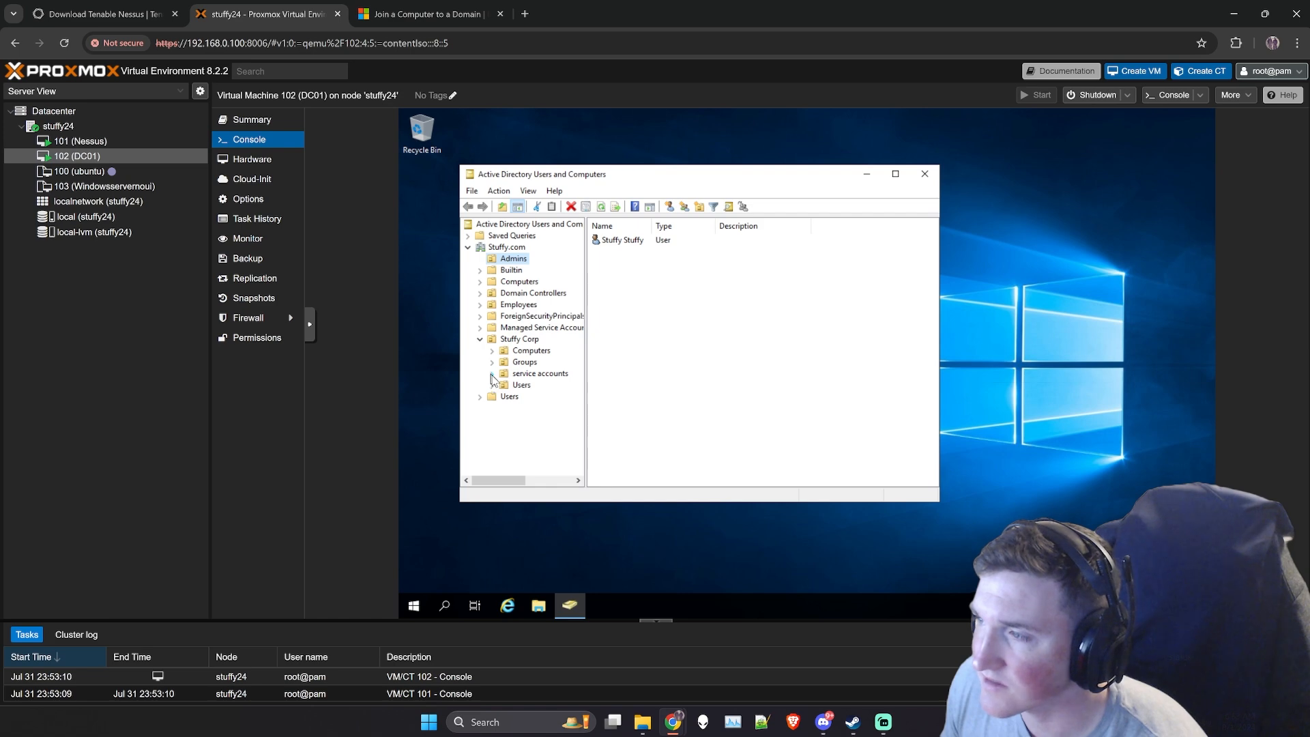
- View DC01's service accounts unit, then set the Nessus machine's domain to stuffy.com and try to join it
click(526, 375)
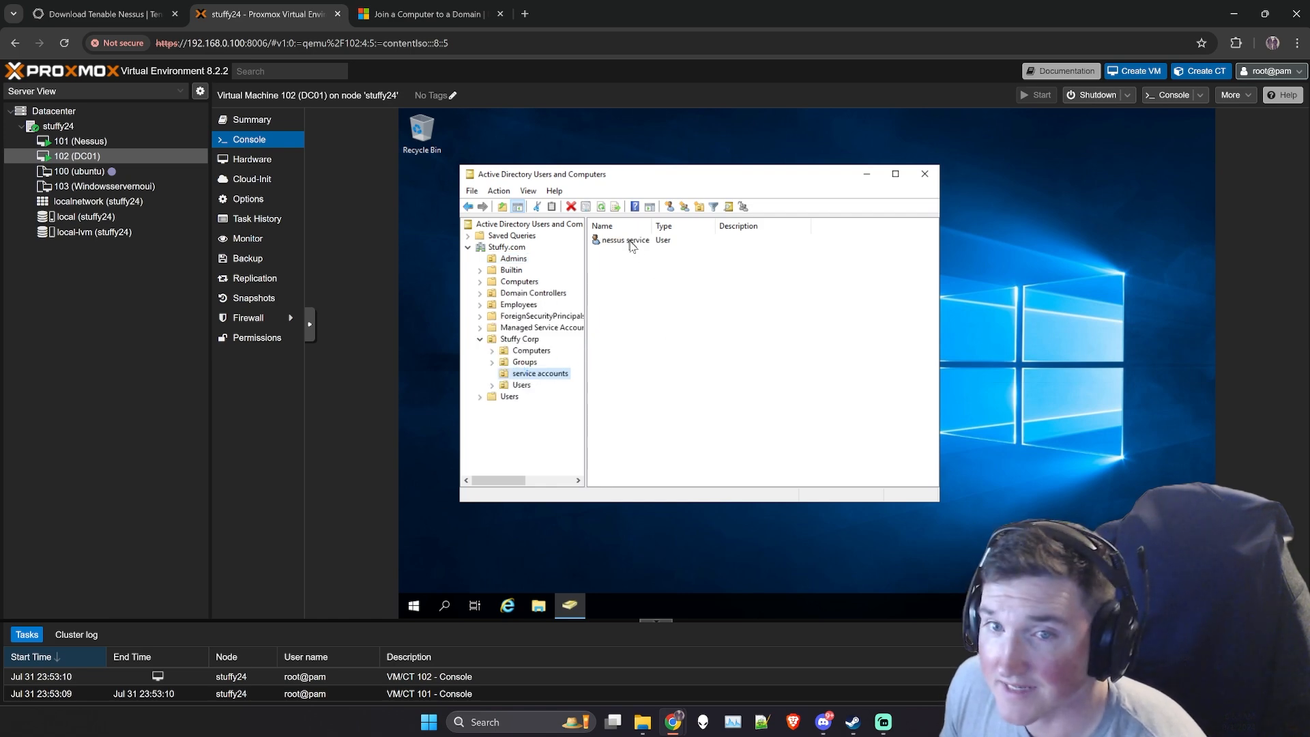
click(84, 143)
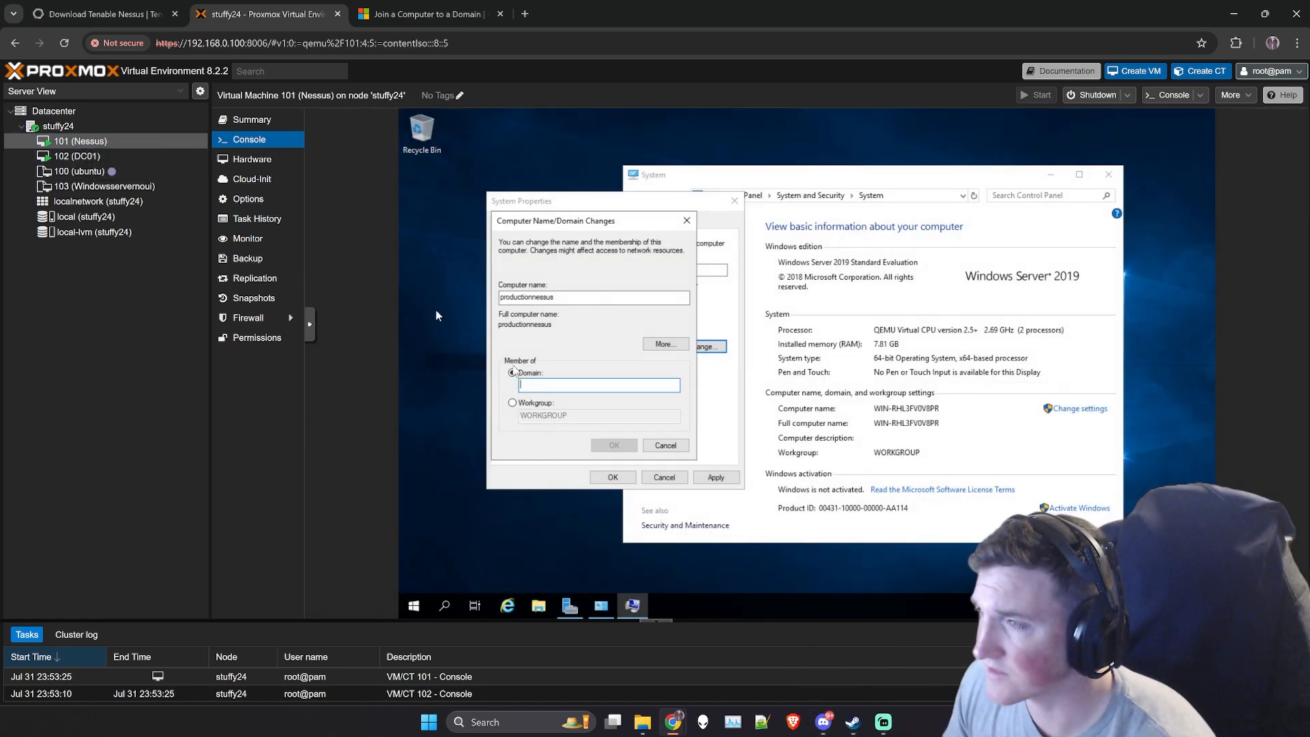
text(stuffy.com)
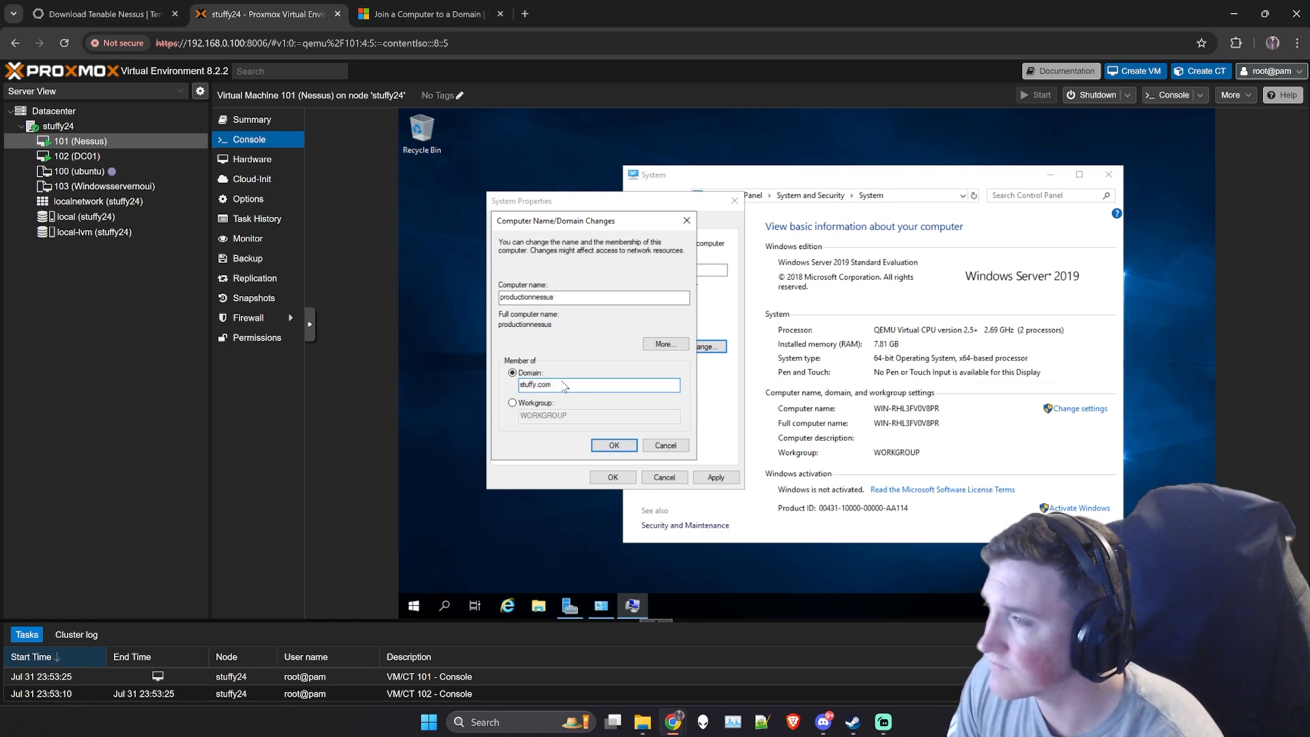
key(Return)
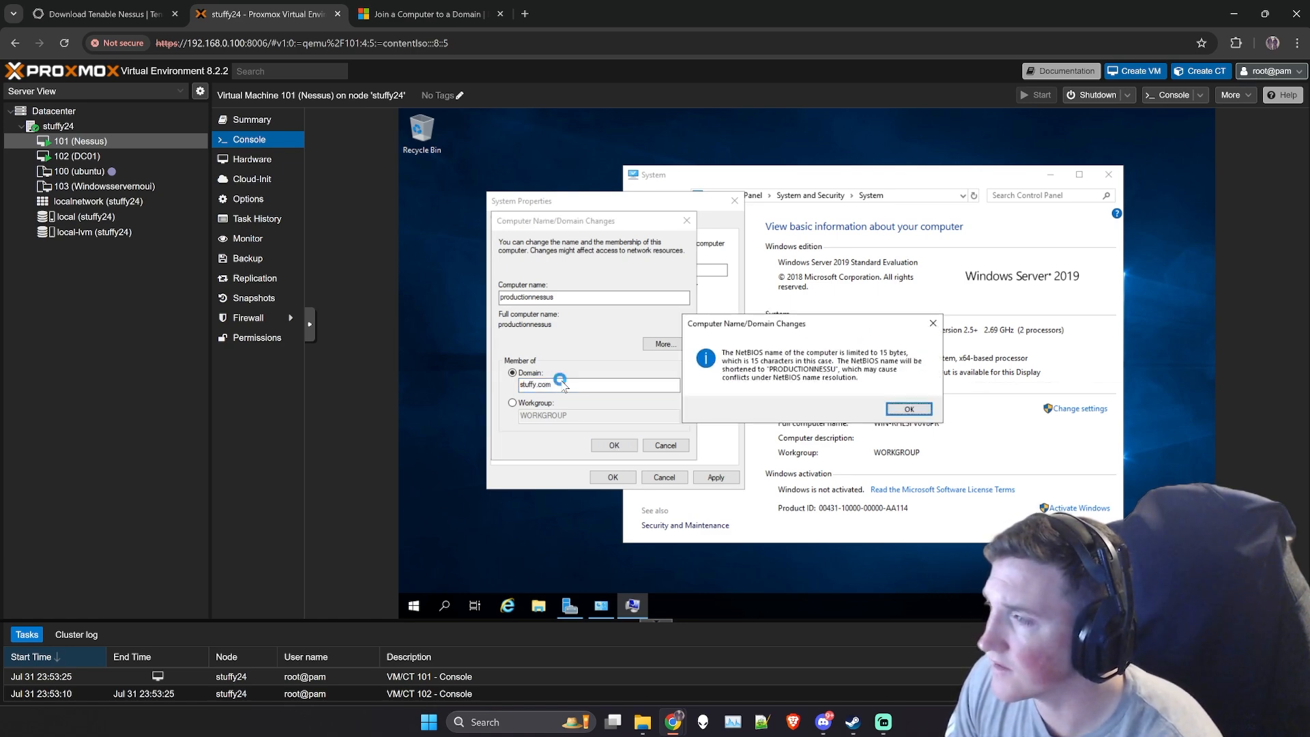
click(911, 410)
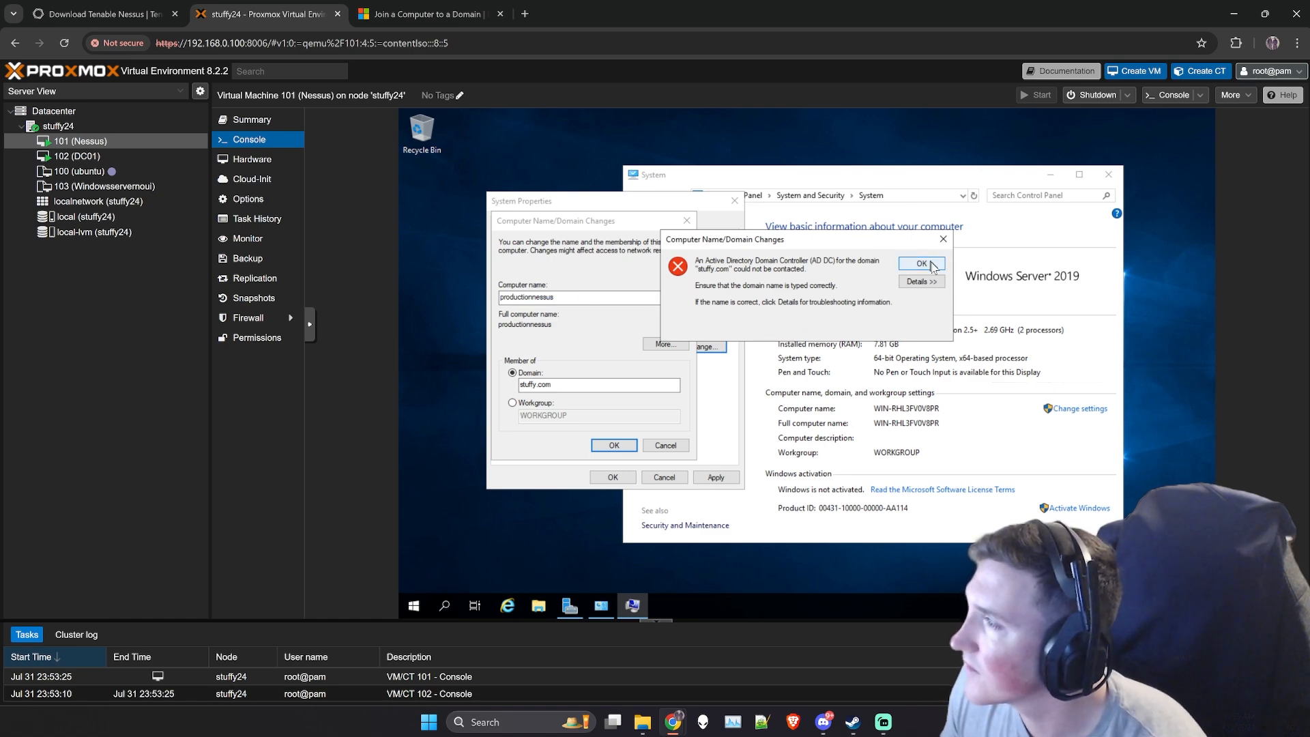
click(921, 263)
- Change the Nessus machine's computer name to nessusprod and retry joining the stuffy.com domain
click(556, 296)
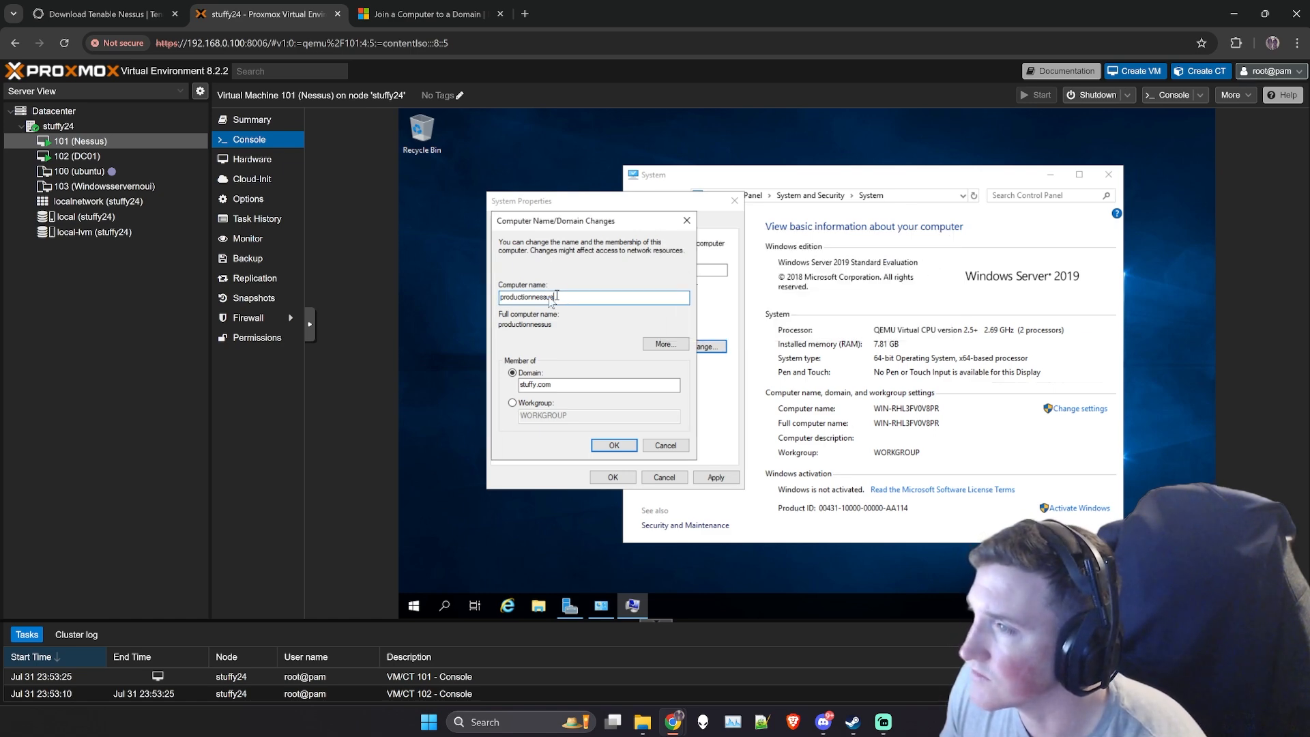
drag(557, 296, 504, 296)
text(nessusprod)
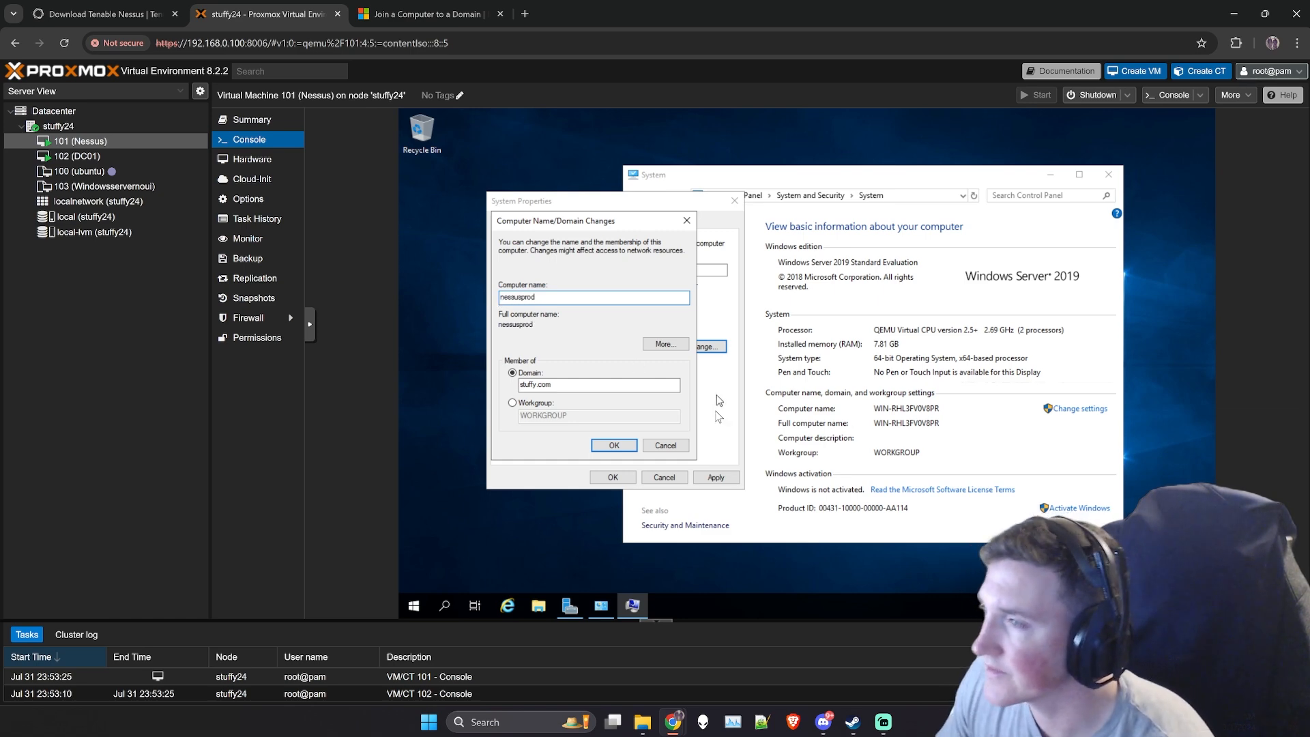
click(614, 445)
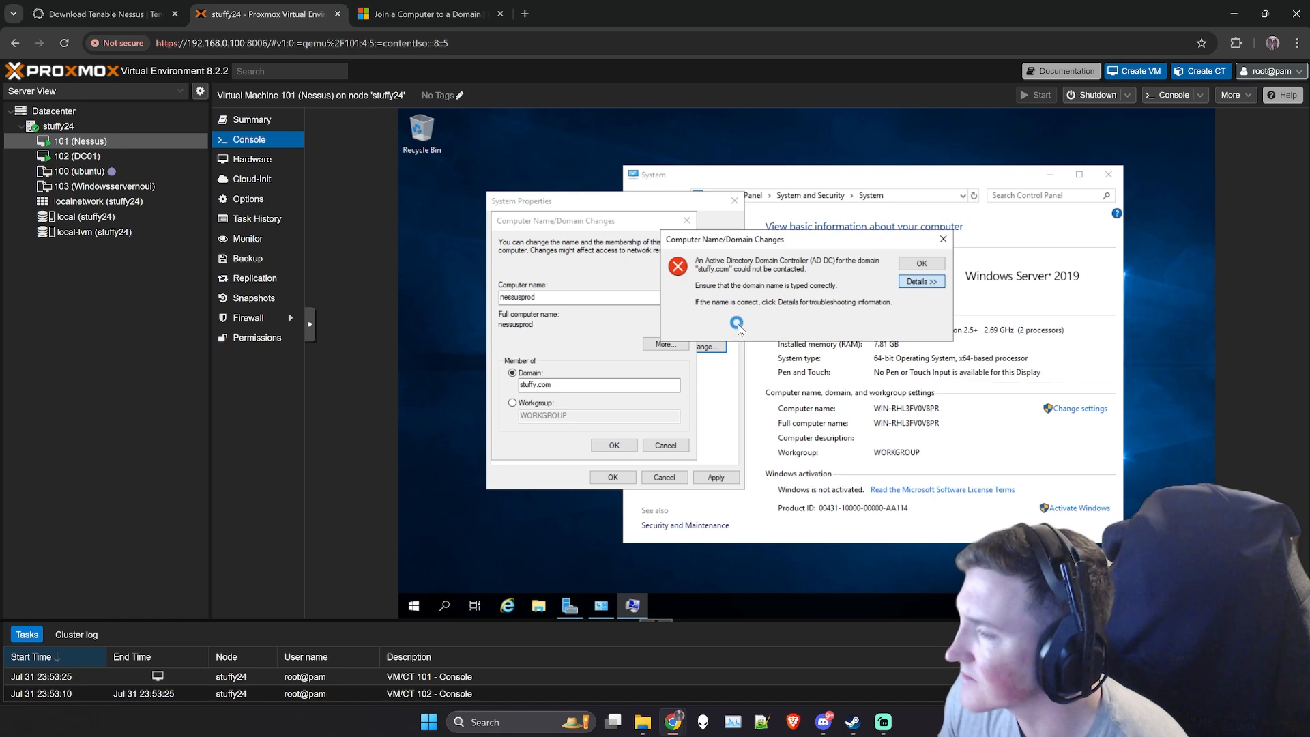
- Check DC01's console, then examine the domain join error details on the Nessus machine, including the DNS server information, and dismiss the error
click(99, 155)
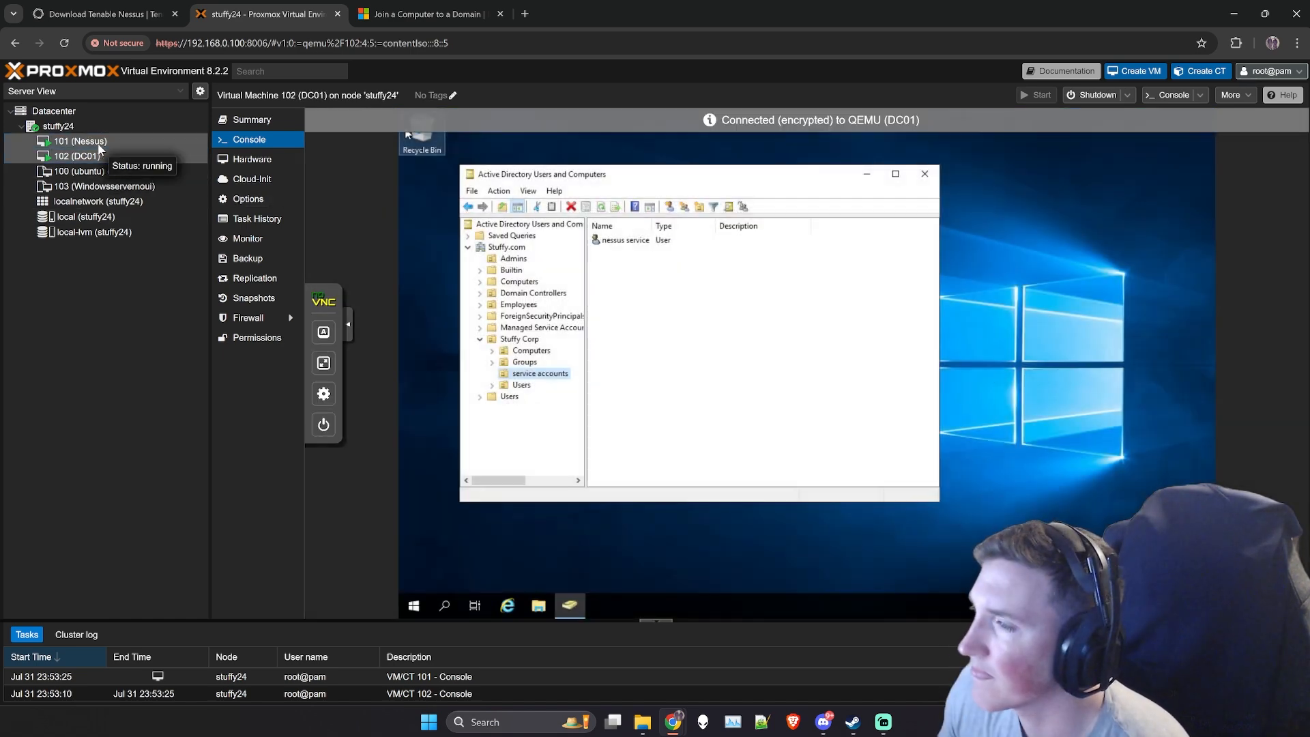
click(97, 142)
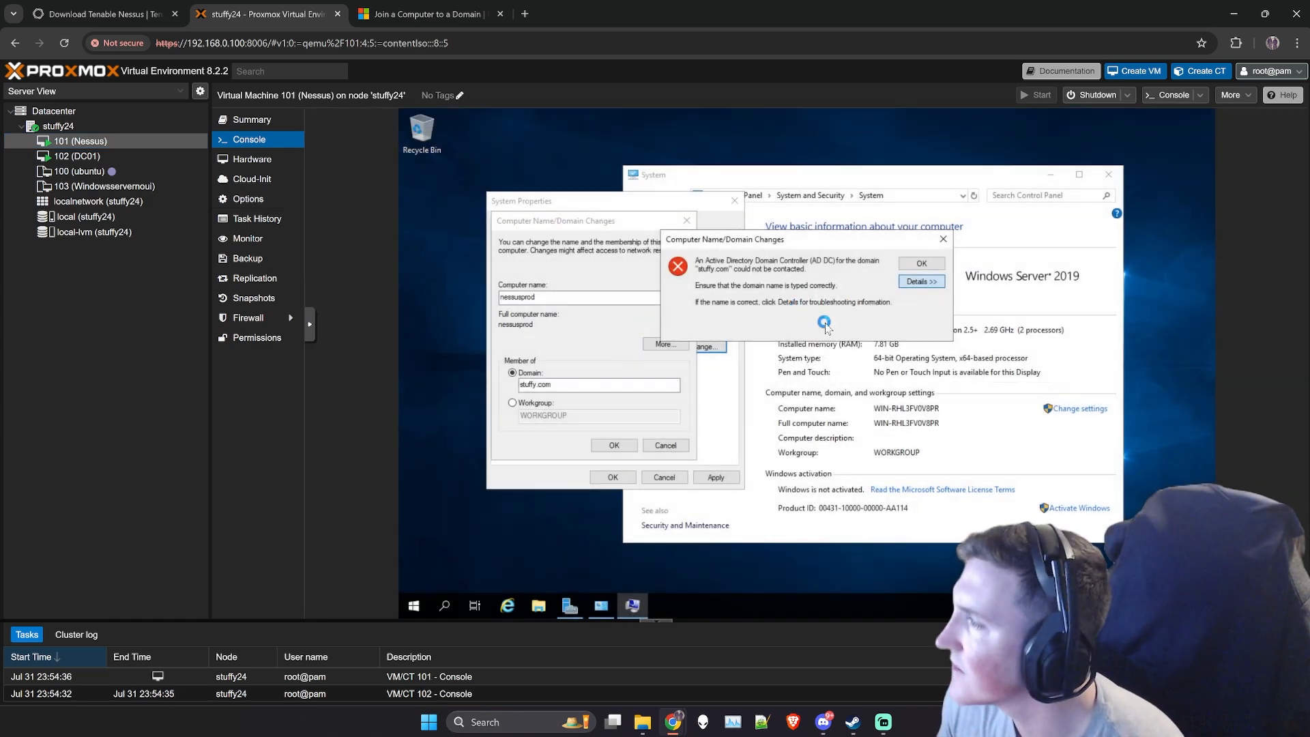
click(920, 282)
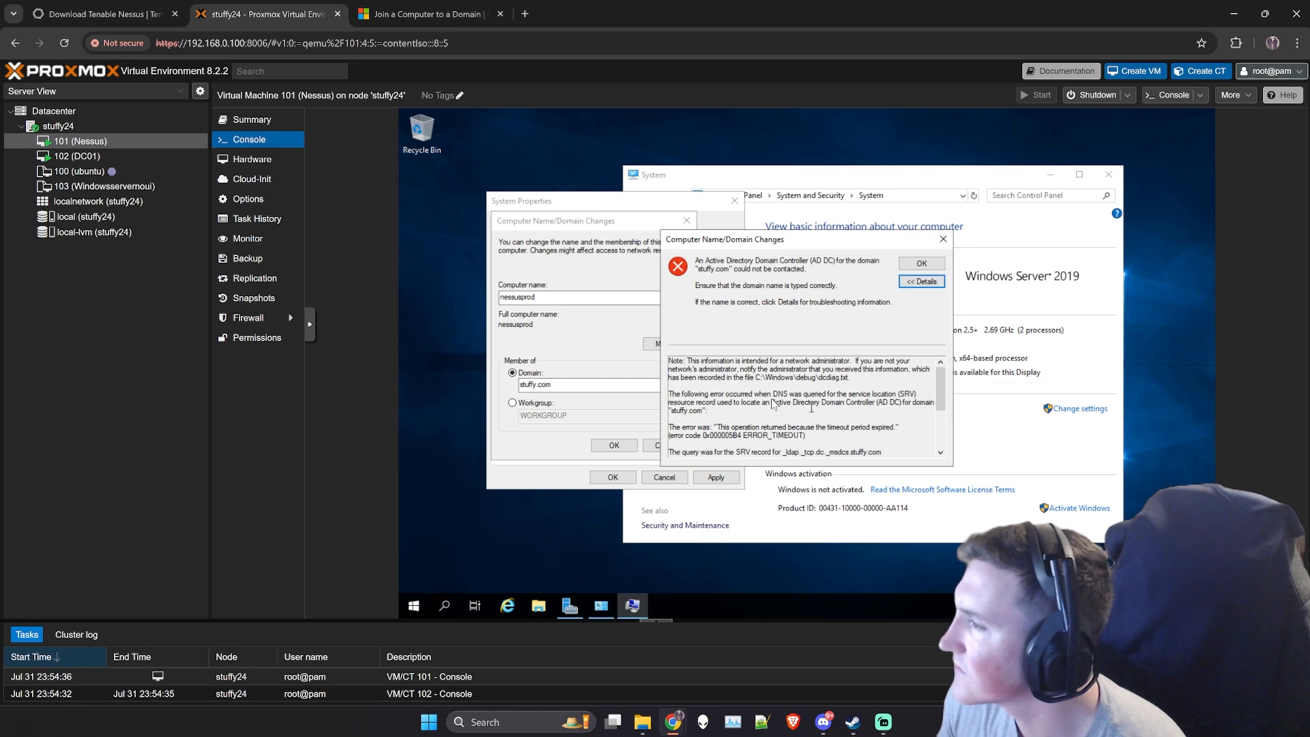
drag(714, 396, 796, 404)
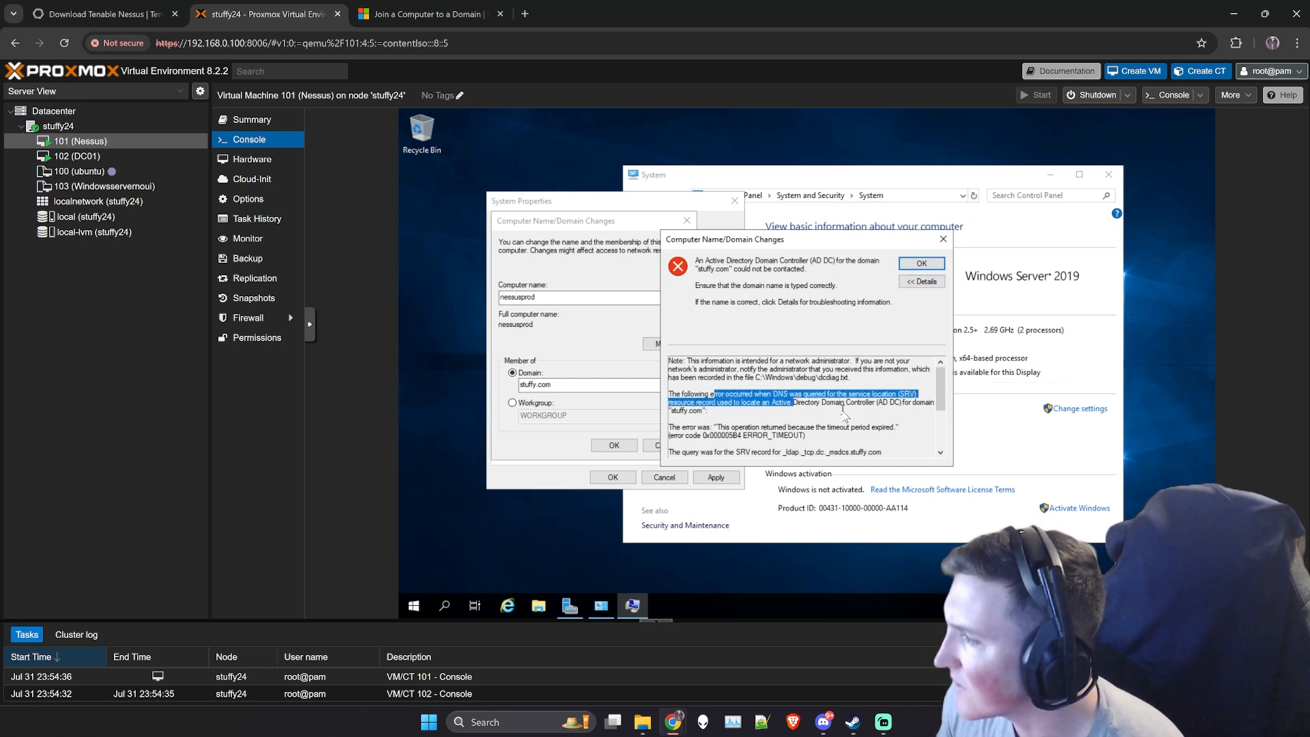
click(845, 412)
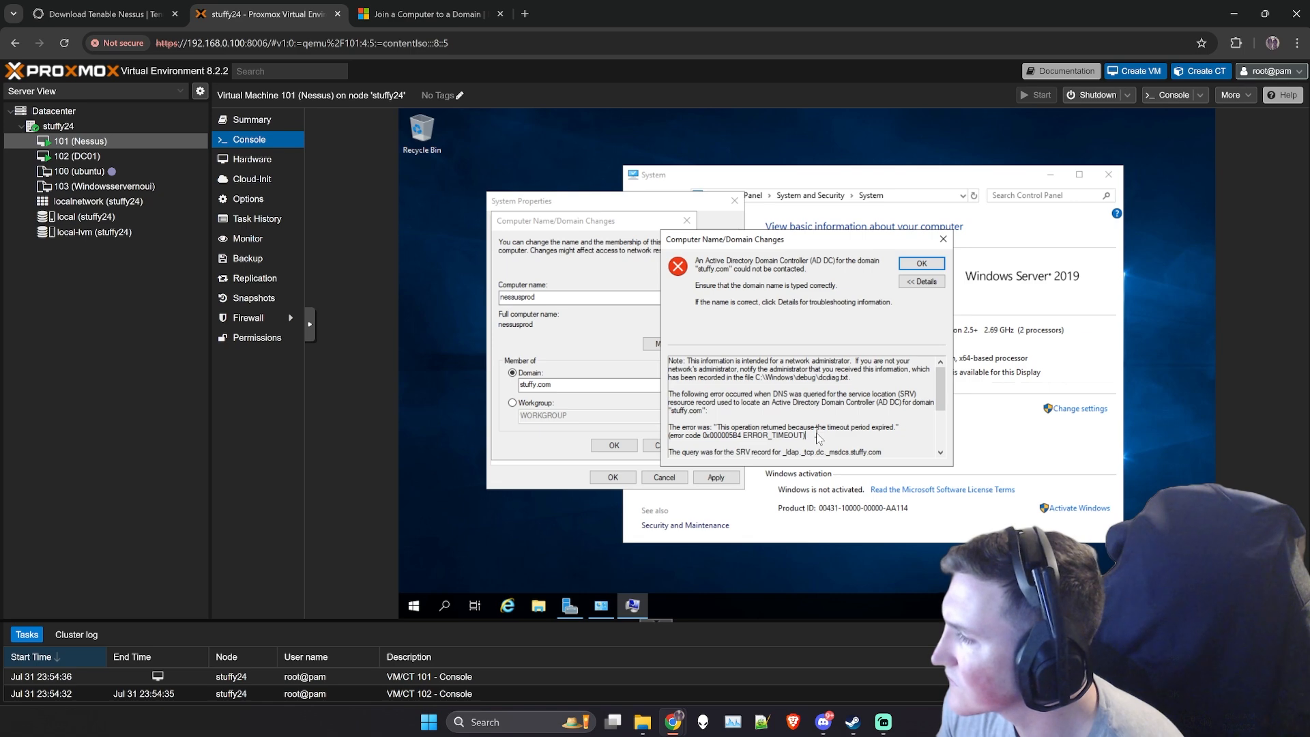
drag(704, 394, 789, 412)
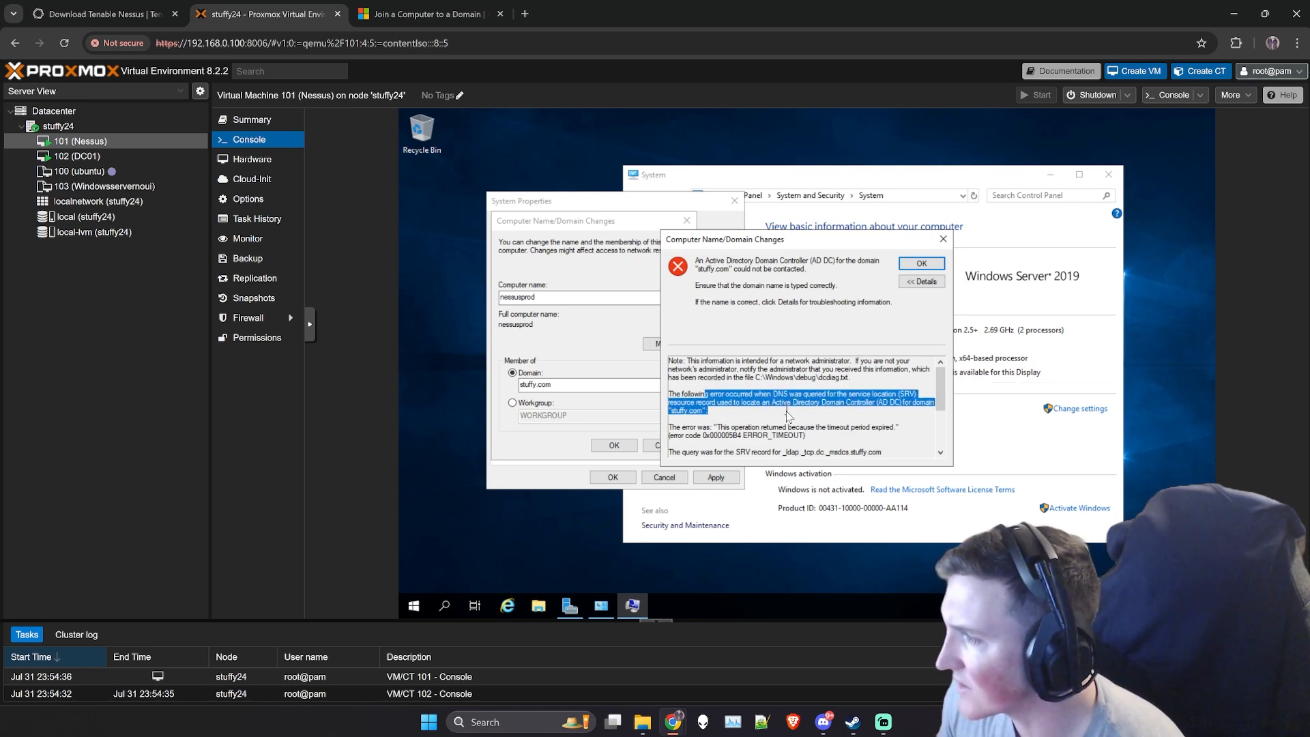
click(785, 417)
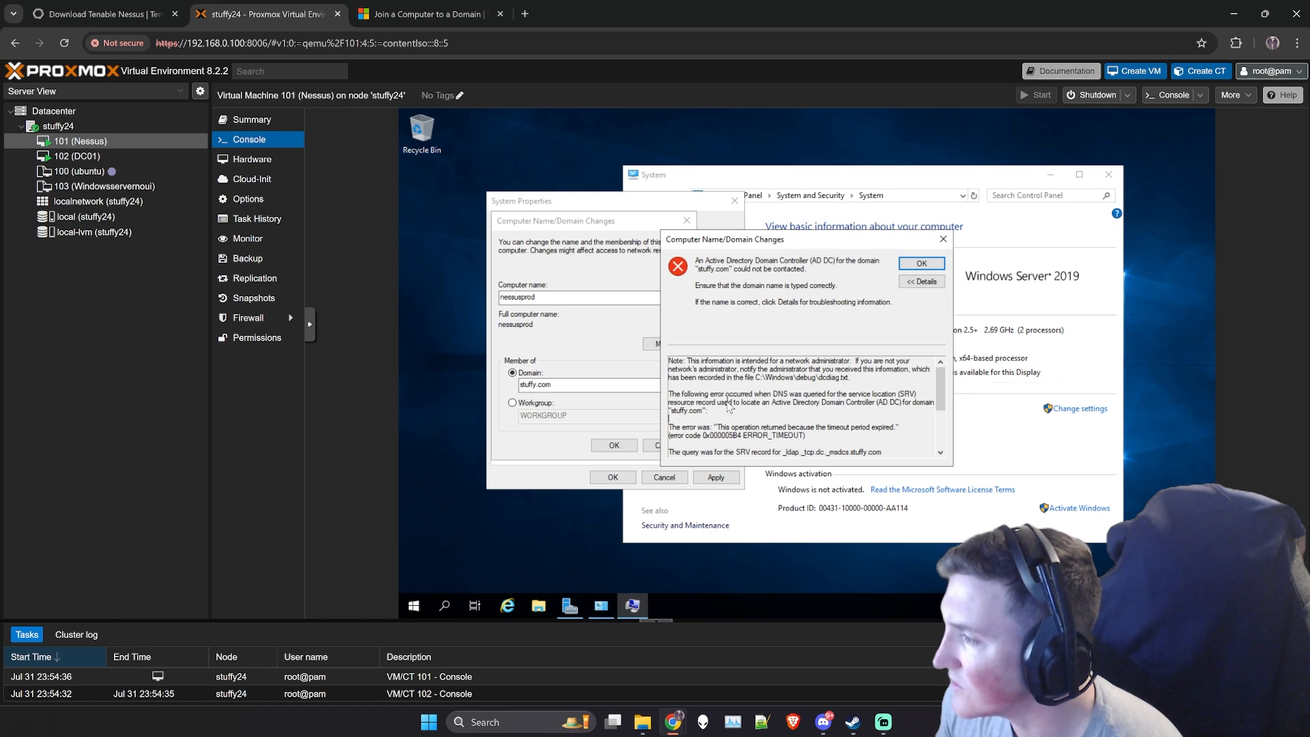
drag(724, 402, 804, 414)
click(812, 419)
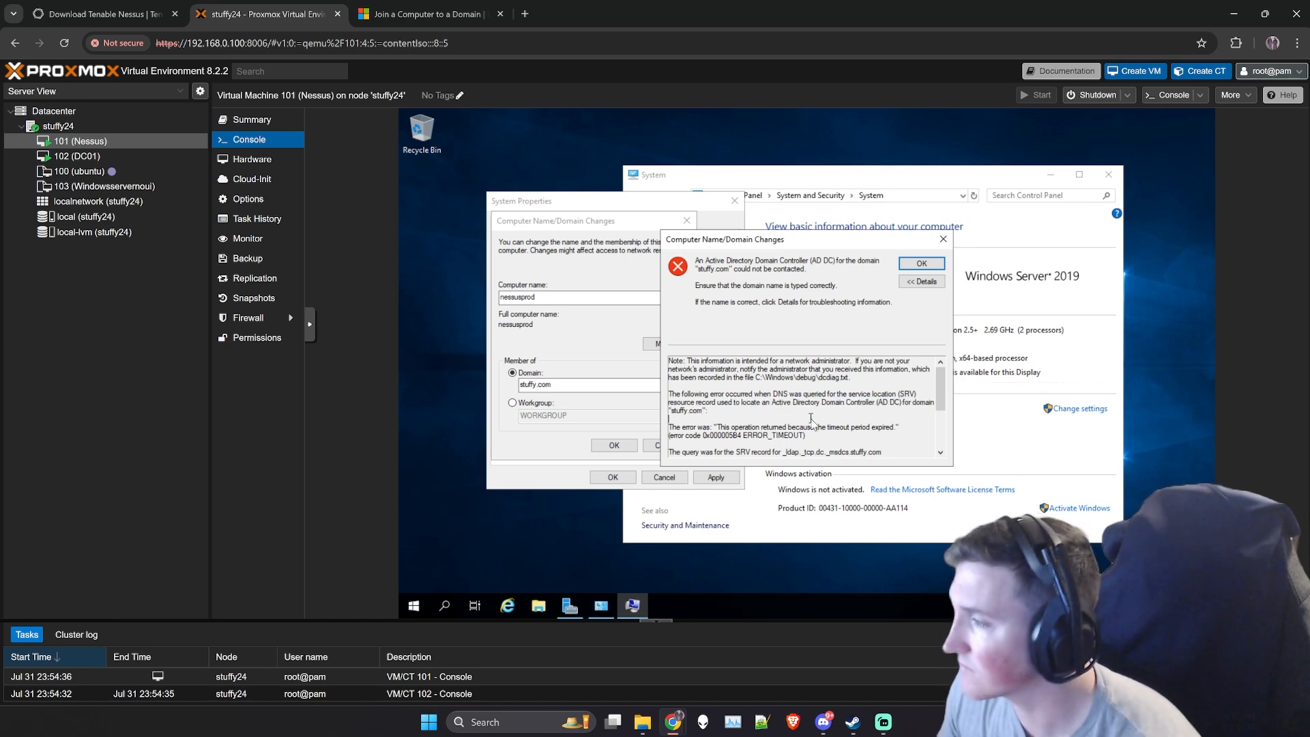
scroll(810, 418, down, 4)
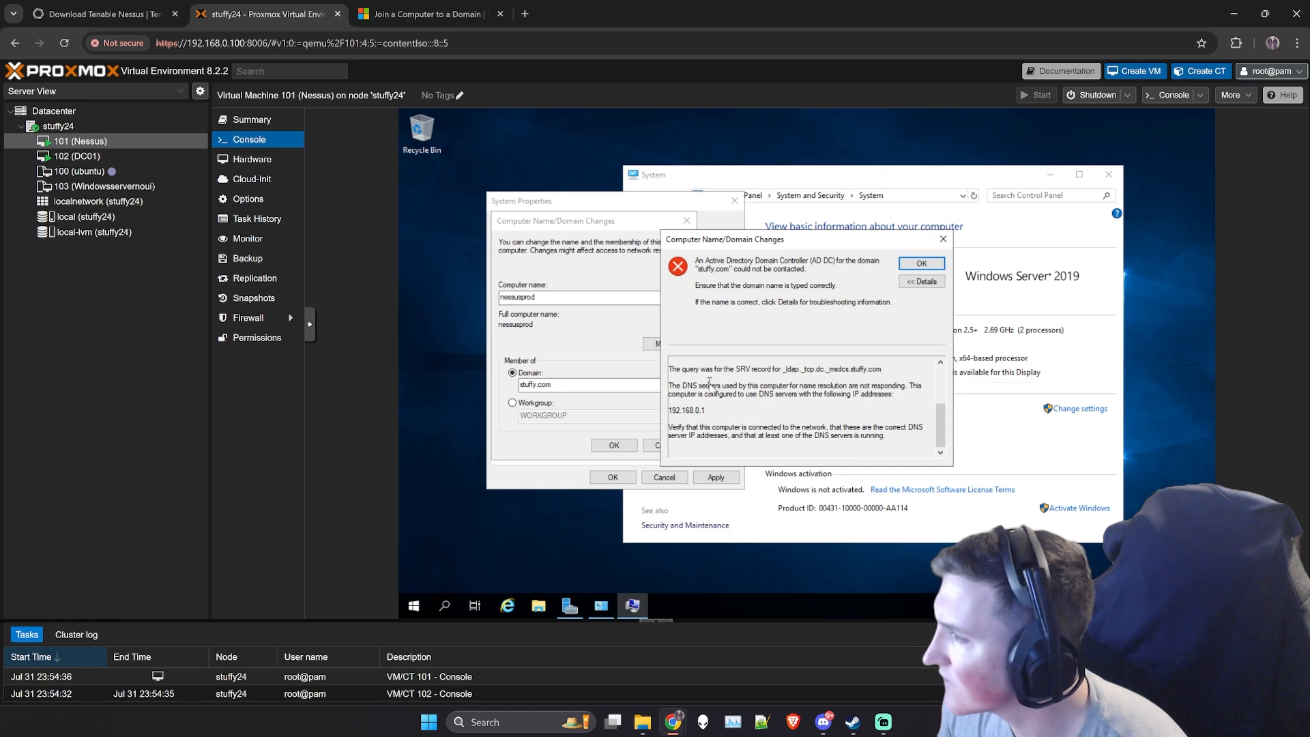
drag(710, 383, 850, 404)
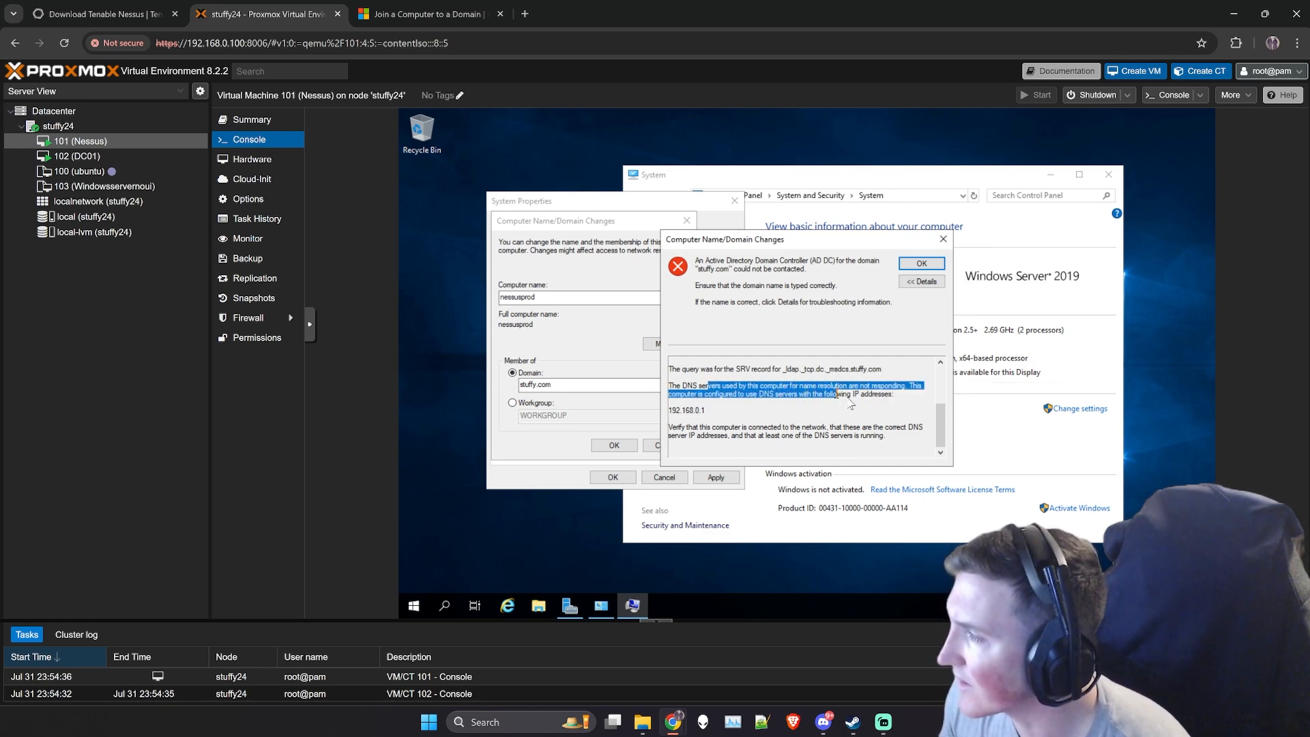
click(822, 421)
drag(706, 394, 670, 411)
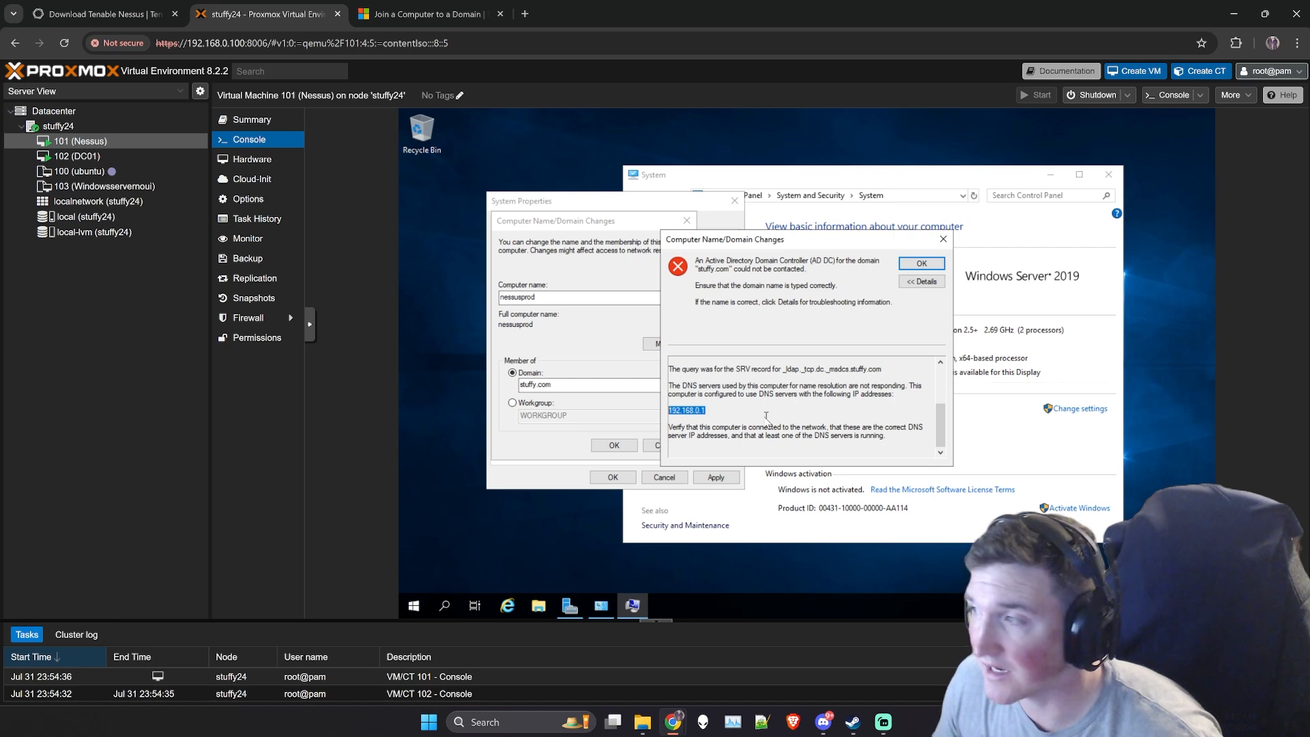
click(921, 264)
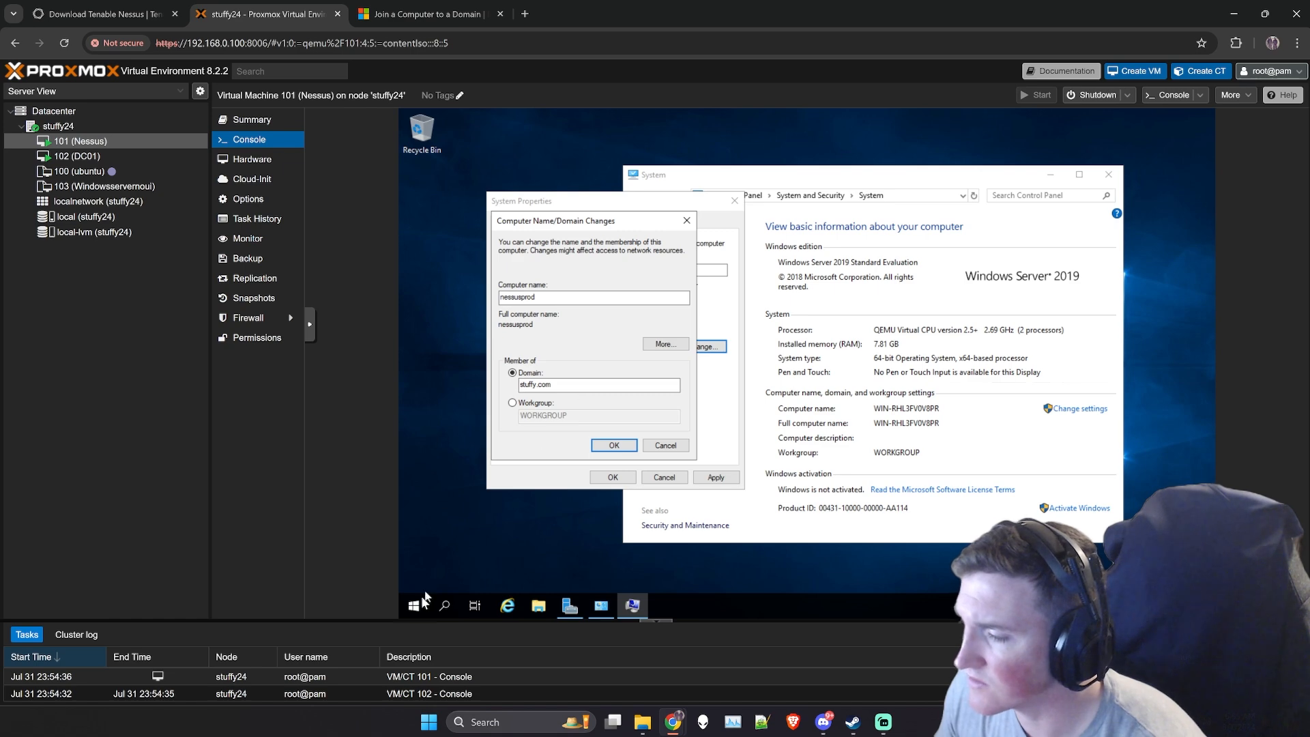
- Switch to DC01, open Windows PowerShell and bring up its command prompt
click(65, 157)
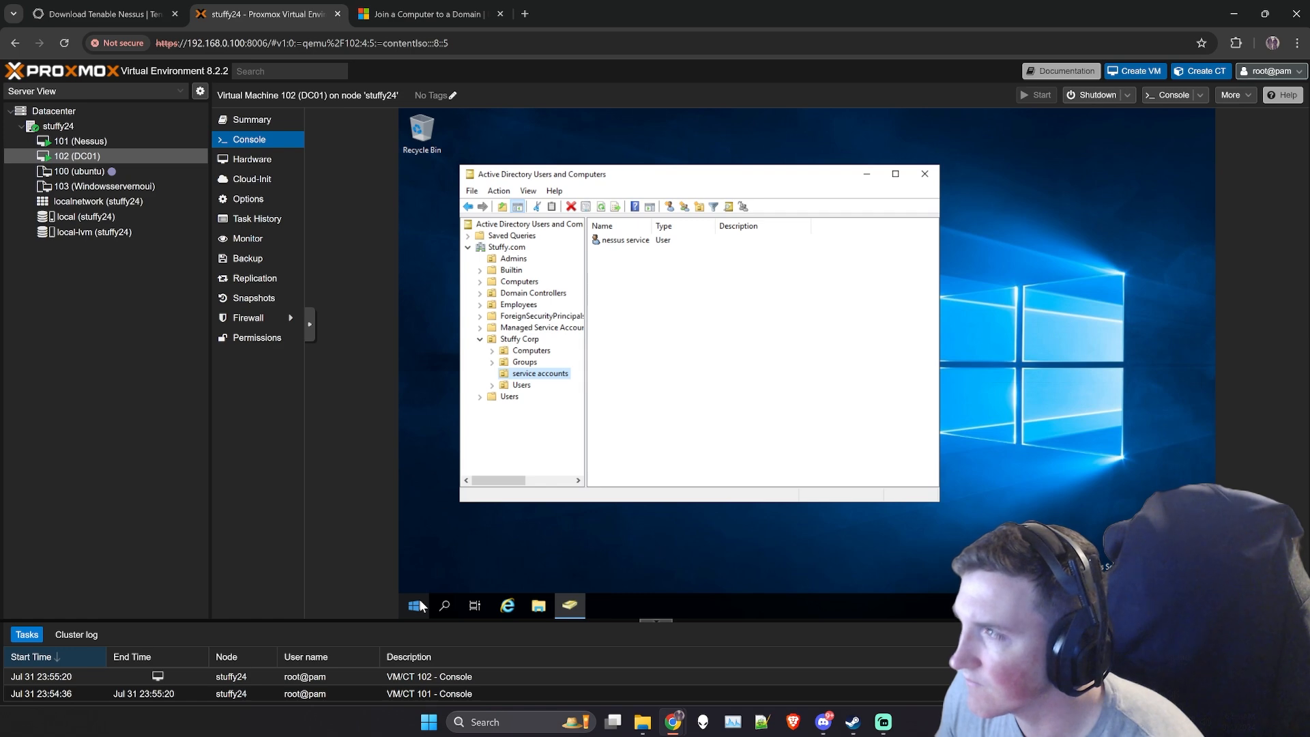
click(420, 605)
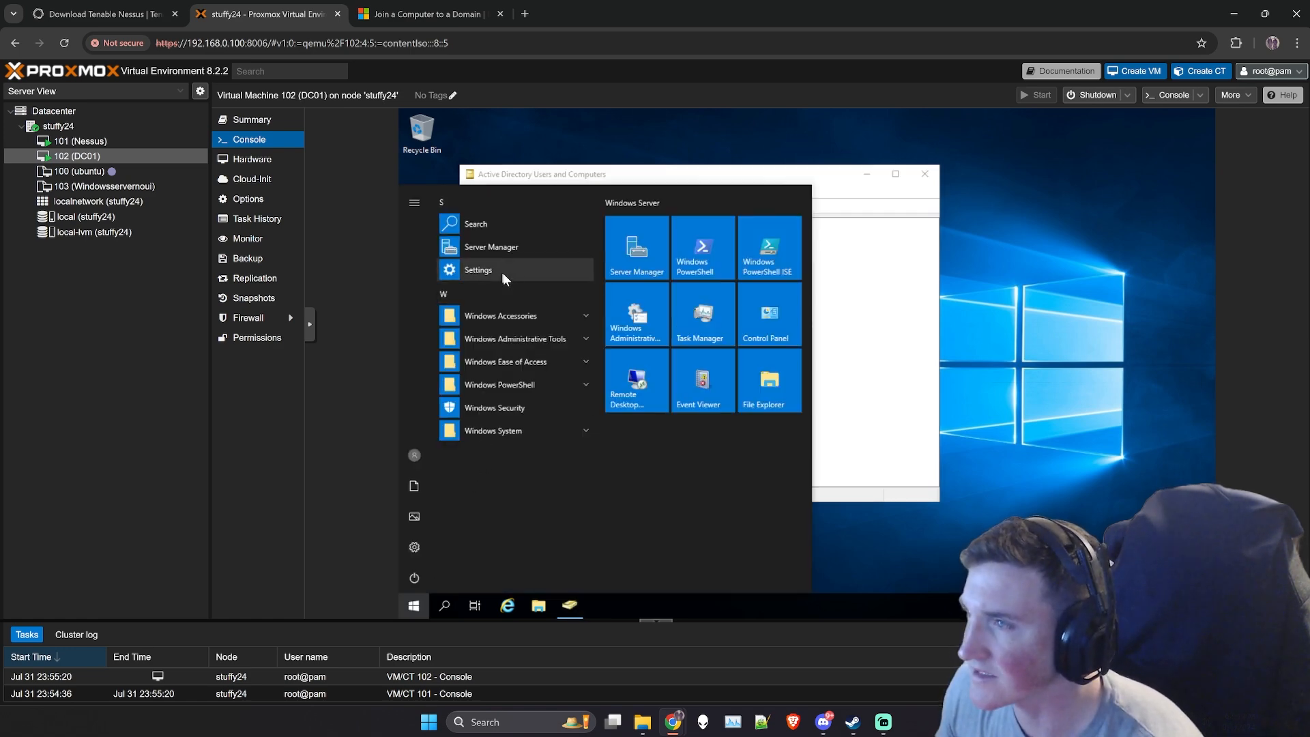
click(707, 258)
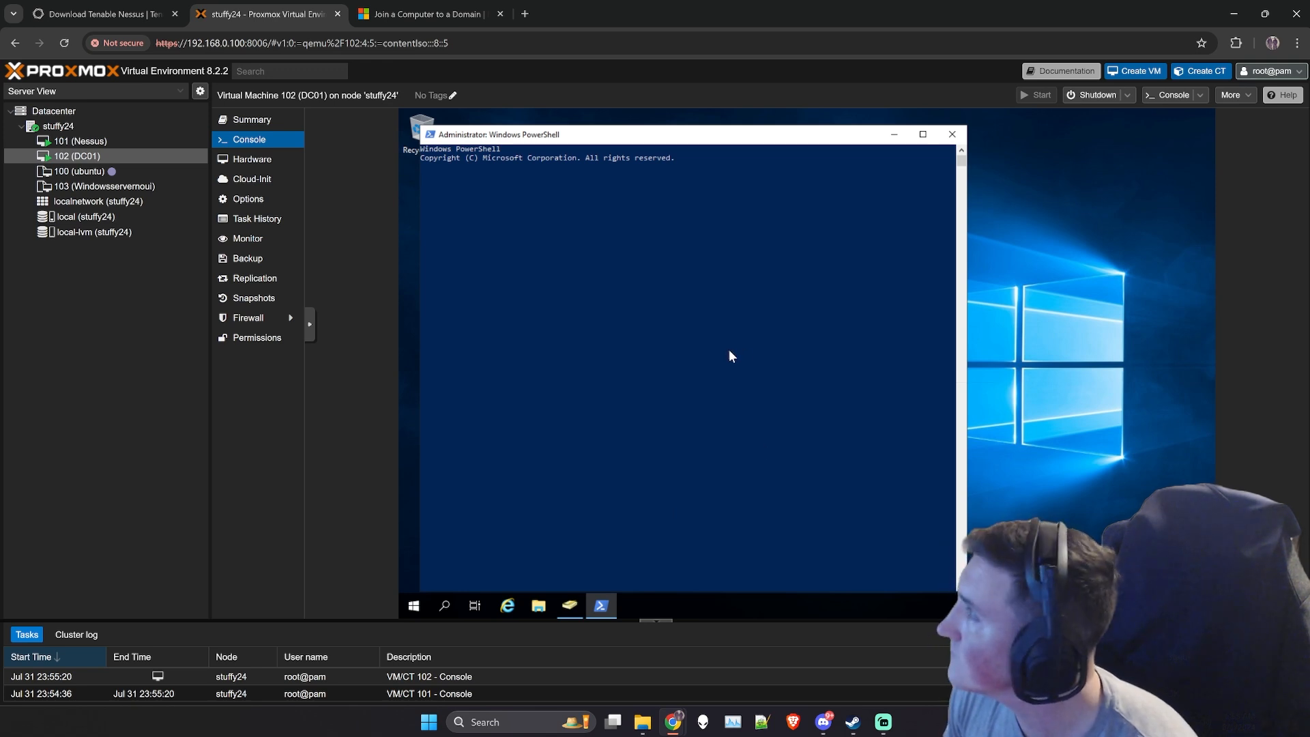
click(600, 281)
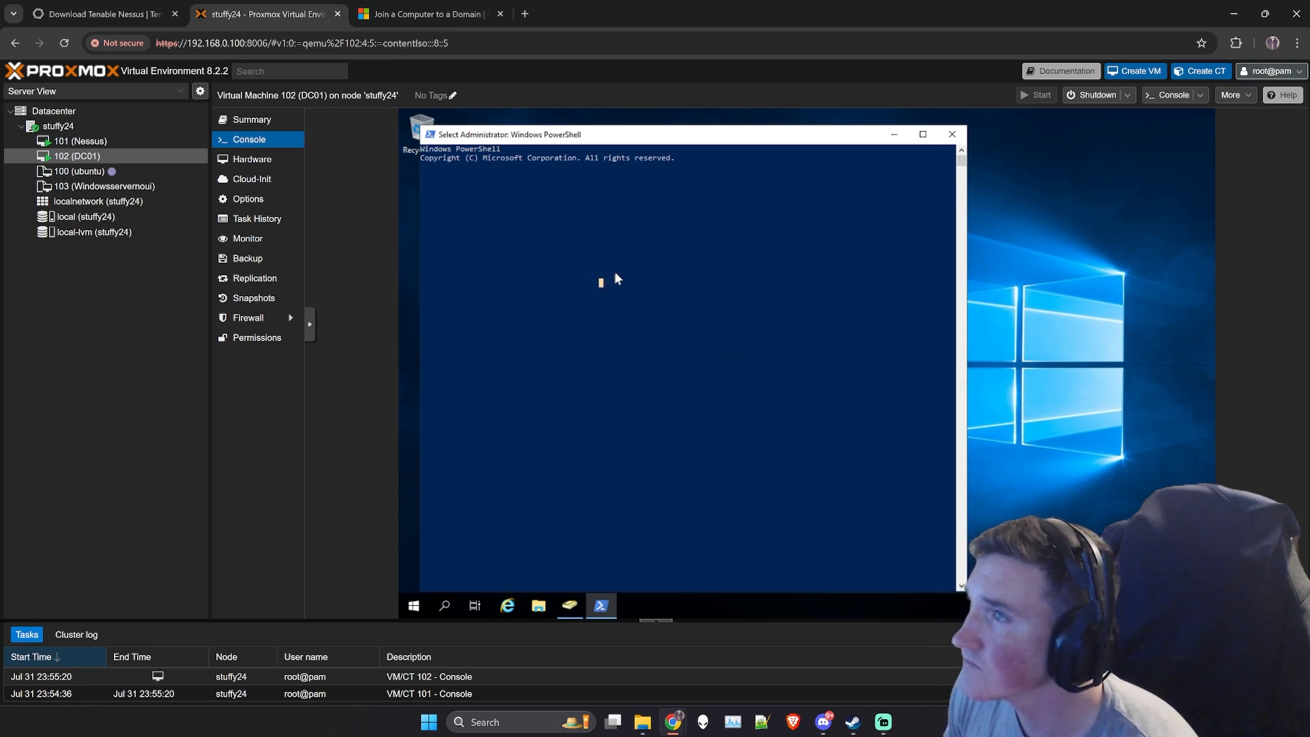
drag(563, 144, 607, 143)
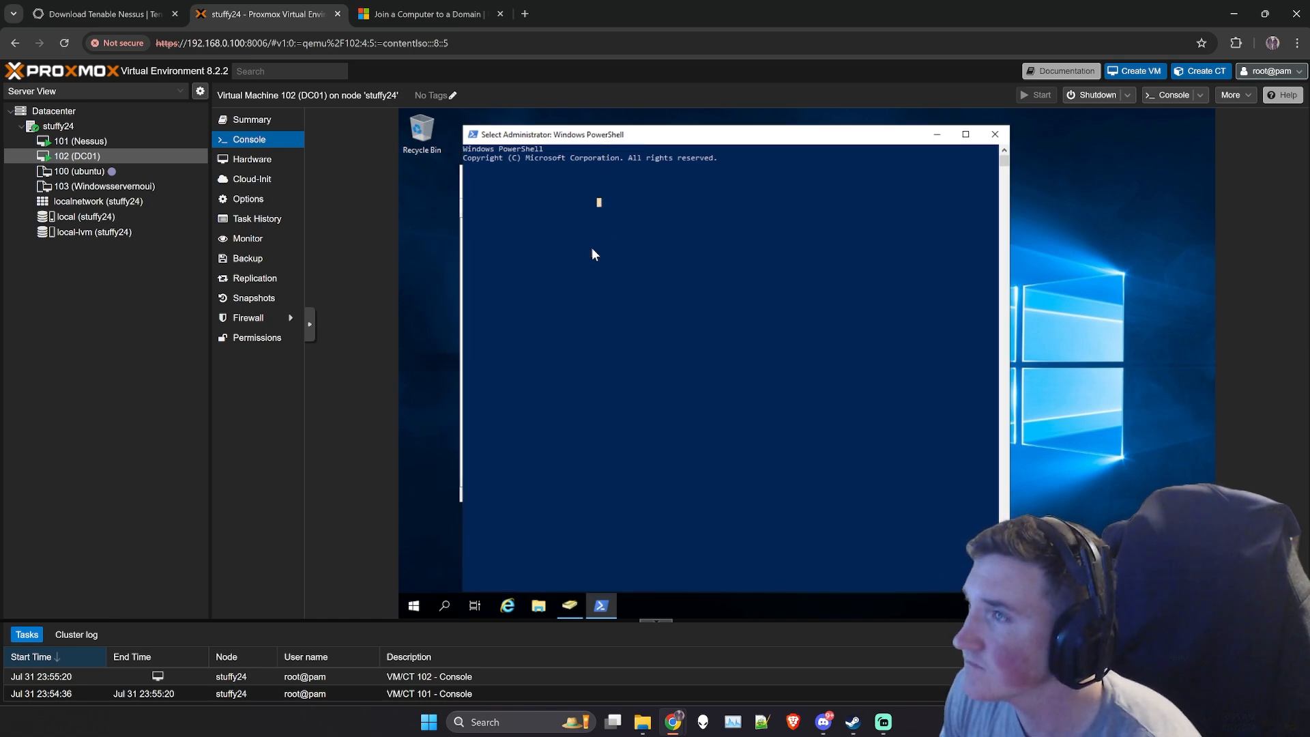
key(Return)
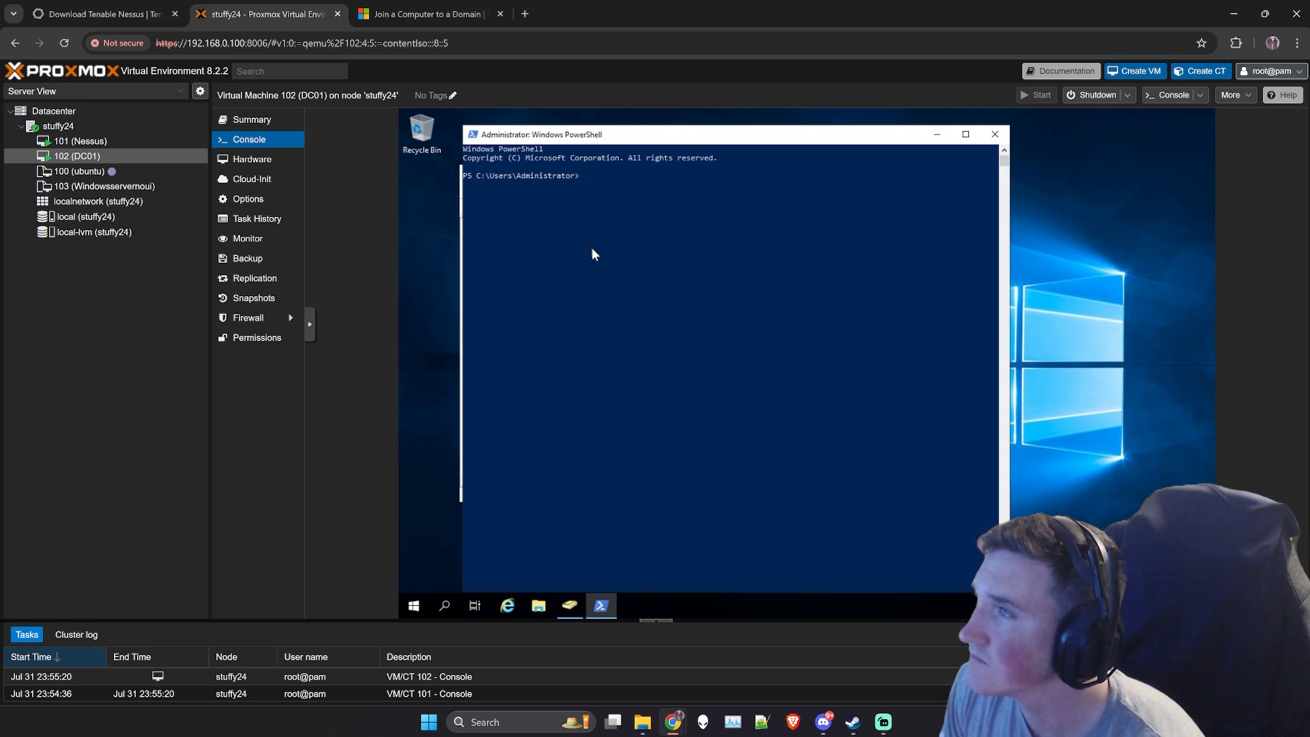
- Enter the command "ip" in PowerShell and reposition its window lower on DC01's desktop
text(ipi)
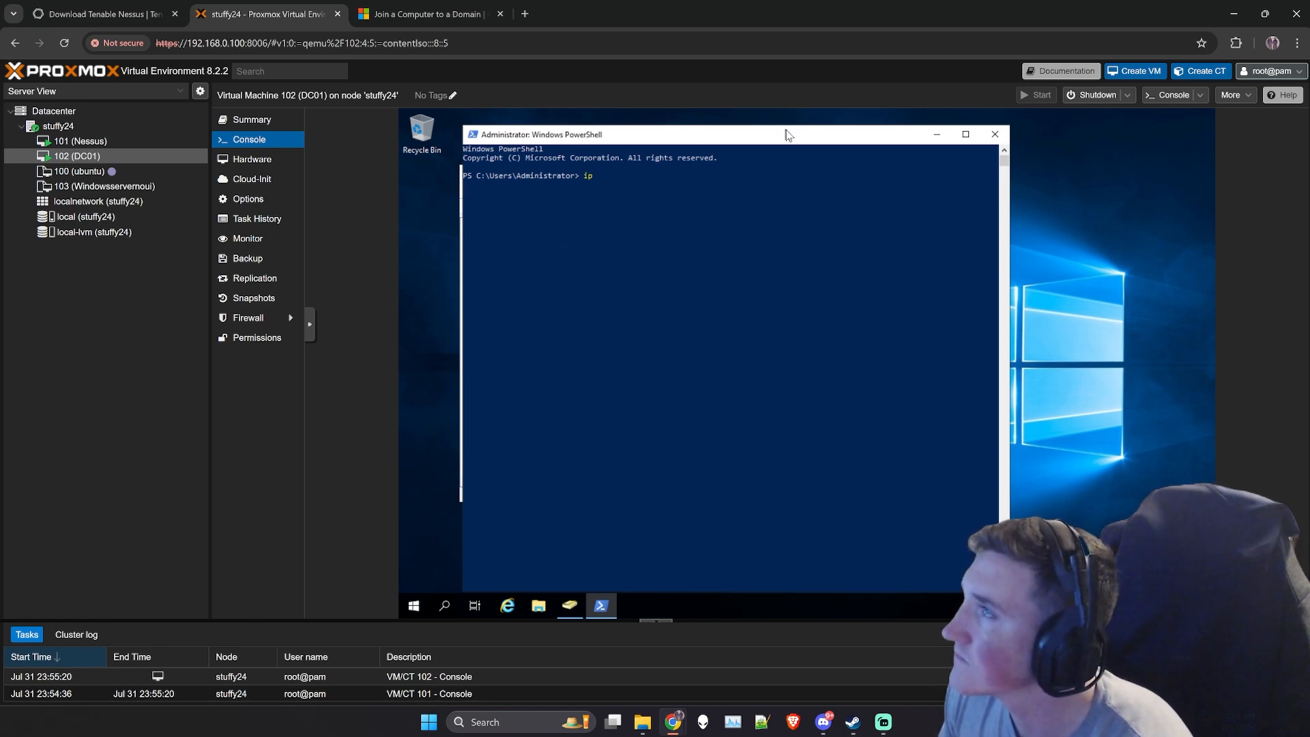
drag(786, 126, 772, 258)
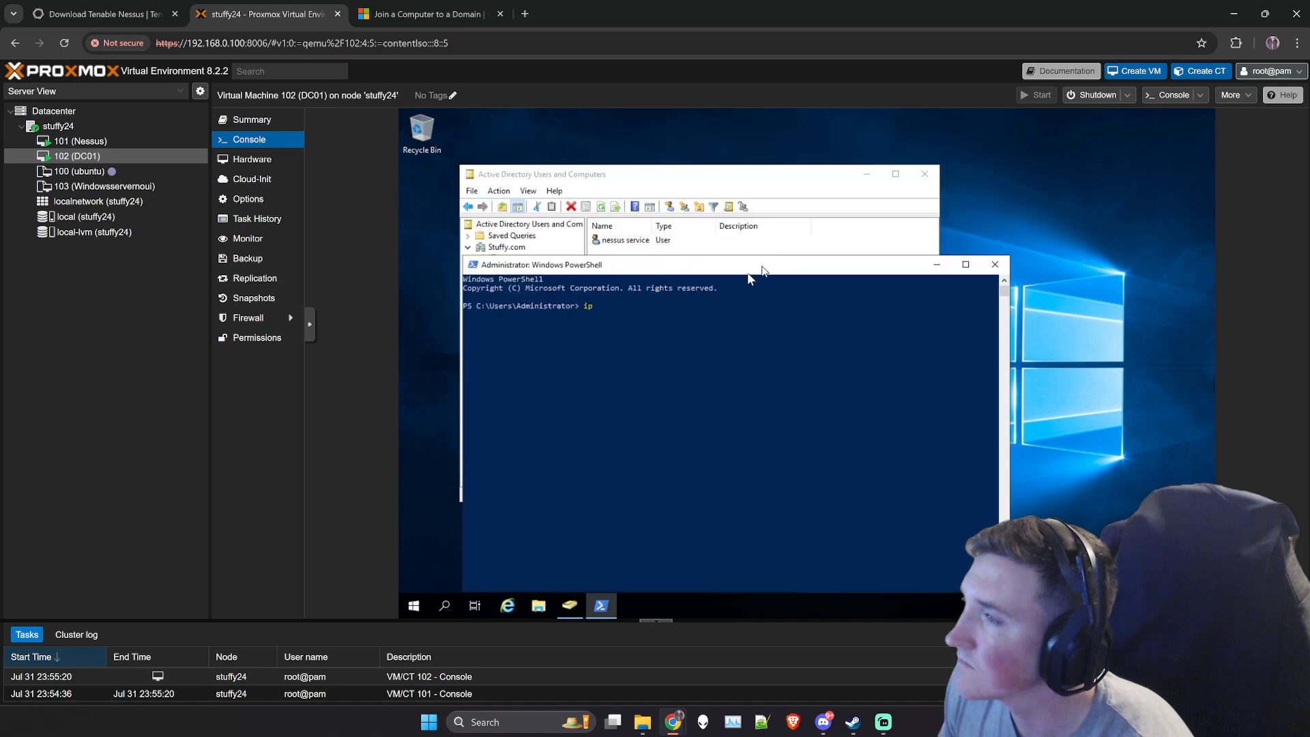
drag(665, 260, 666, 229)
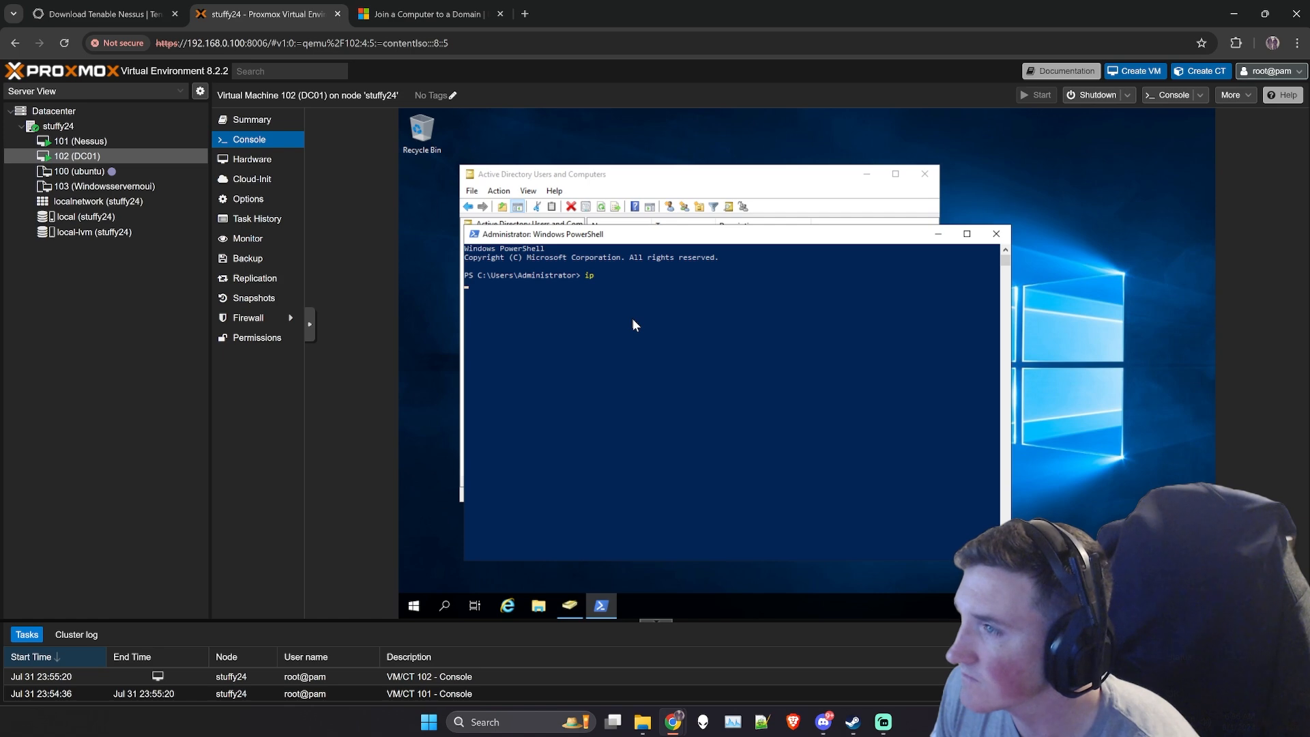
key(Return)
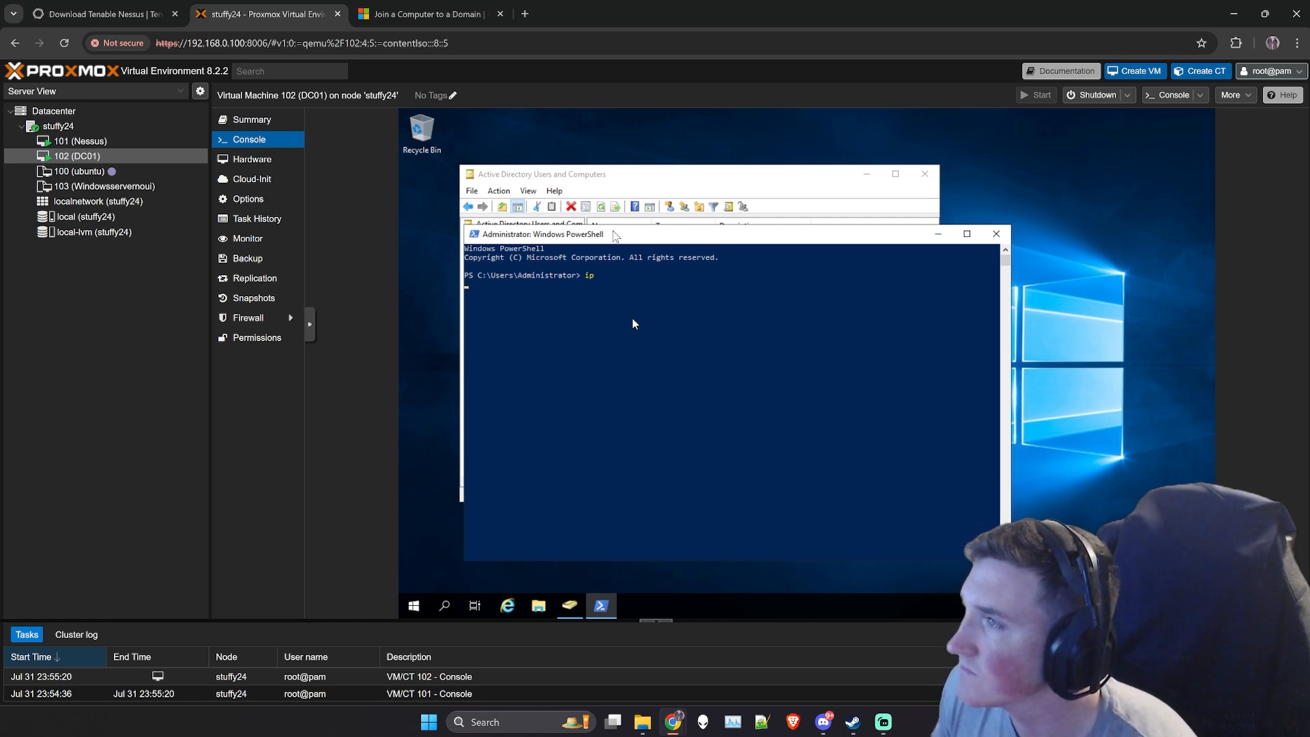
click(612, 183)
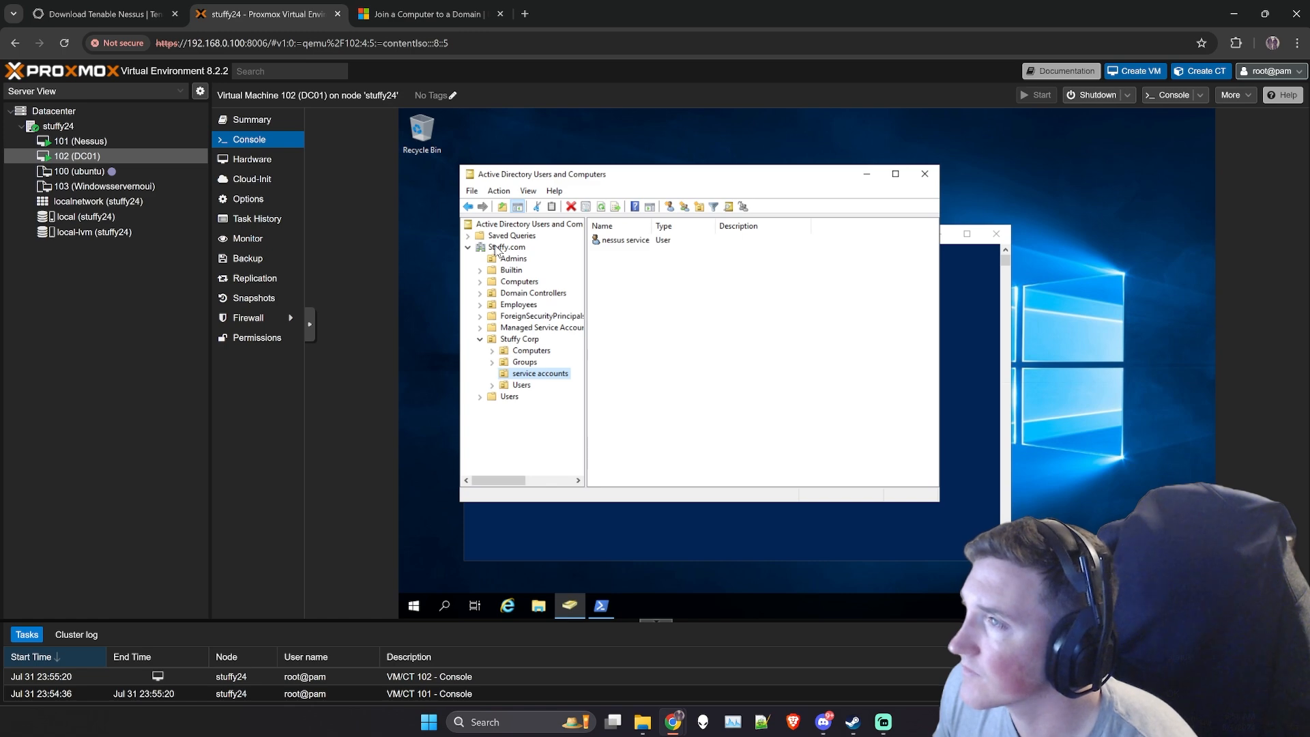
click(572, 516)
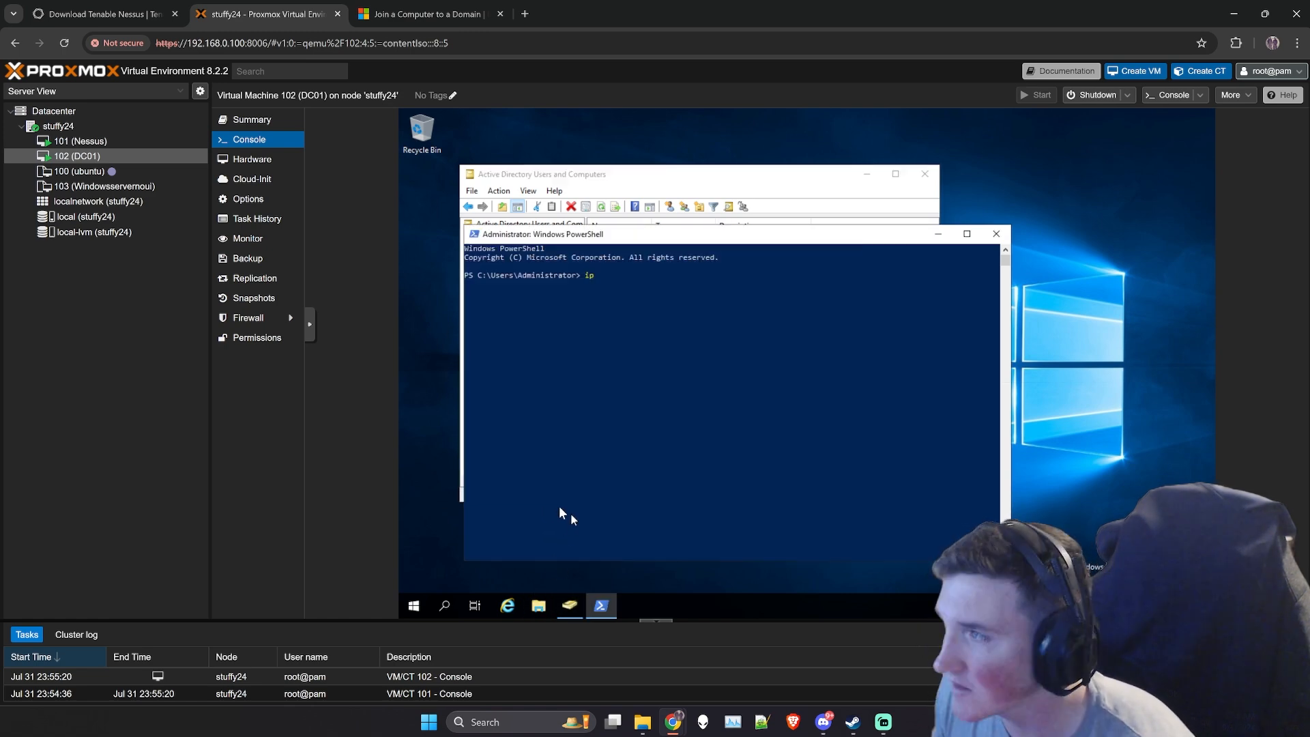
click(521, 176)
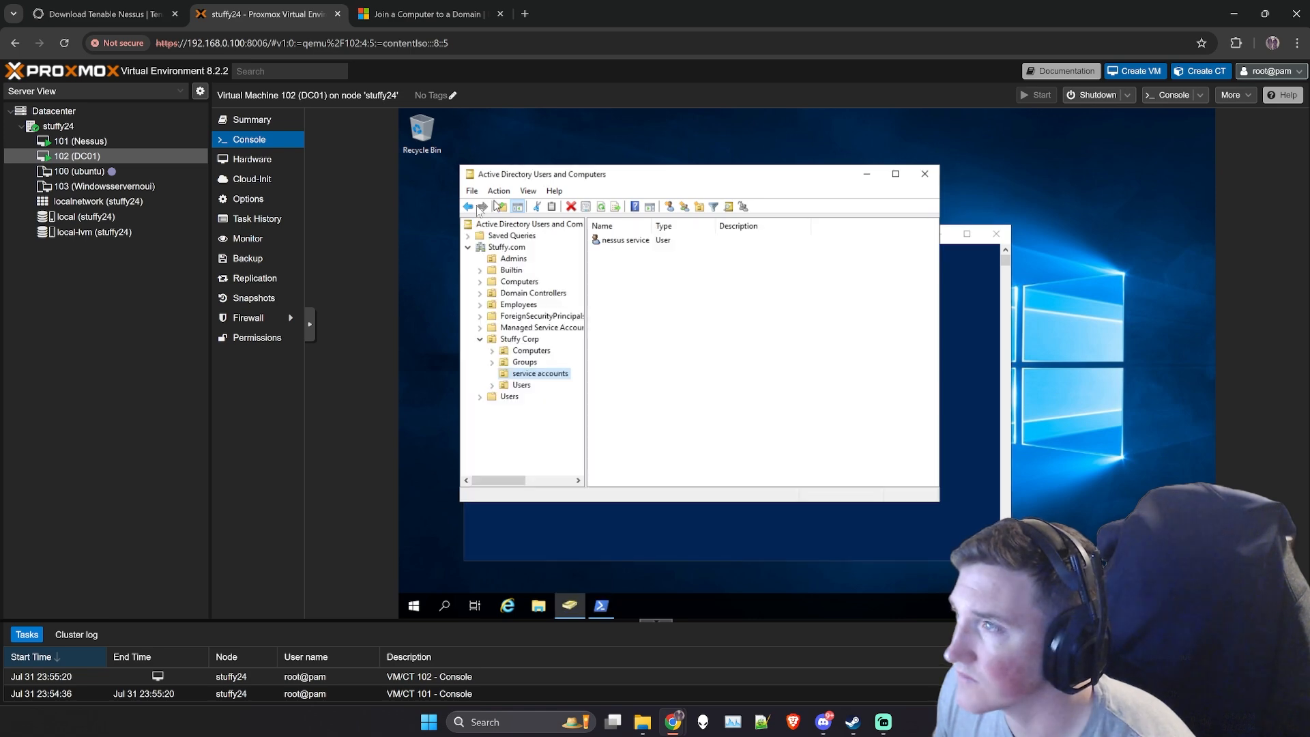
click(413, 607)
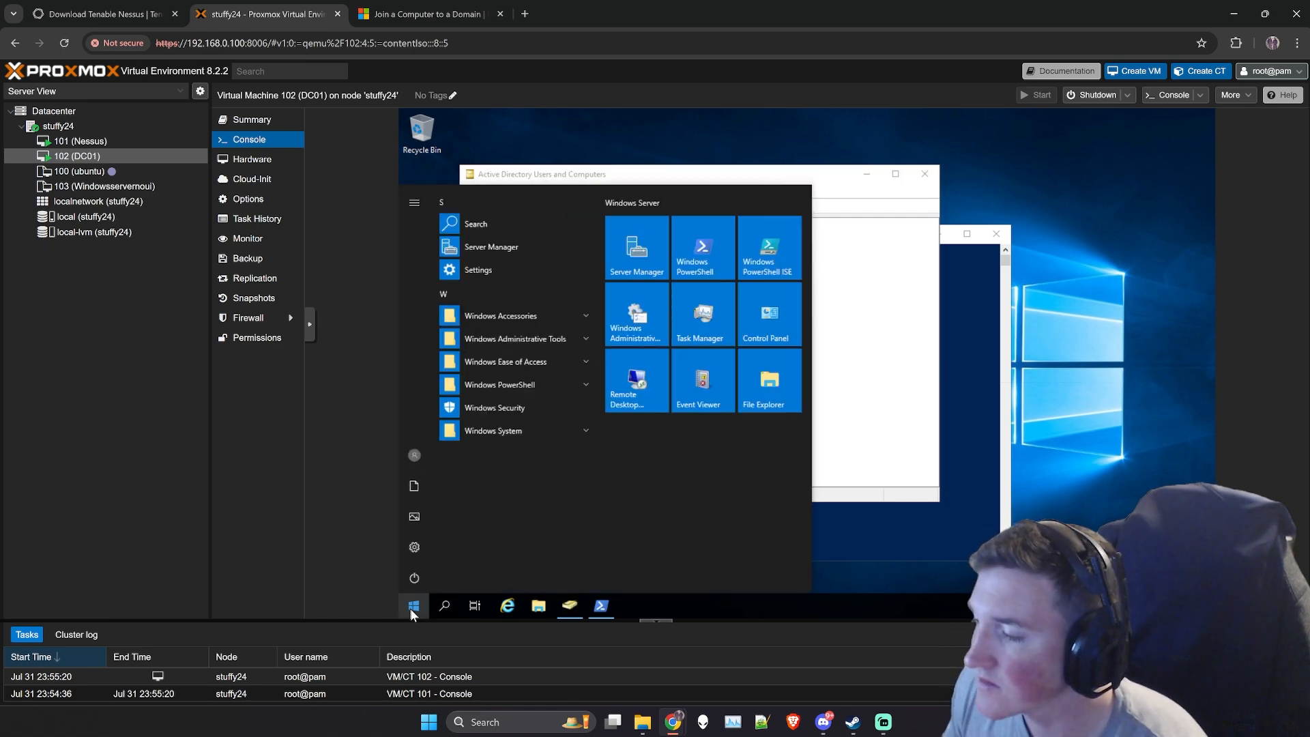
text(dns)
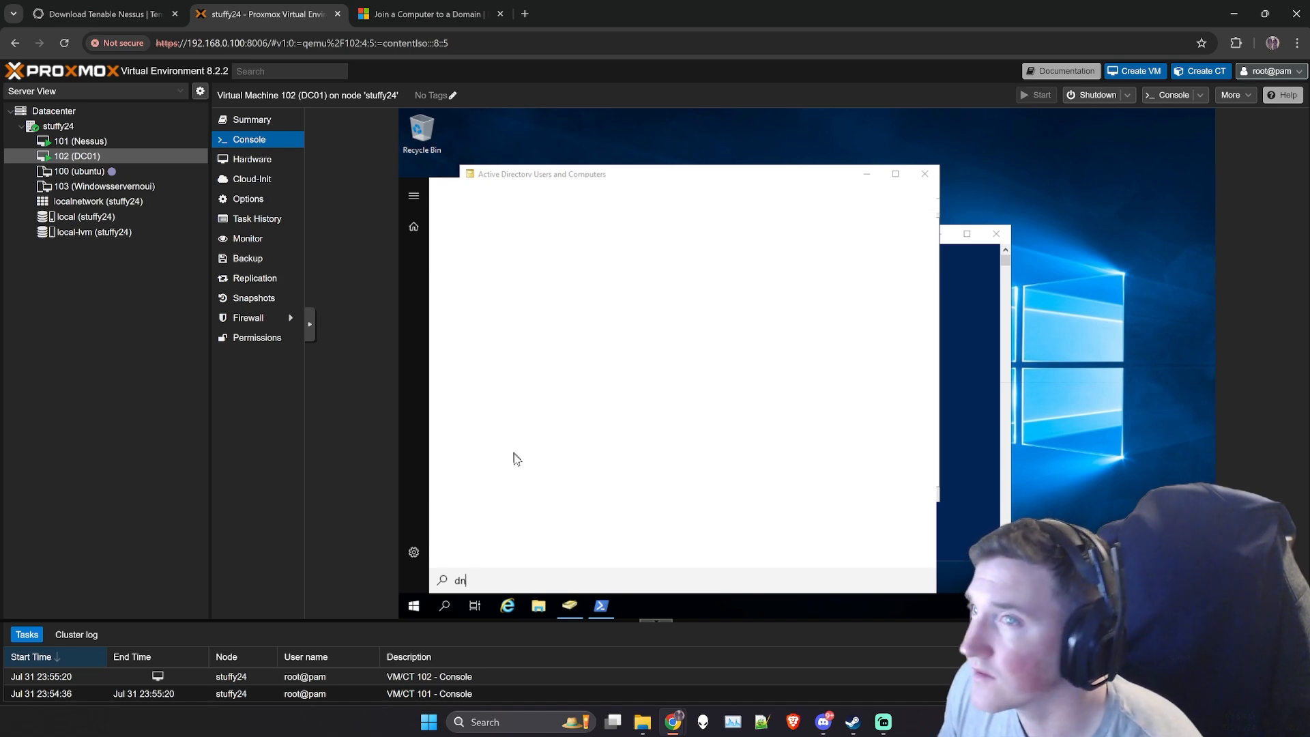
key(BackSpace)
key(BackSpace)
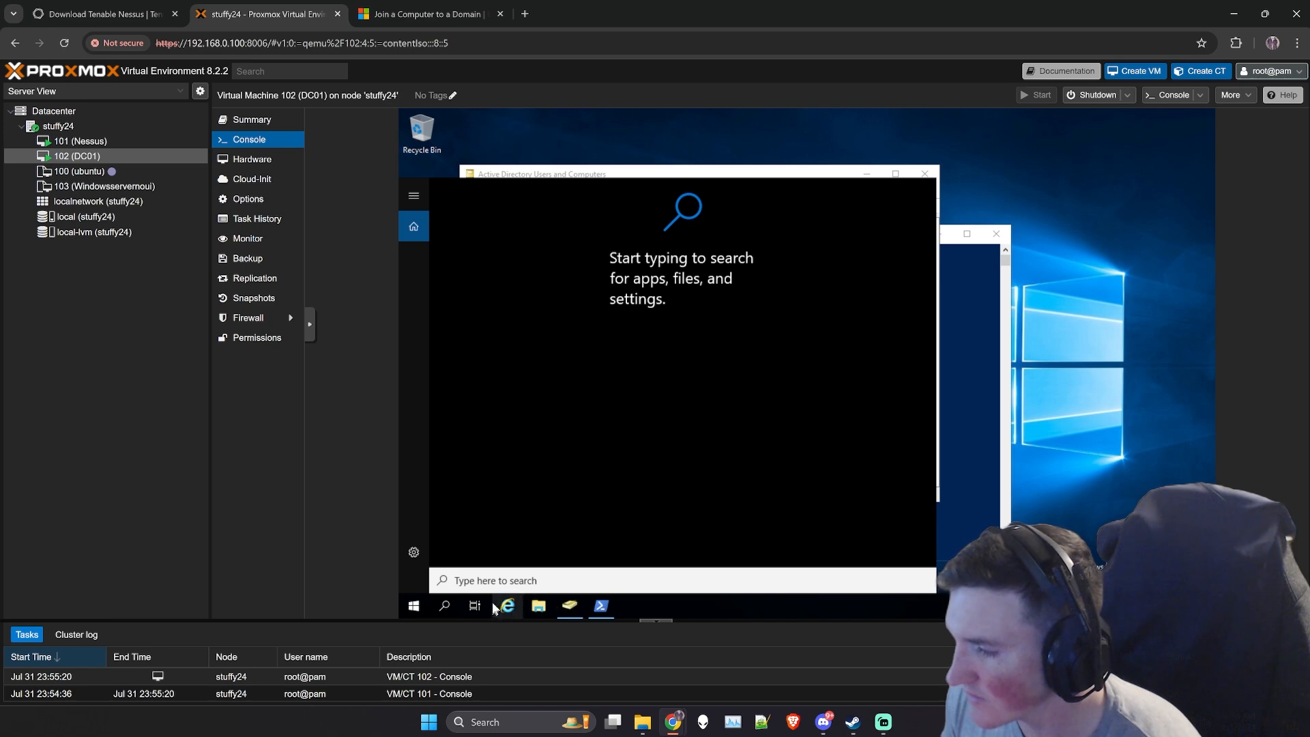
- Open Server Manager on DC01, minimising the PowerShell window and dismissing the Windows Admin Center notice
click(412, 606)
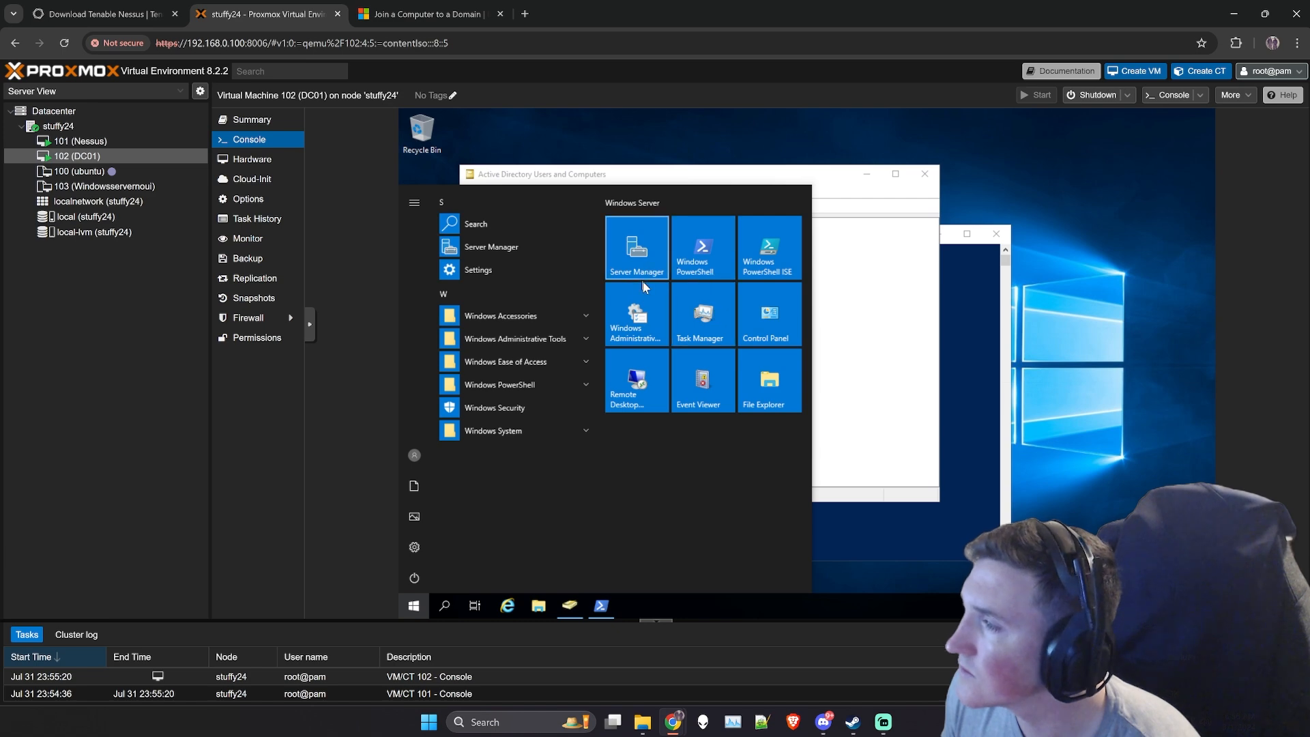
click(640, 261)
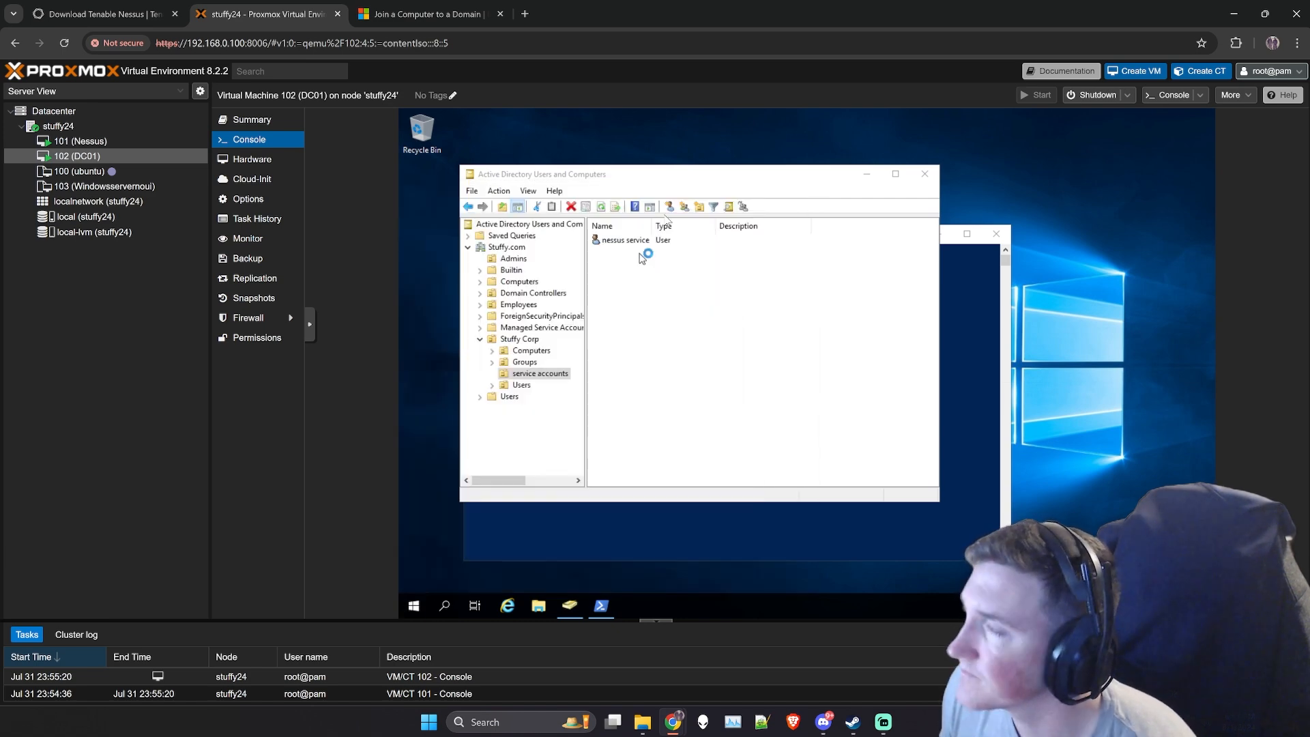
click(972, 408)
click(574, 293)
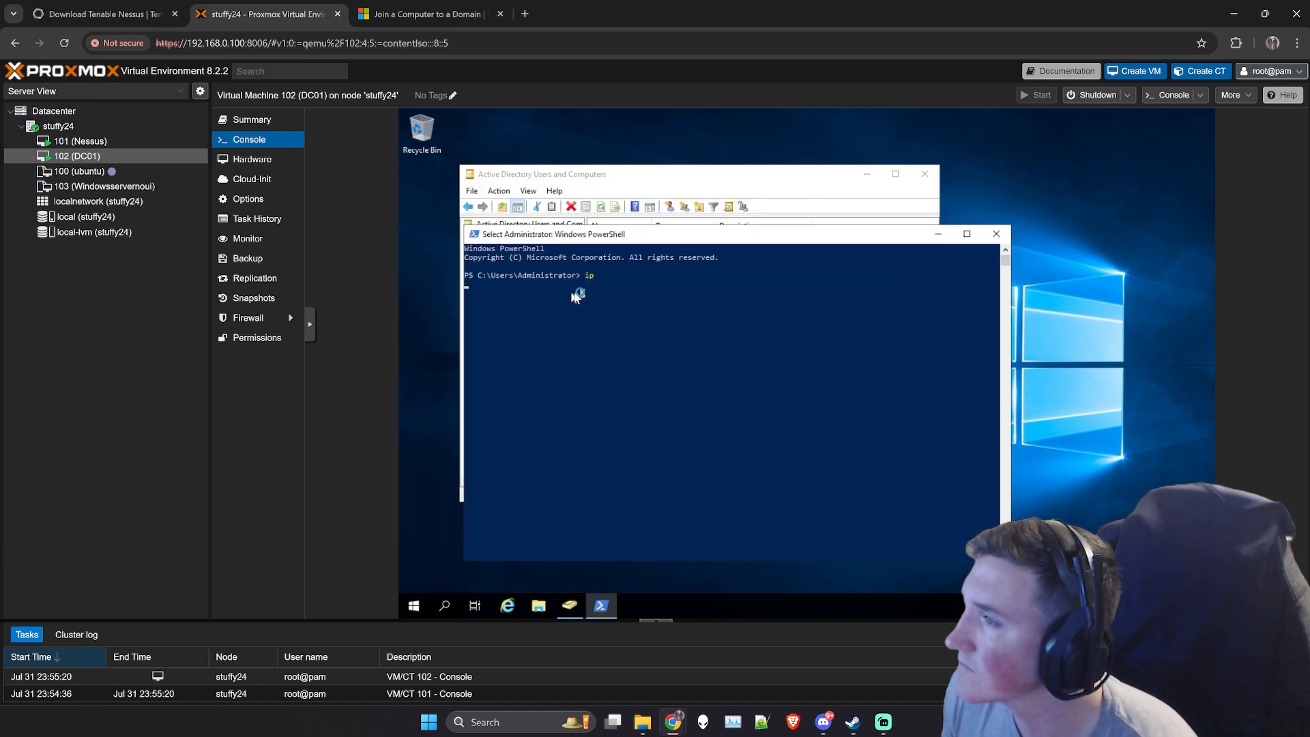
click(811, 187)
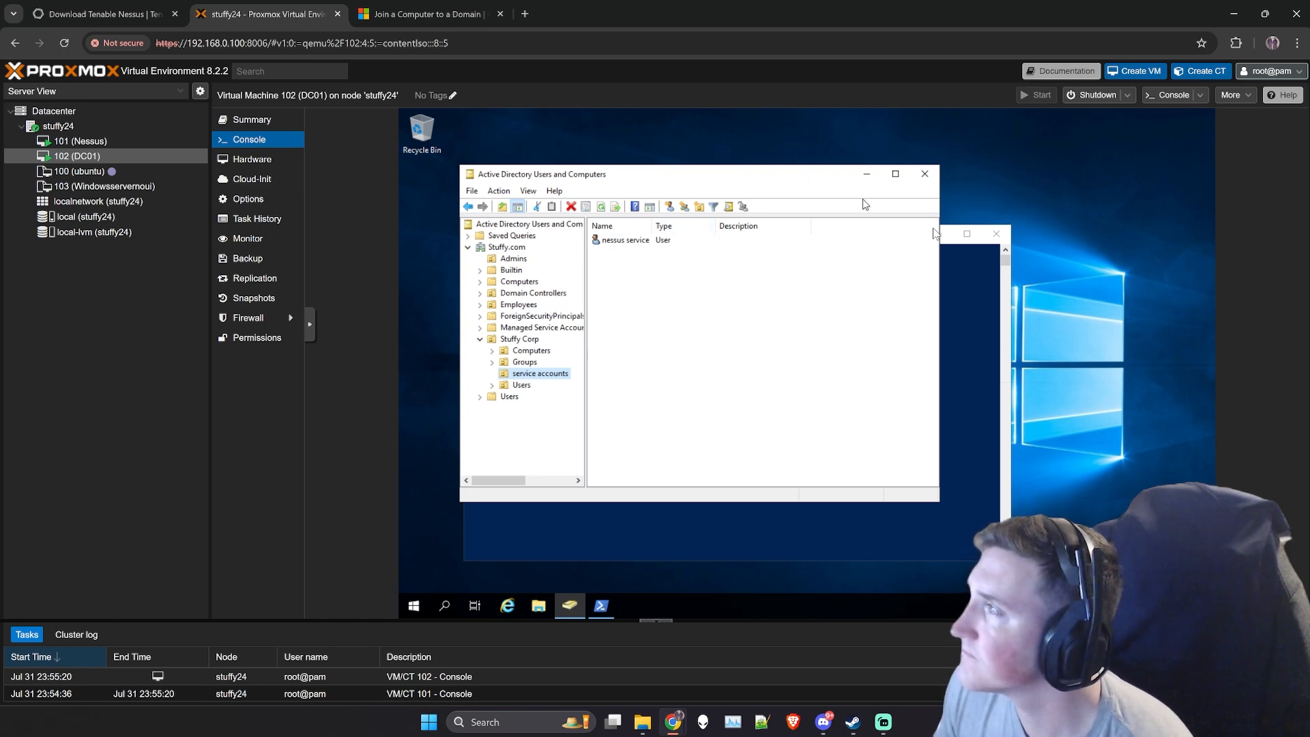
click(947, 240)
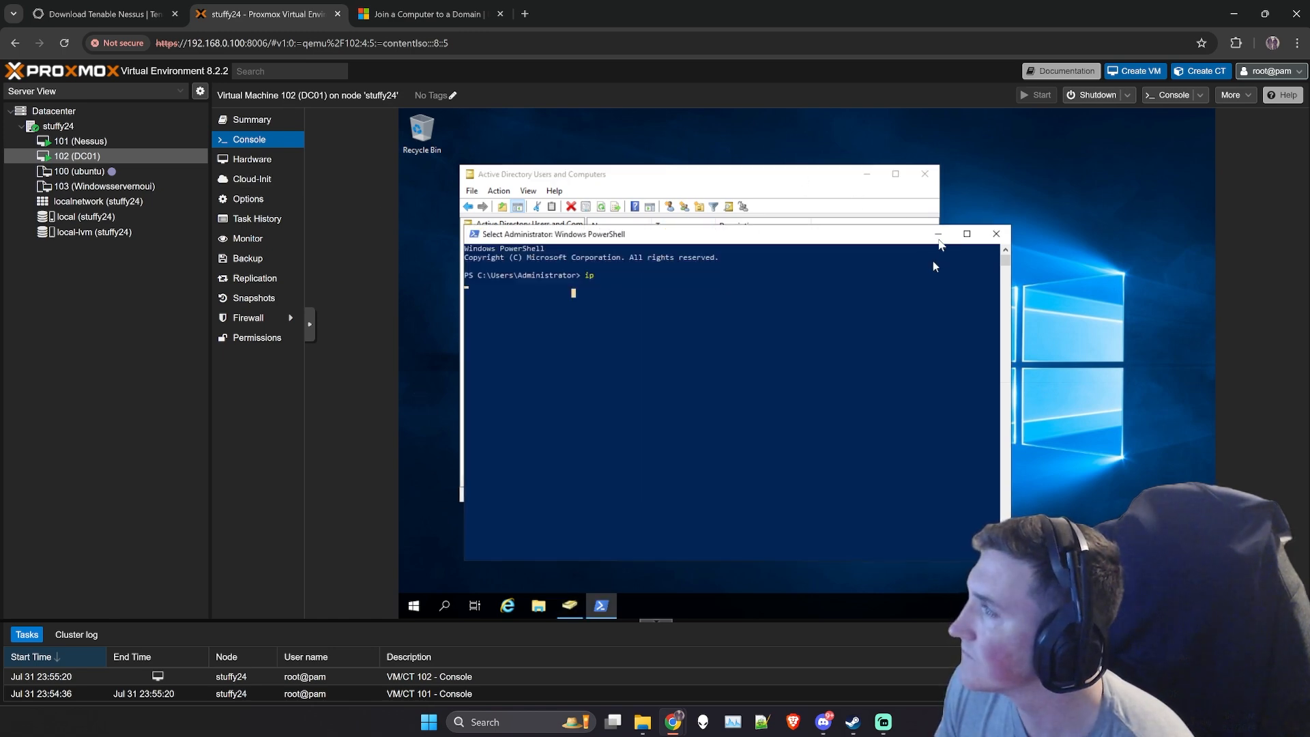
click(939, 234)
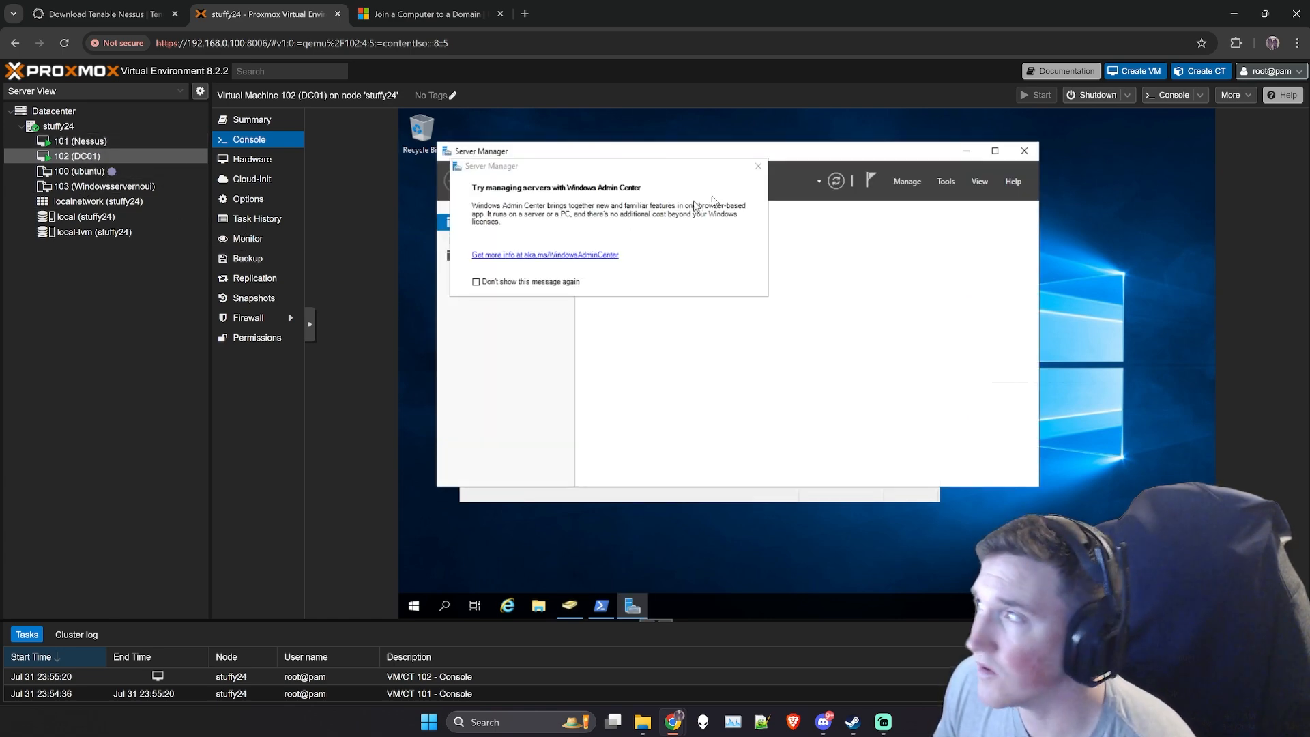
click(757, 166)
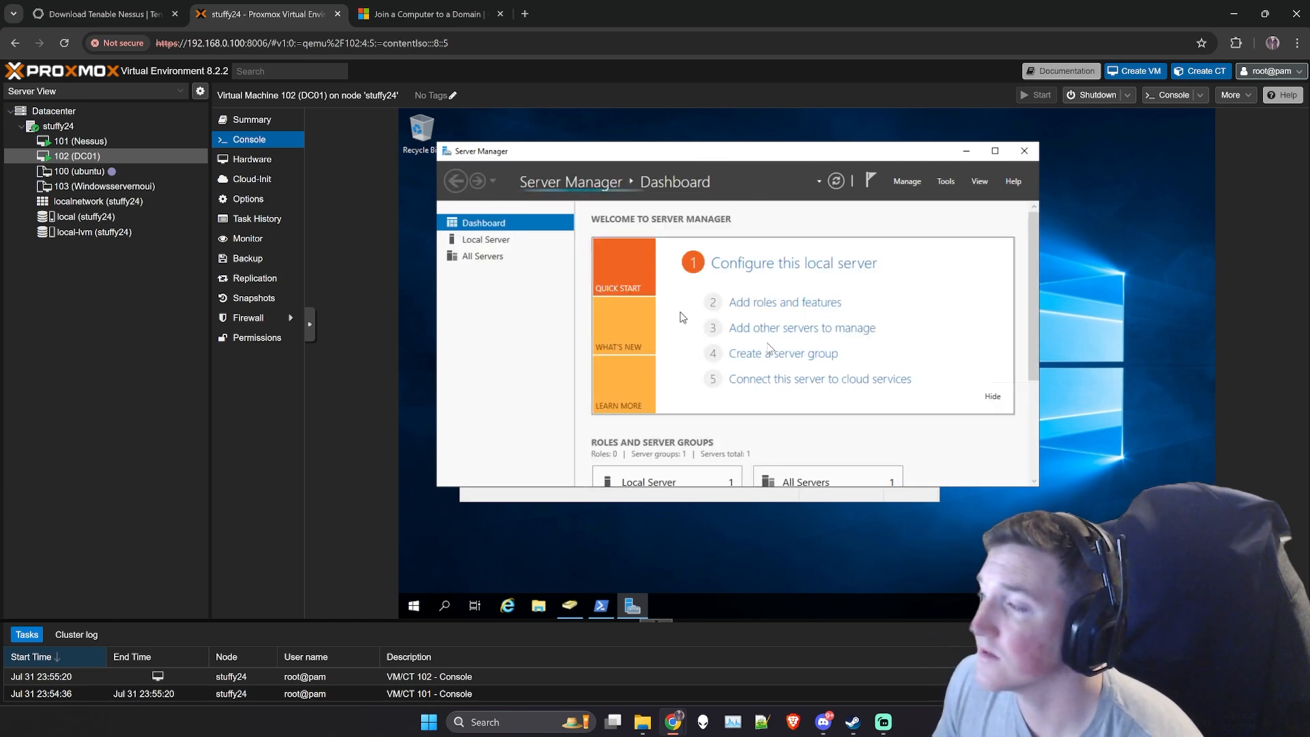
- Examine the Server Manager dashboard and the Local Server page's properties, services and Best Practices Analyzer sections on DC01
scroll(902, 408, down, 1)
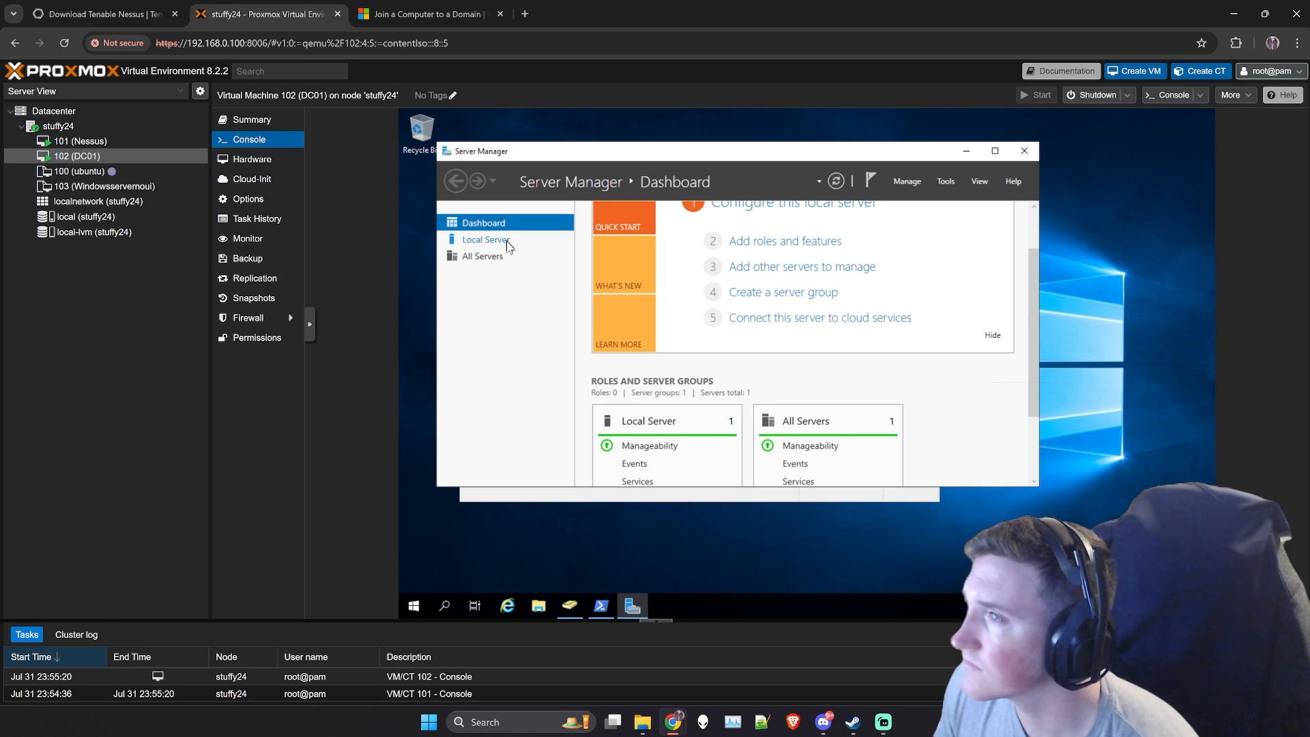
scroll(605, 424, down, 1)
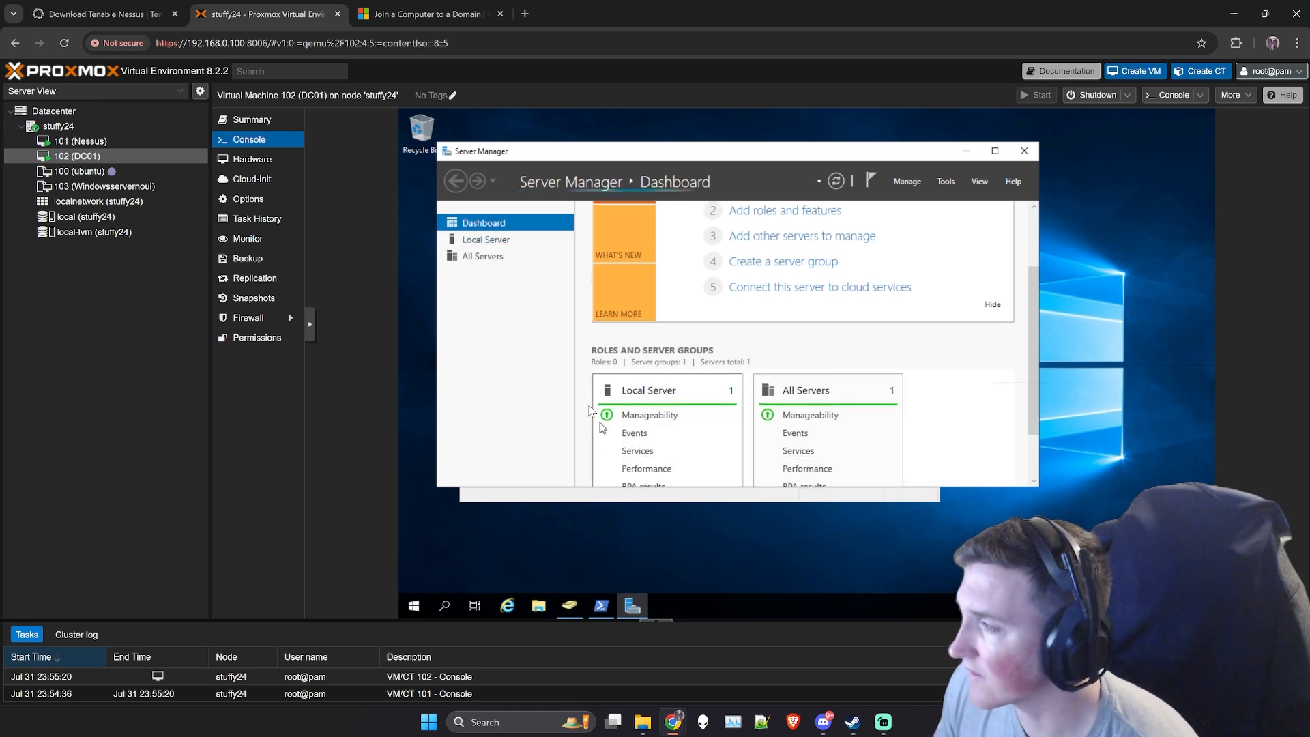
click(476, 242)
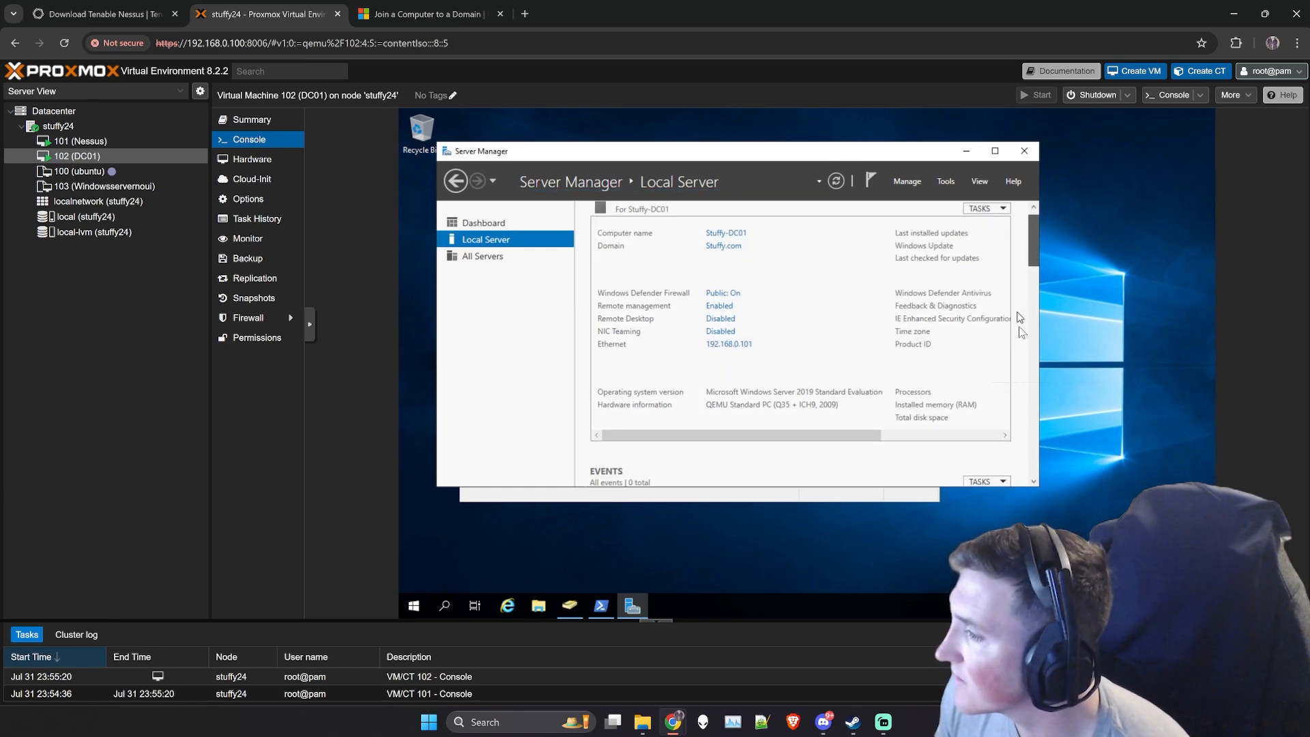
scroll(1023, 307, down, 10)
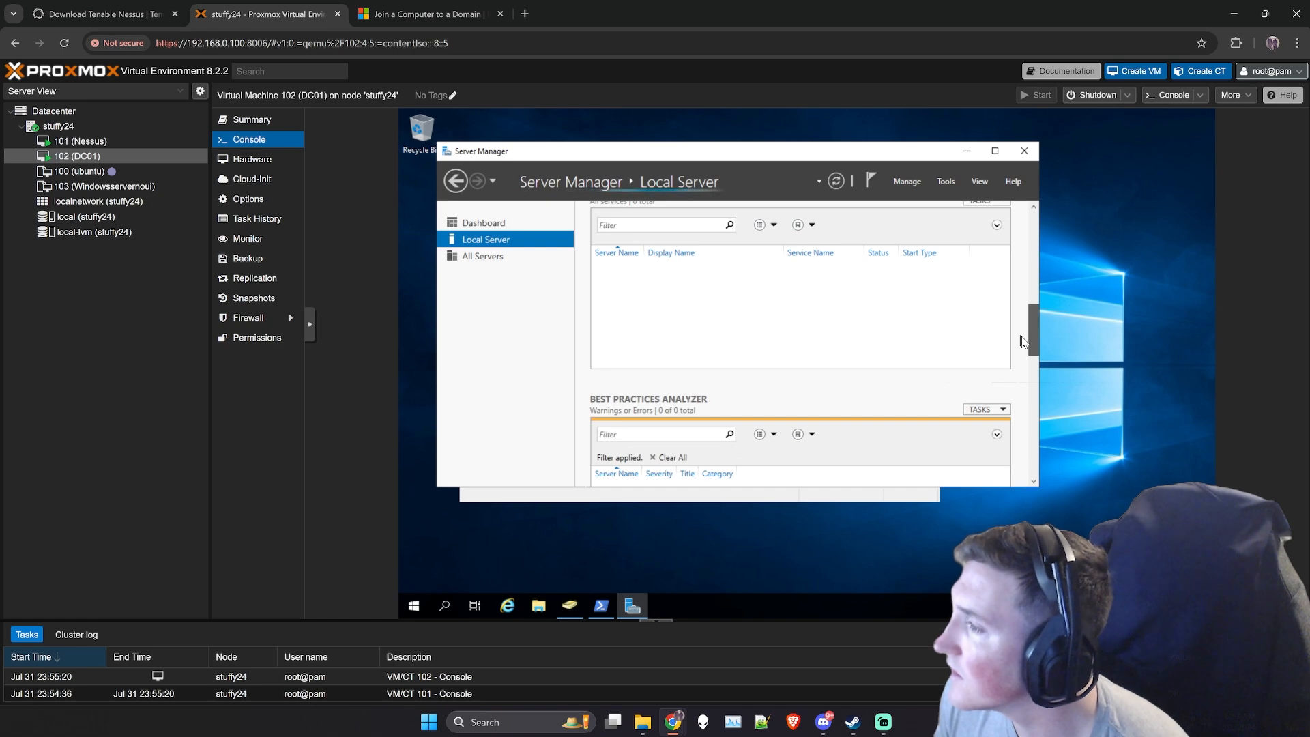
scroll(1023, 361, down, 1)
scroll(1023, 307, up, 10)
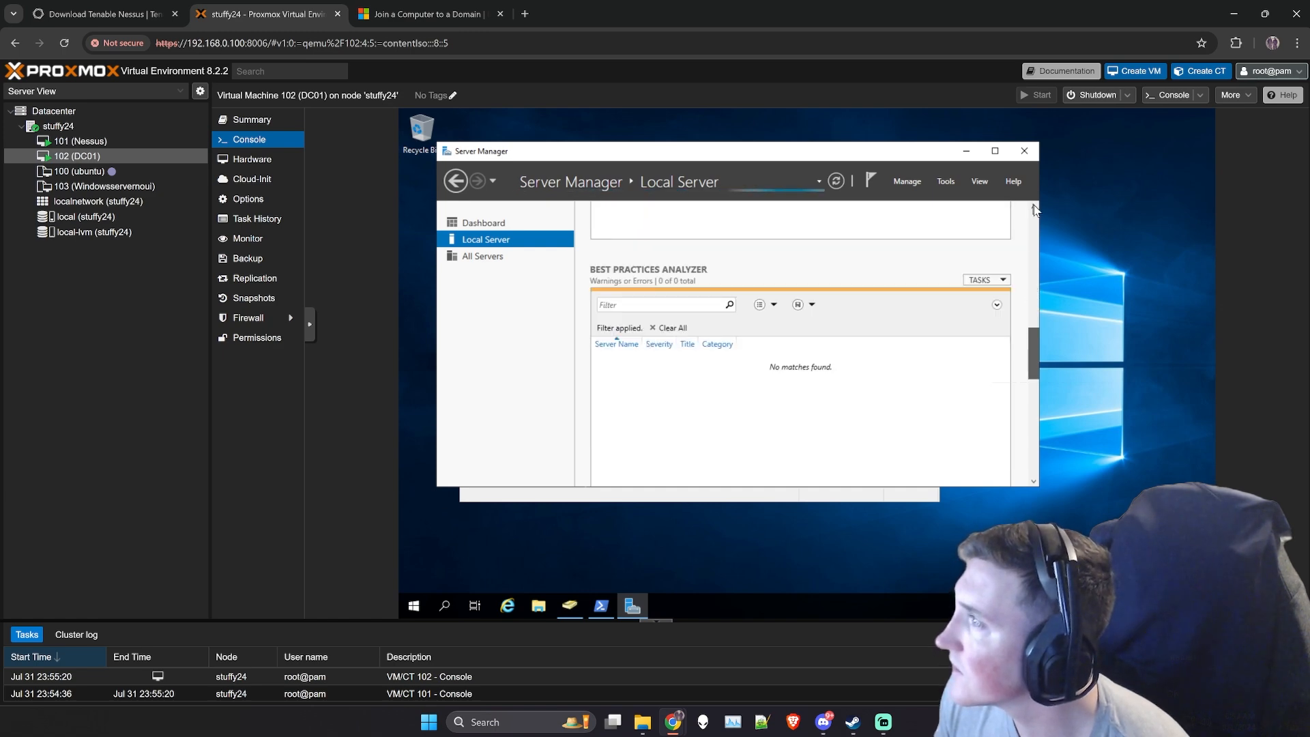
- Try to start the Add Roles and Features wizard on DC01 and dismiss the message
click(913, 182)
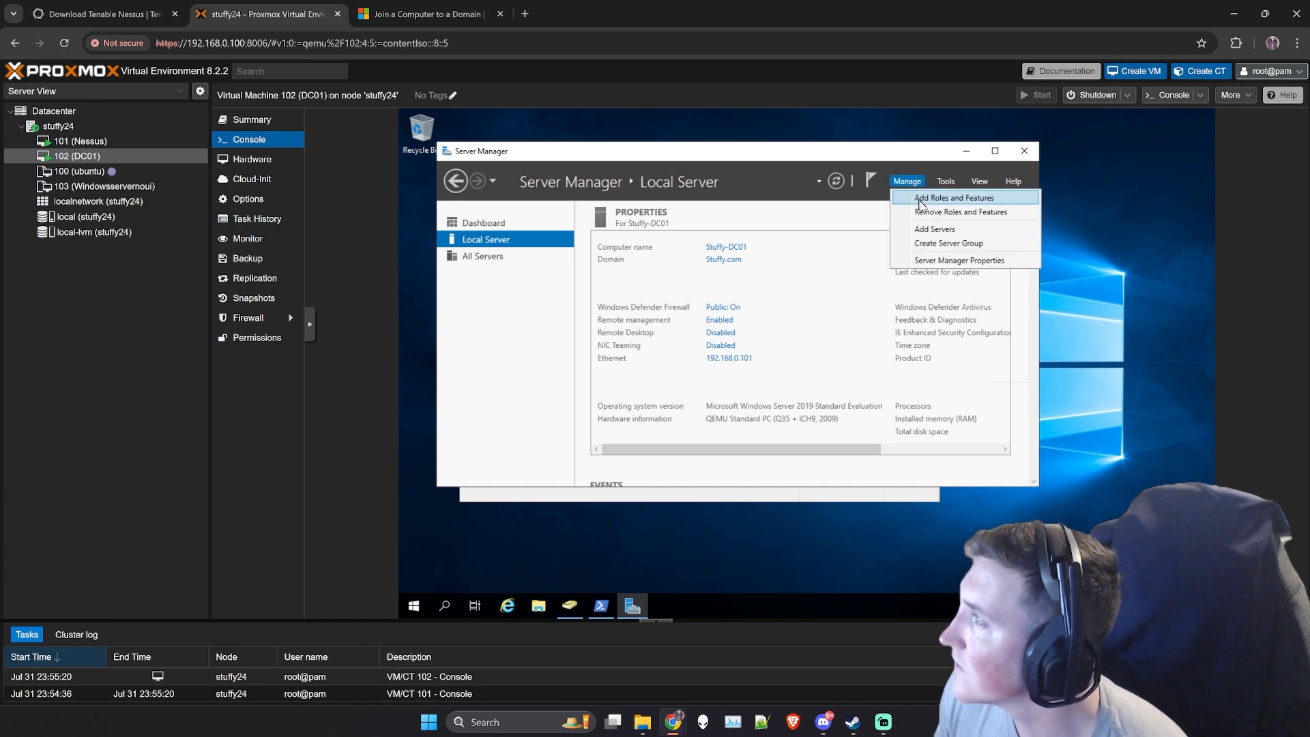
click(919, 201)
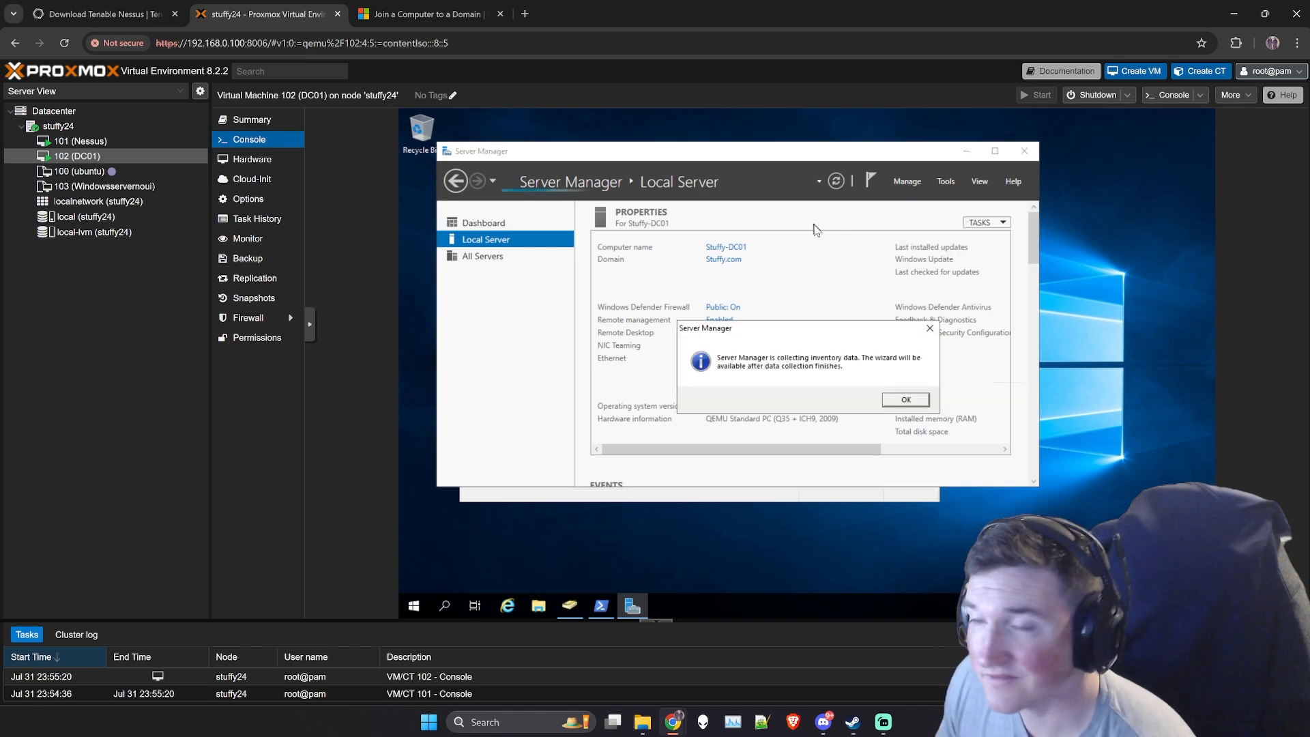
click(908, 399)
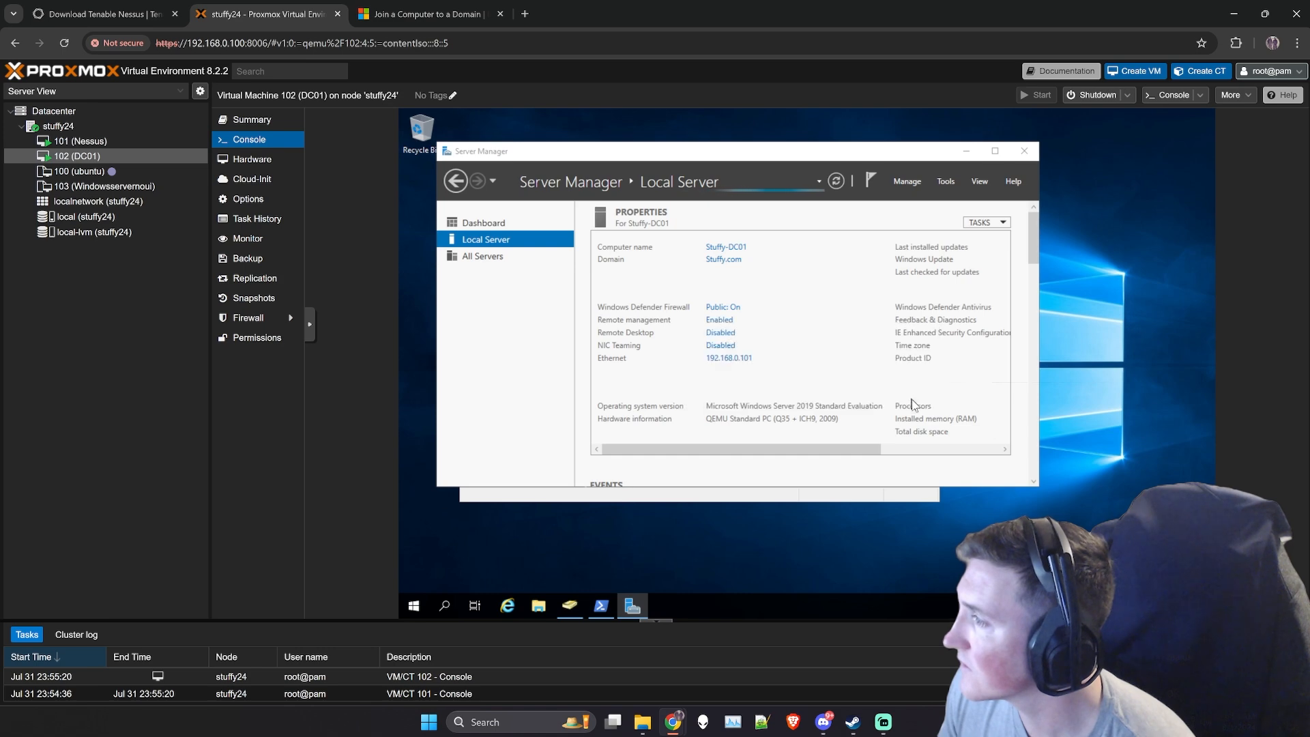
- Bring DC01's Windows PowerShell window to the front and close it
click(752, 497)
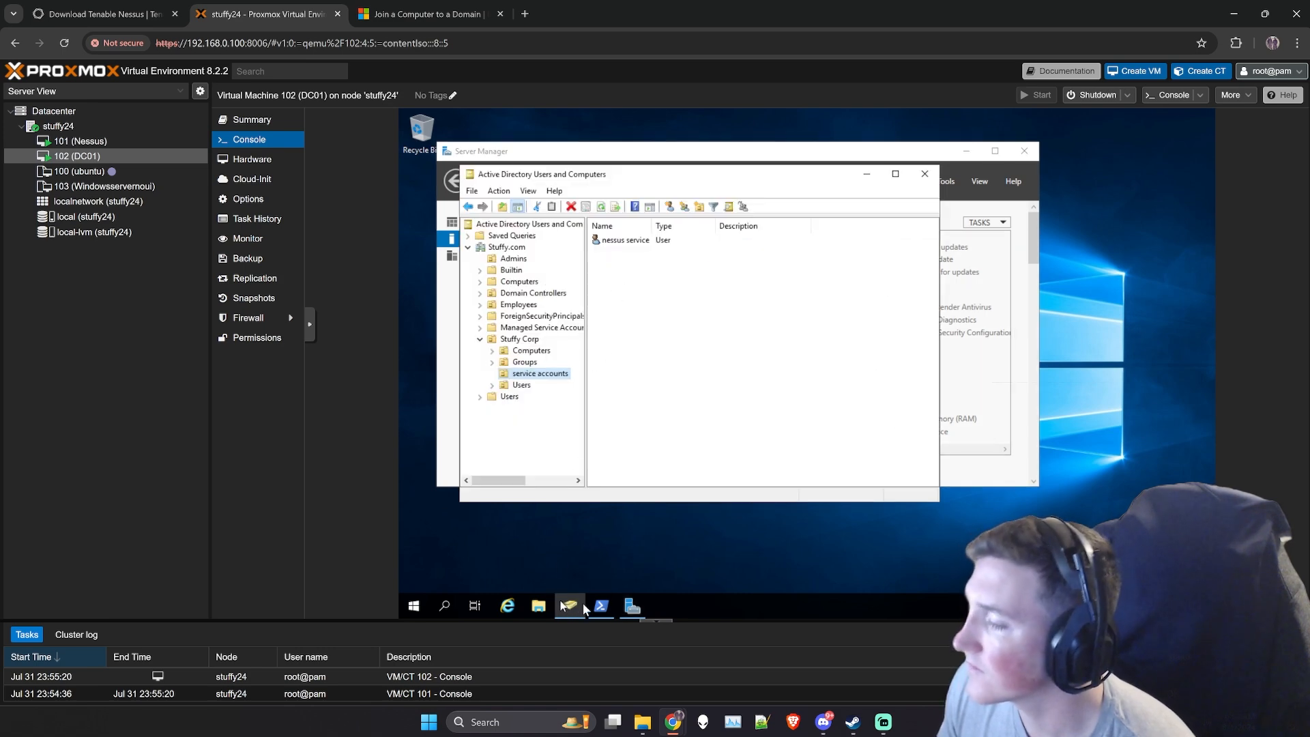
click(602, 605)
text(ip)
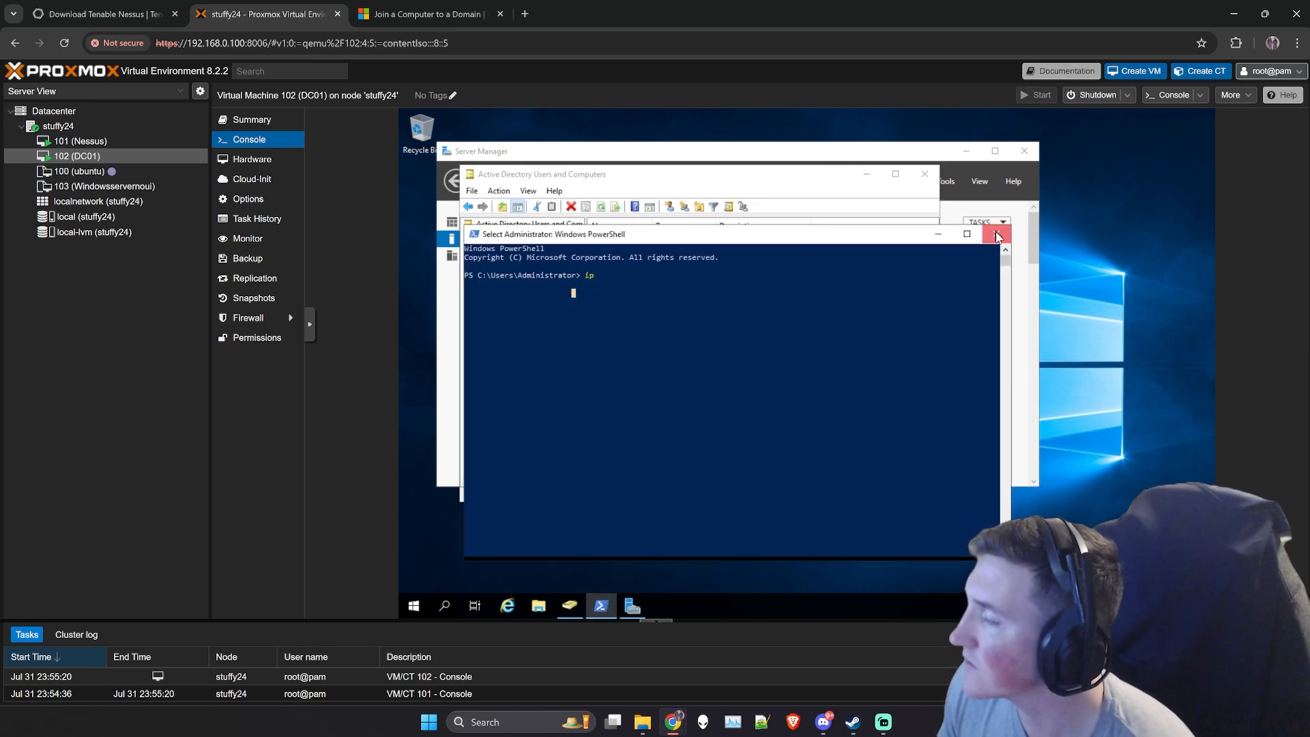
- Switch to the Nessus machine's console and search Windows for "ethern" and "dns", clearing the search after each attempt
click(80, 140)
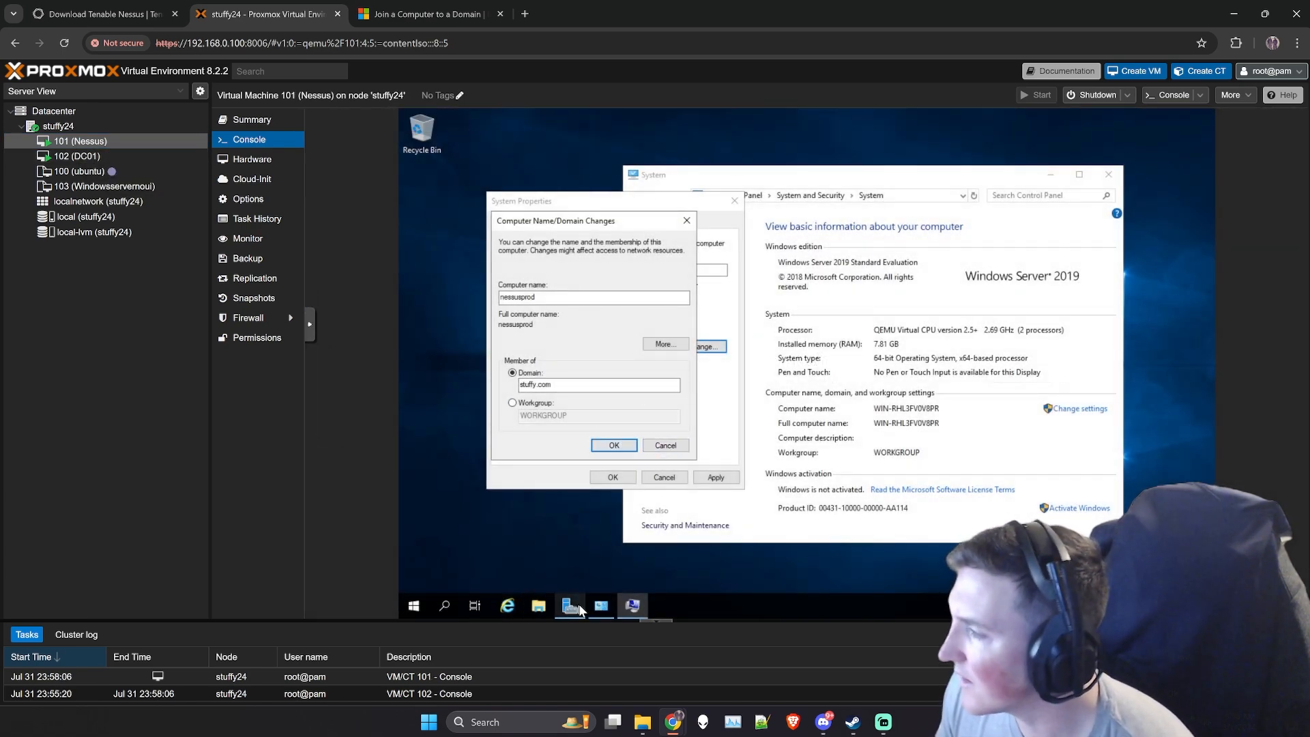
click(893, 451)
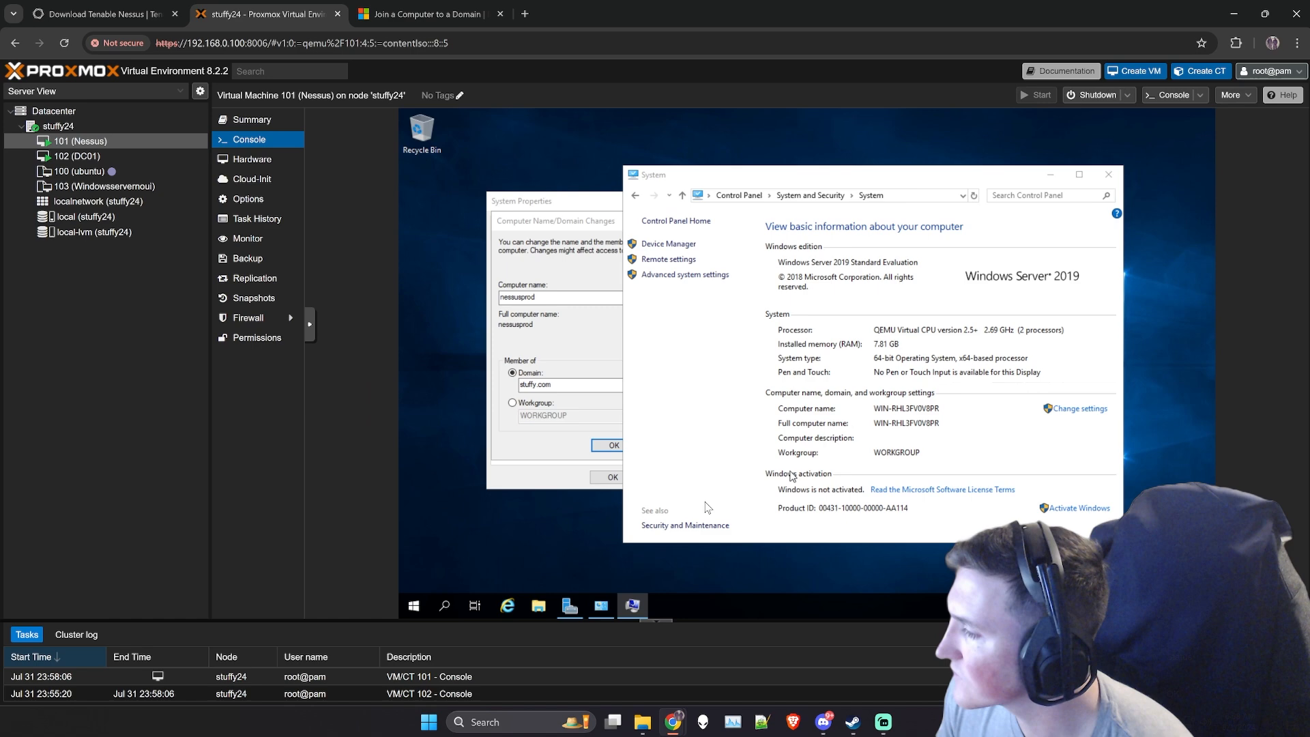
click(414, 605)
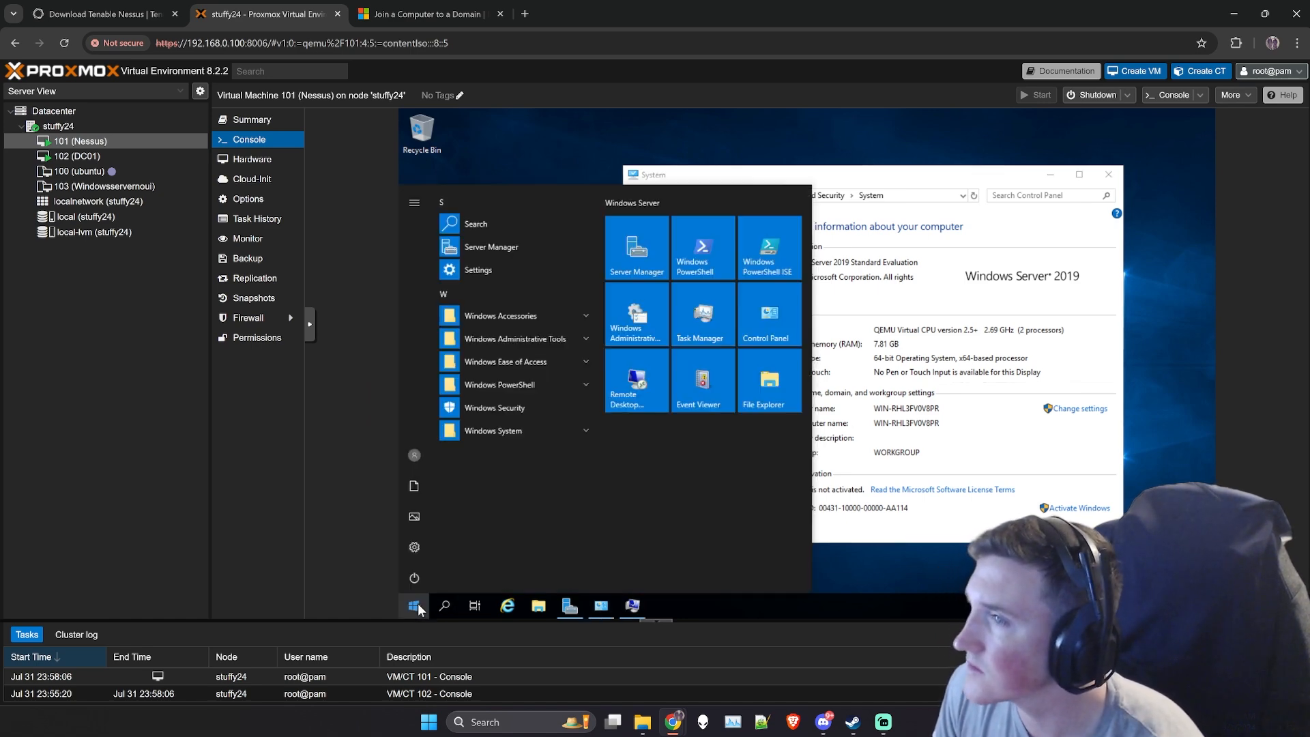
text(ethern)
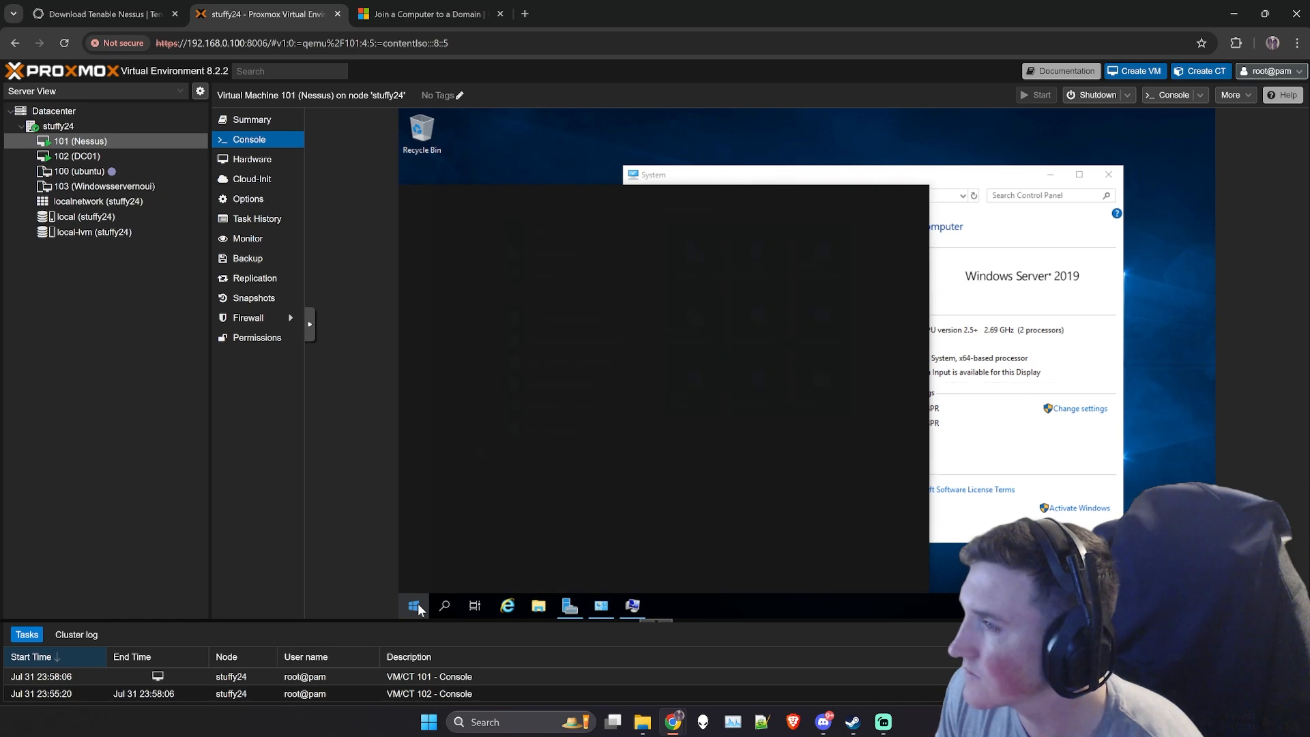
key(BackSpace)
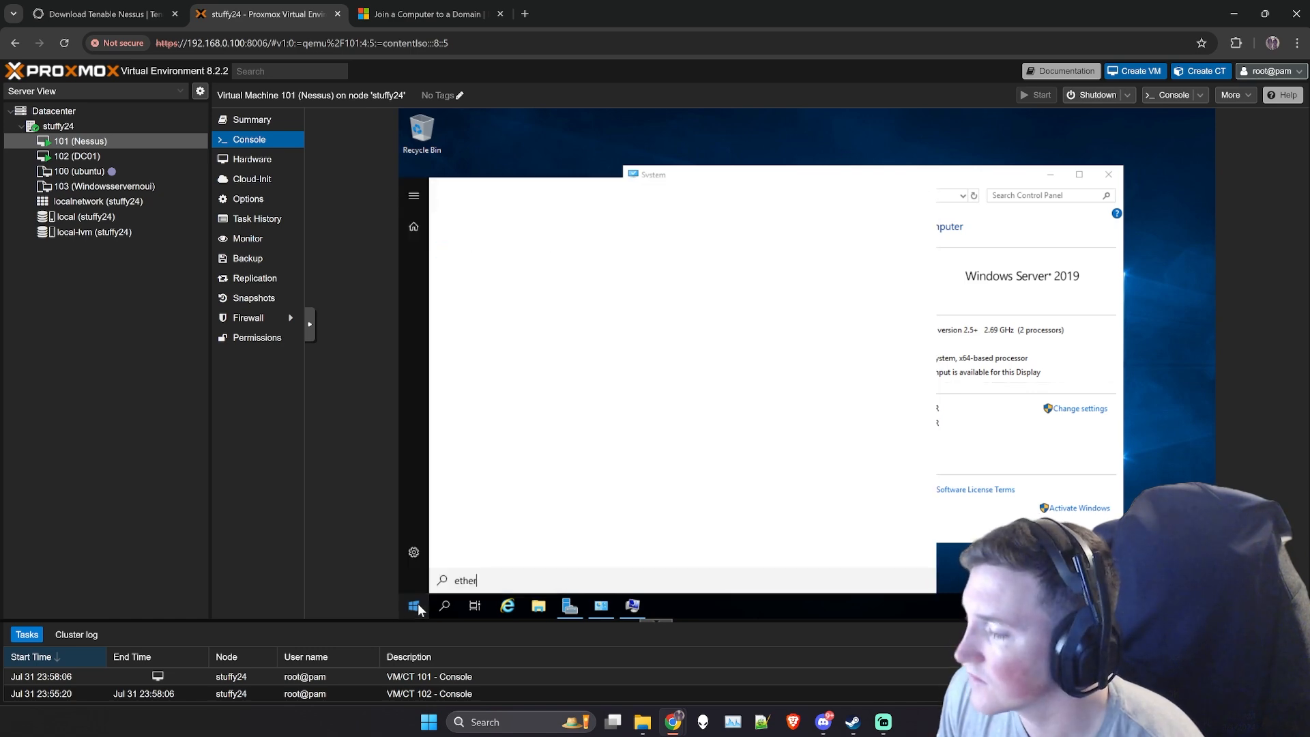
key(BackSpace)
key(BackSpace)
key(BackSpace)
key(BackSpace)
key(BackSpace)
text(dns)
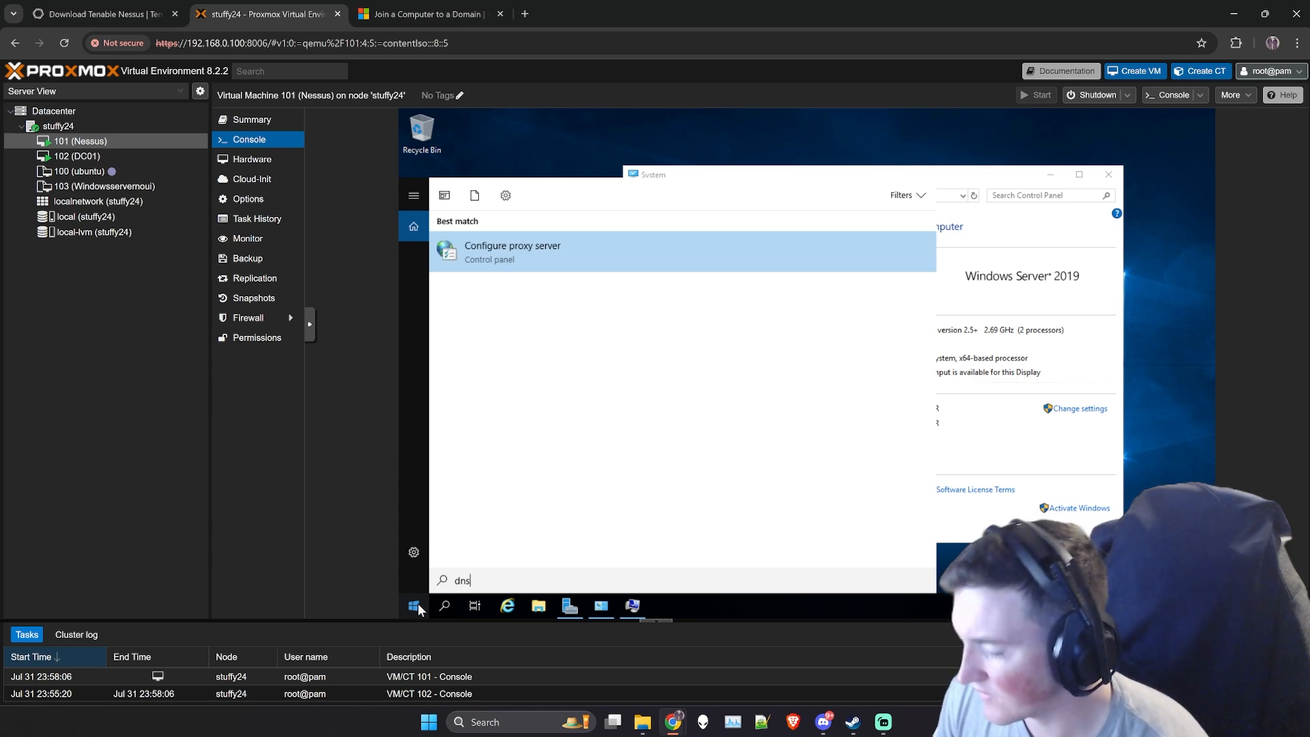
key(BackSpace)
key(BackSpace)
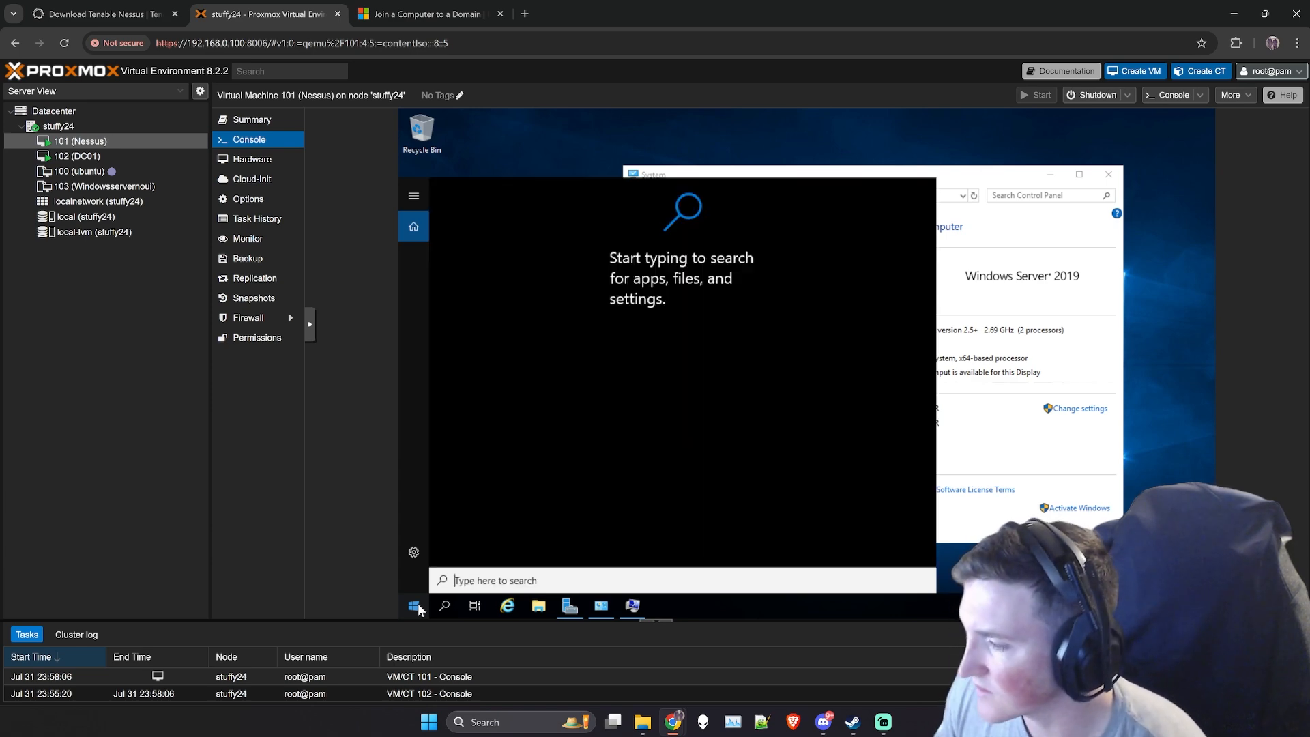
- Return to the Nessus machine's System window and open Device Manager
click(985, 404)
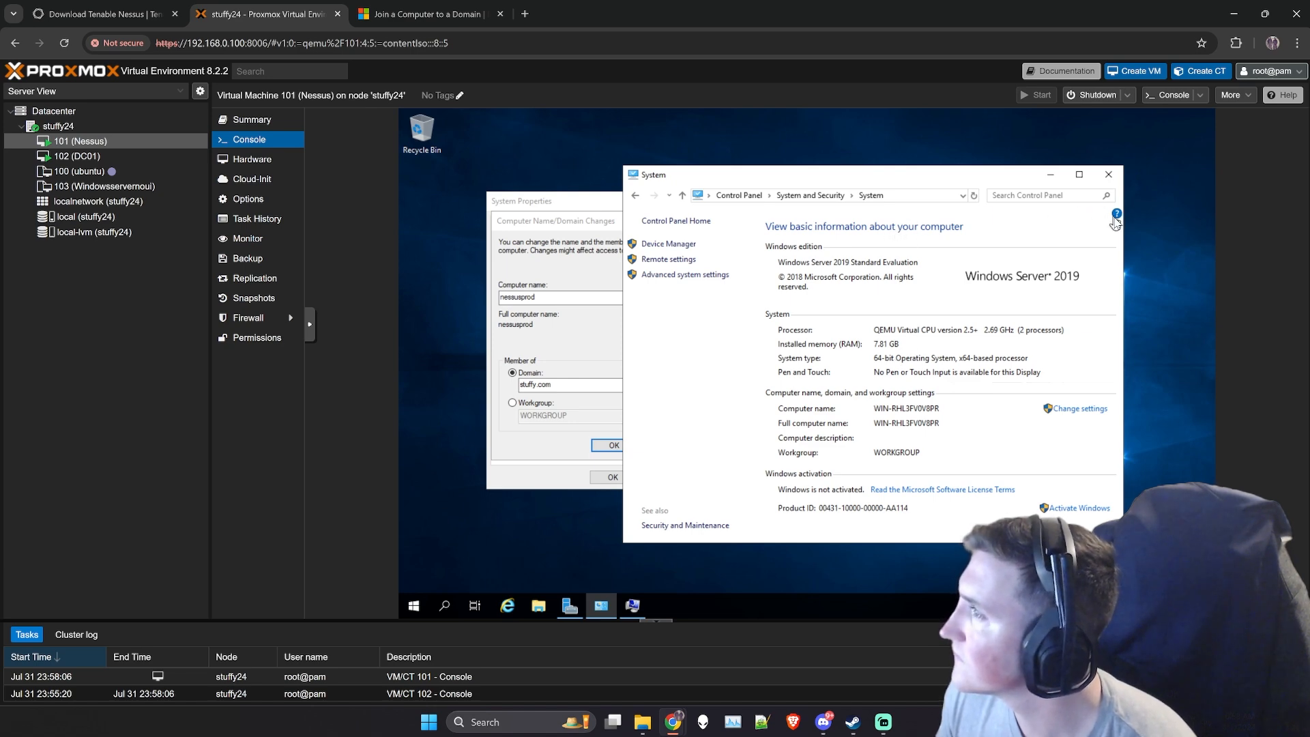
click(661, 245)
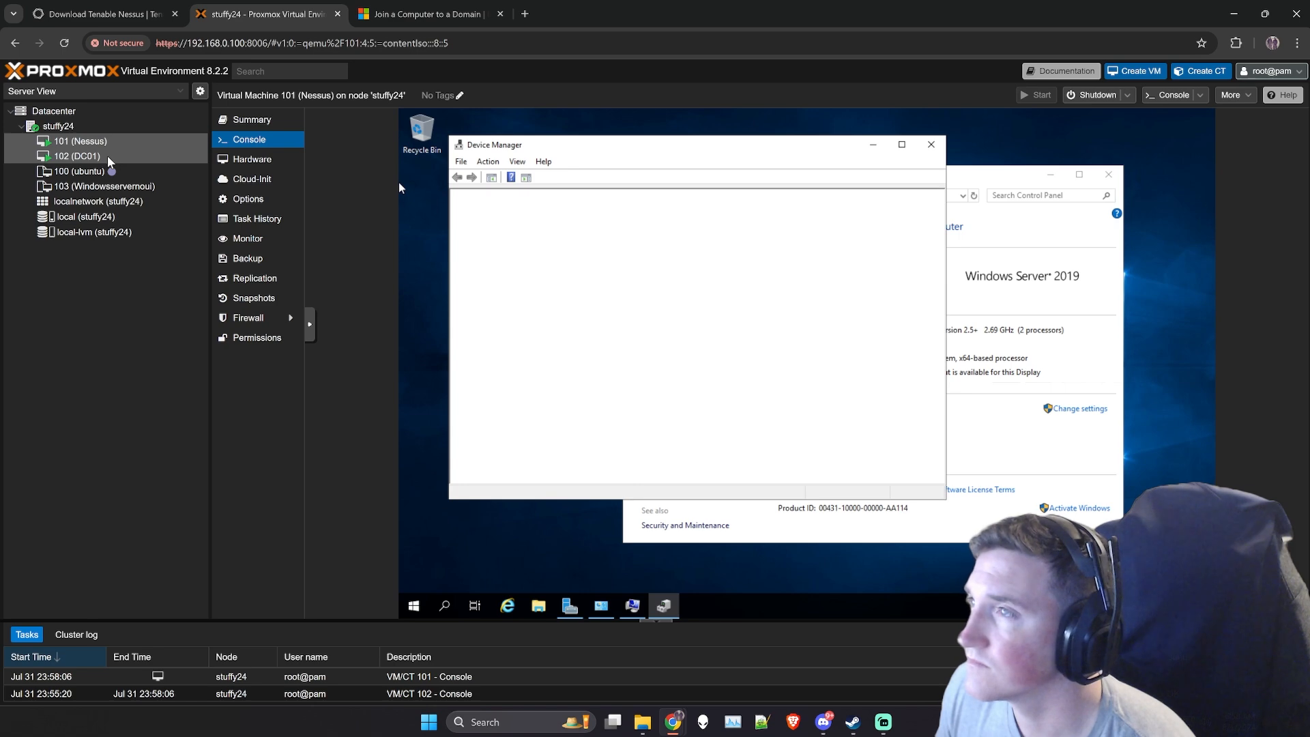
- Switch to DC01 and examine the DNS role's servers, services and the DNS Server service's available actions in Server Manager
click(108, 154)
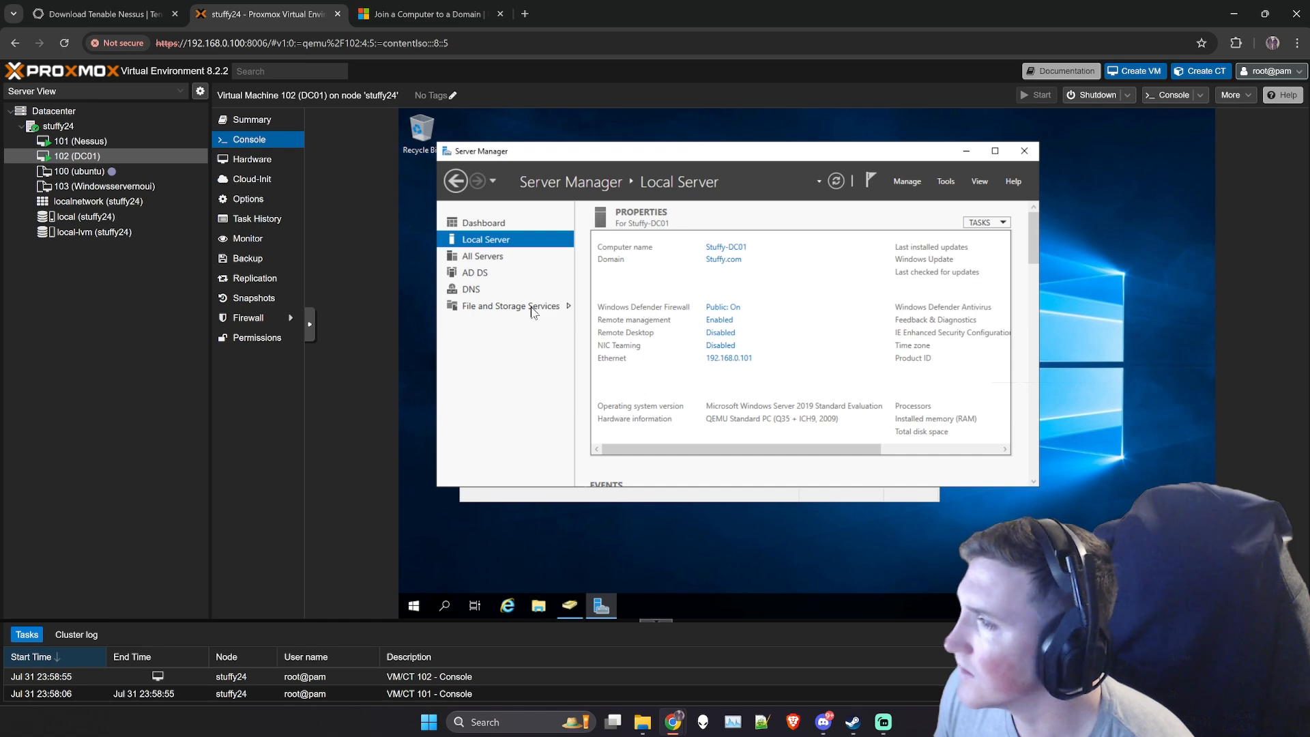
click(470, 290)
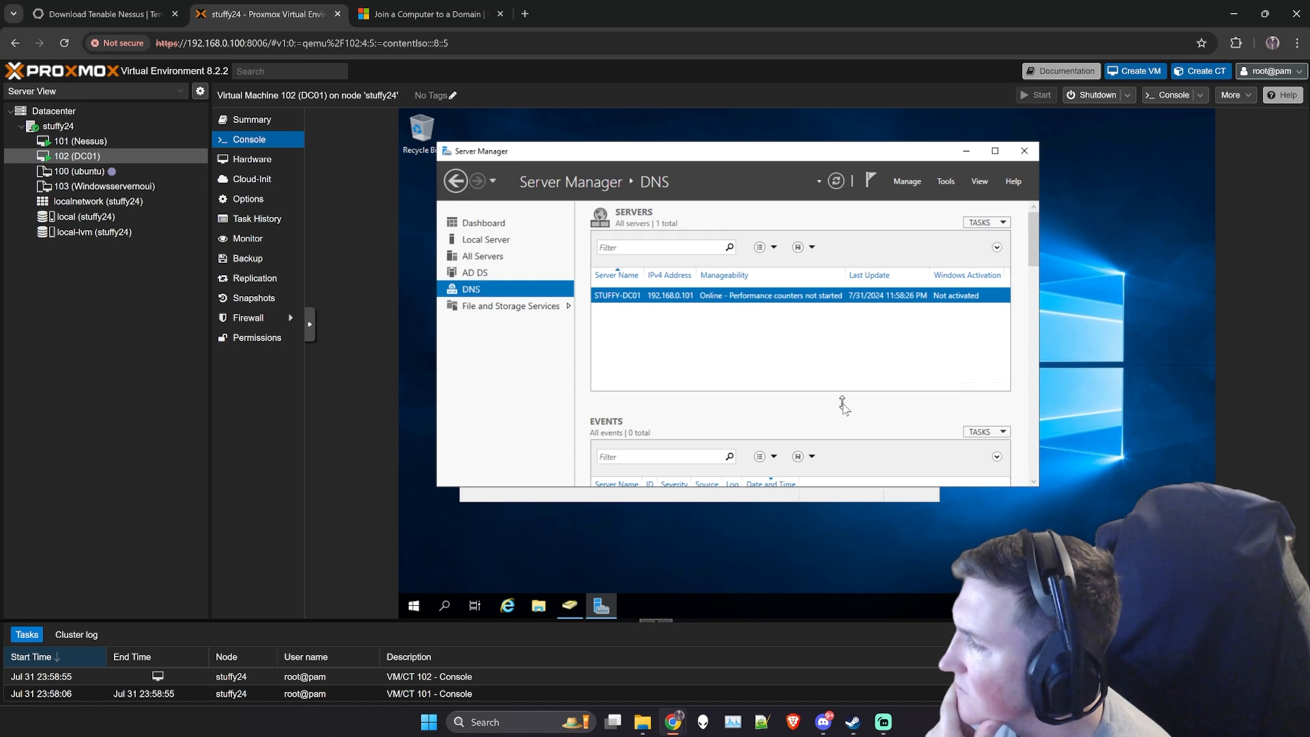
scroll(1032, 258, down, 1)
drag(1032, 257, 1028, 311)
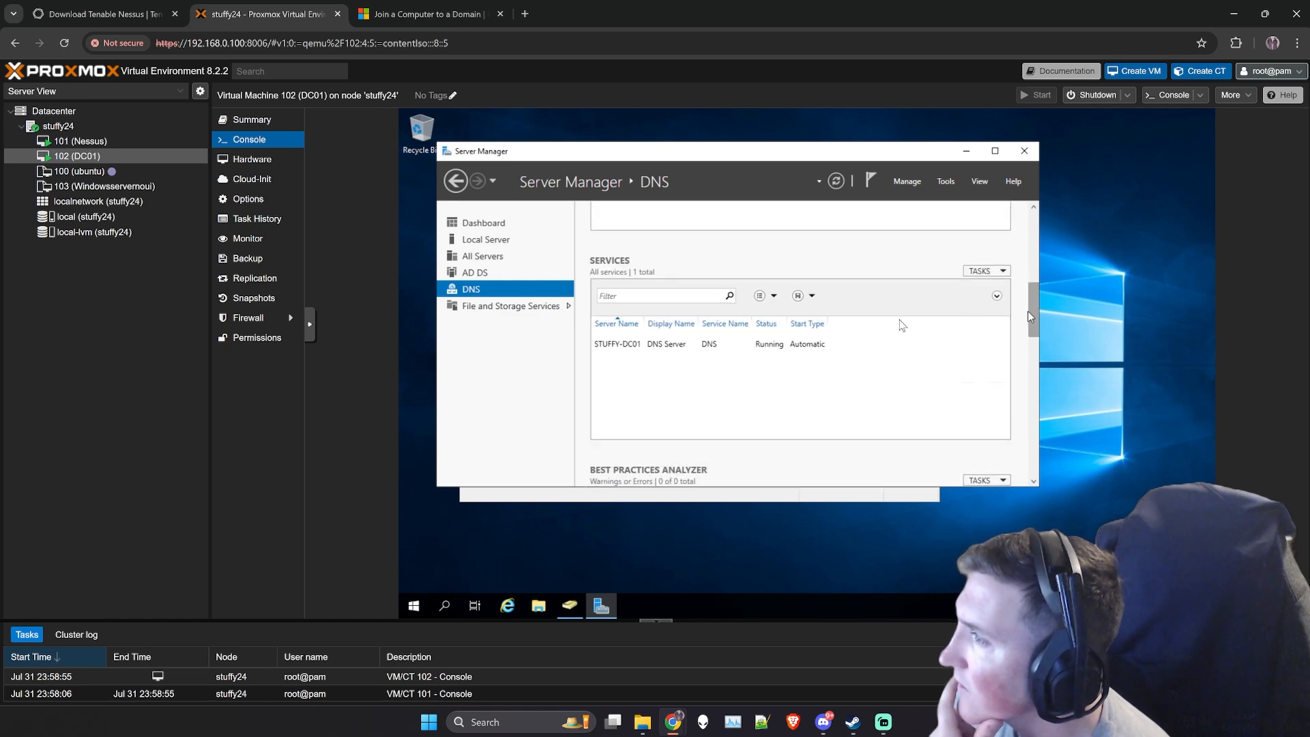
click(655, 346)
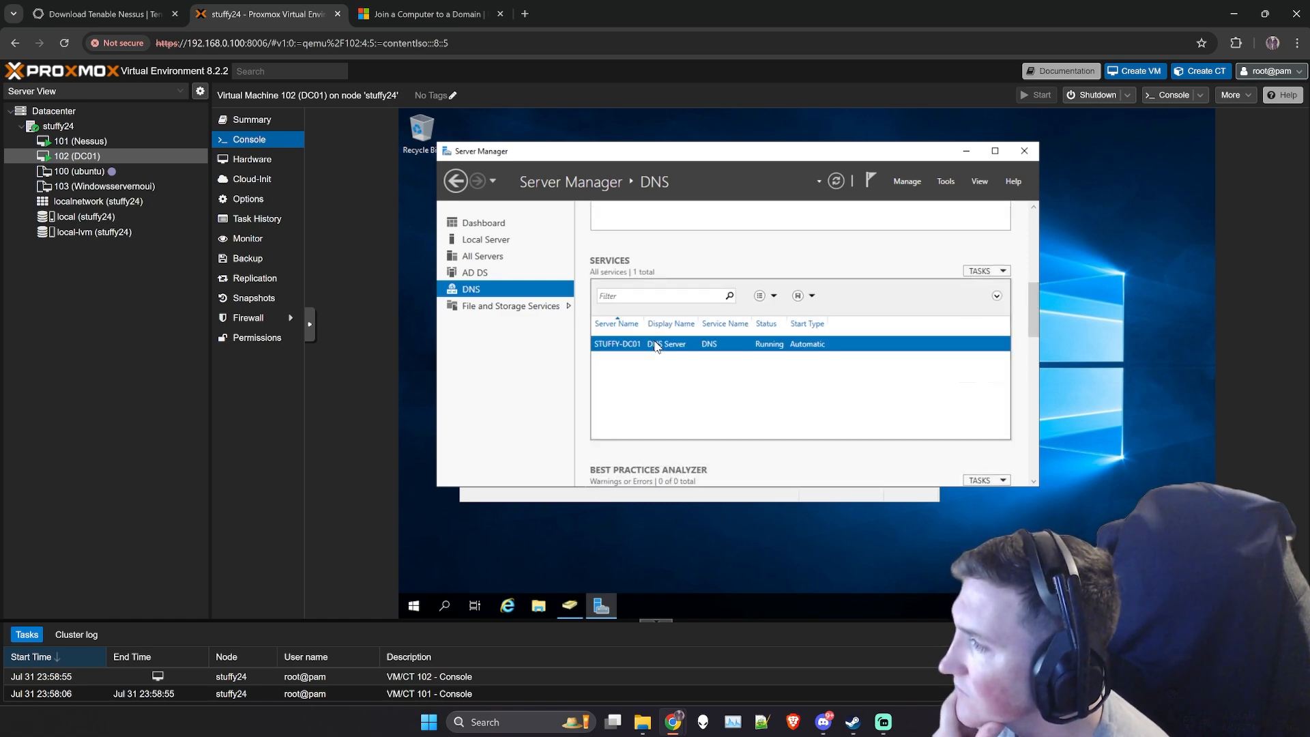
right_click(655, 346)
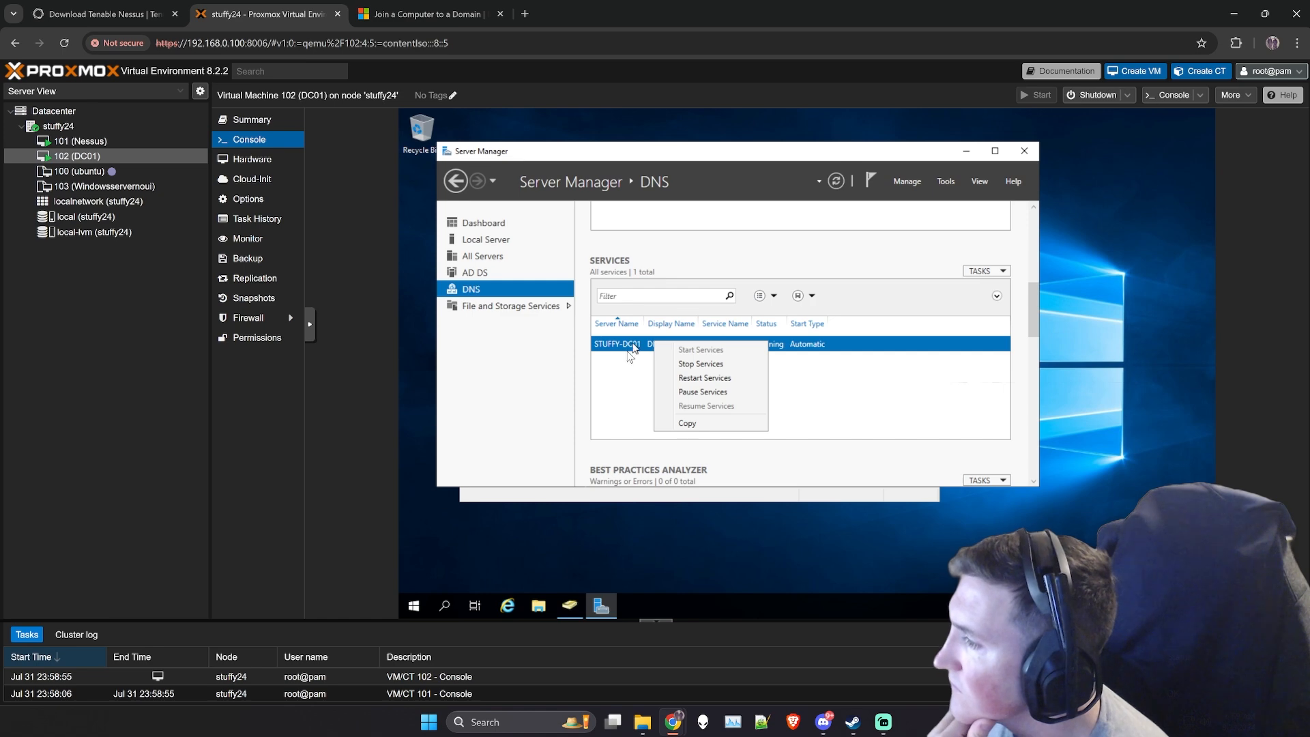
click(621, 382)
drag(1035, 325, 1002, 263)
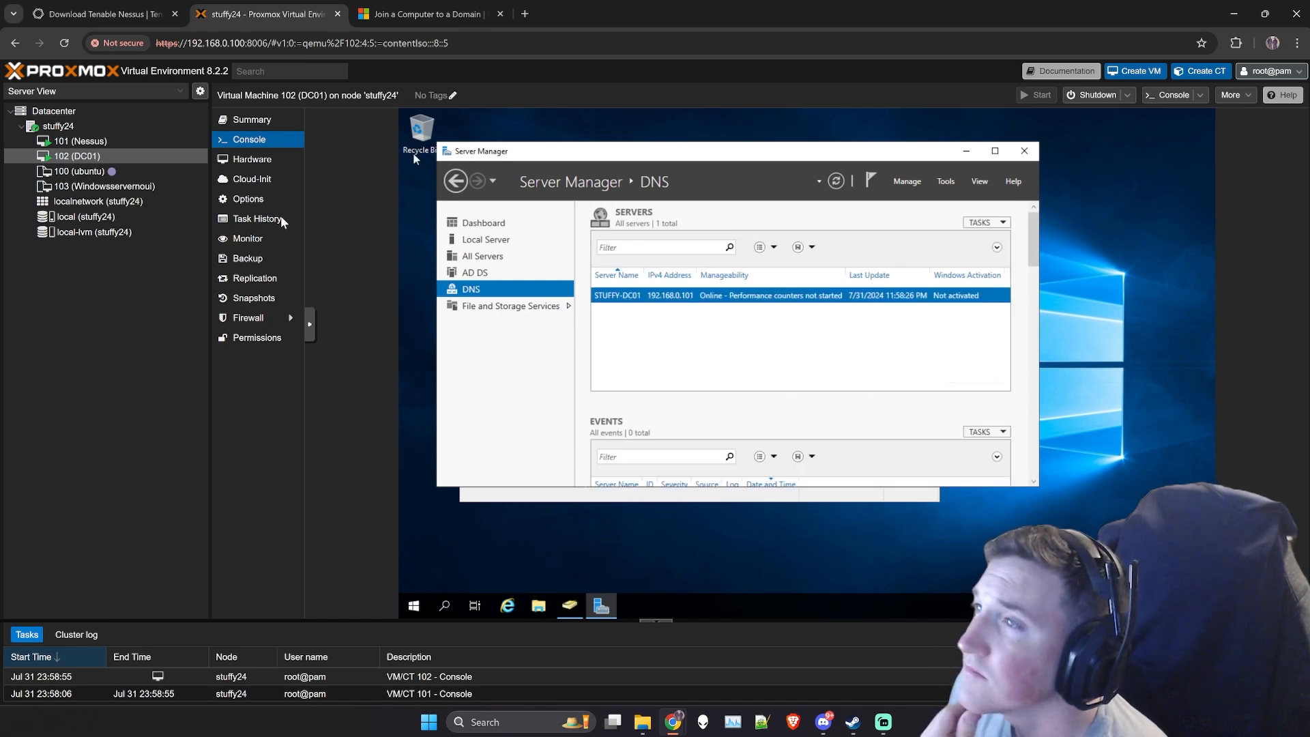
click(81, 141)
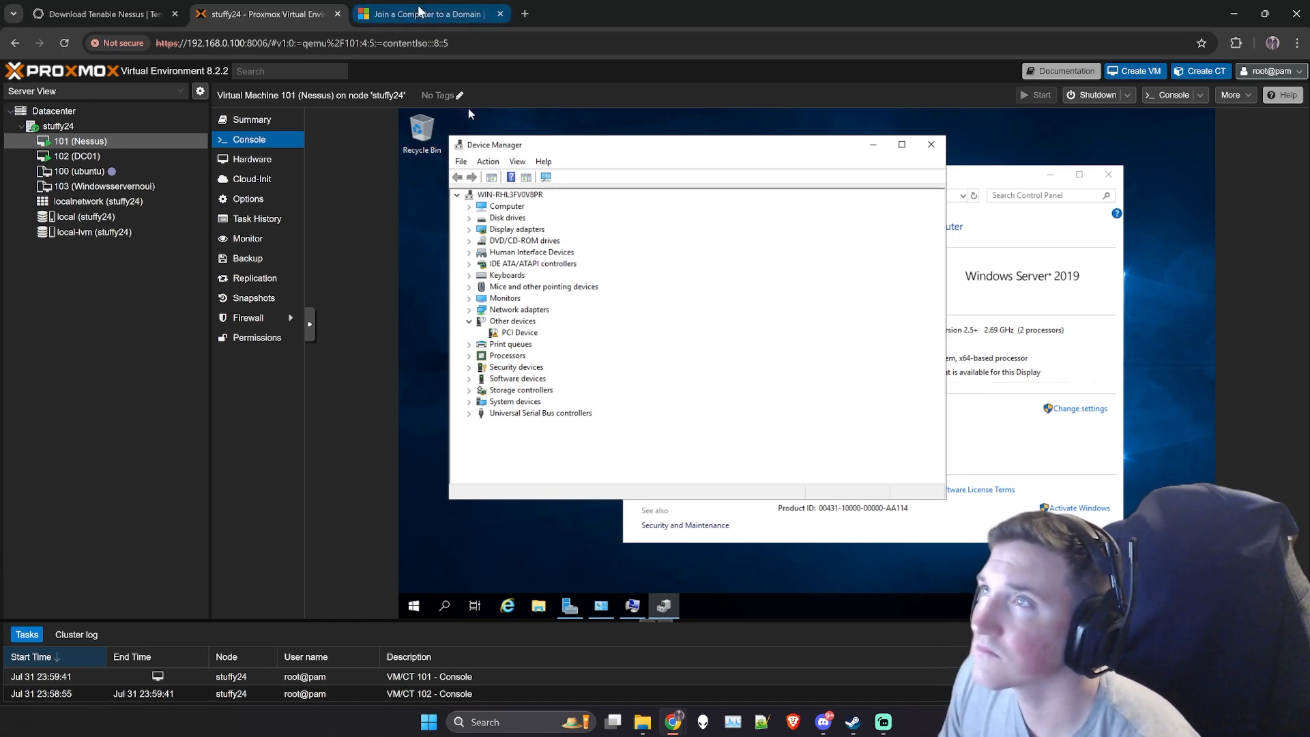
click(524, 13)
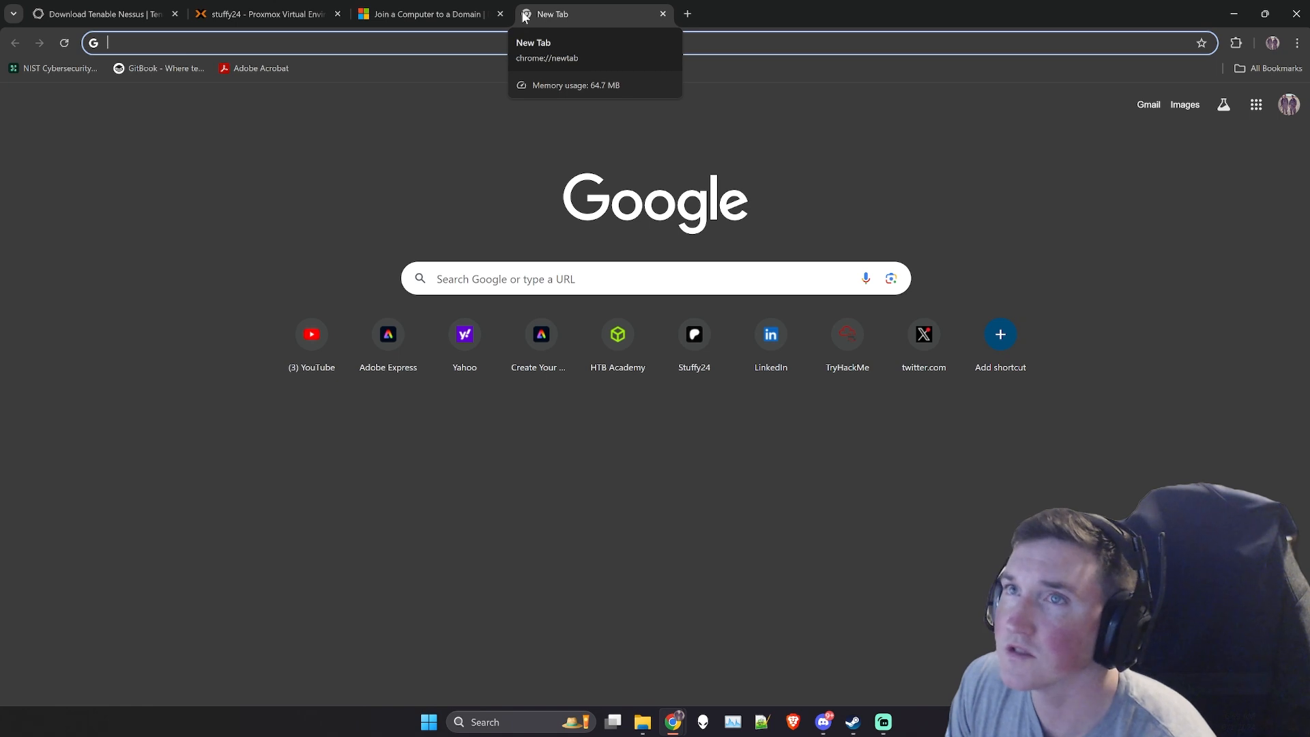
text(edit dns)
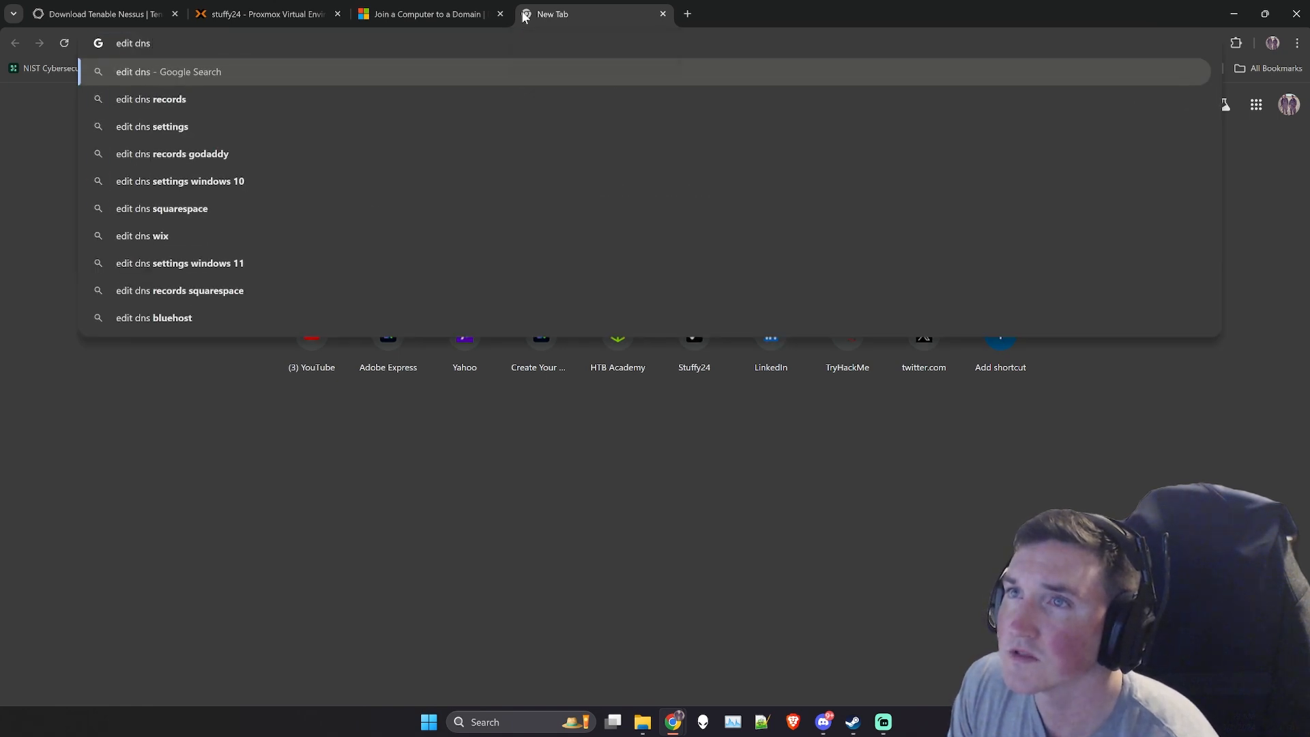
key(BackSpace)
key(BackSpace)
key(BackSpace)
key(BackSpace)
key(BackSpace)
key(BackSpace)
key(BackSpace)
key(BackSpace)
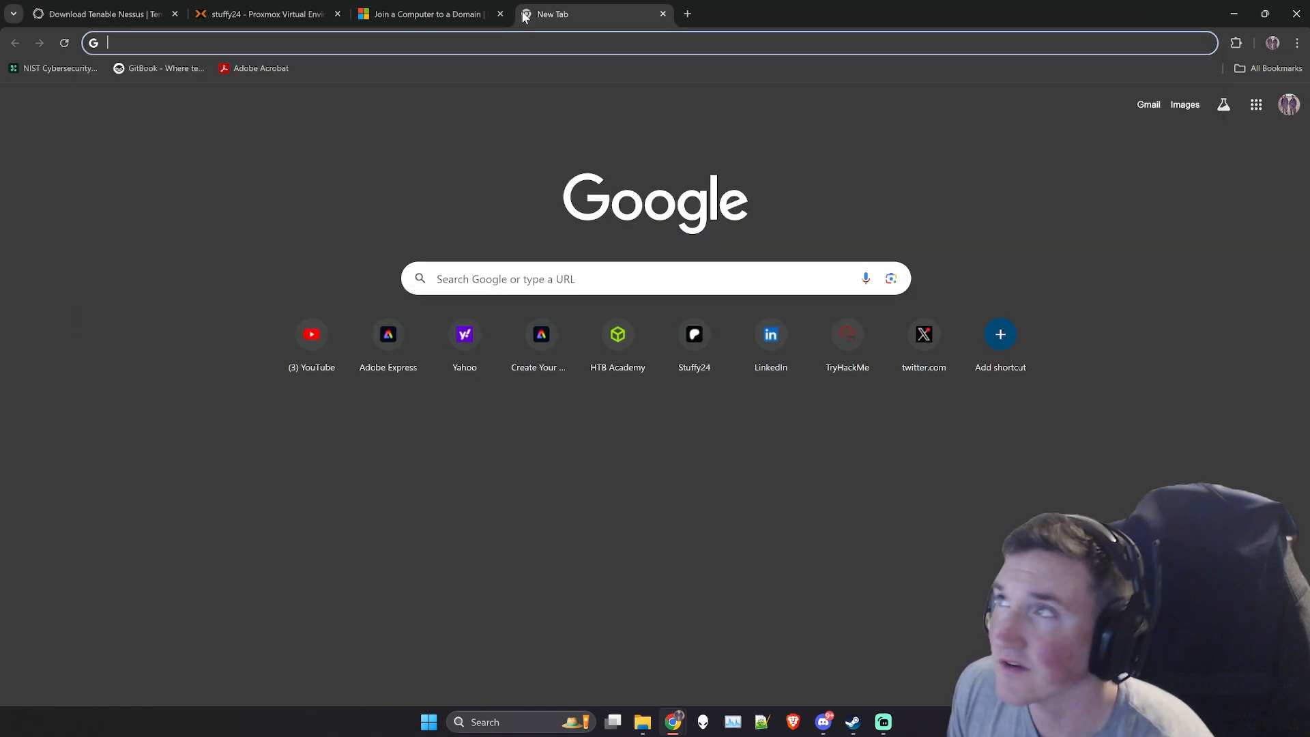
click(662, 13)
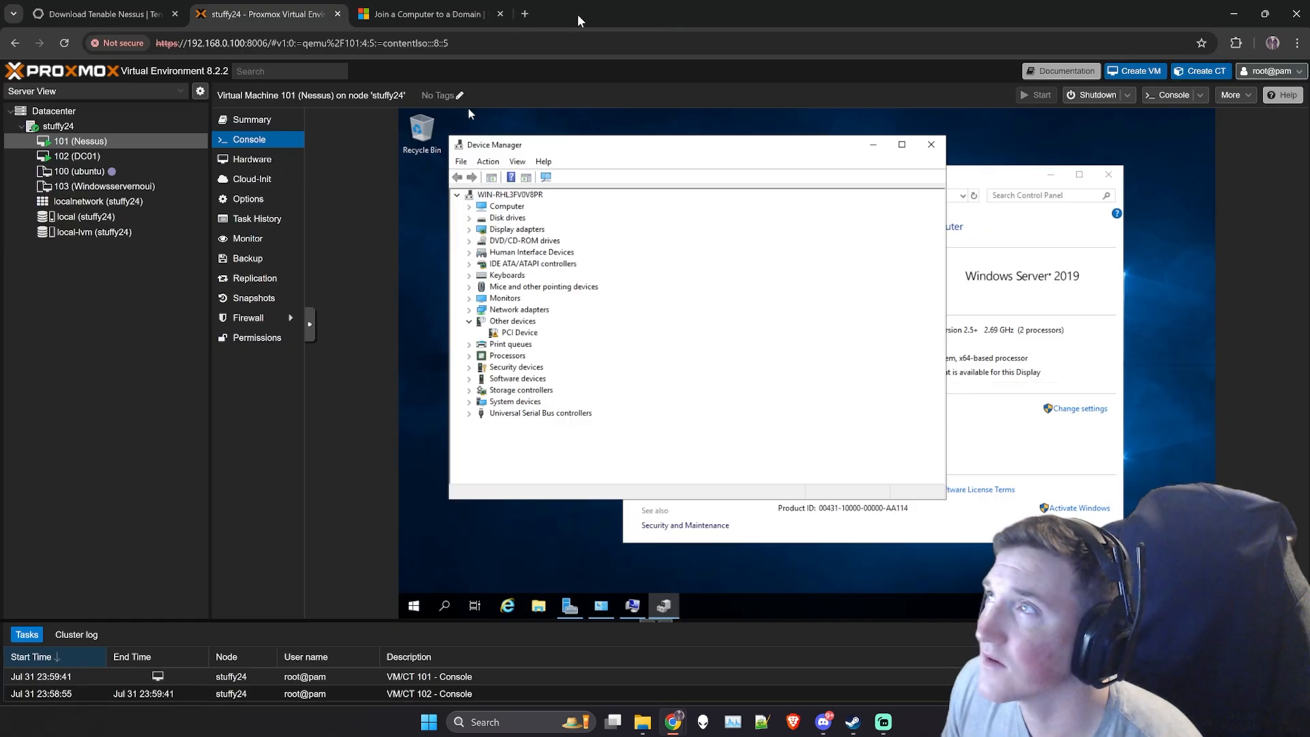
- Search Google in a new browser tab for "add dns to gpo"
click(525, 14)
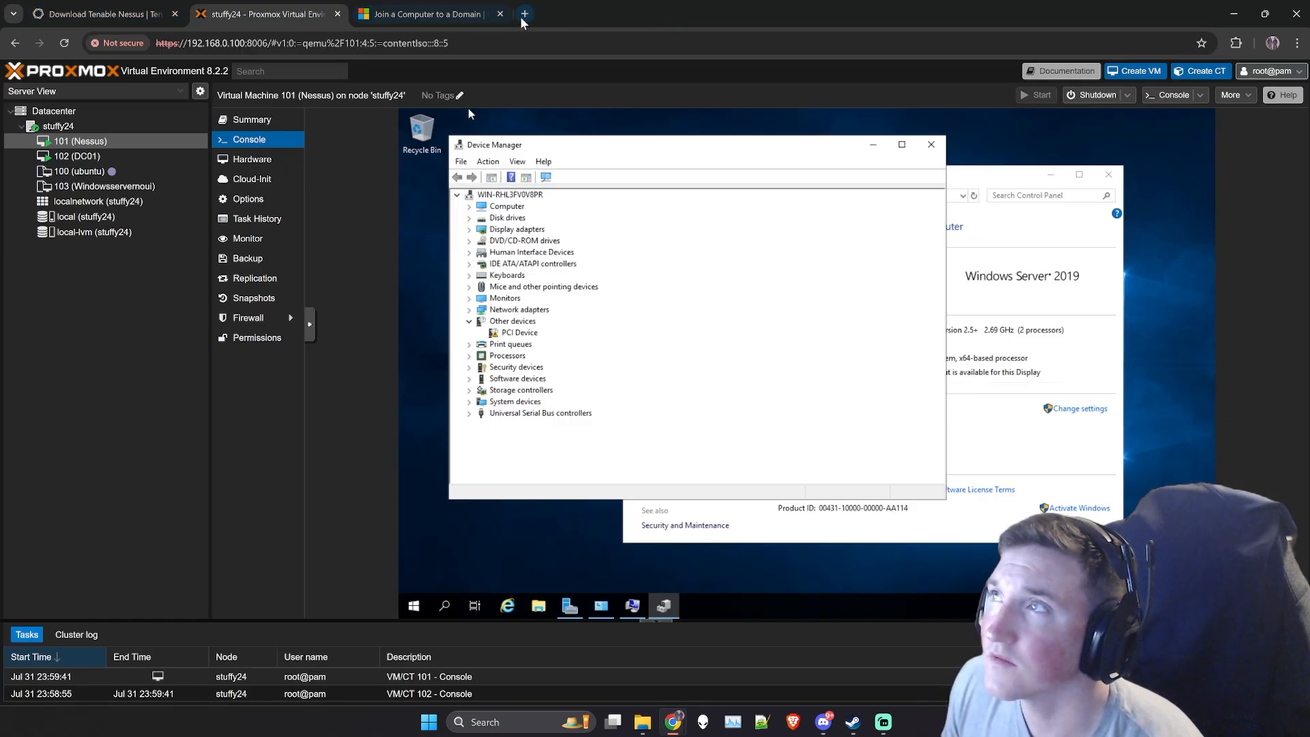
text(add d)
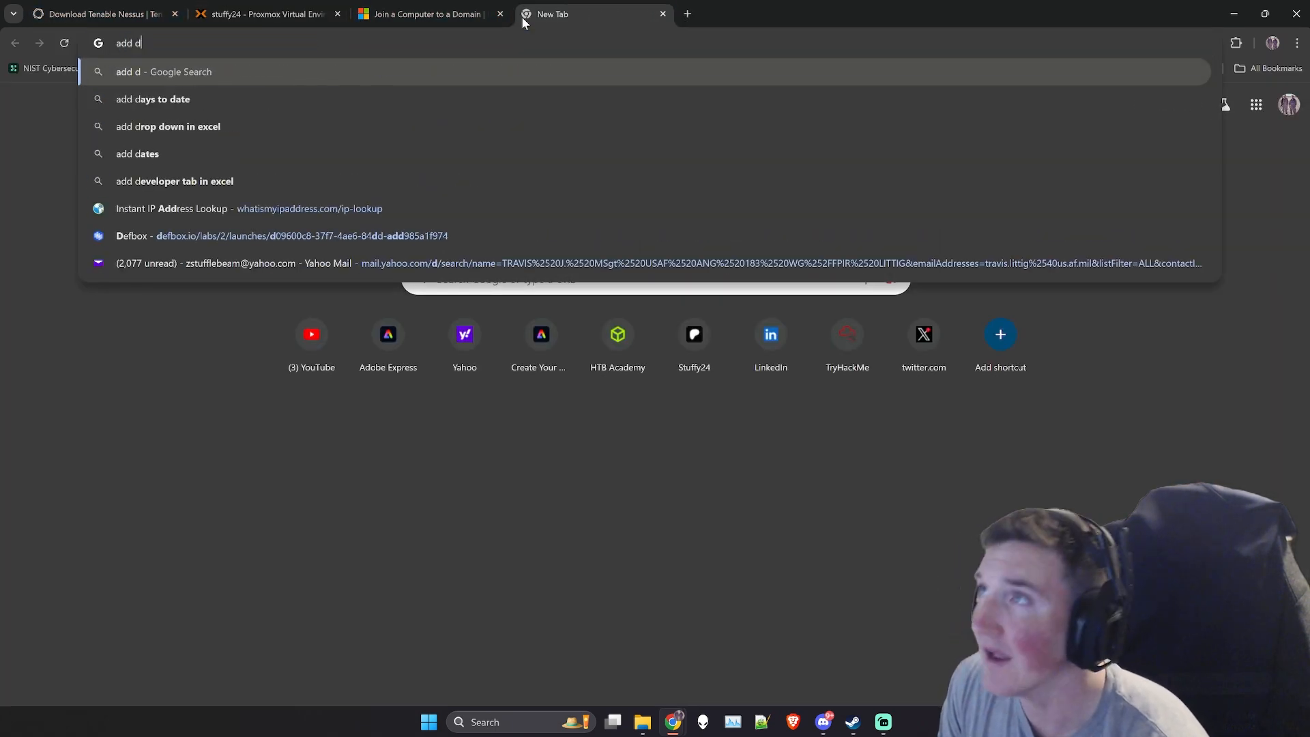
text(ns to )
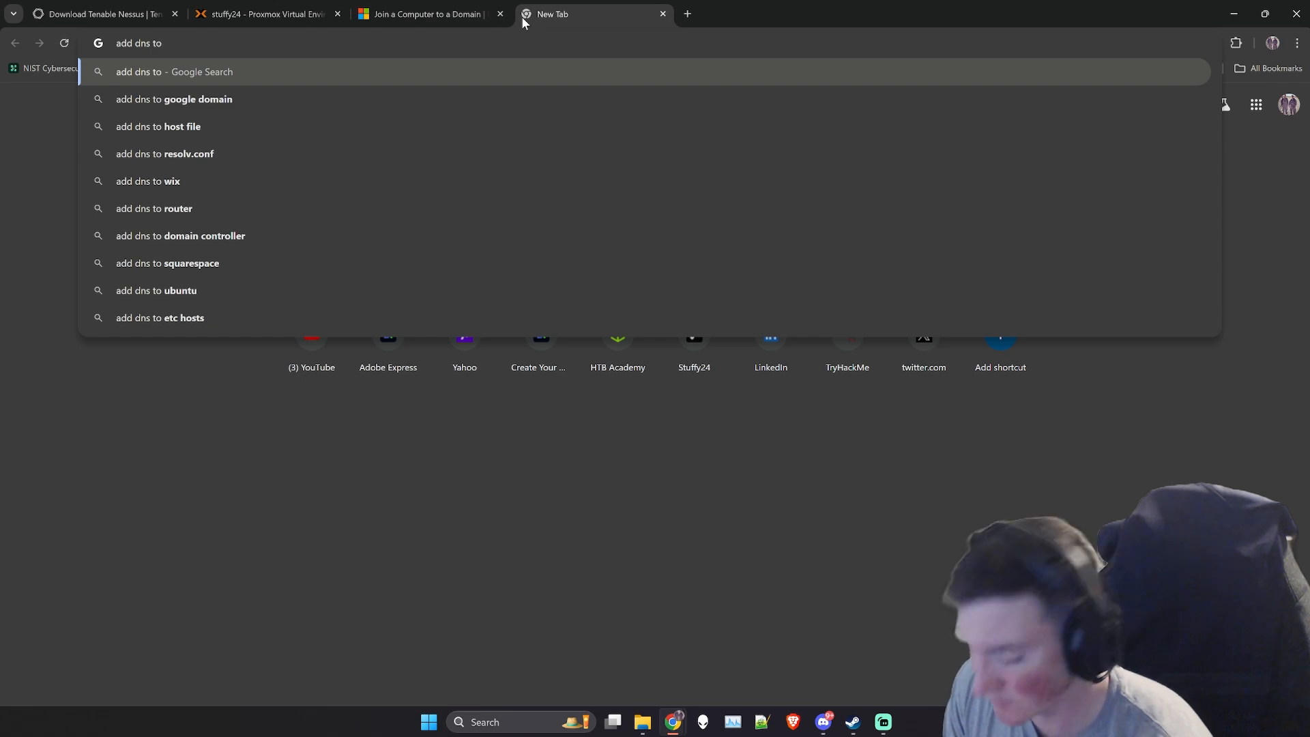
text(gpo)
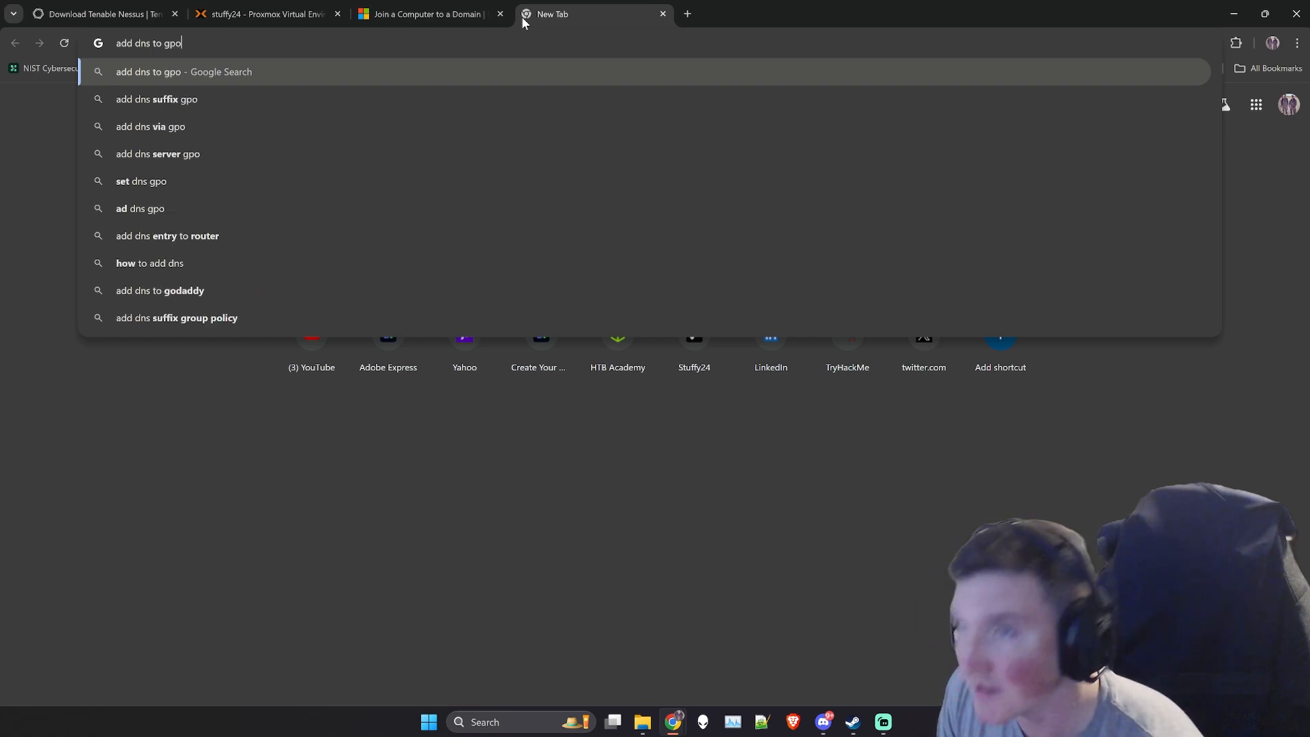
key(Return)
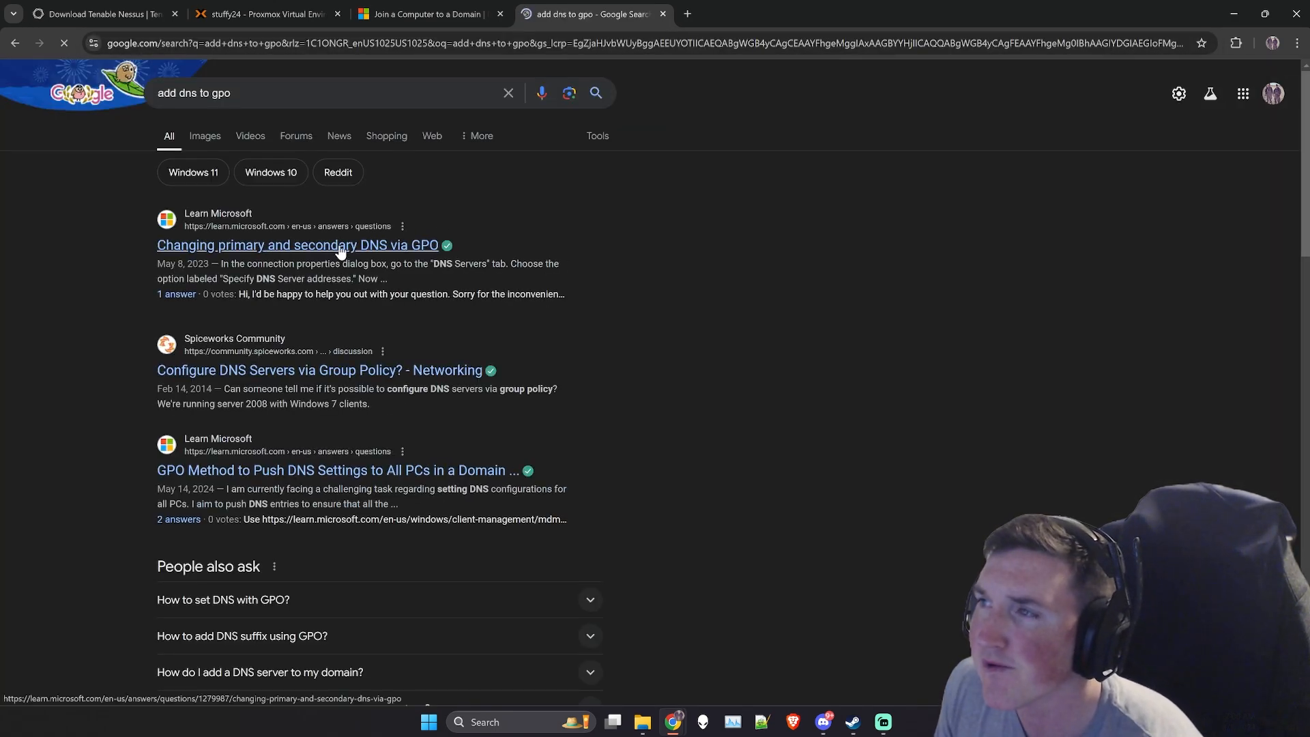
- Open the Microsoft Learn question on changing primary and secondary DNS via GPO and examine the answer's Group Policy path
click(341, 247)
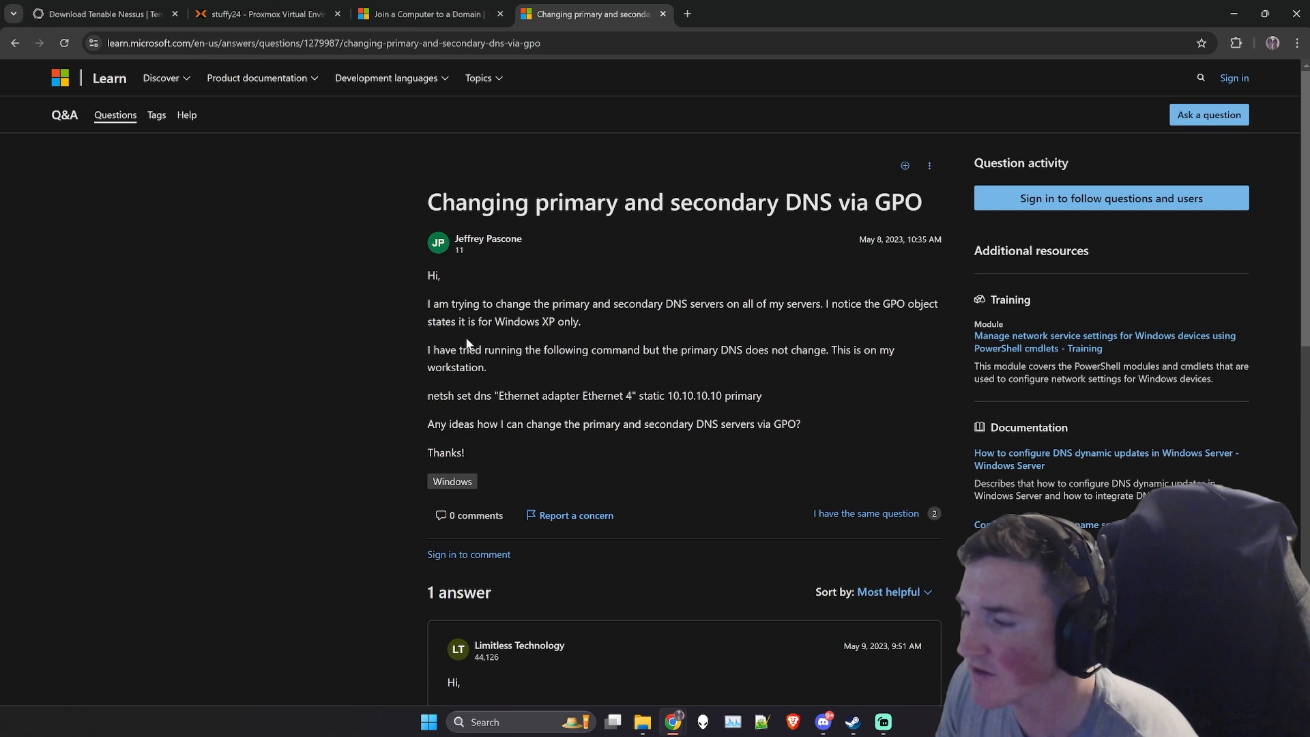
scroll(478, 341, down, 6)
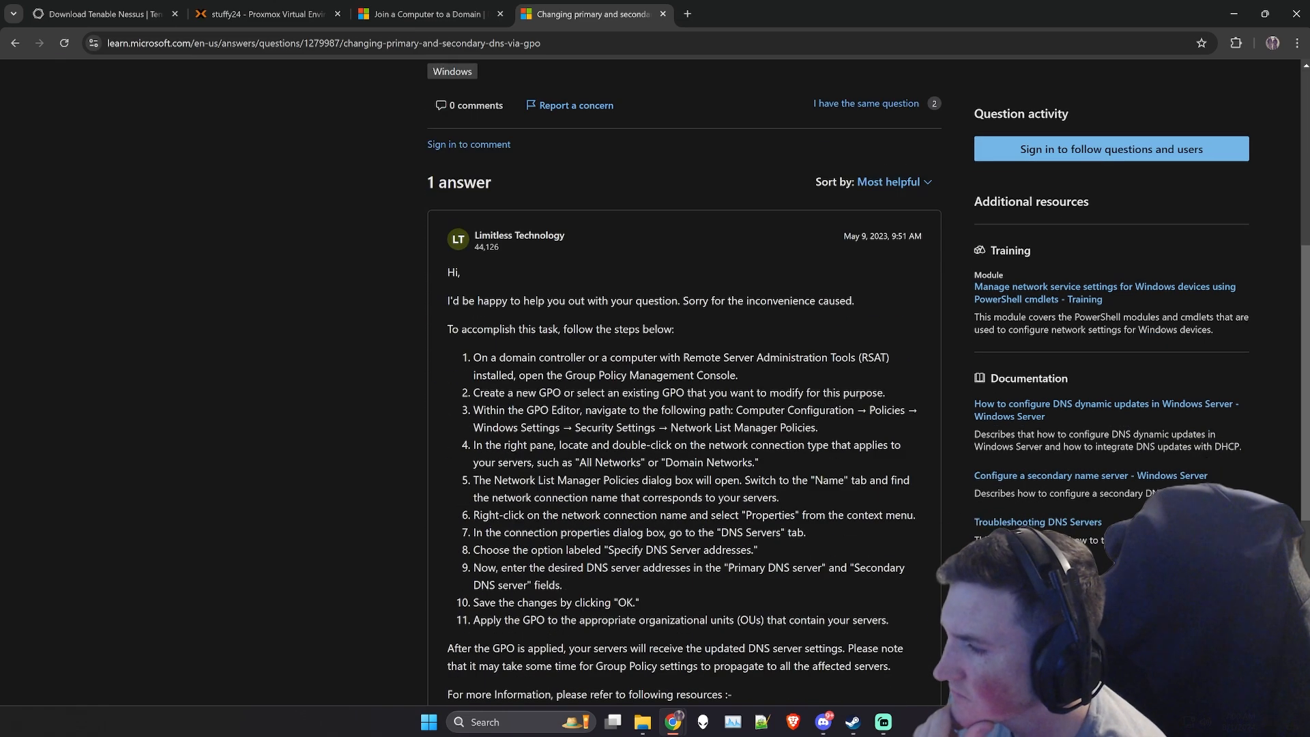
drag(499, 409, 819, 428)
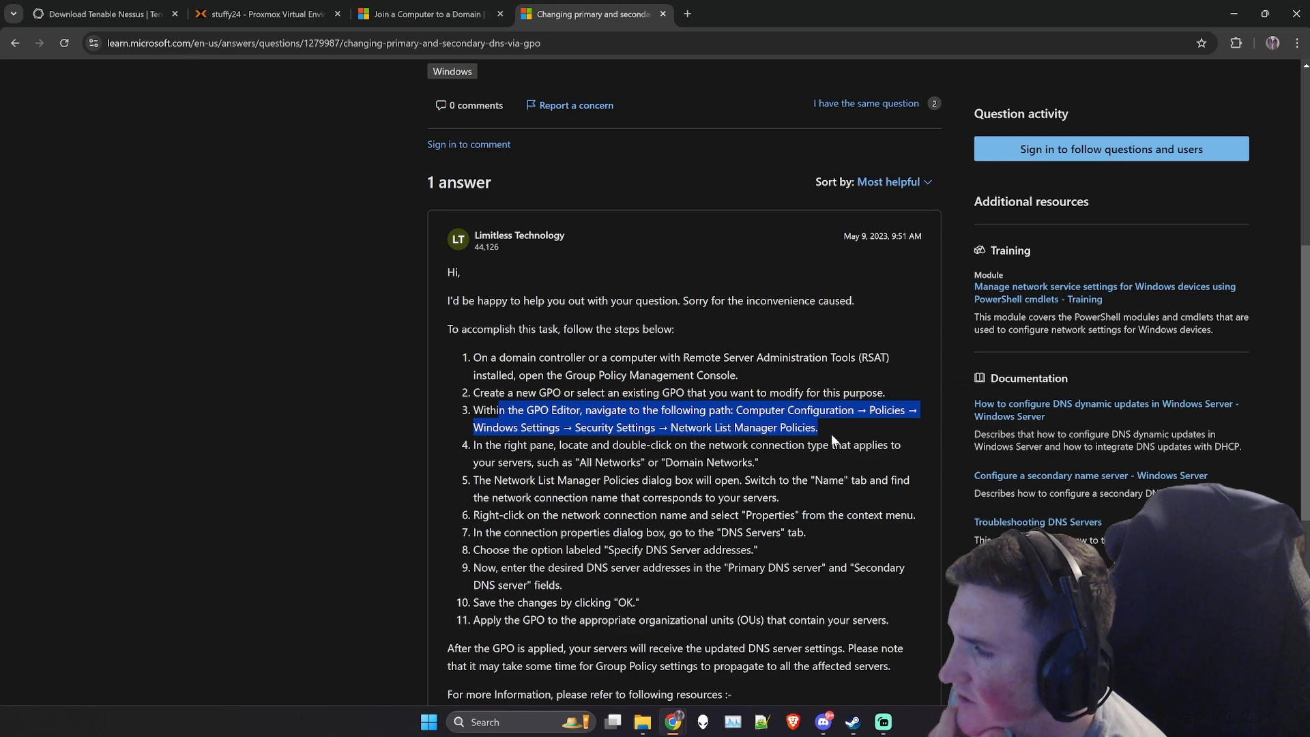
click(813, 434)
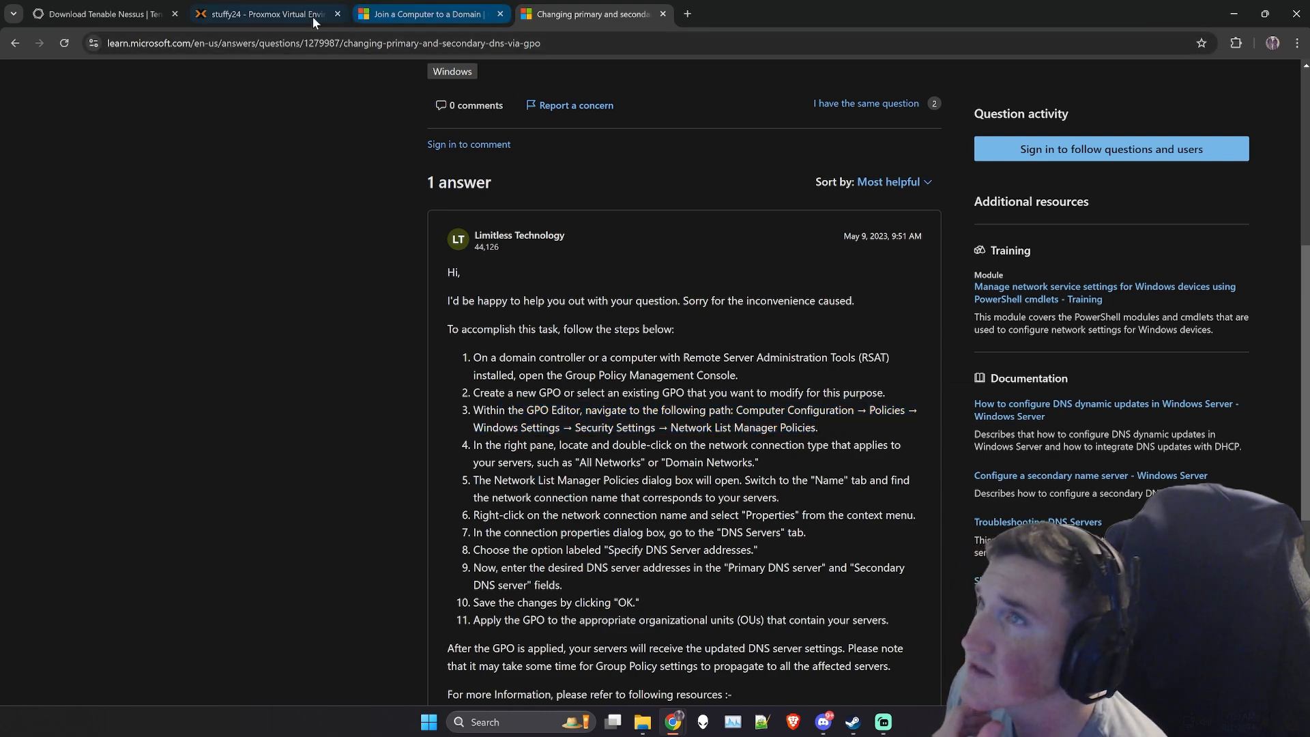
- Return to Proxmox and try to open the Start menu in DC01's console
click(294, 15)
click(73, 157)
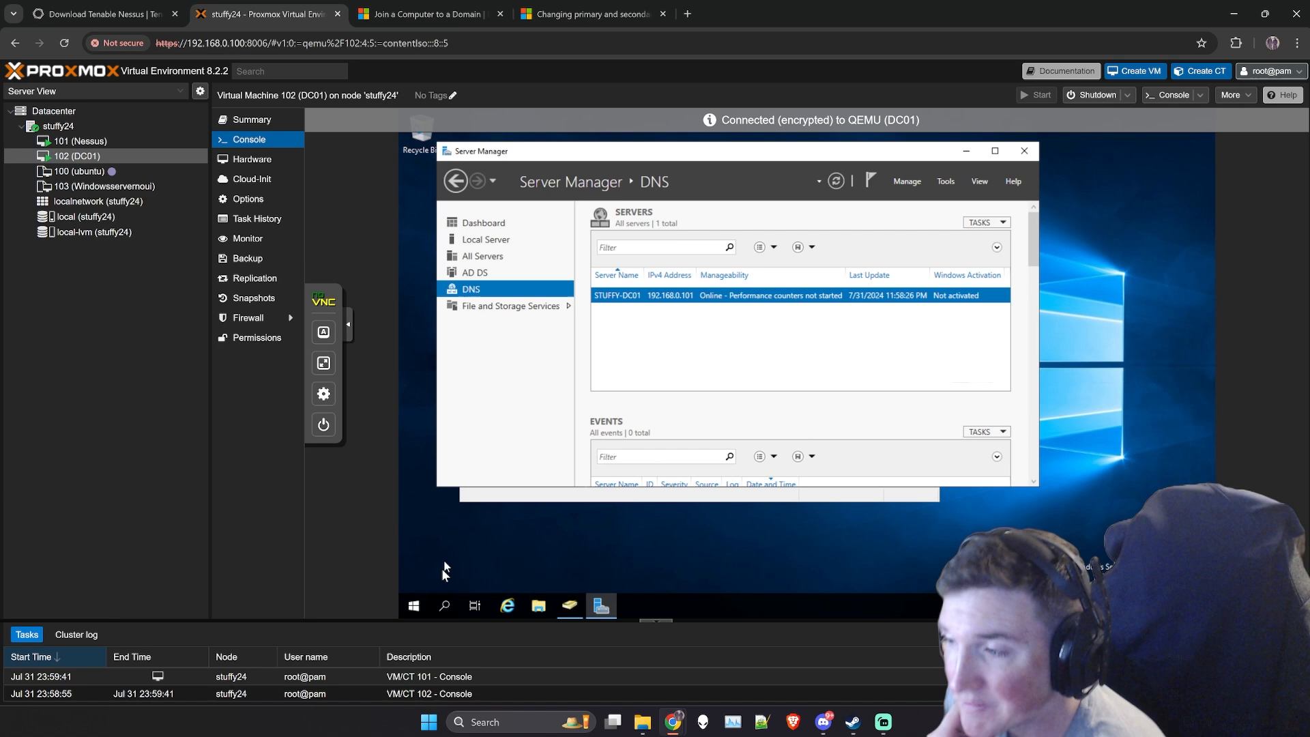
click(411, 606)
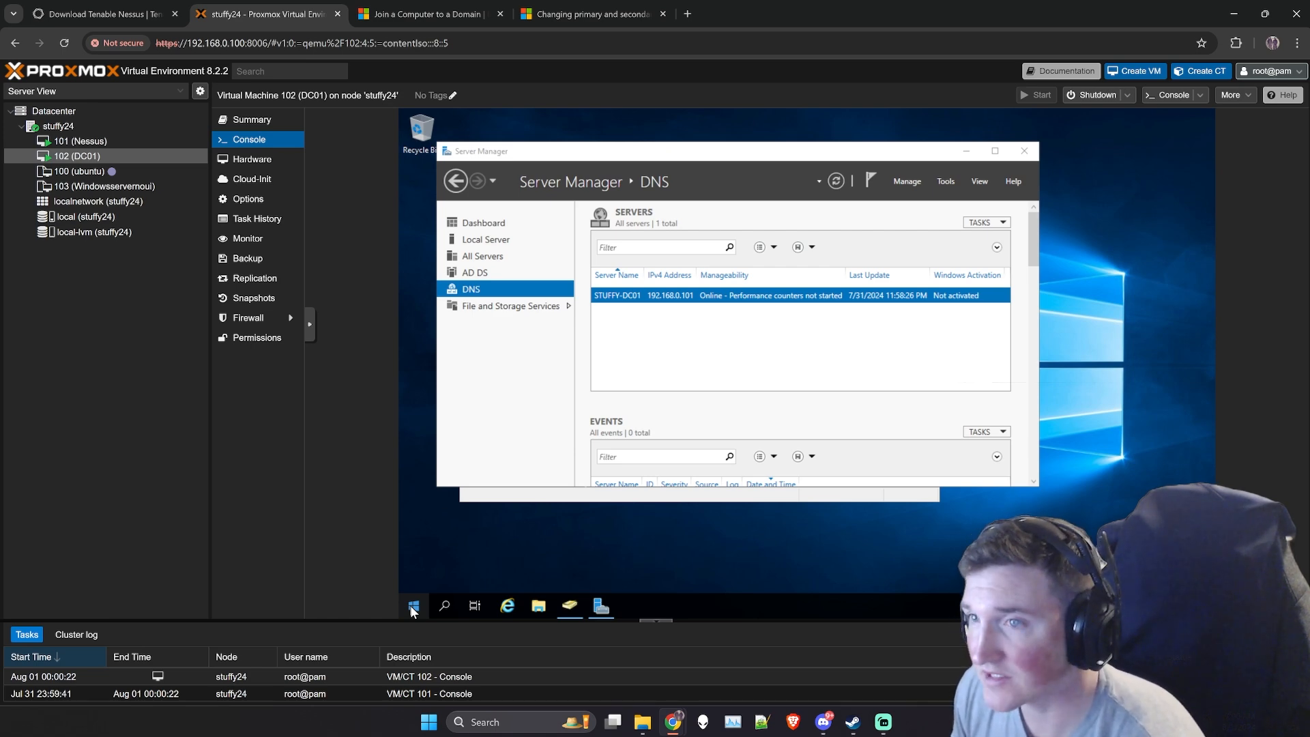
- On the Nessus machine, close Device Manager and examine the Ethernet connection's details through Network and Sharing Center
click(81, 141)
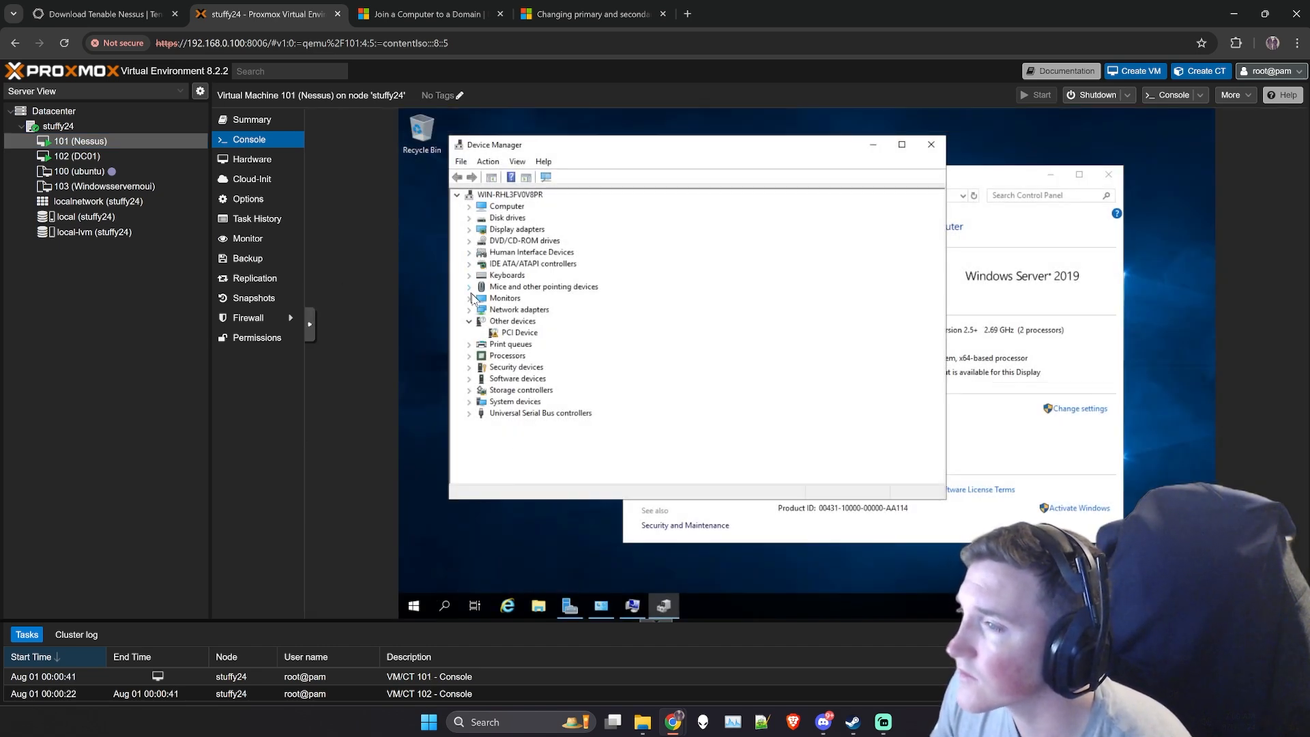
click(930, 145)
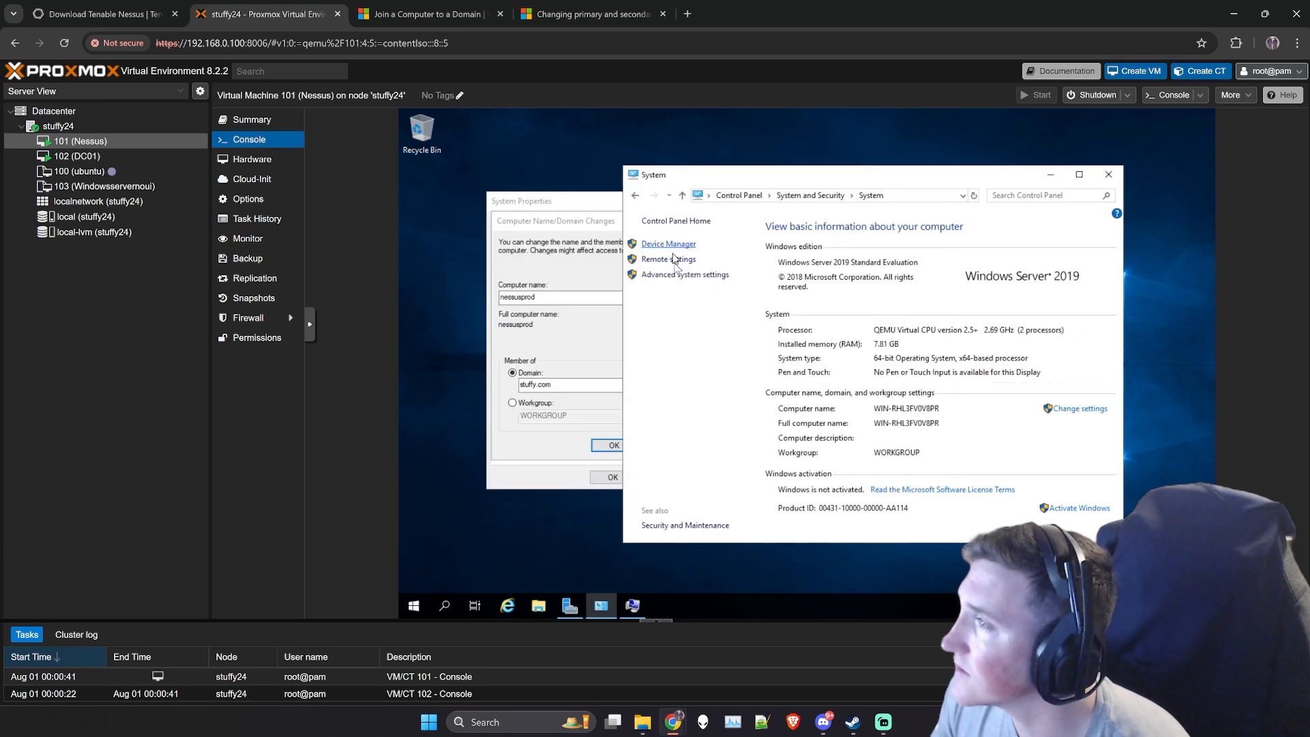
click(754, 197)
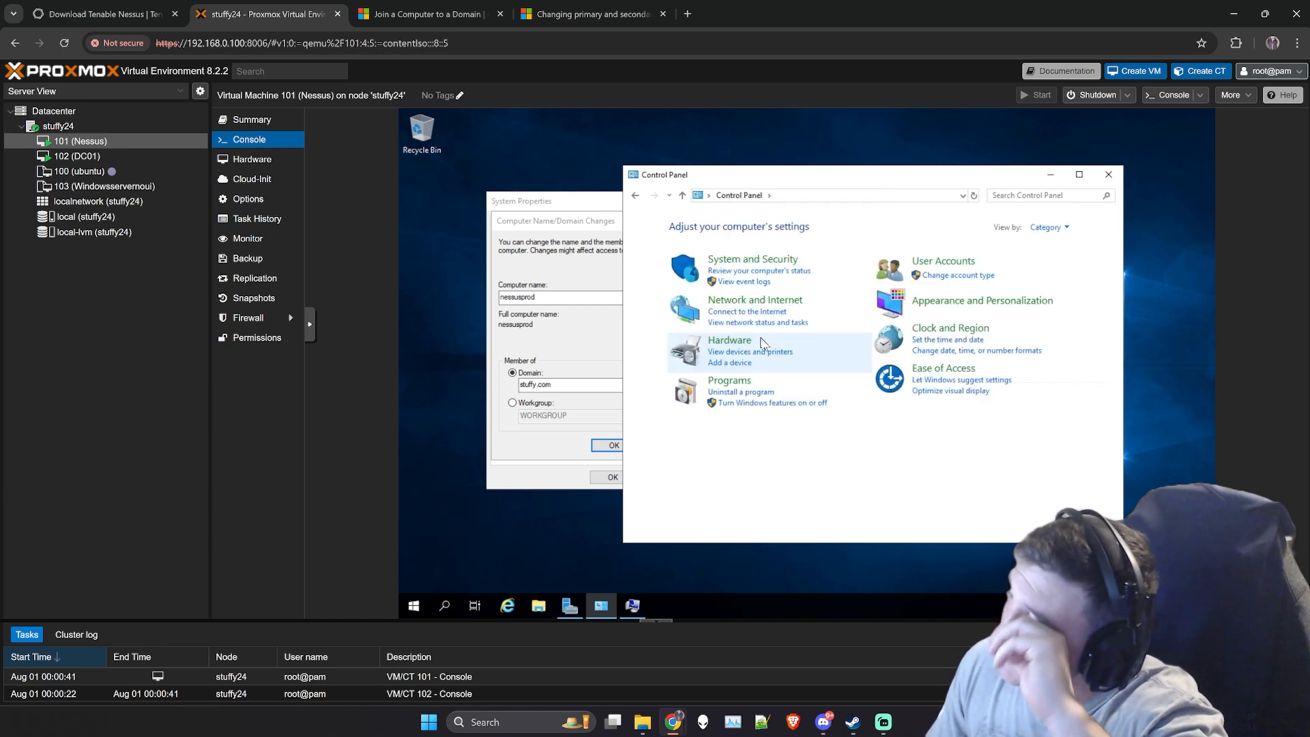
click(746, 301)
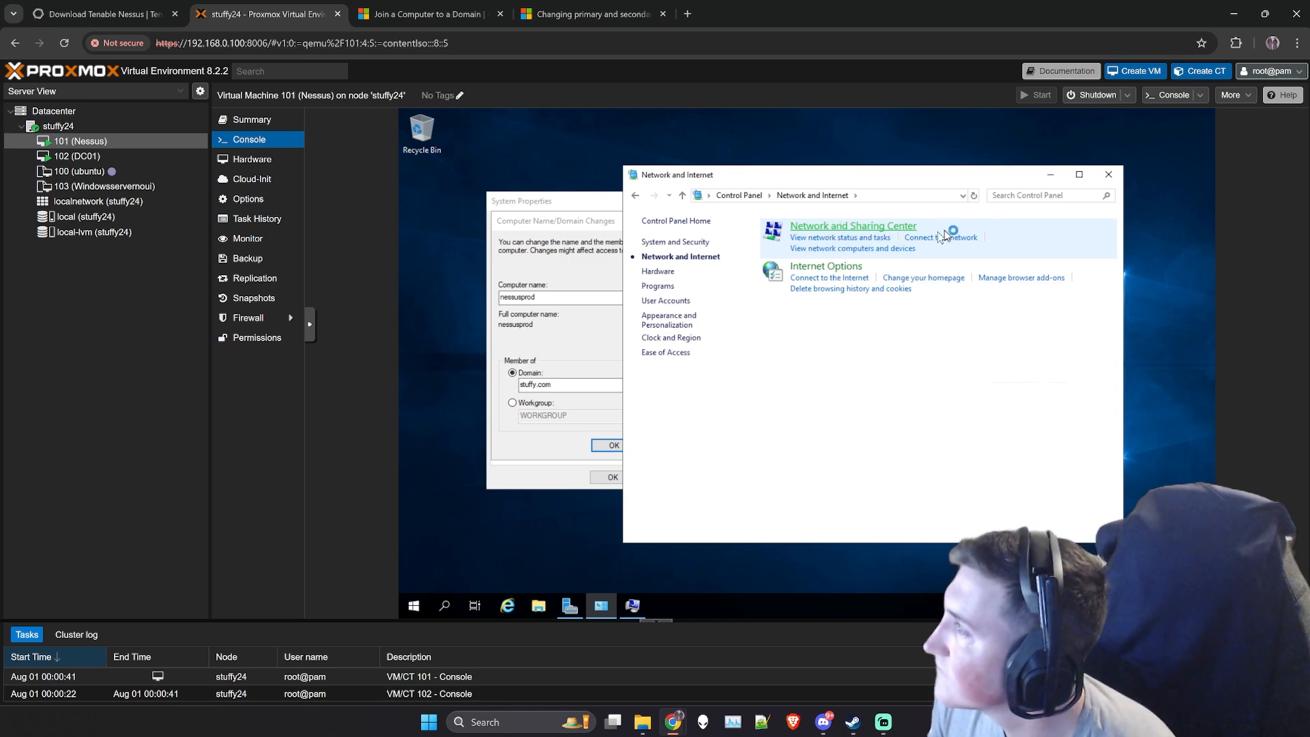
click(884, 230)
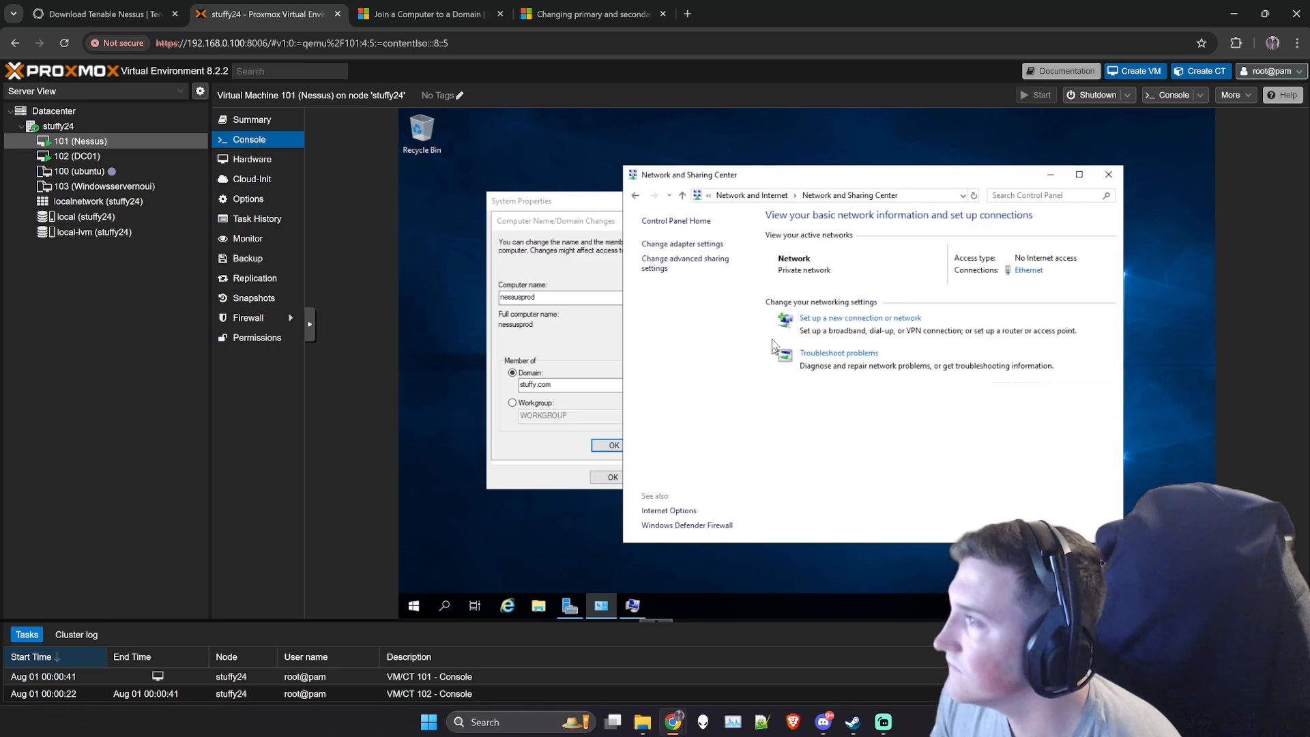
click(1027, 270)
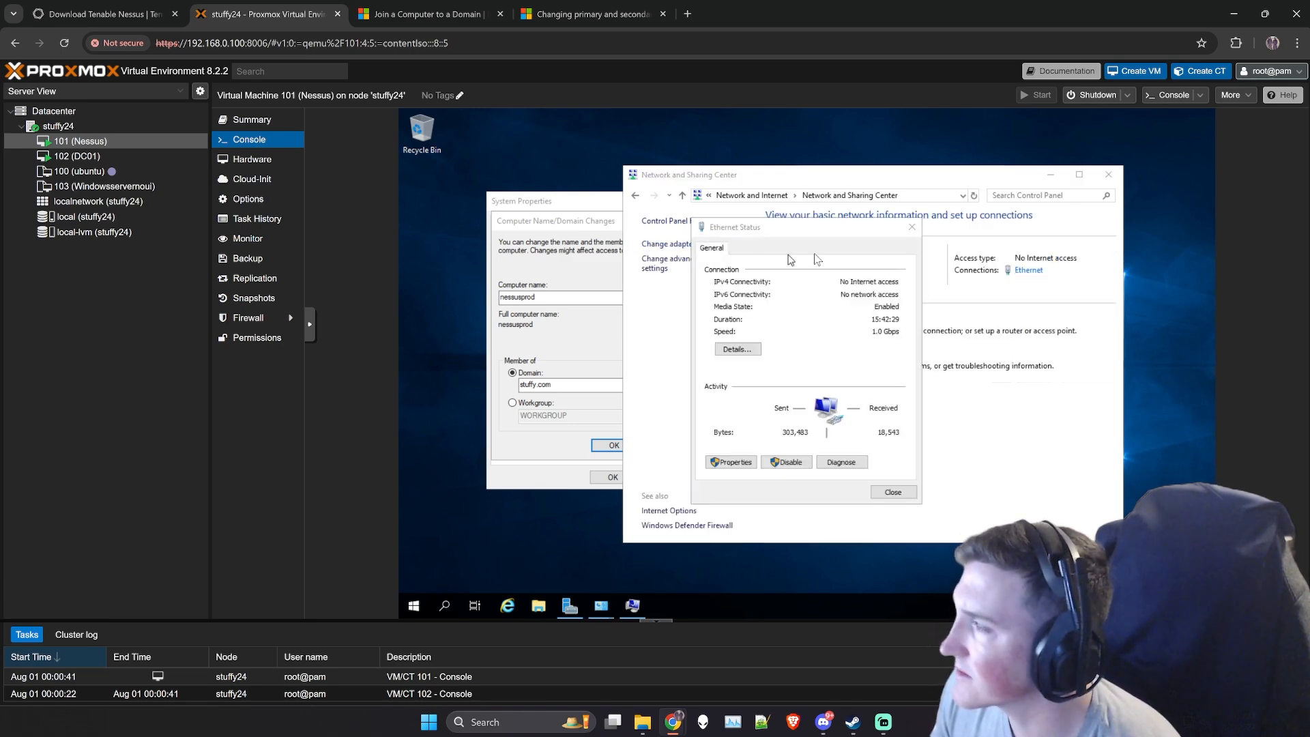
click(747, 349)
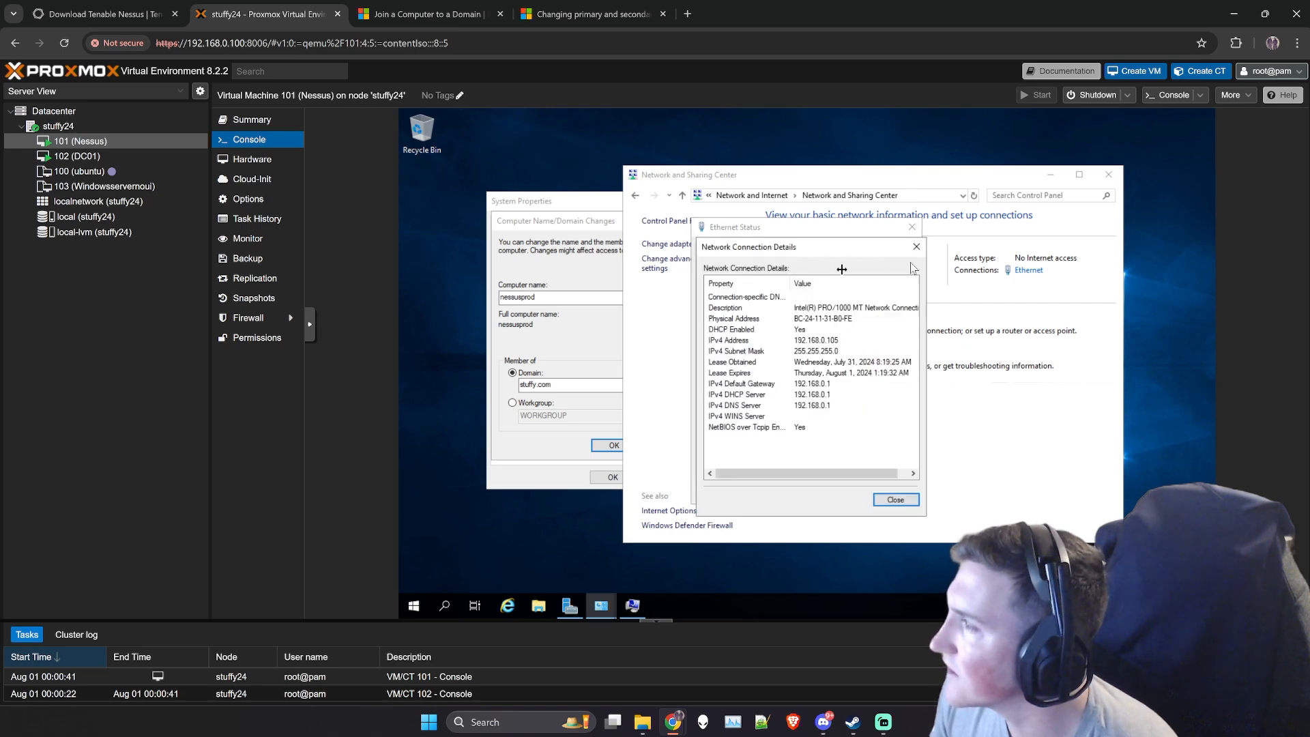
click(917, 244)
- Open the Internet Protocol Version 4 (TCP/IPv4) properties of the Nessus machine's Ethernet connection
click(729, 462)
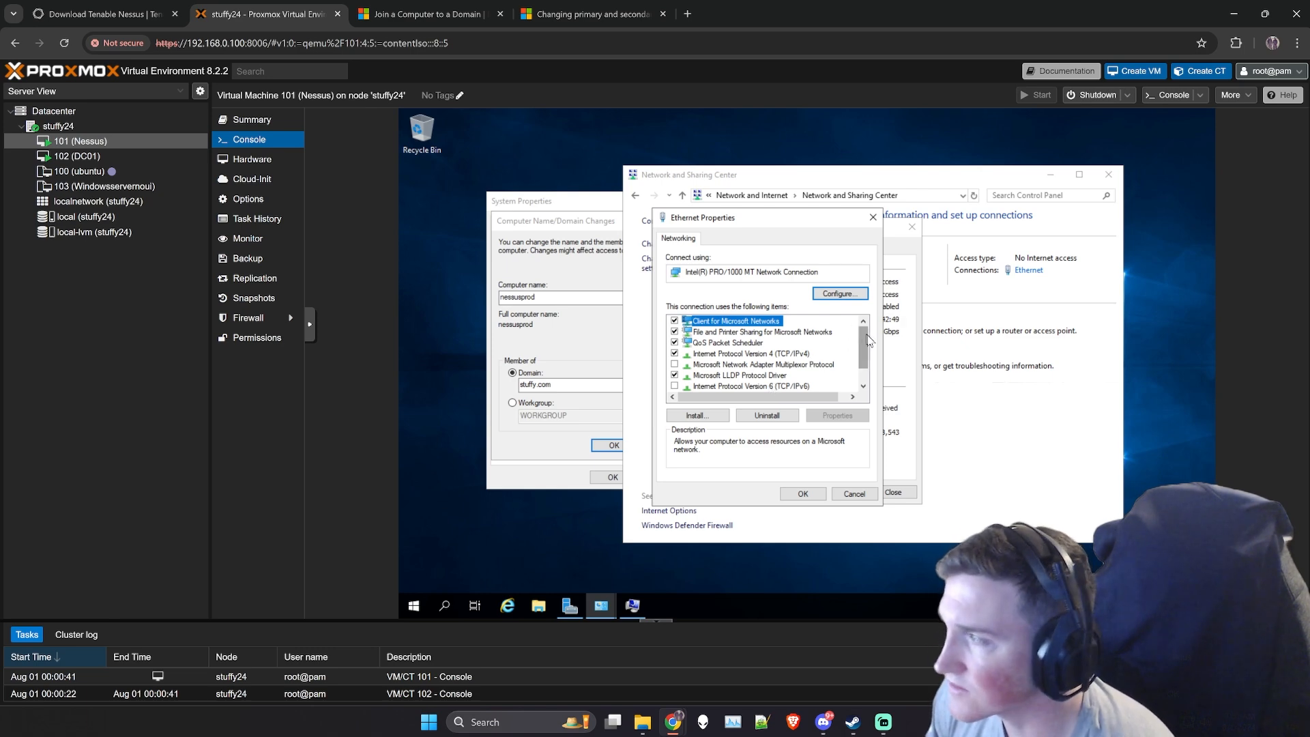
drag(866, 334, 867, 357)
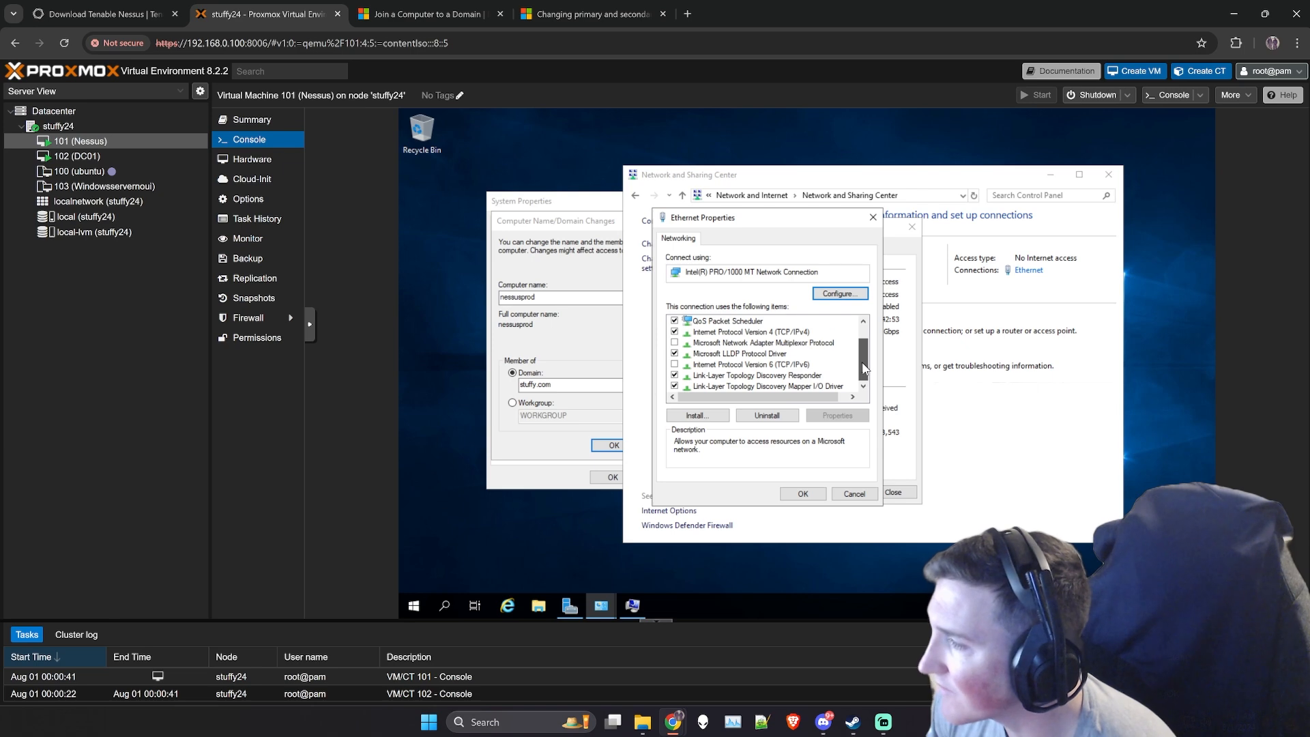
drag(867, 349, 866, 333)
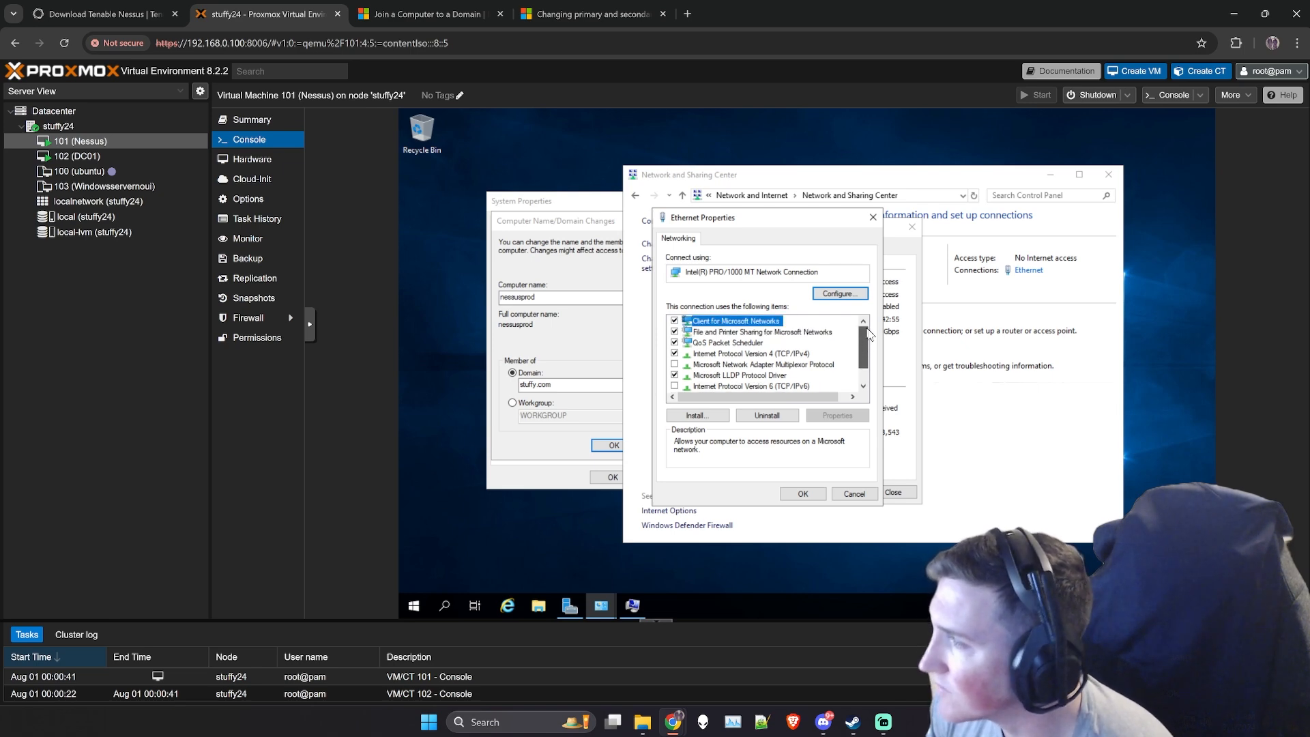
click(749, 354)
click(834, 415)
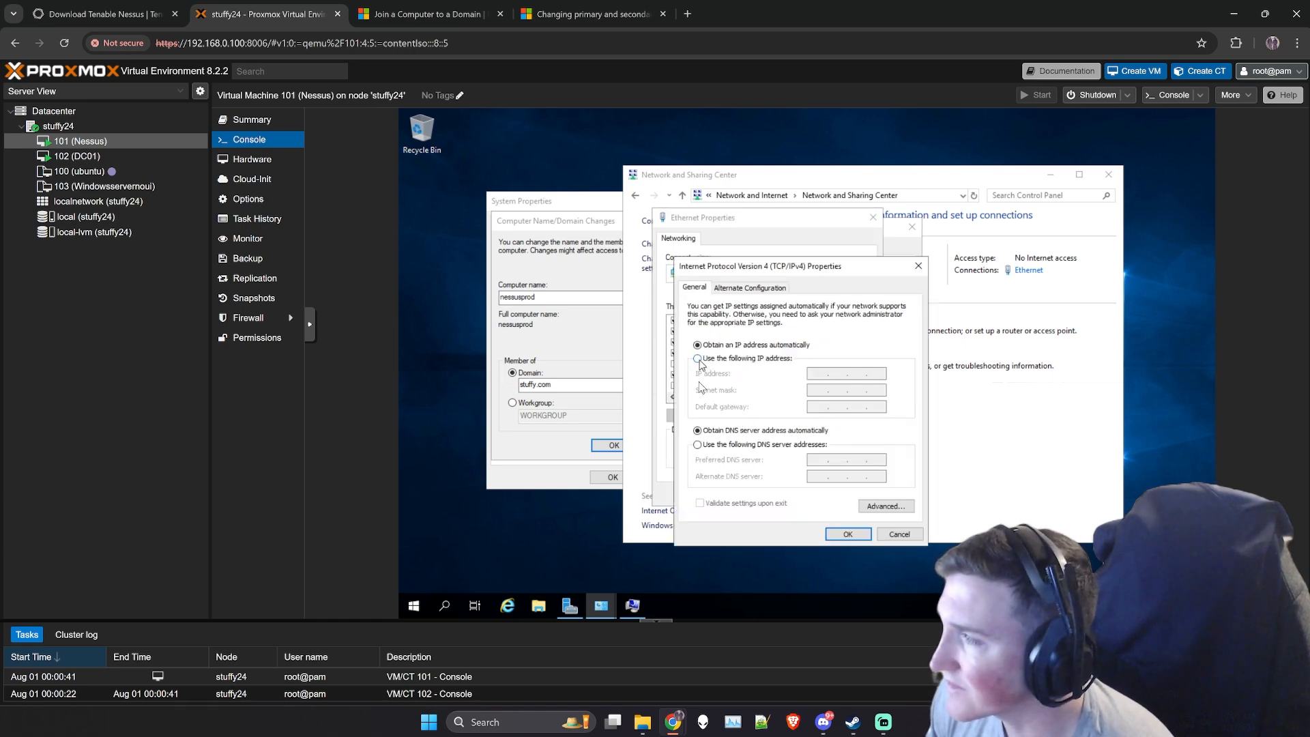
- Set the preferred DNS server manually to 192.168.0.101, checking DC01's address, and apply the Ethernet connection's settings
click(698, 444)
click(821, 461)
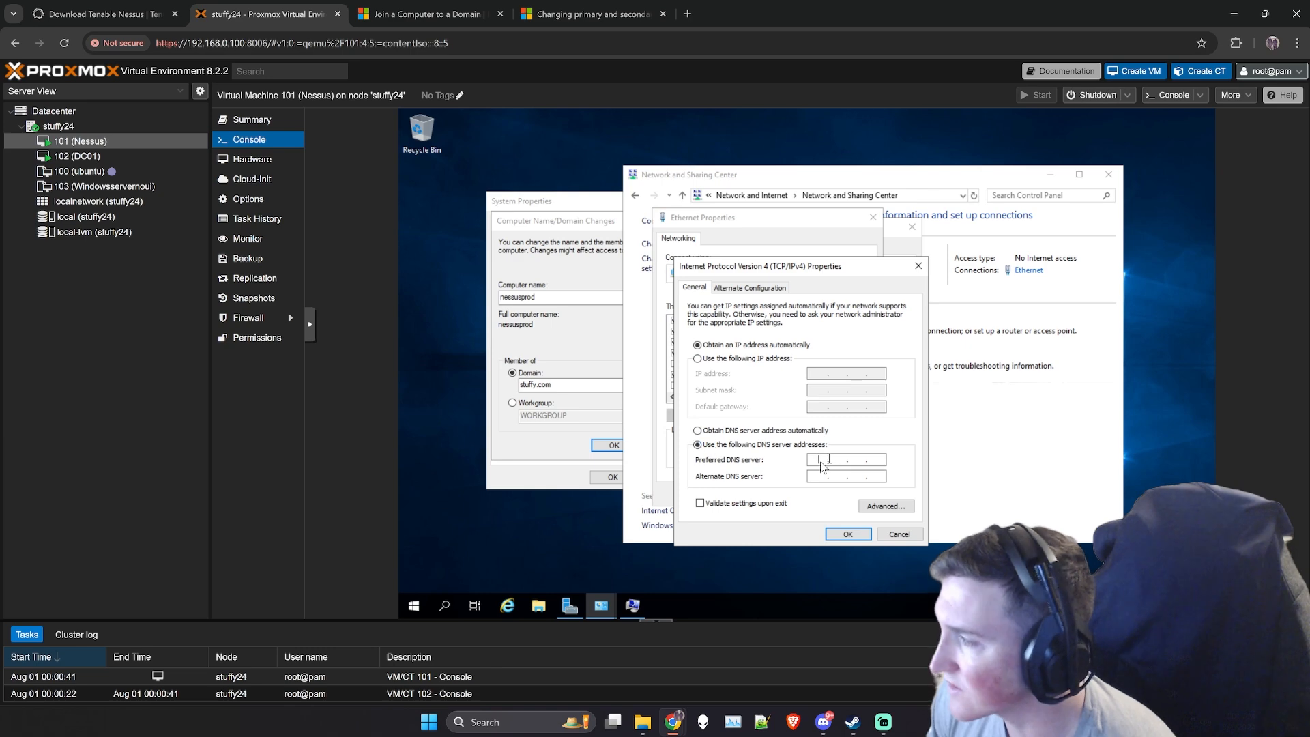
text(192 . 168 . .)
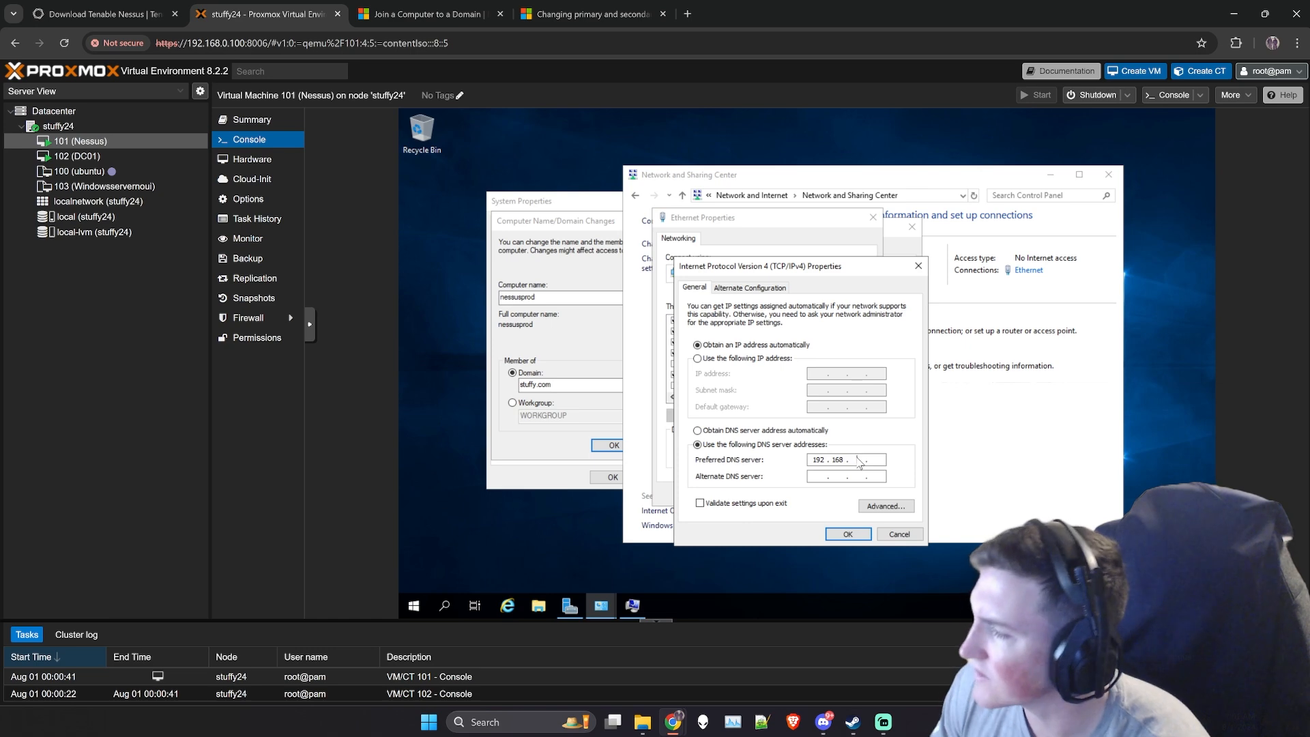
click(84, 156)
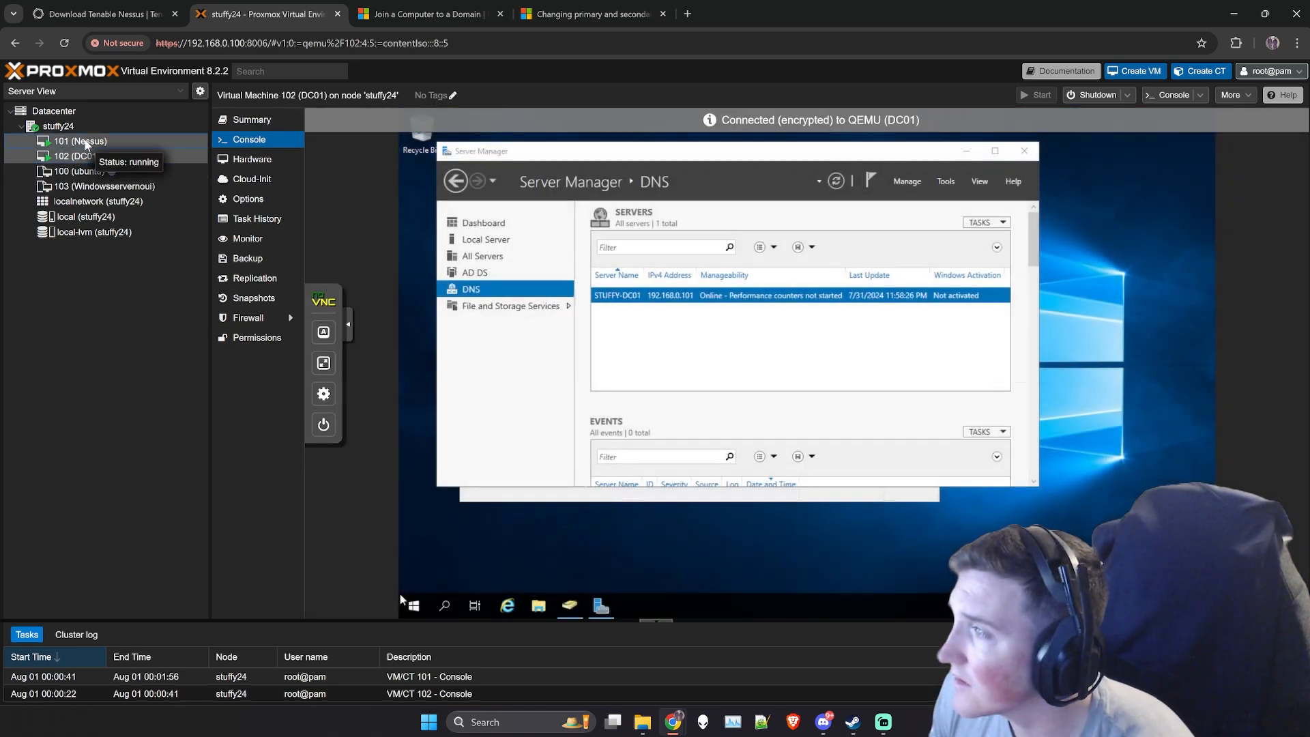
click(83, 141)
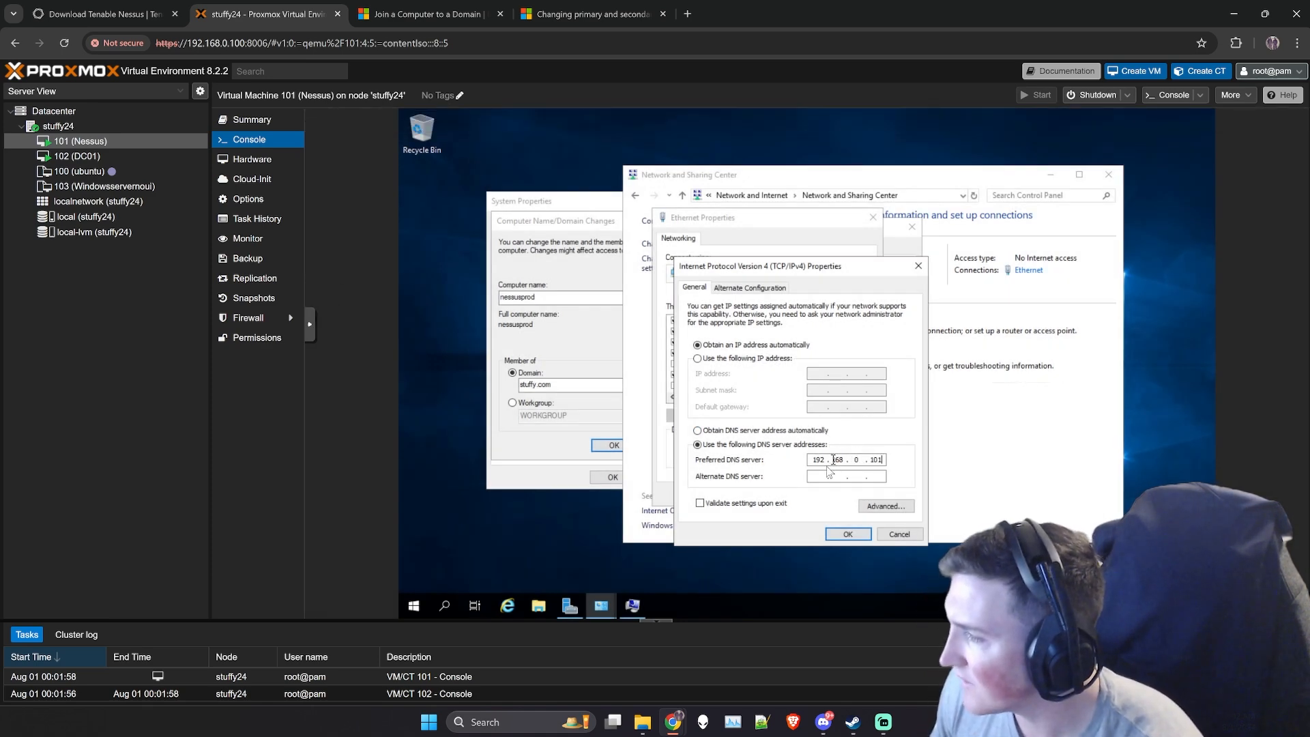
click(819, 476)
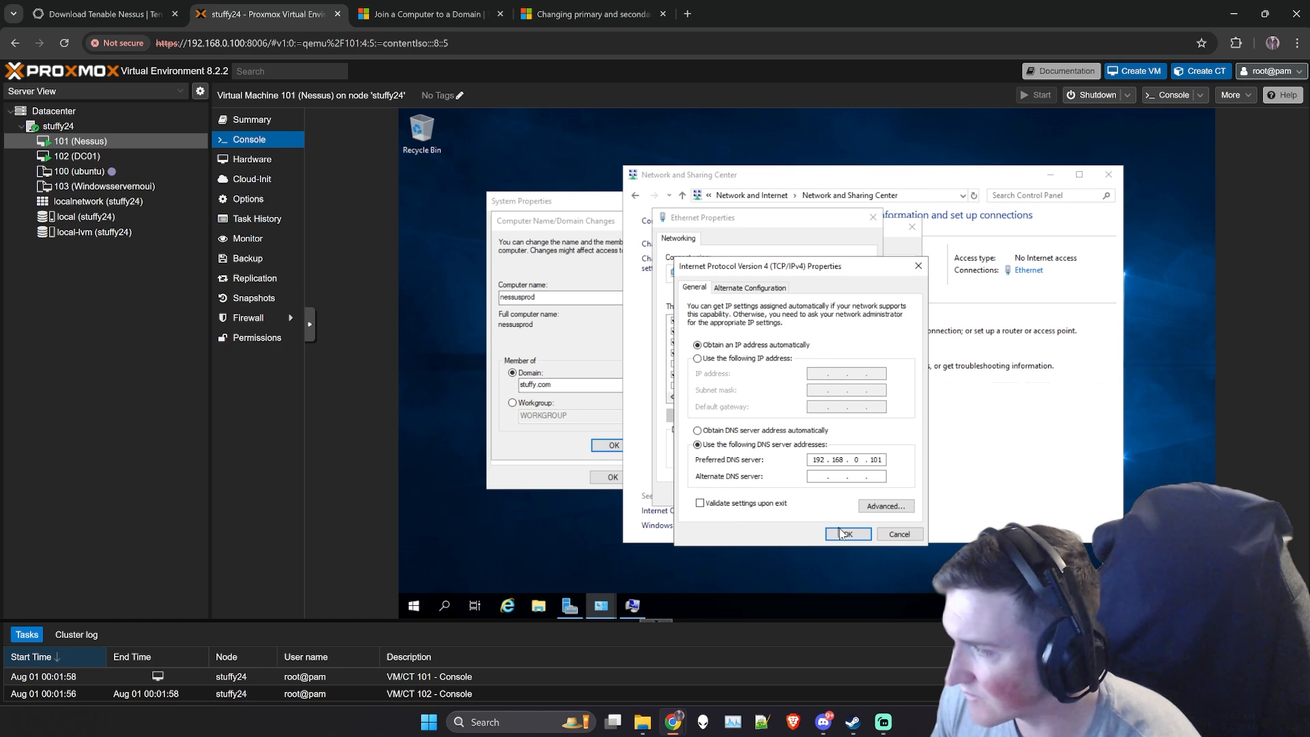
click(847, 536)
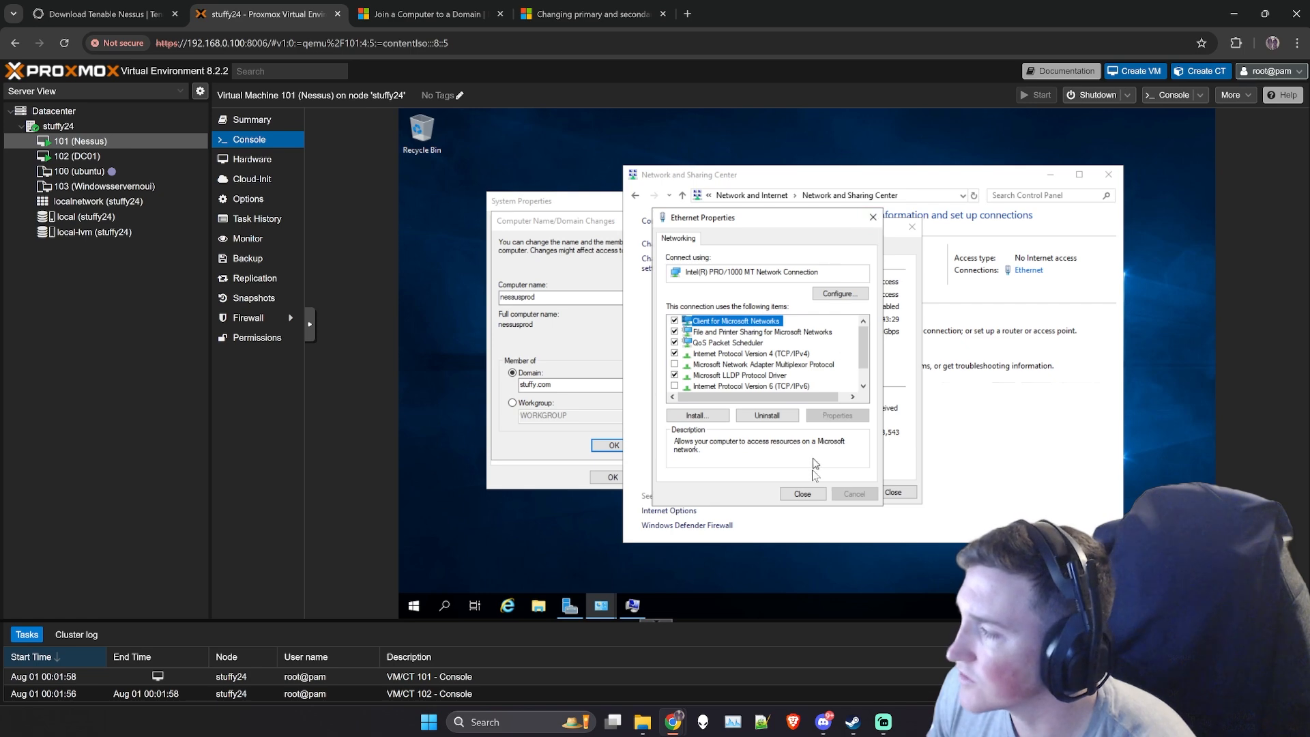
click(802, 494)
- Submit the Nessus machine's move to the stuffy.com domain, entering the authorized account's user name and password
click(570, 401)
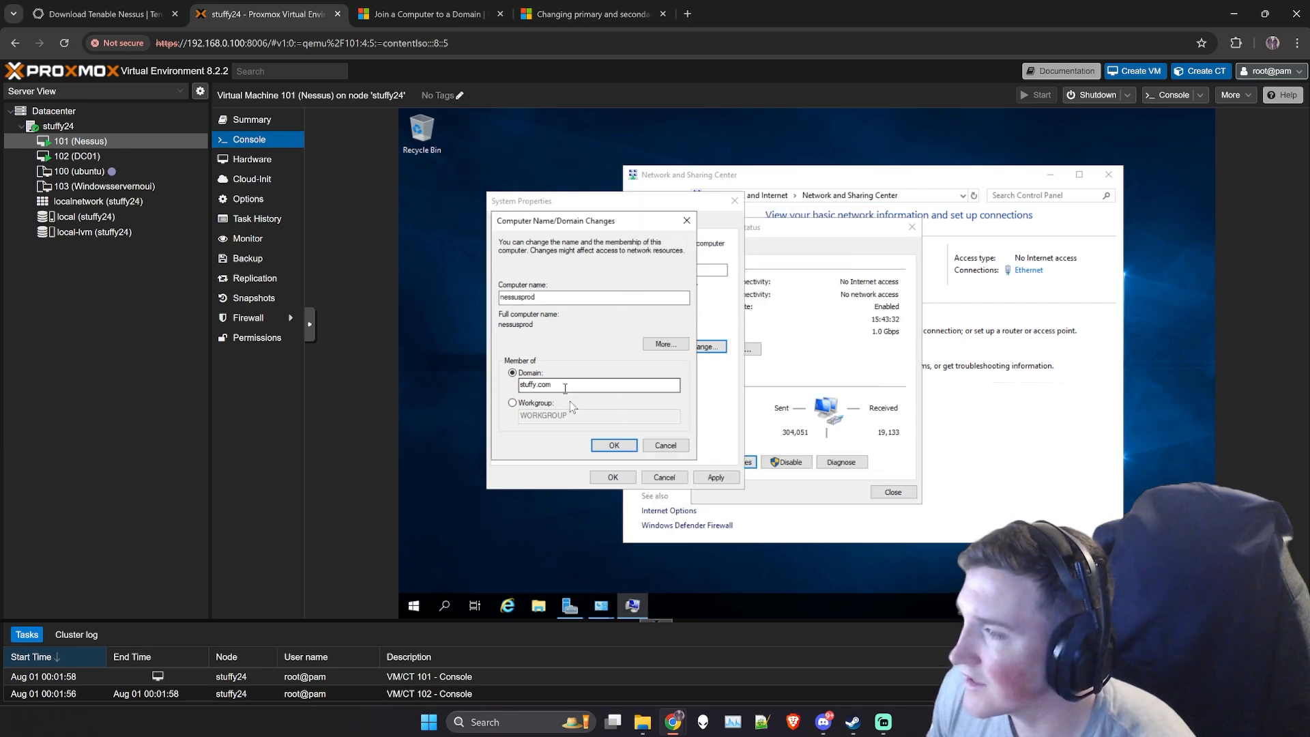
click(614, 447)
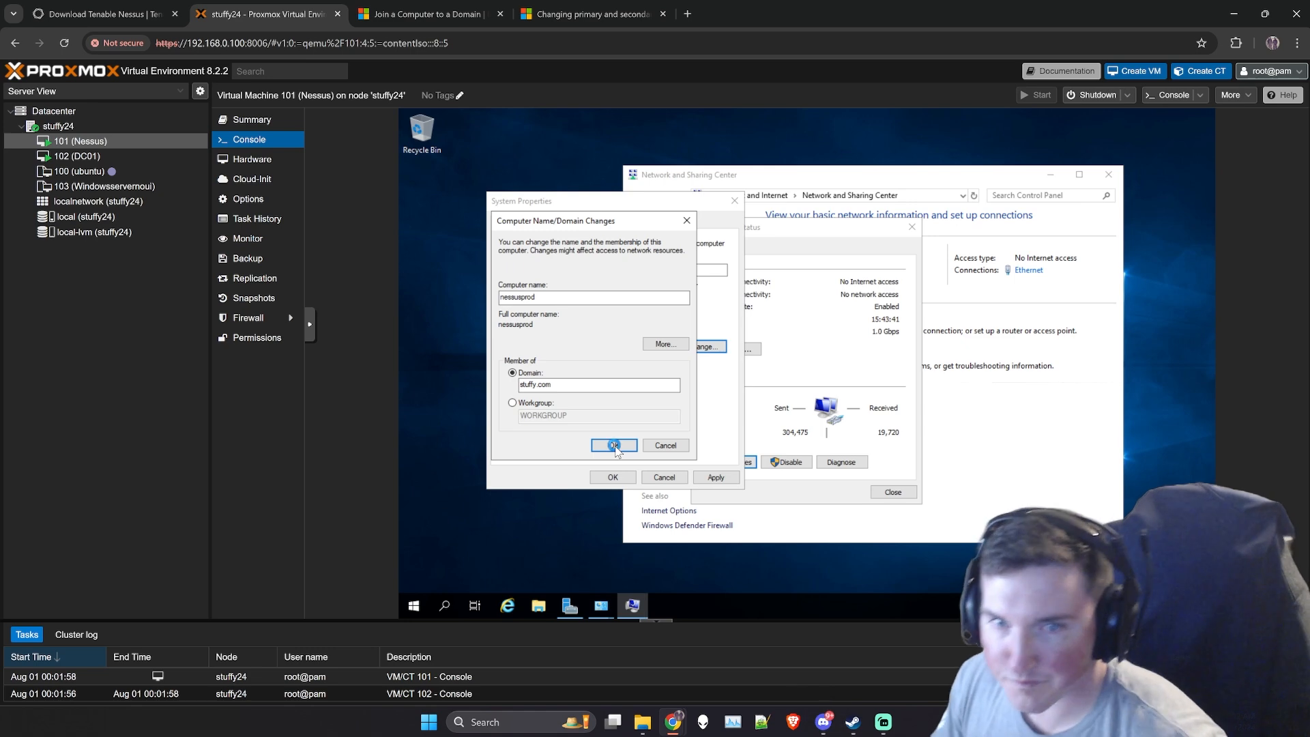
click(614, 445)
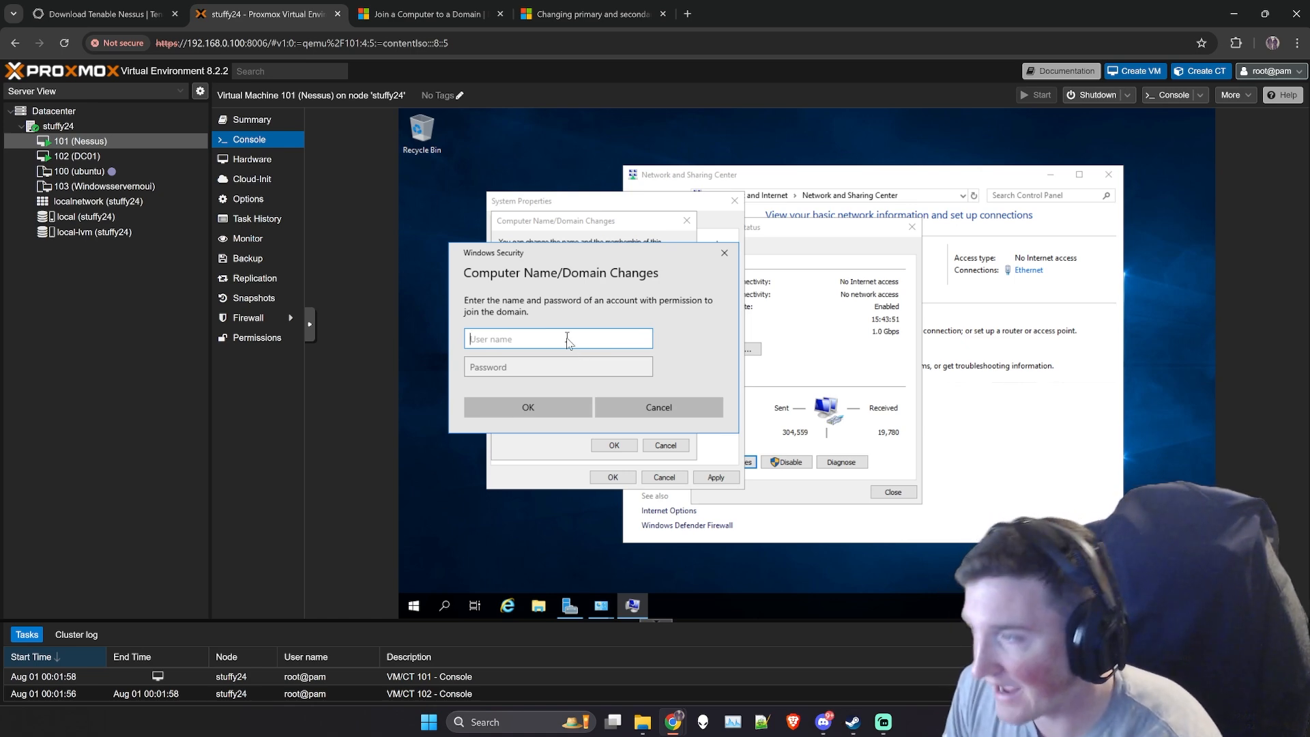
text(stuffy)
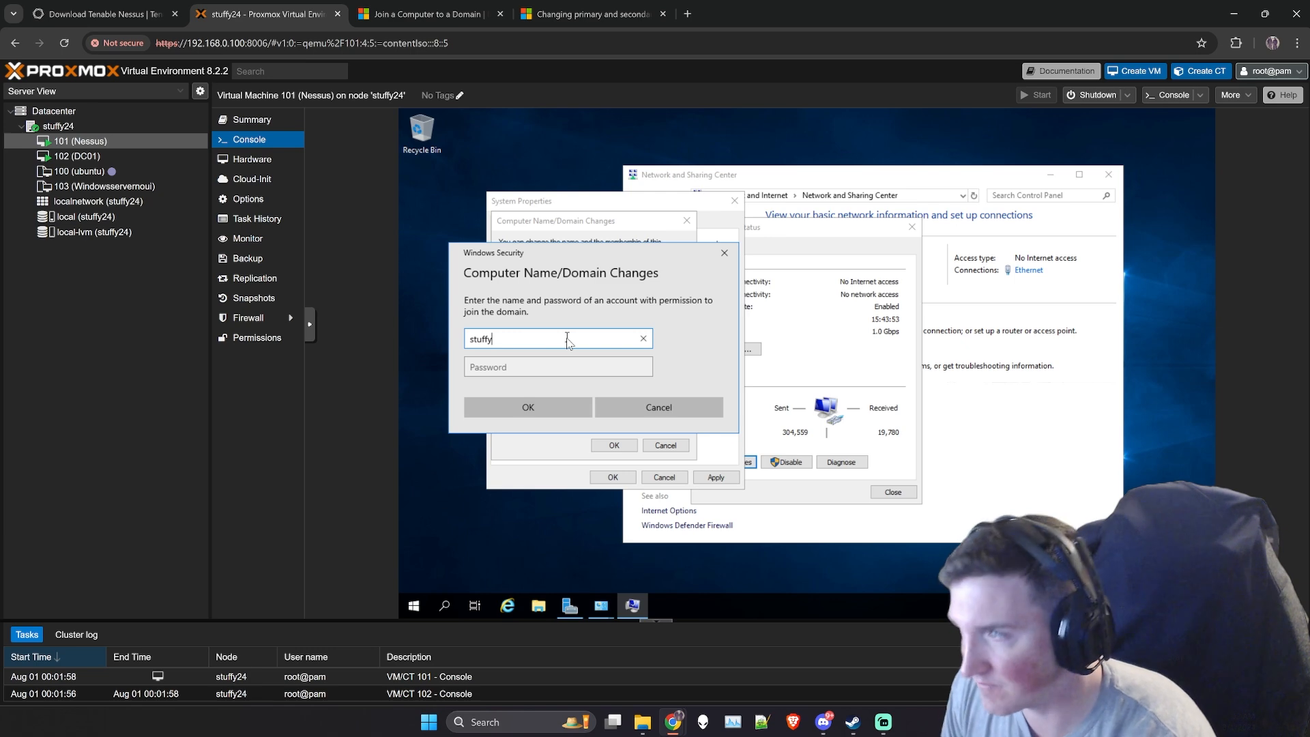
key(Tab)
text(••)
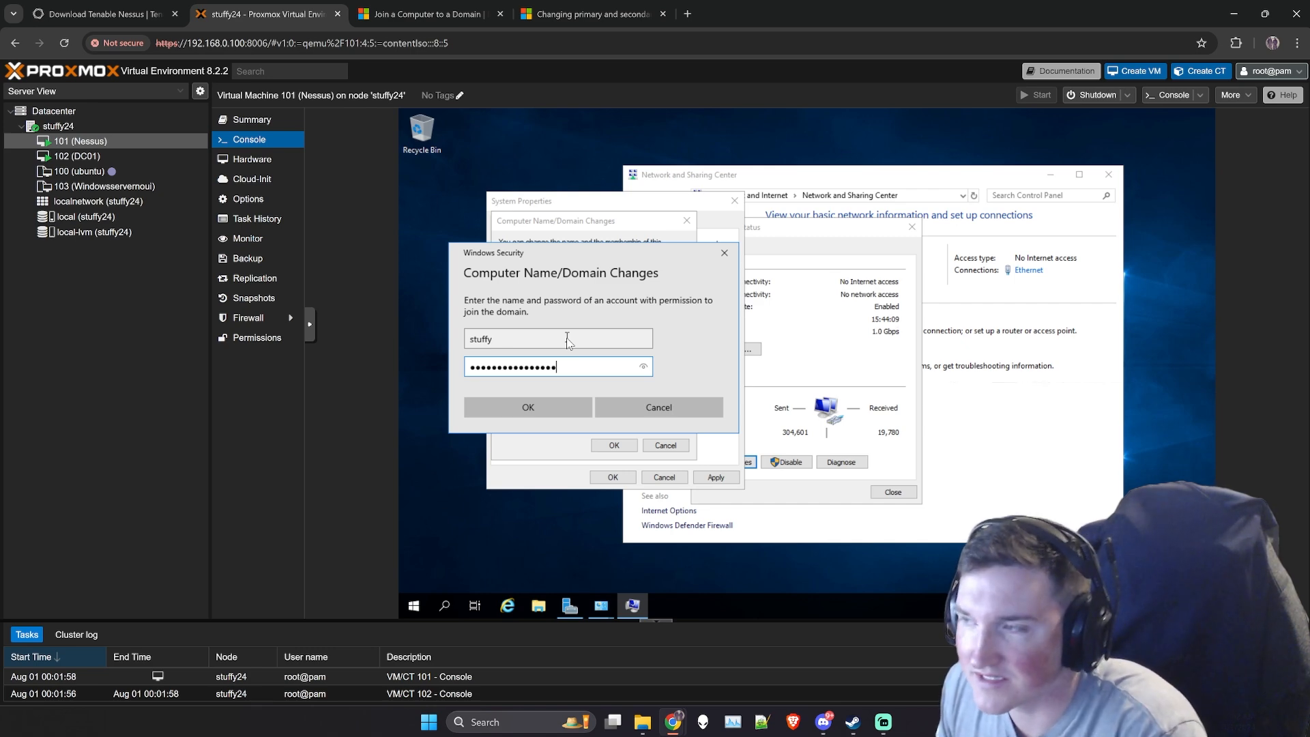
key(Return)
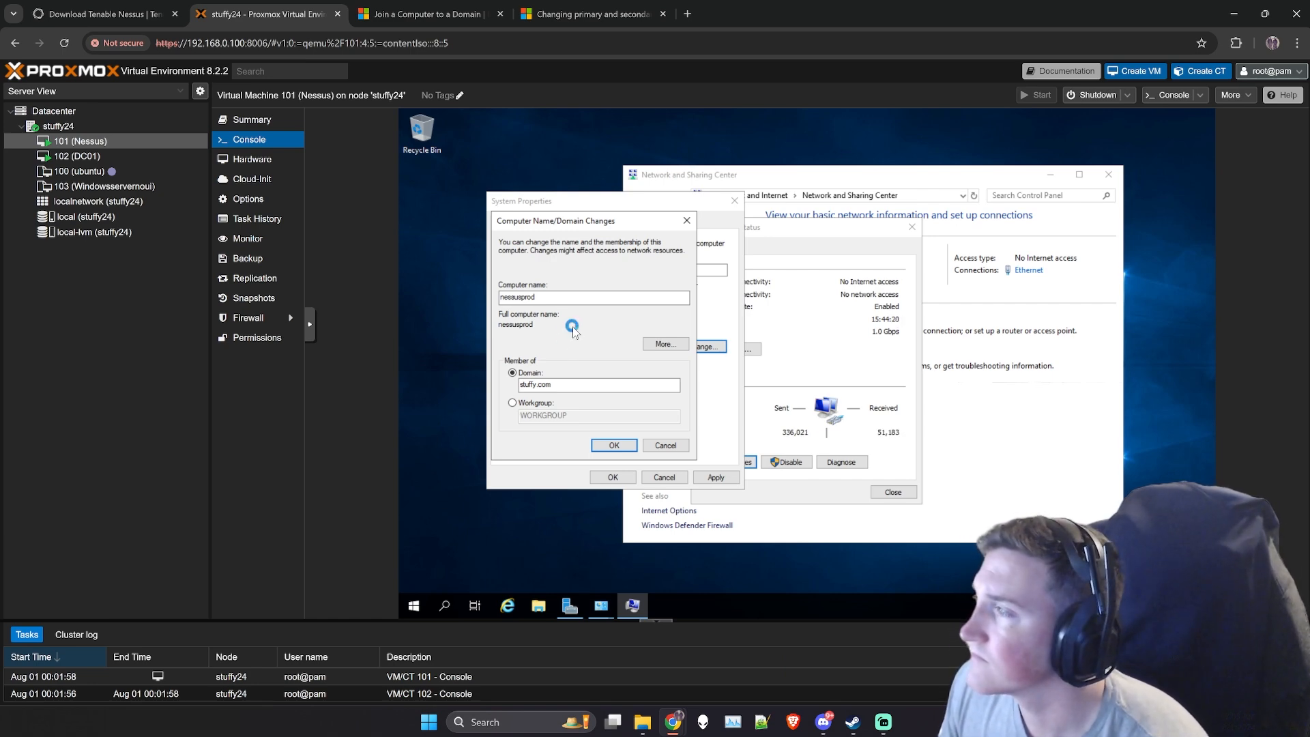
- Review the Microsoft answer on changing primary and secondary DNS servers through a GPO
click(587, 15)
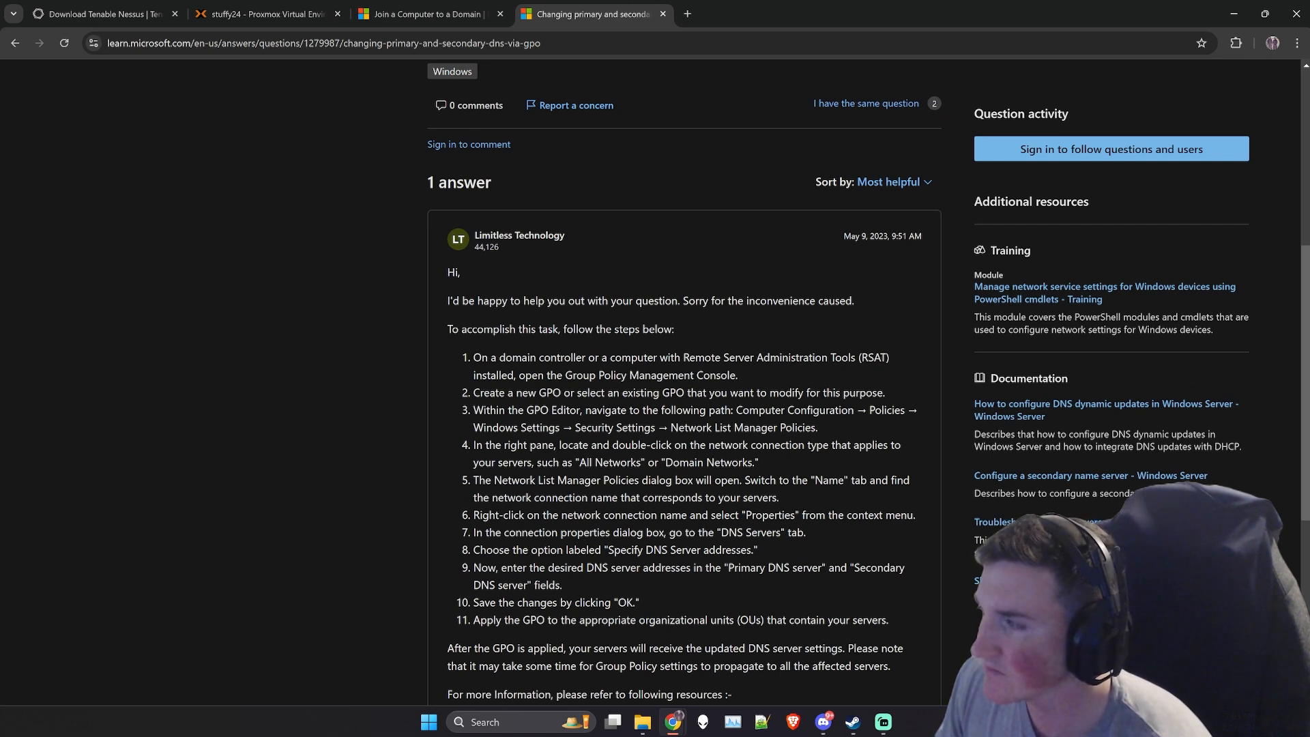
drag(822, 435, 471, 409)
click(471, 409)
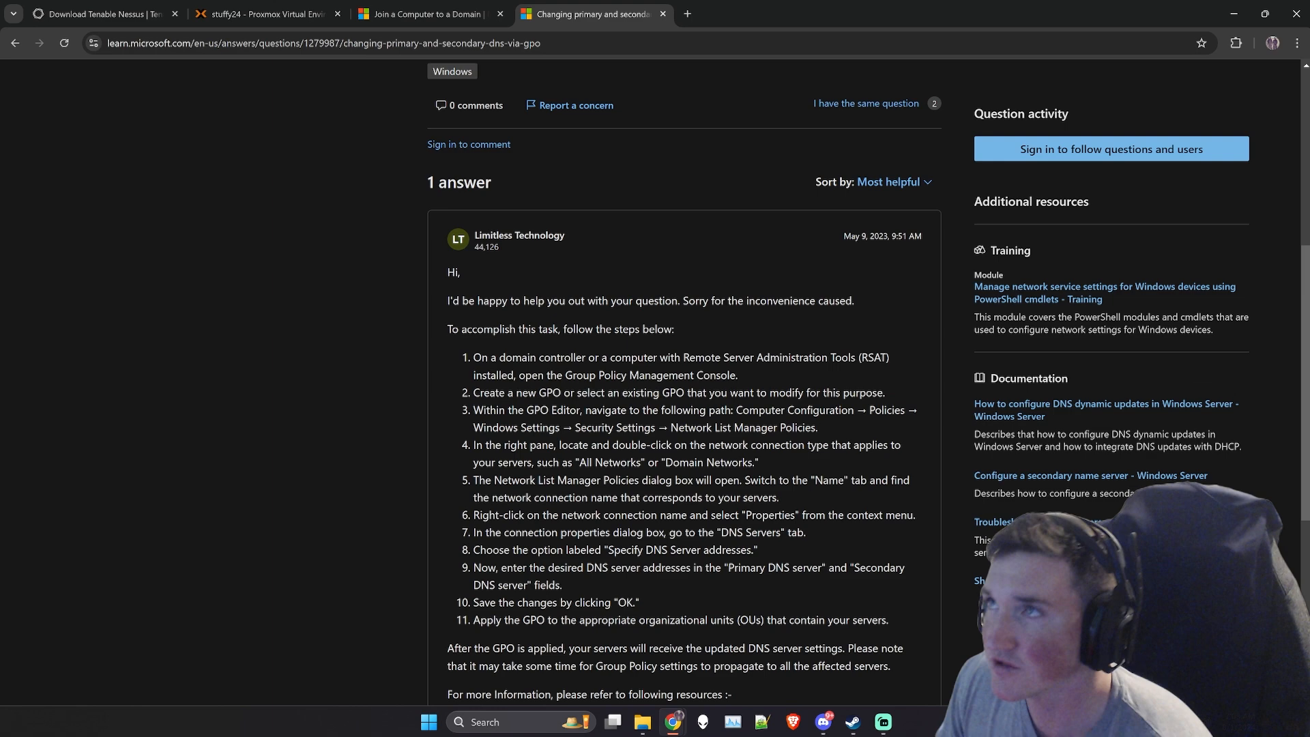
- Return to the Nessus console in Proxmox, finish the domain change in System Properties and restart the machine immediately
click(249, 9)
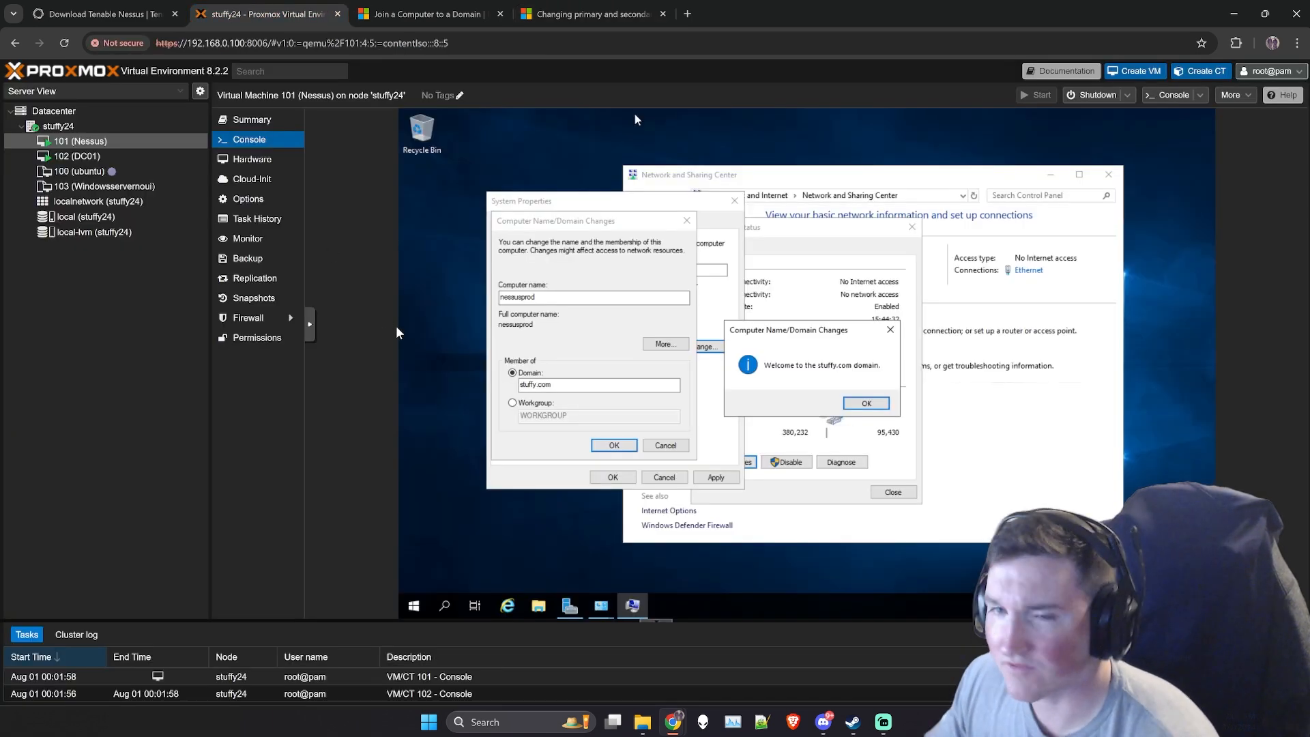
click(864, 404)
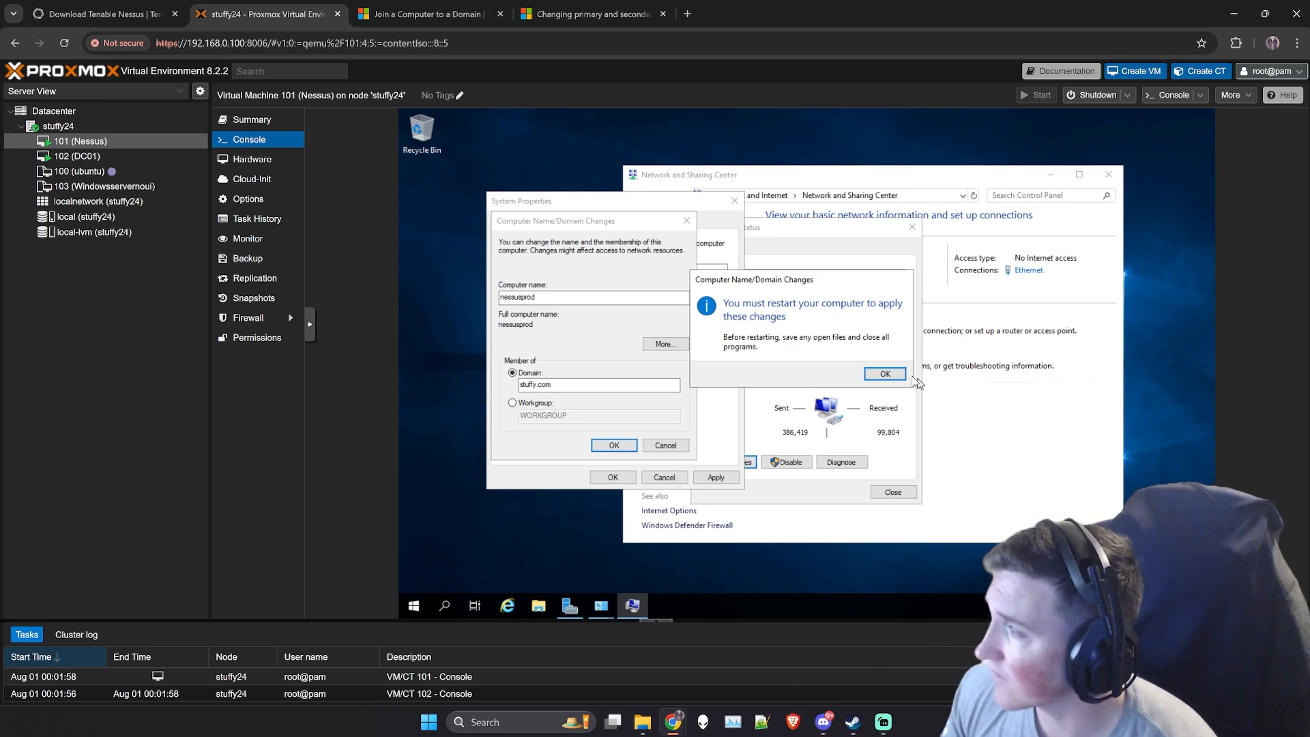
click(884, 374)
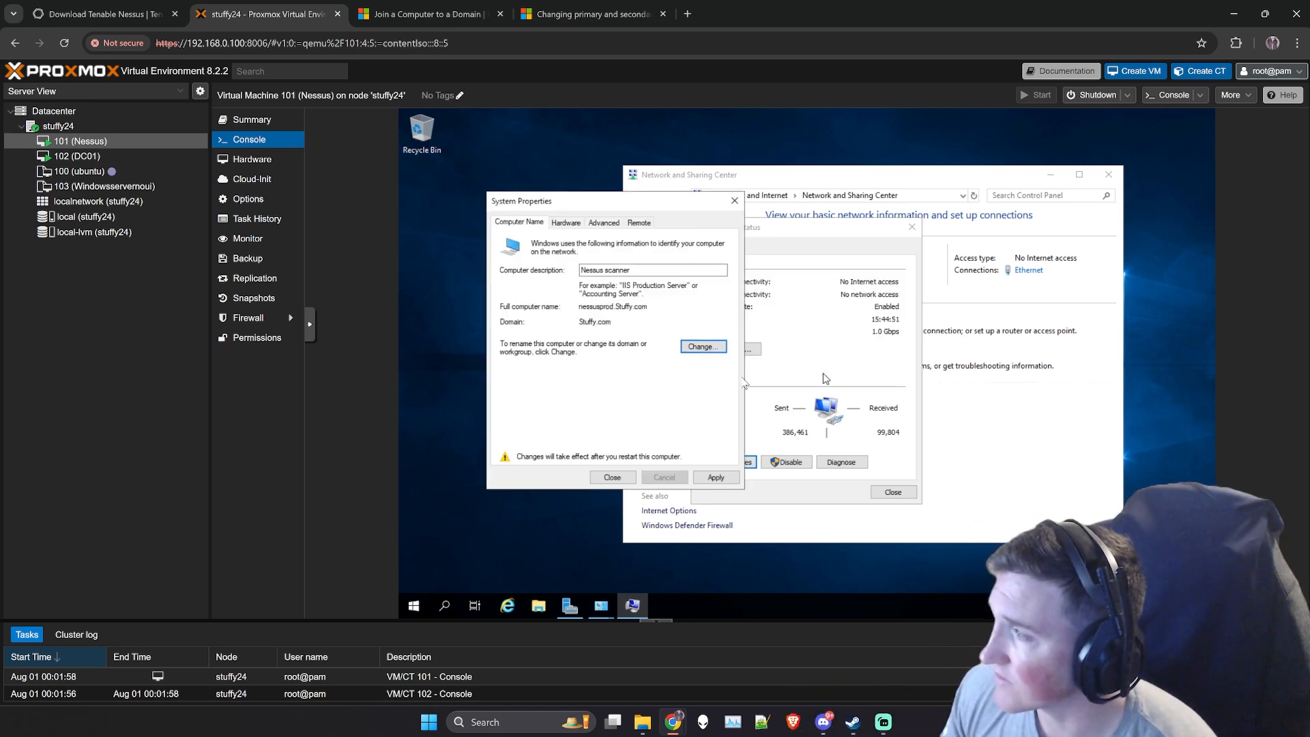
click(712, 479)
click(622, 478)
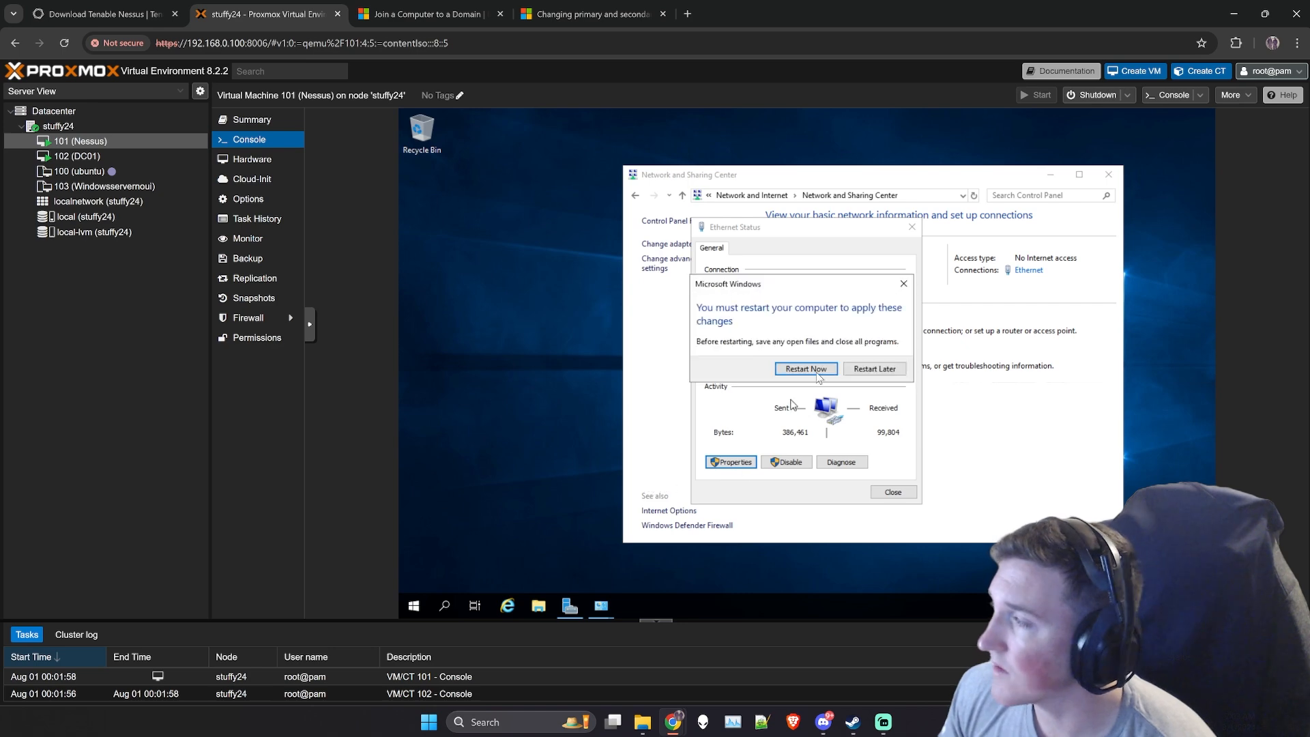
click(809, 369)
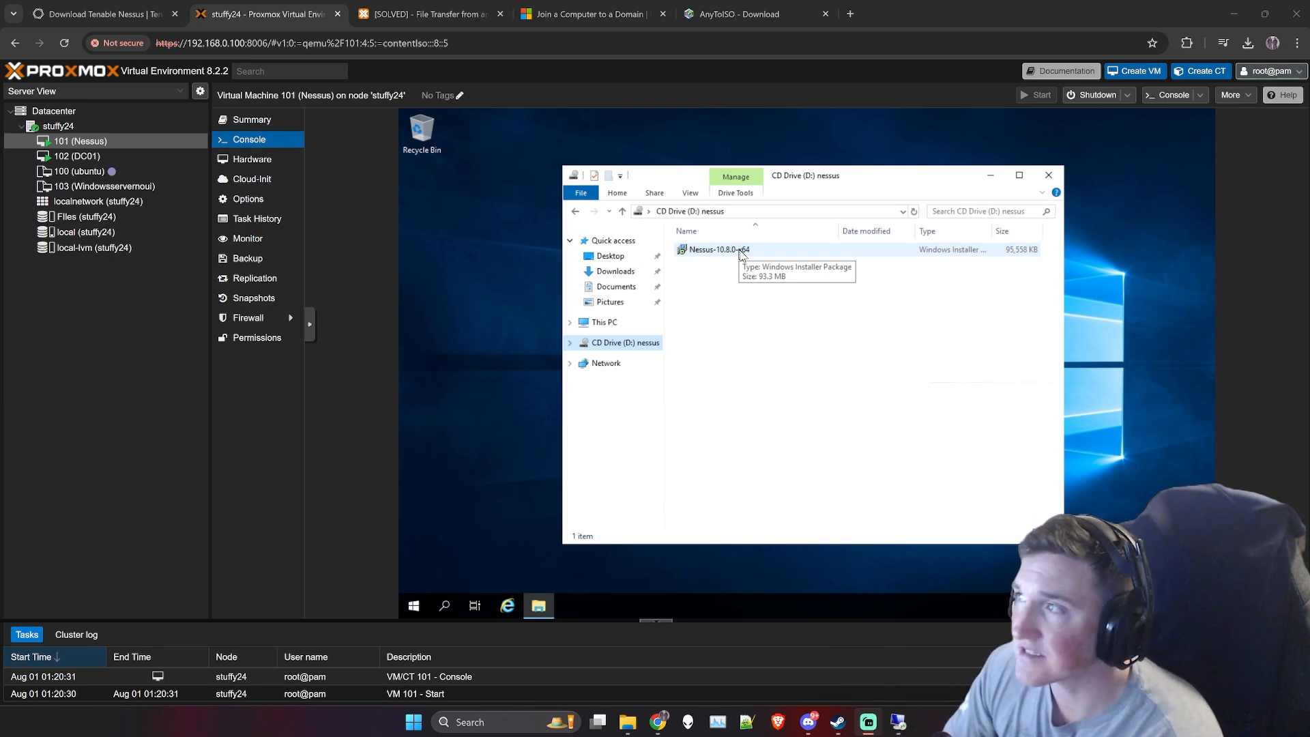
- Minimize the Nessus CD drive window and close the browser tabs for AnyToISO and the solved file-transfer thread
click(990, 175)
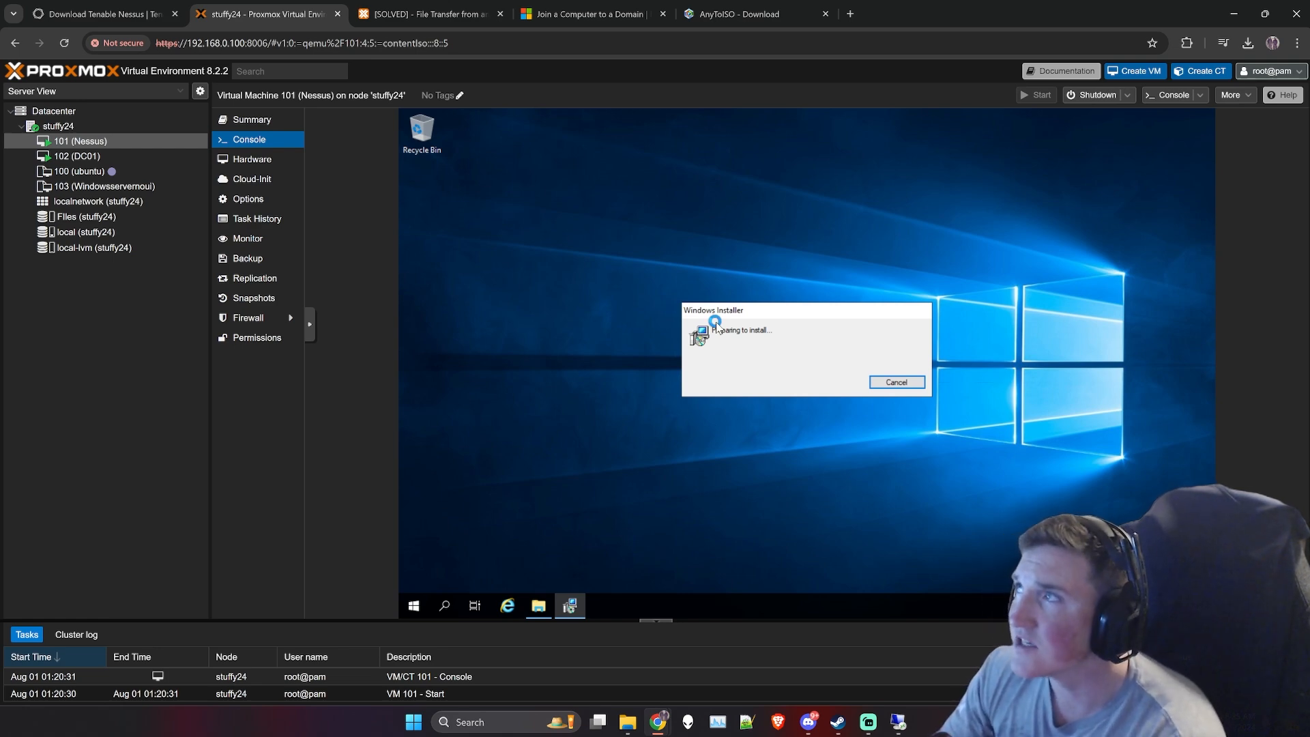
click(740, 14)
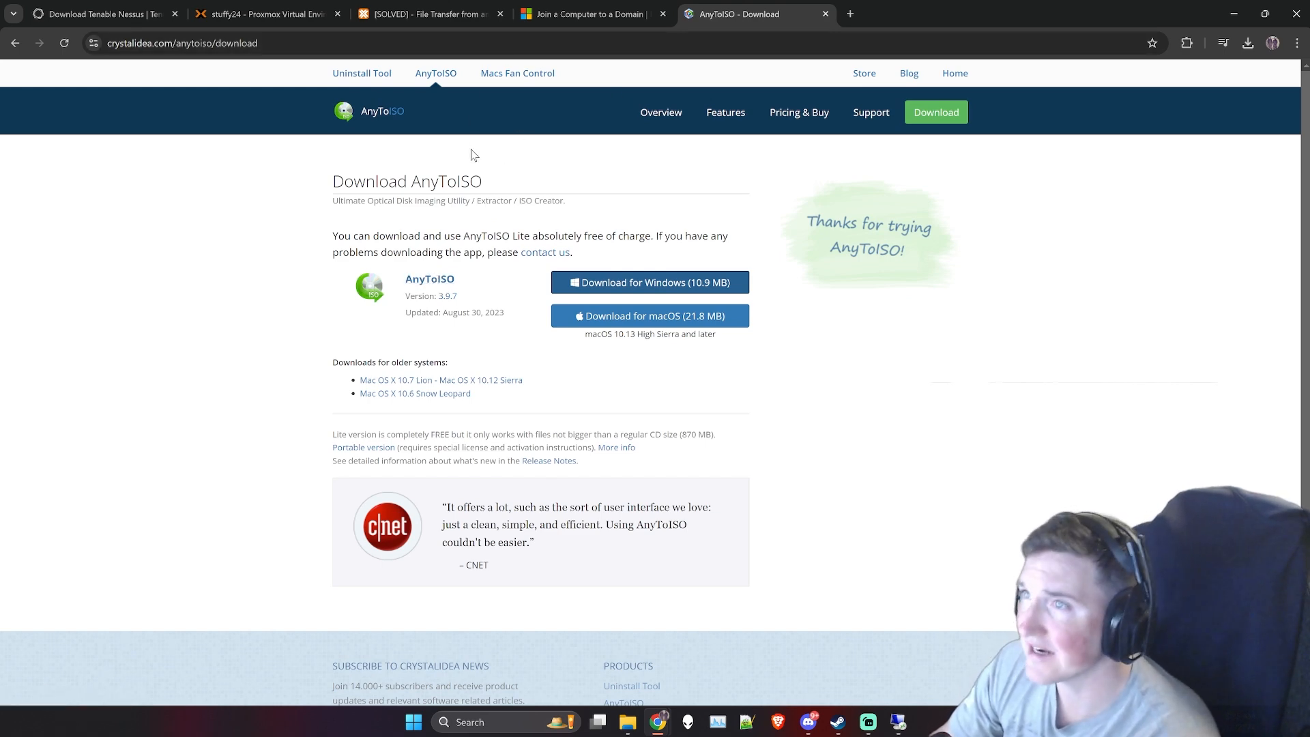
click(826, 13)
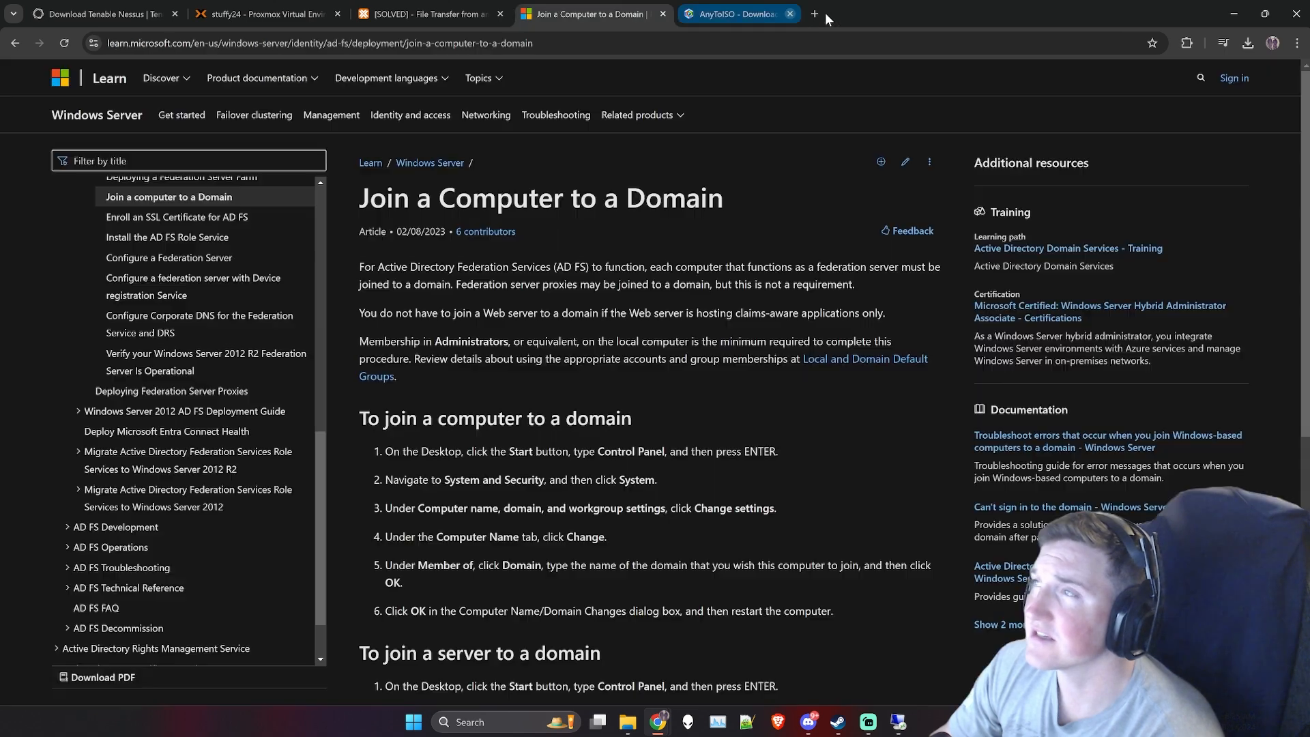
click(411, 13)
click(266, 14)
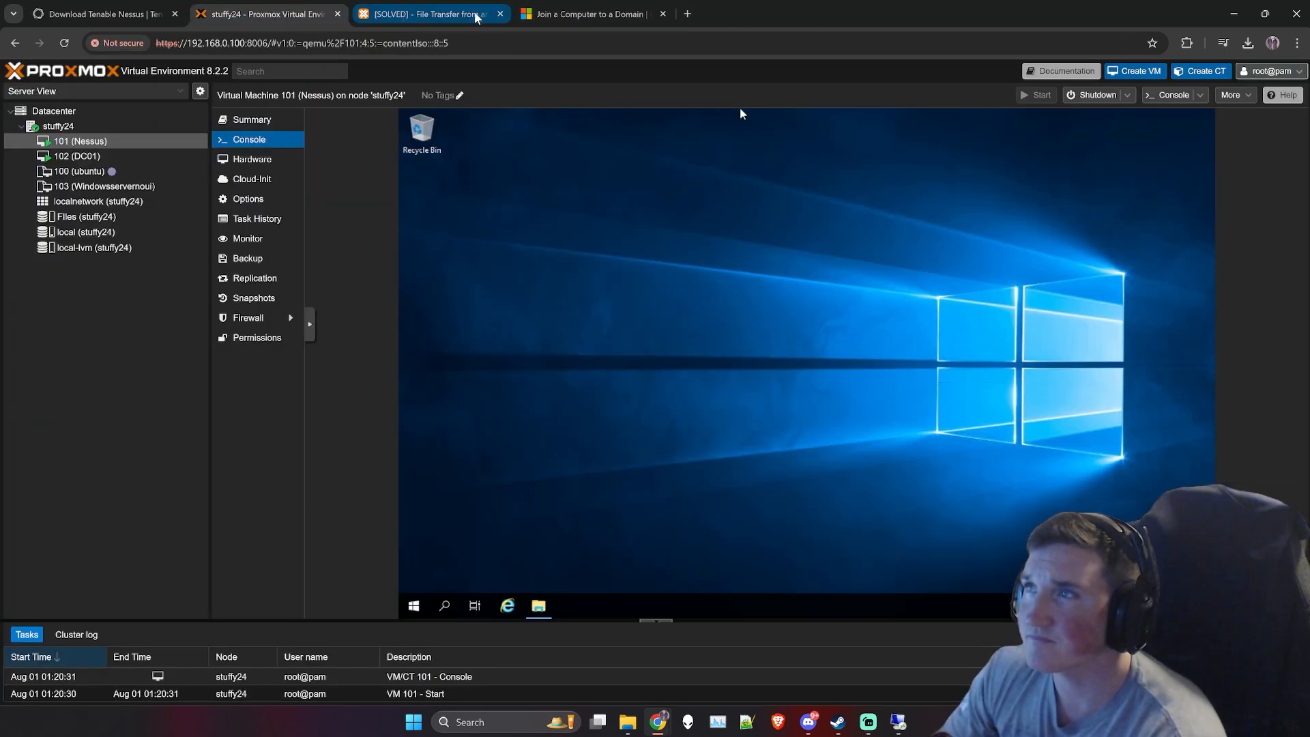
click(500, 14)
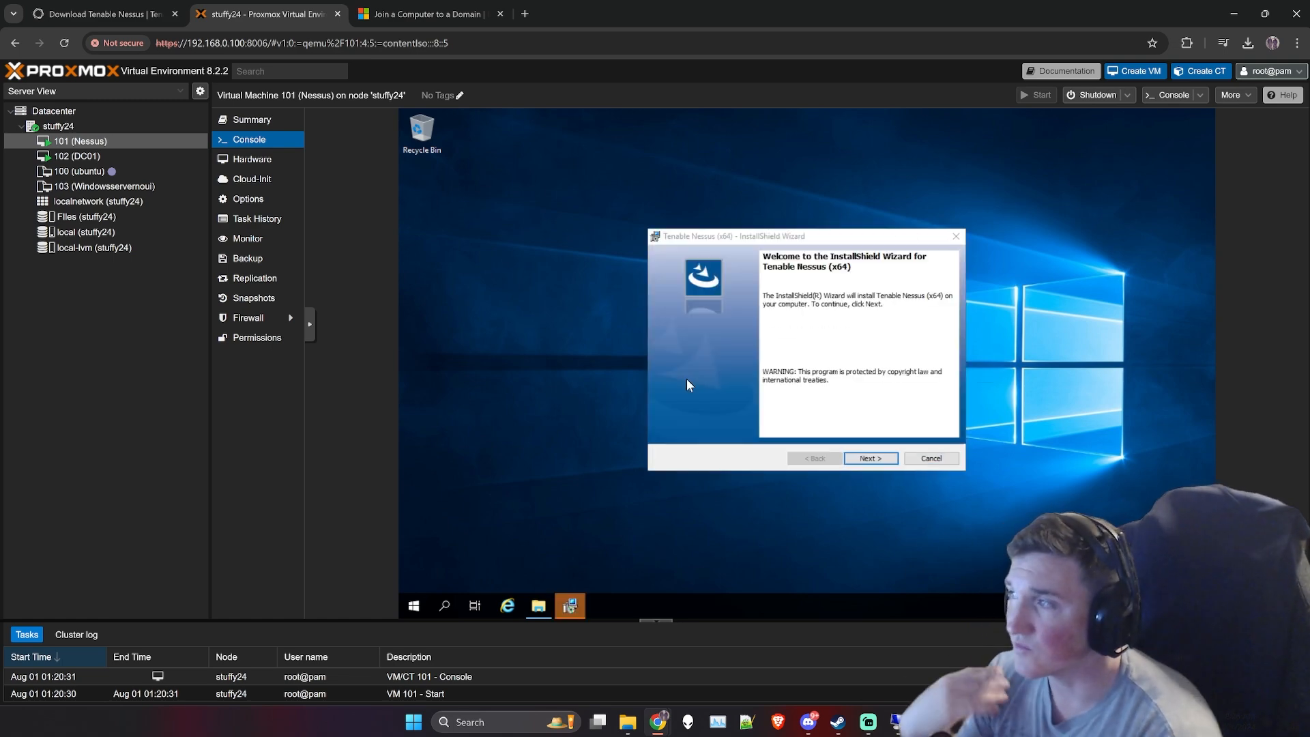
- Accept the license agreement in the Tenable Nessus (x64) wizard, keep the default destination folder and start the installation
click(879, 462)
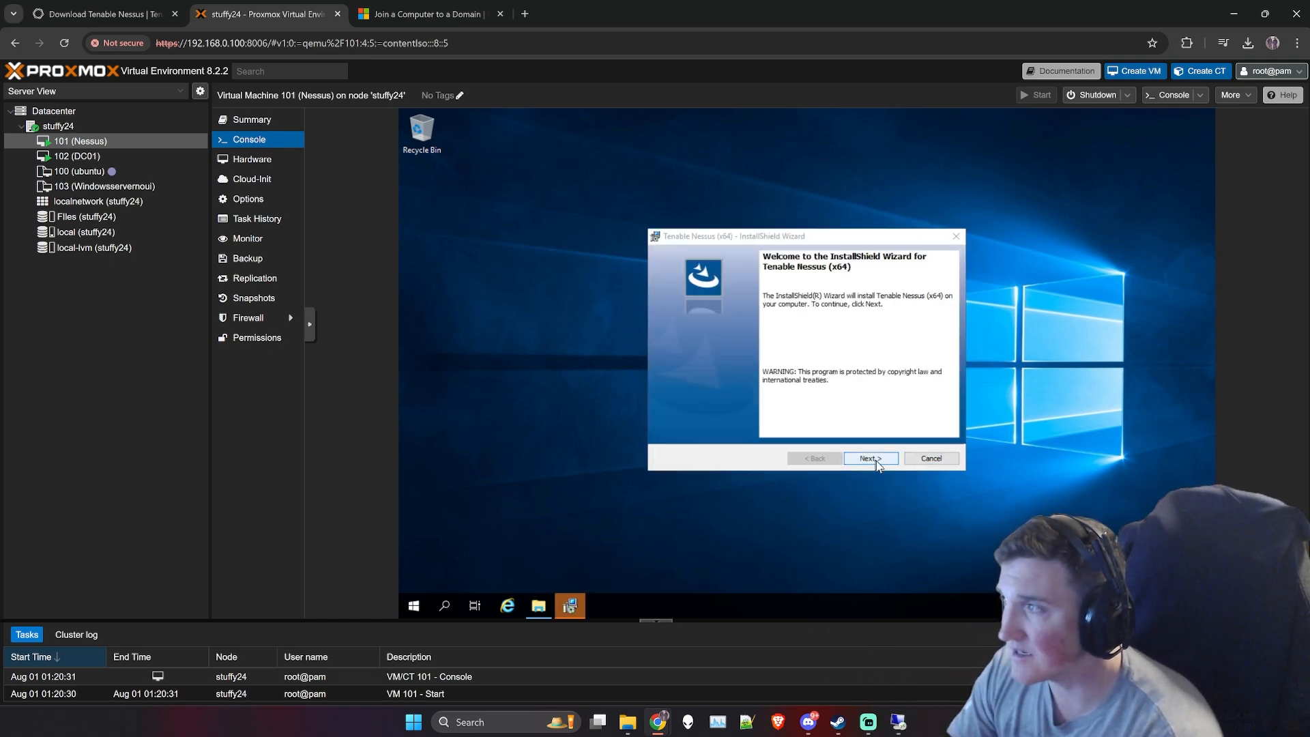
click(876, 461)
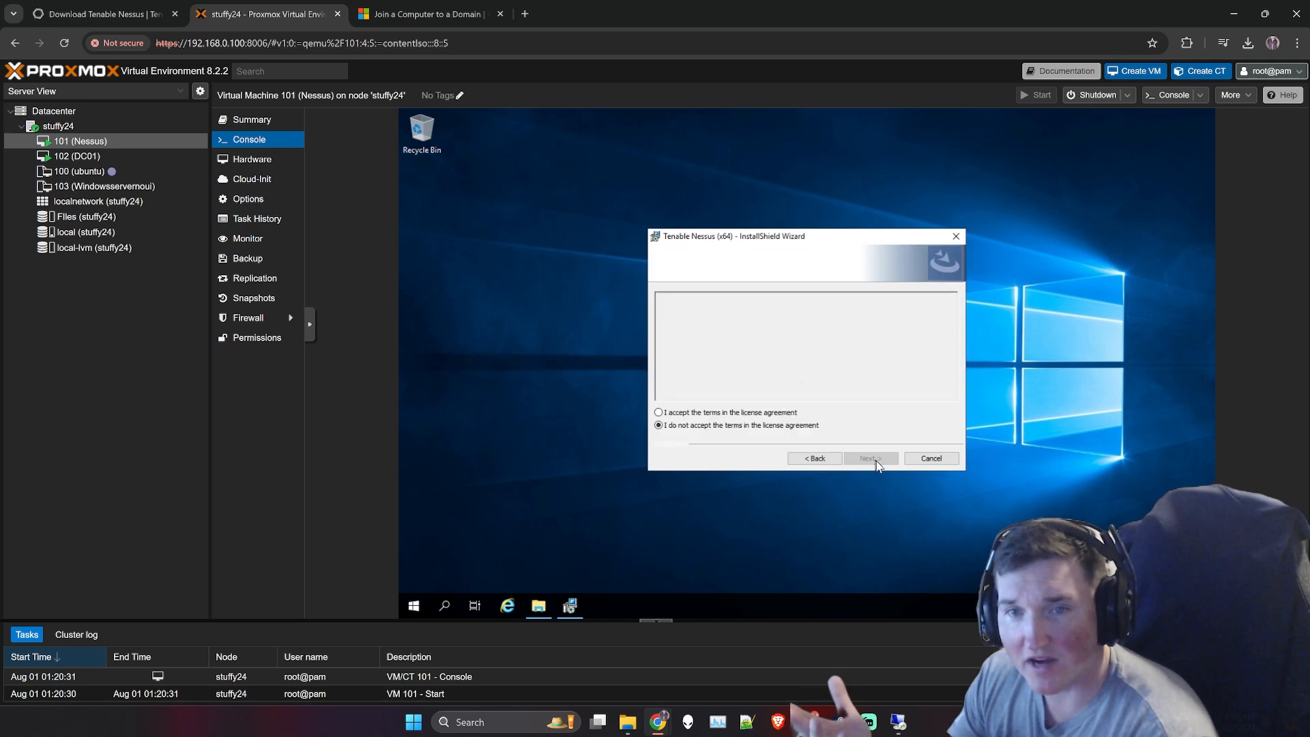
click(727, 413)
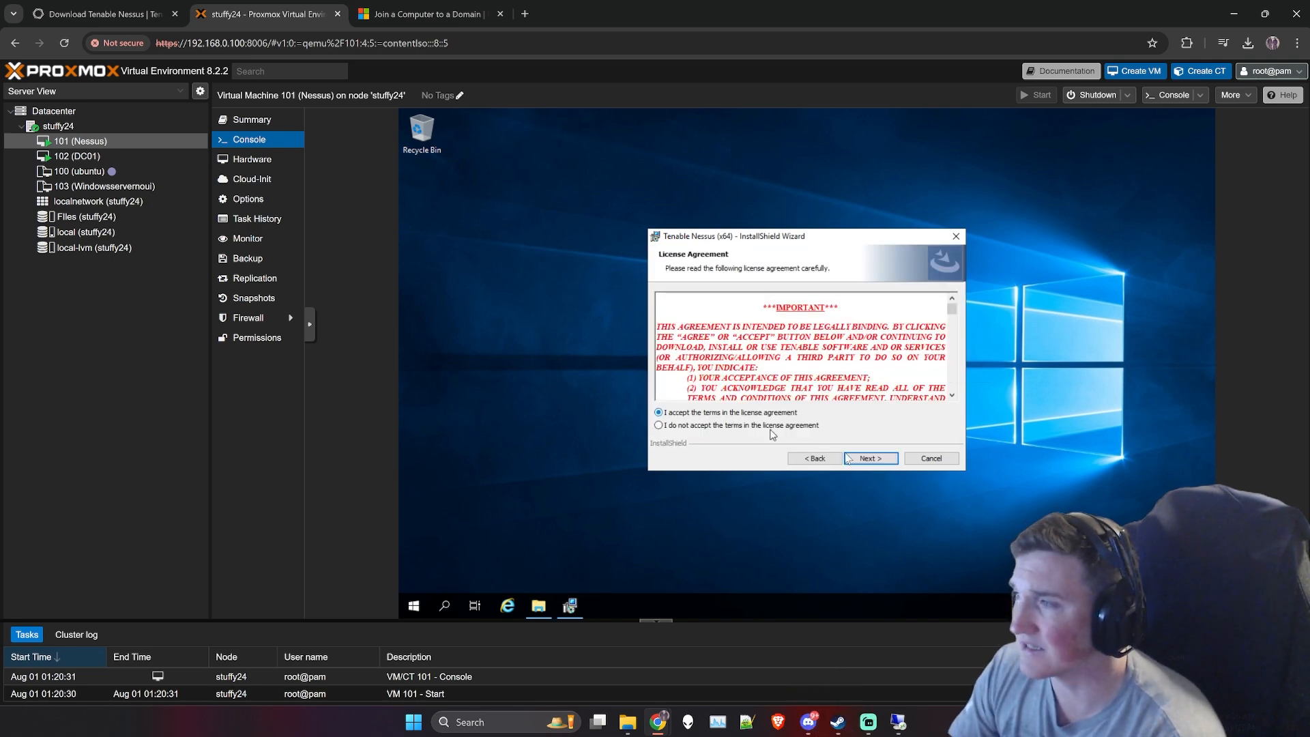
click(868, 459)
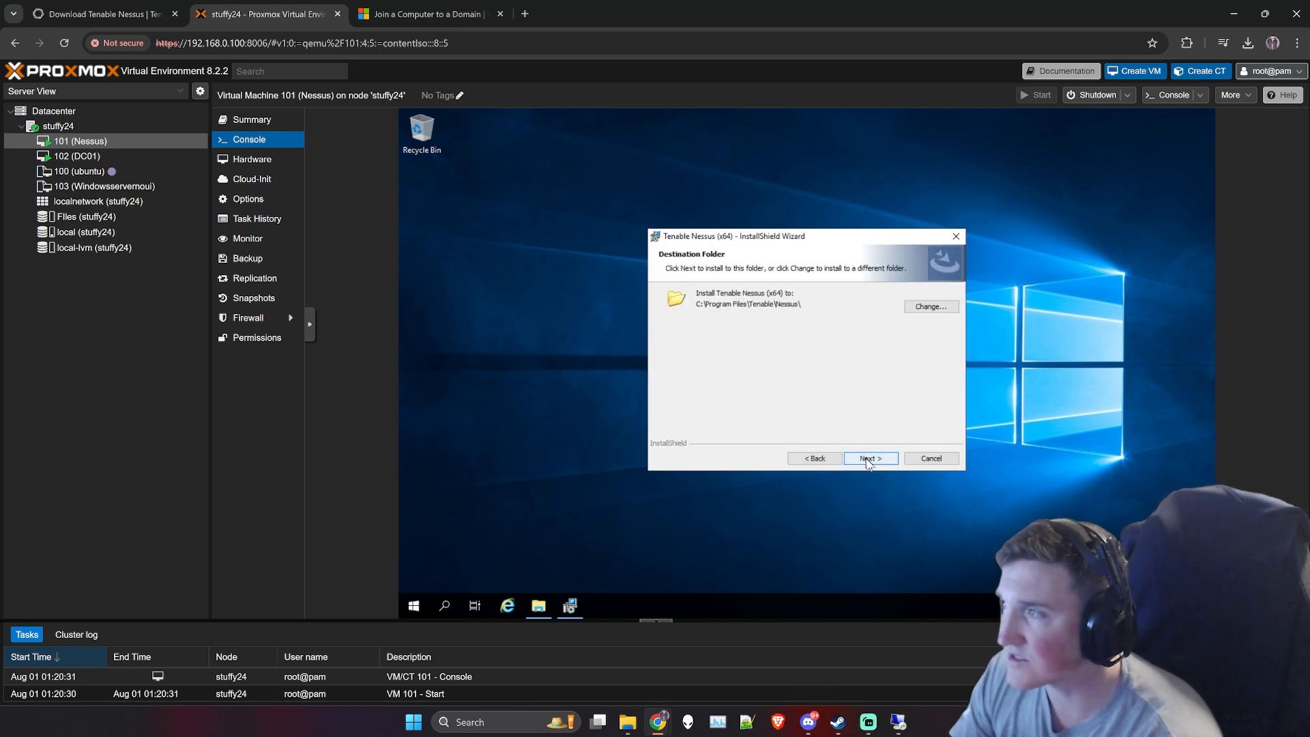
click(868, 461)
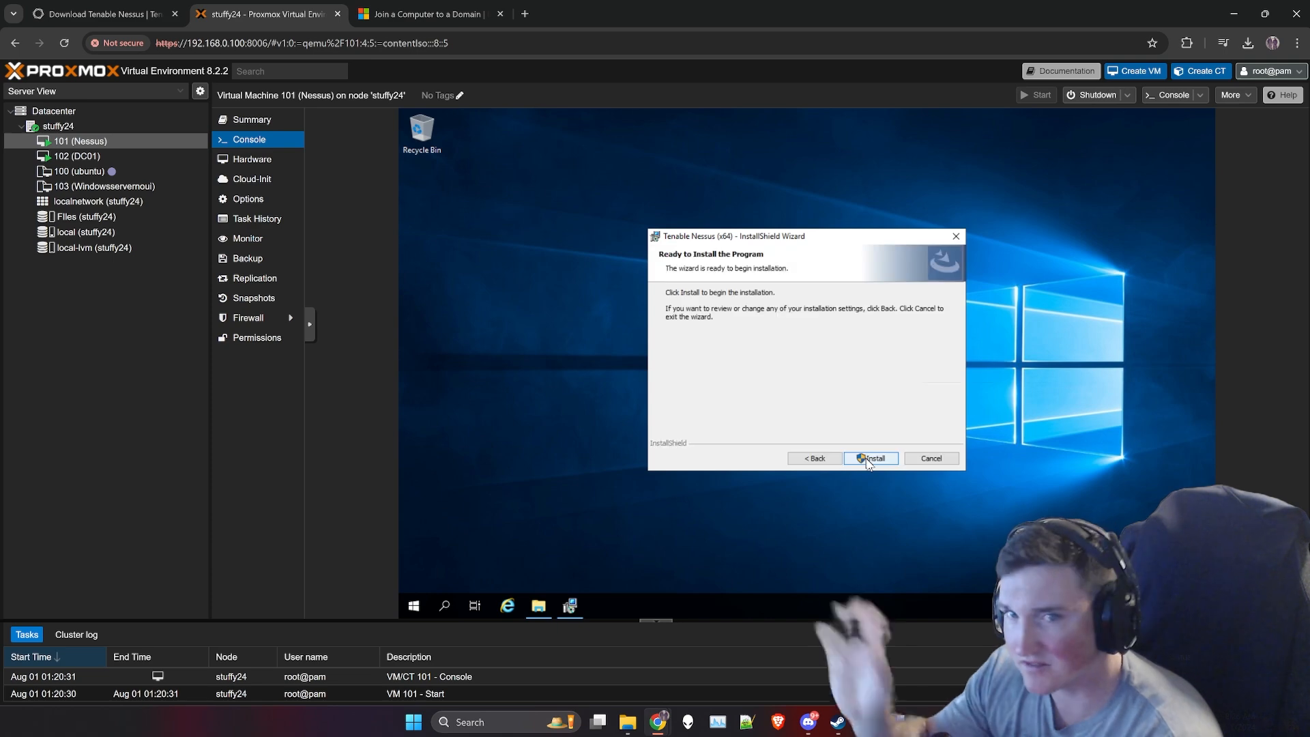
click(868, 459)
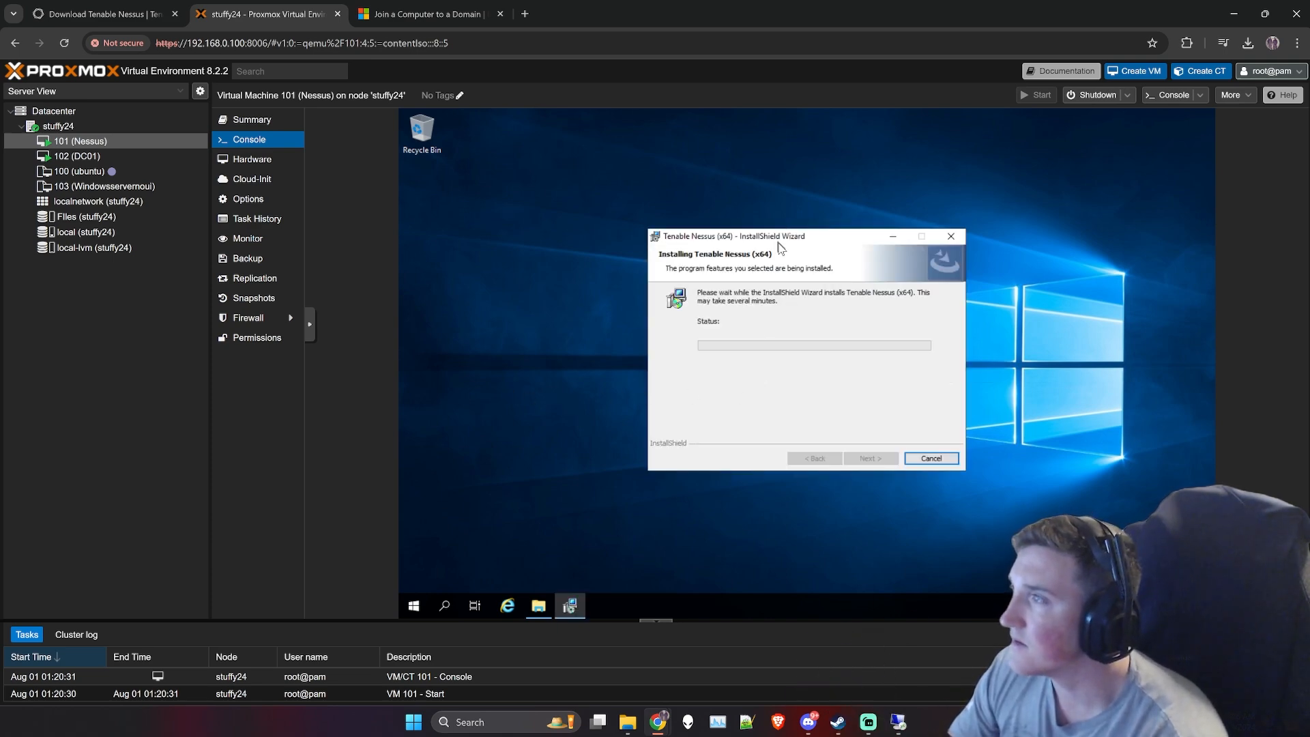
drag(782, 241, 768, 241)
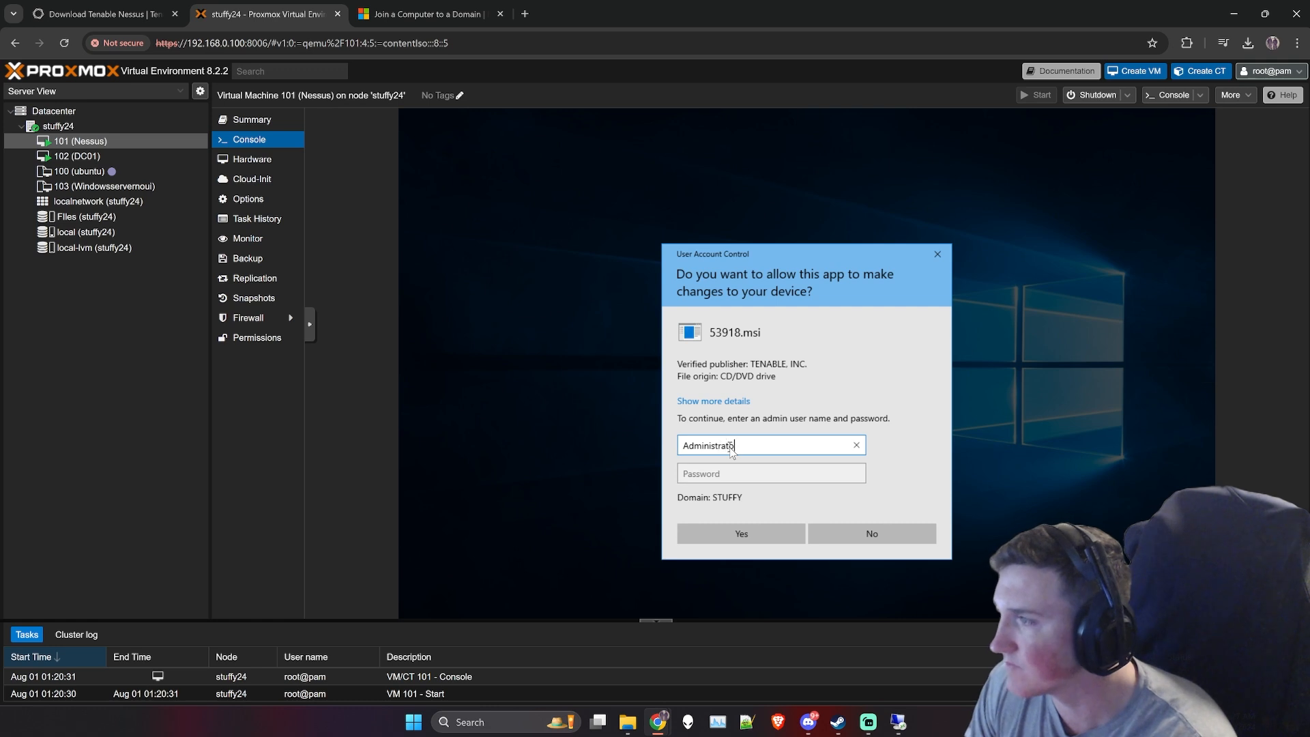
- Authorize the Tenable installer in User Account Control with the STUFFY domain's Administrator account and its password
key(Tab)
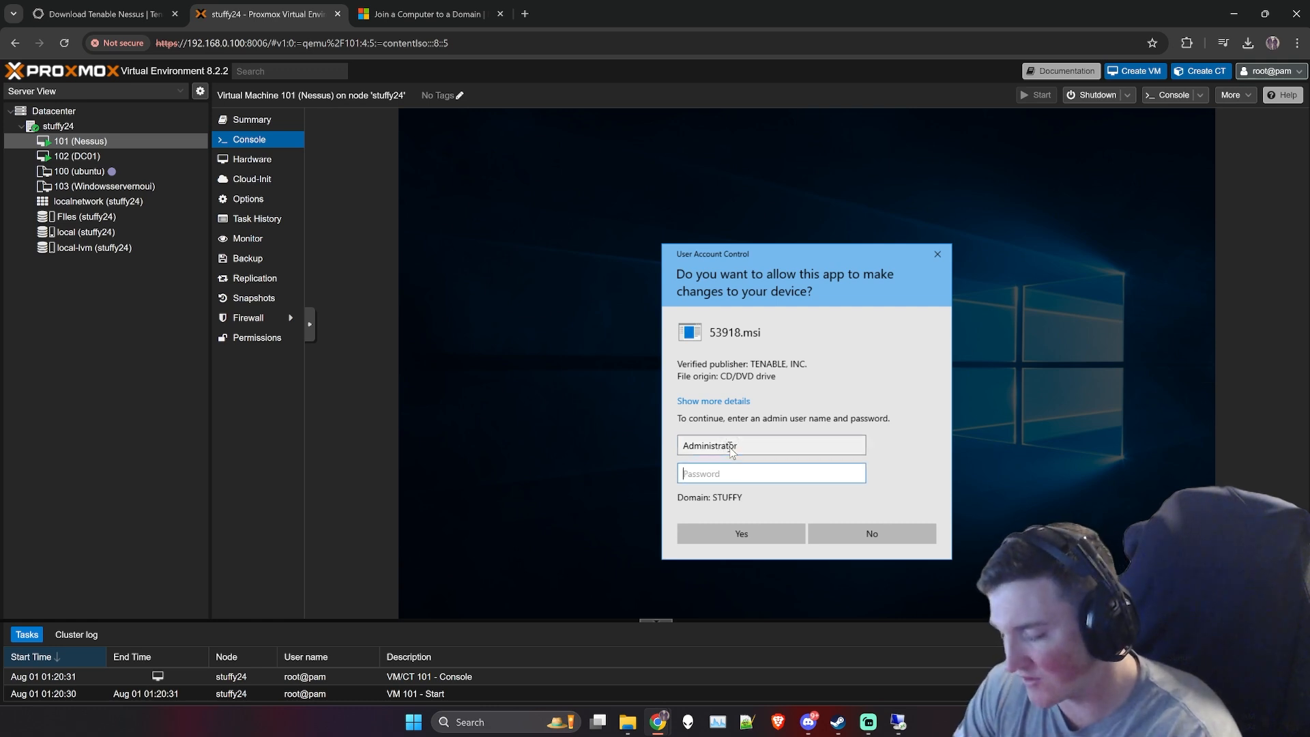
text(*****)
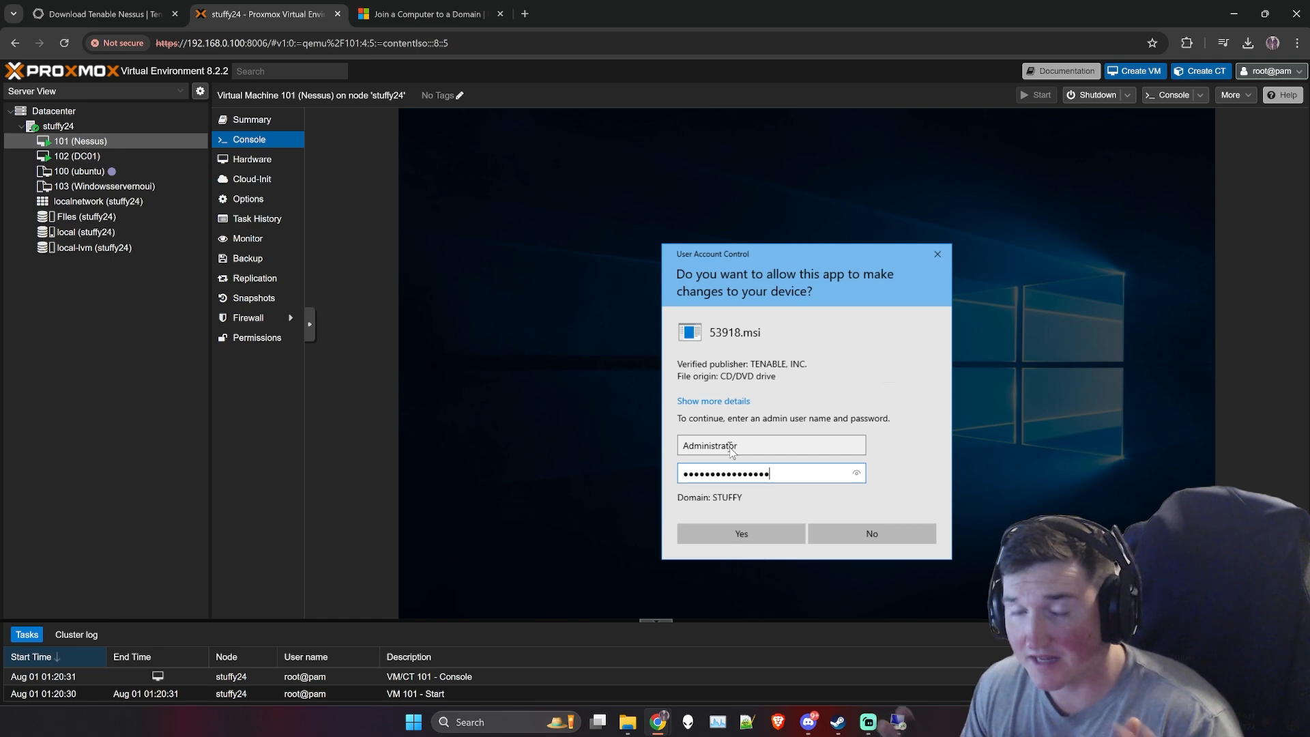
click(745, 529)
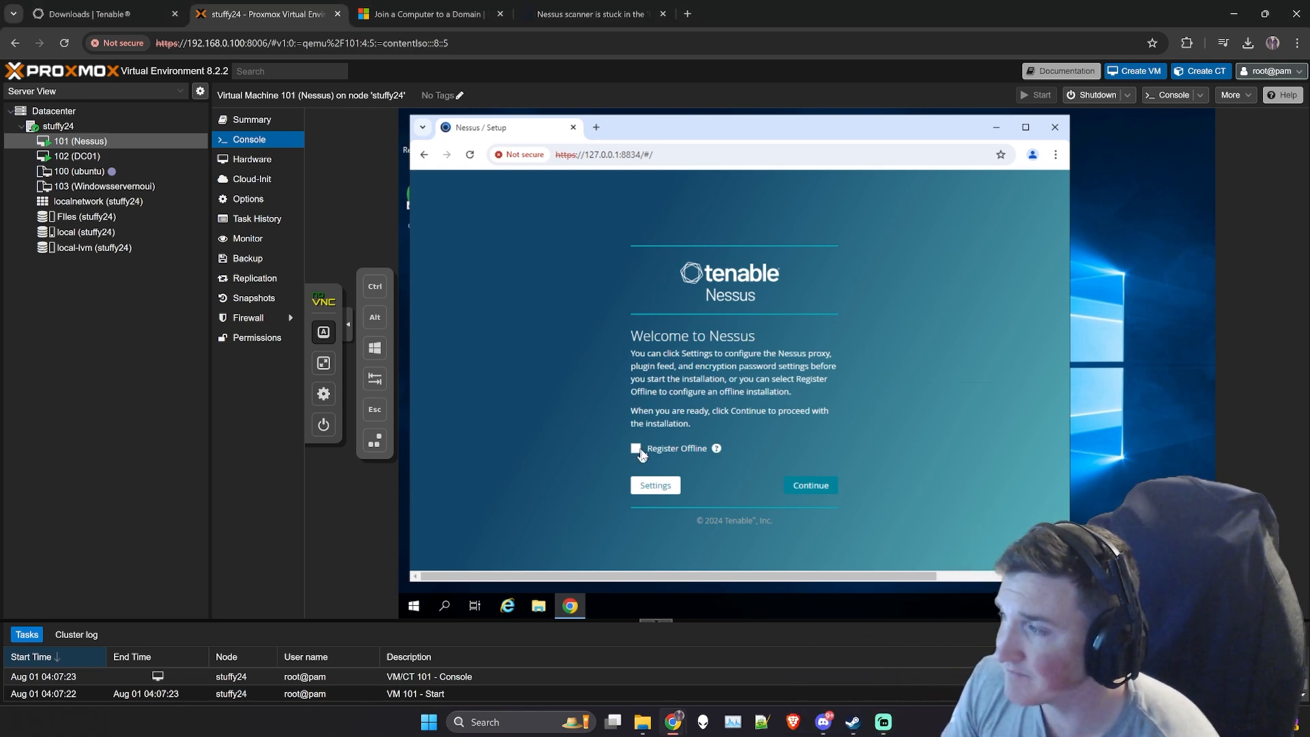
- Choose offline registration in the Nessus setup and select Nessus Essentials as the product, checking the other deployment options' descriptions
click(637, 448)
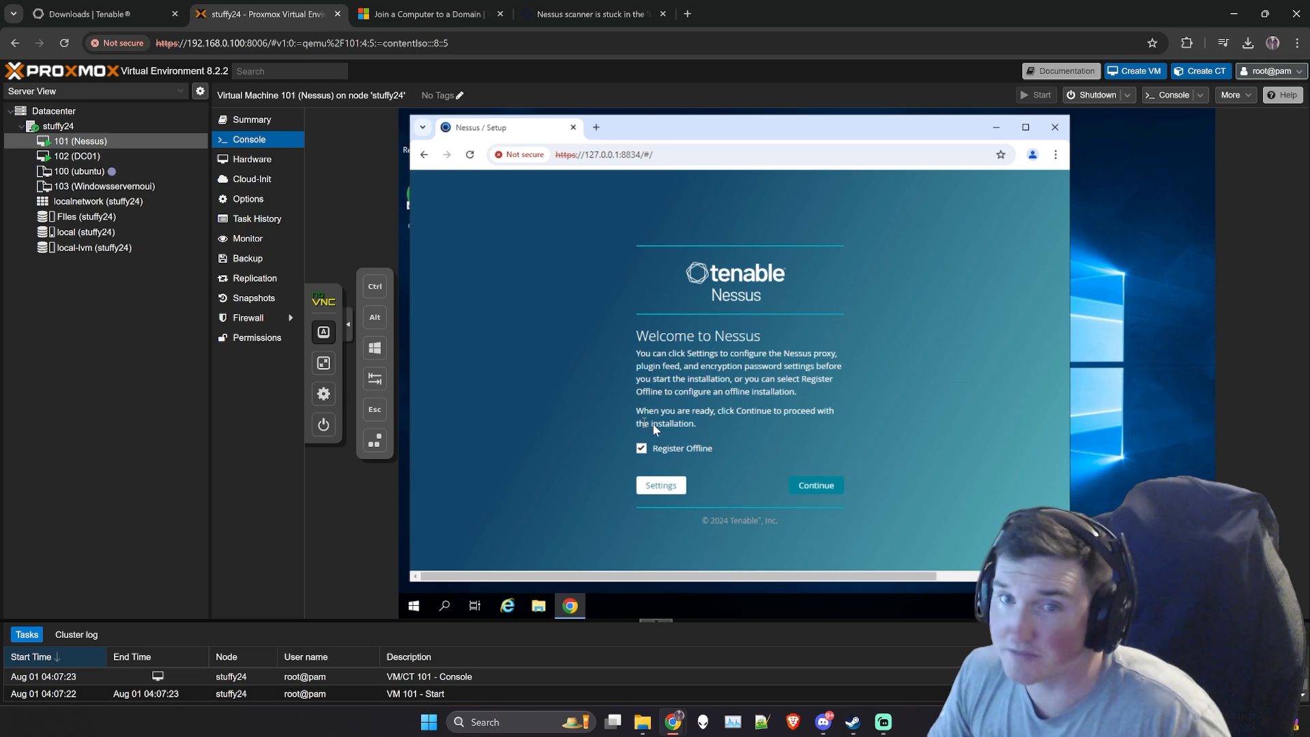
click(823, 486)
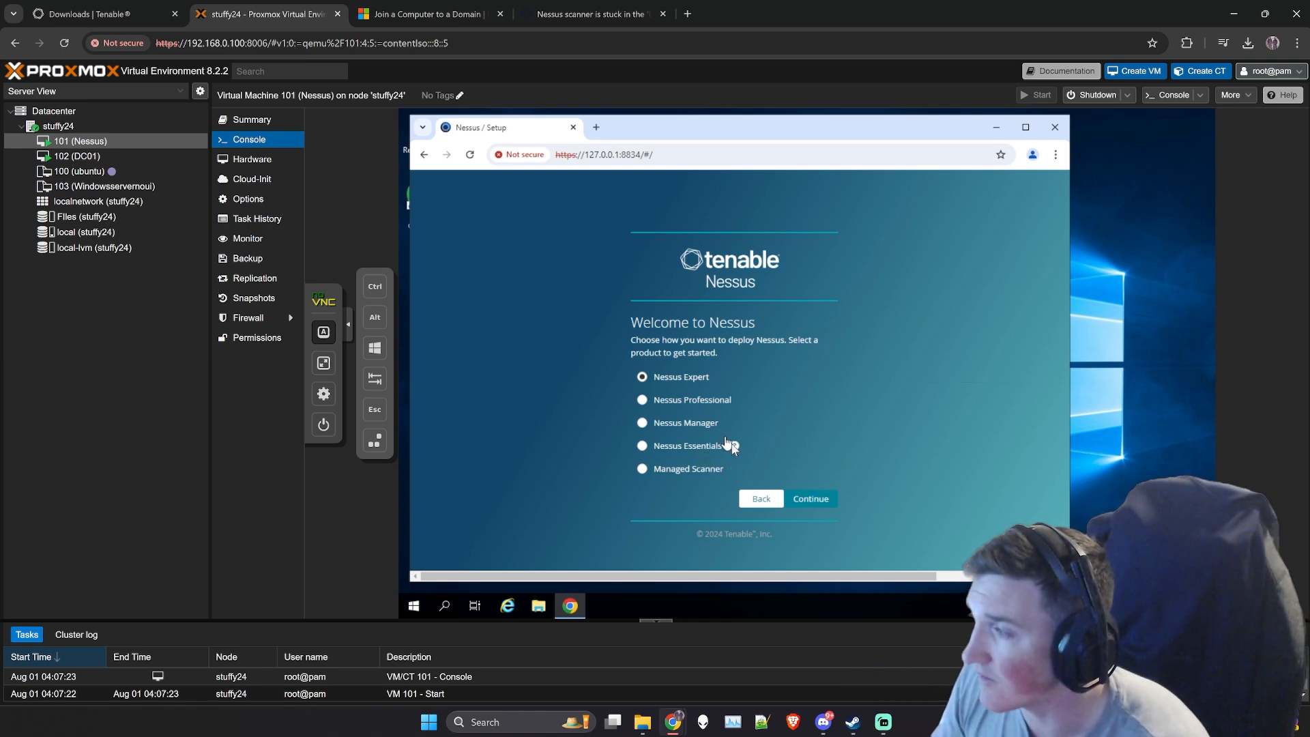
mouse_move(733, 448)
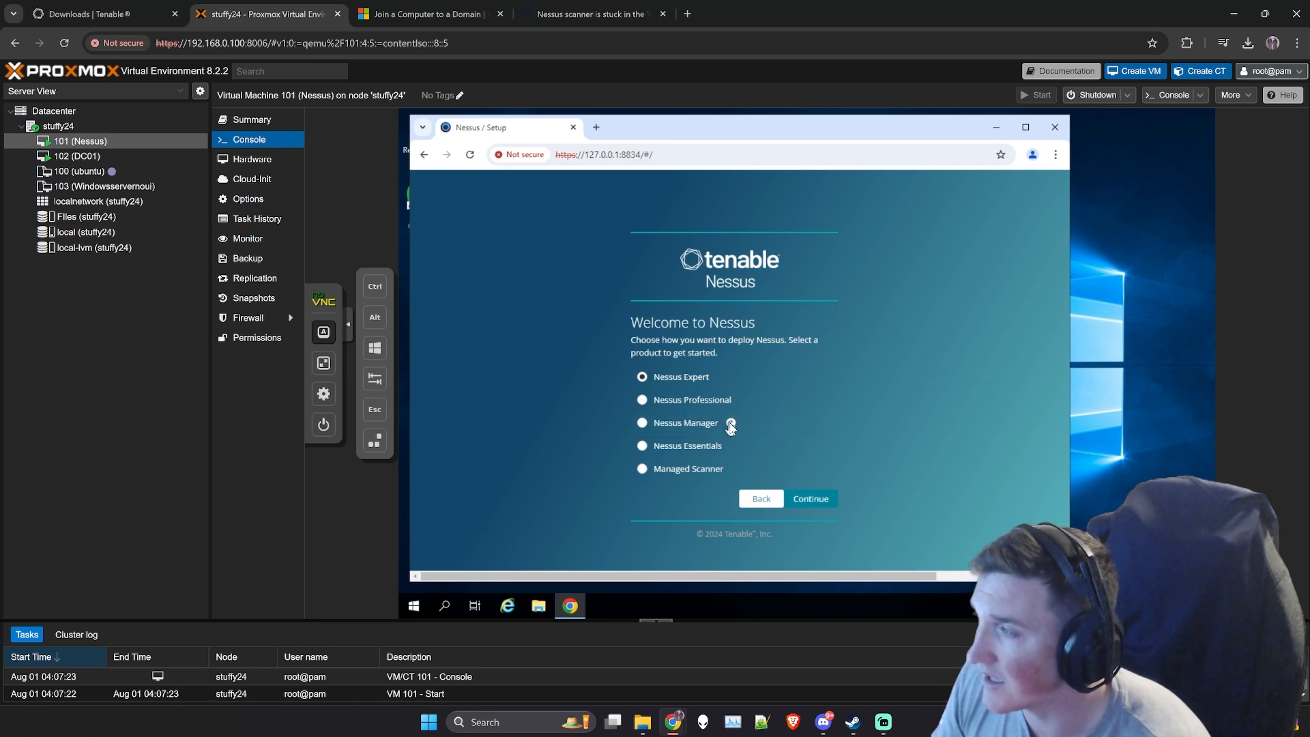
mouse_move(731, 425)
mouse_move(743, 403)
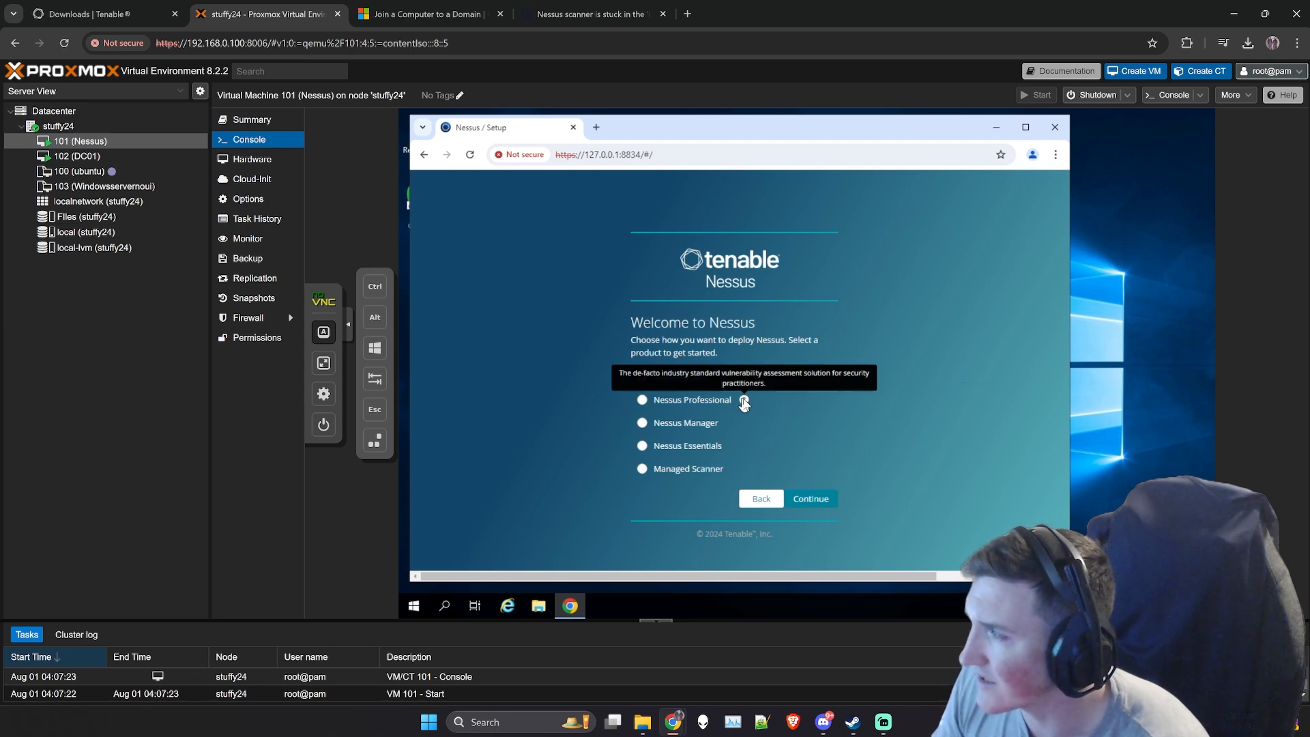
mouse_move(724, 380)
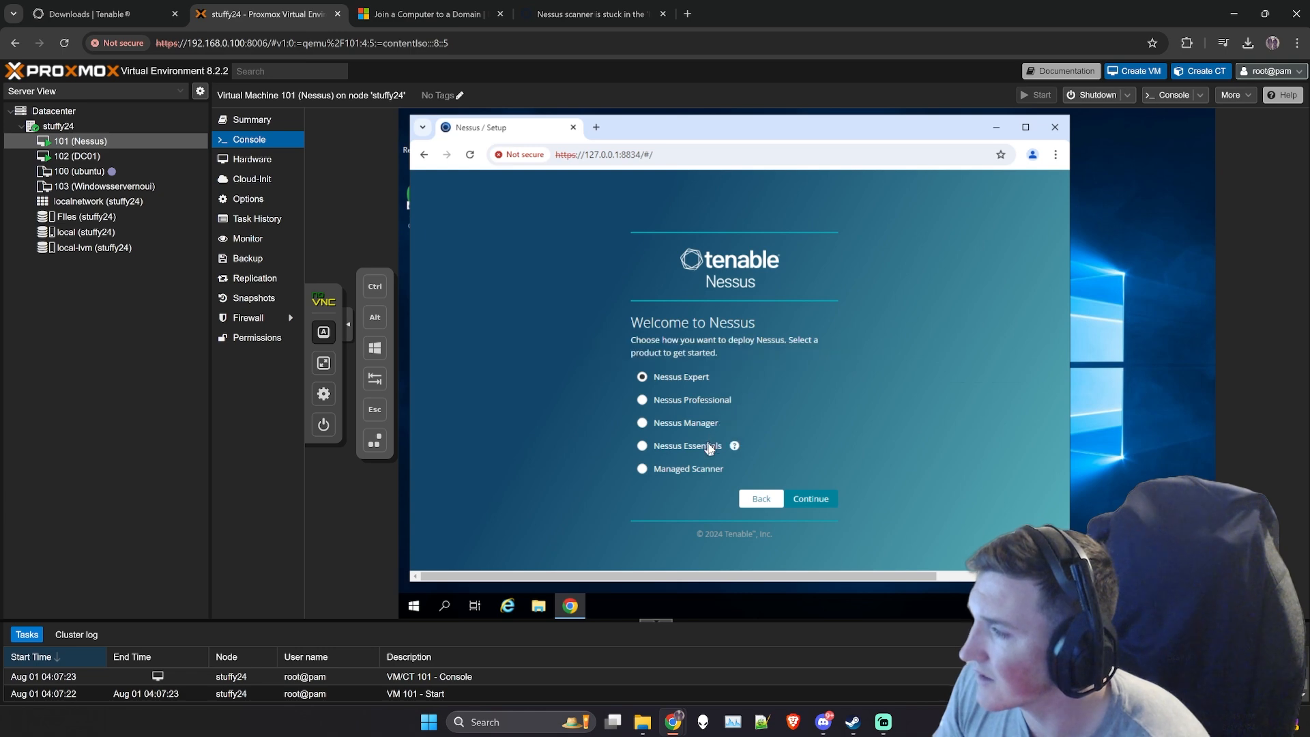
click(642, 446)
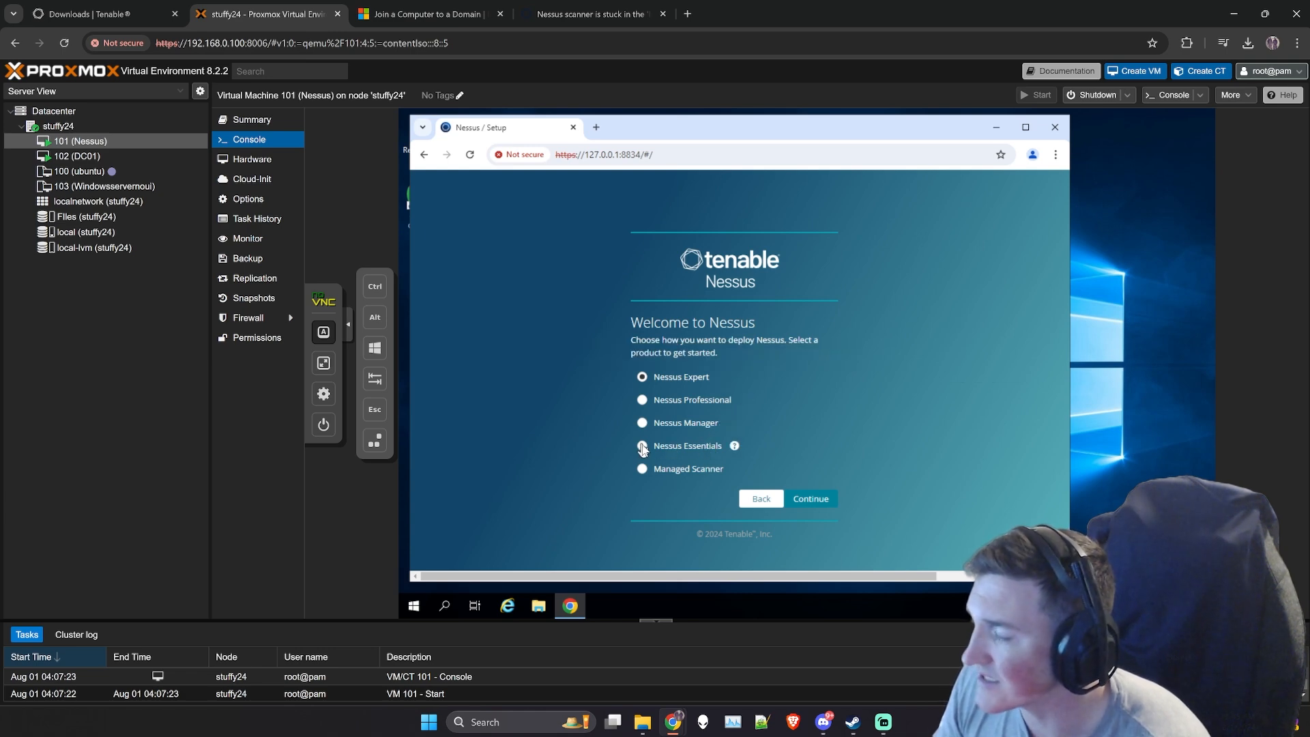
click(800, 503)
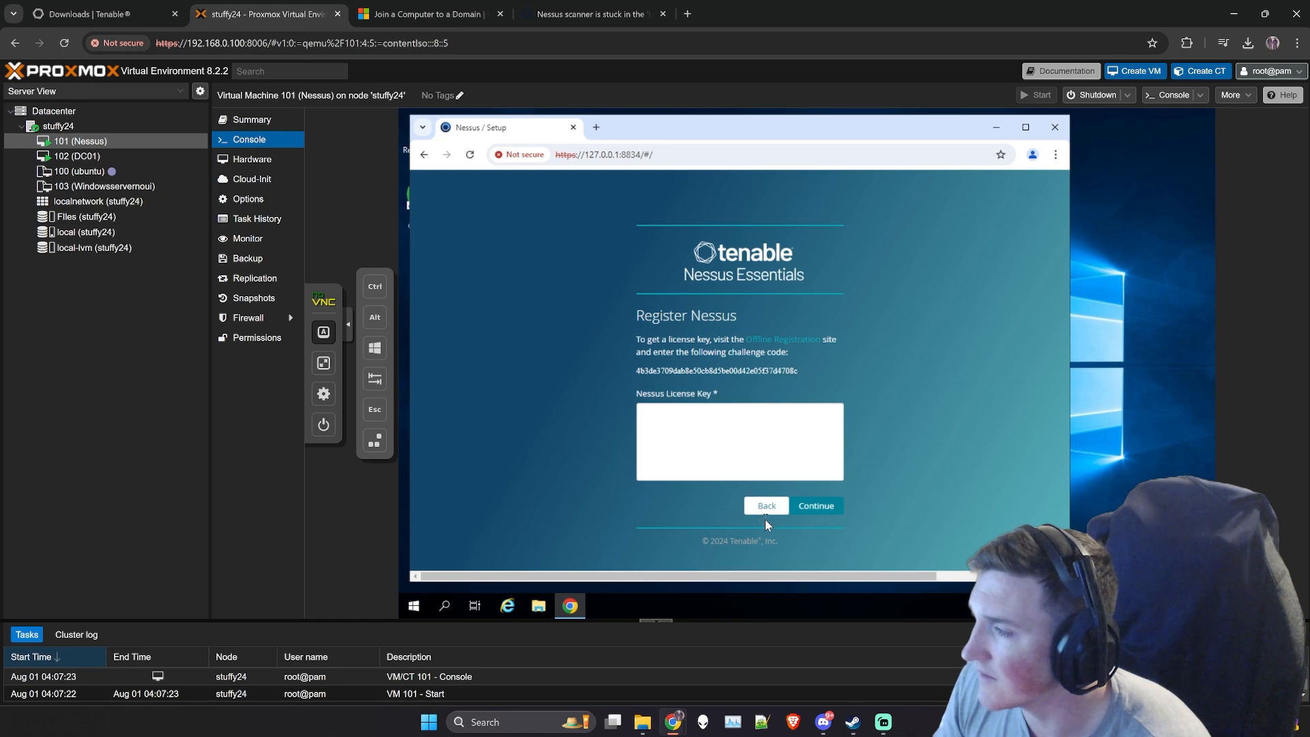
- Return to the Nessus product selection, choose Nessus Essentials again and continue to the license key registration
click(749, 504)
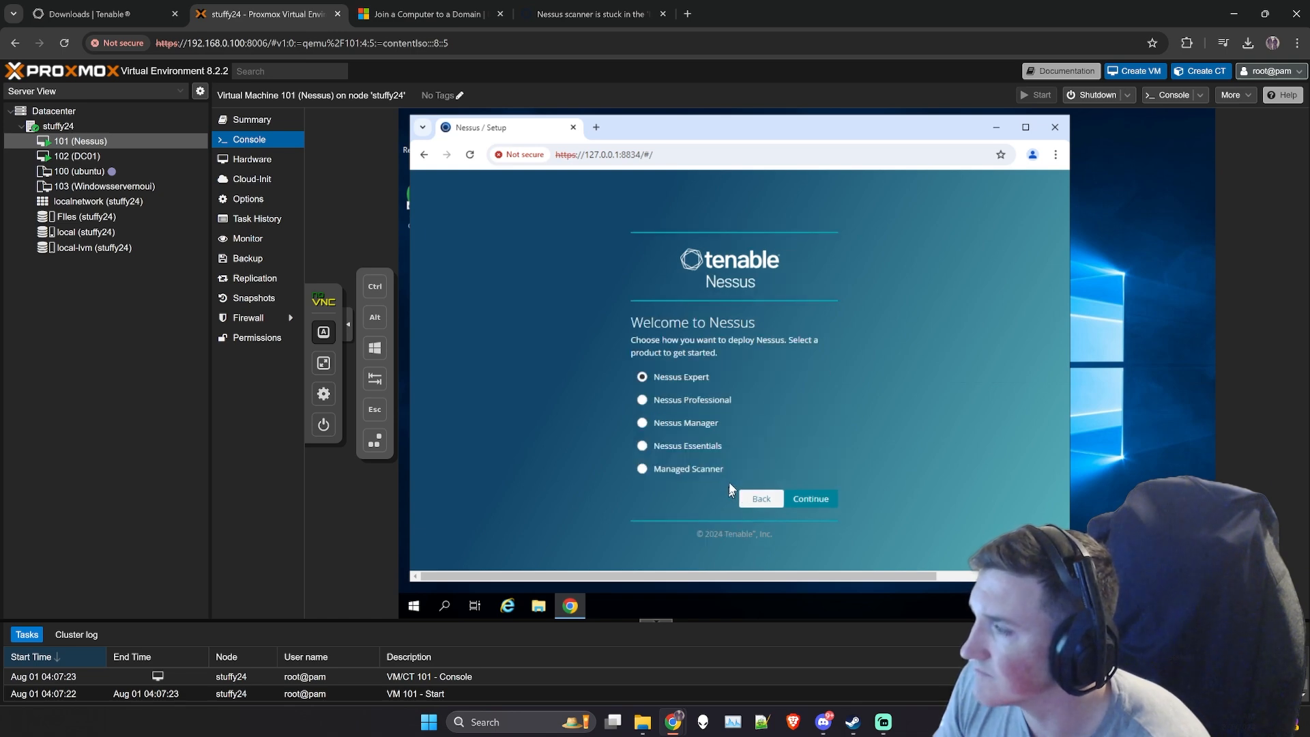
mouse_move(736, 471)
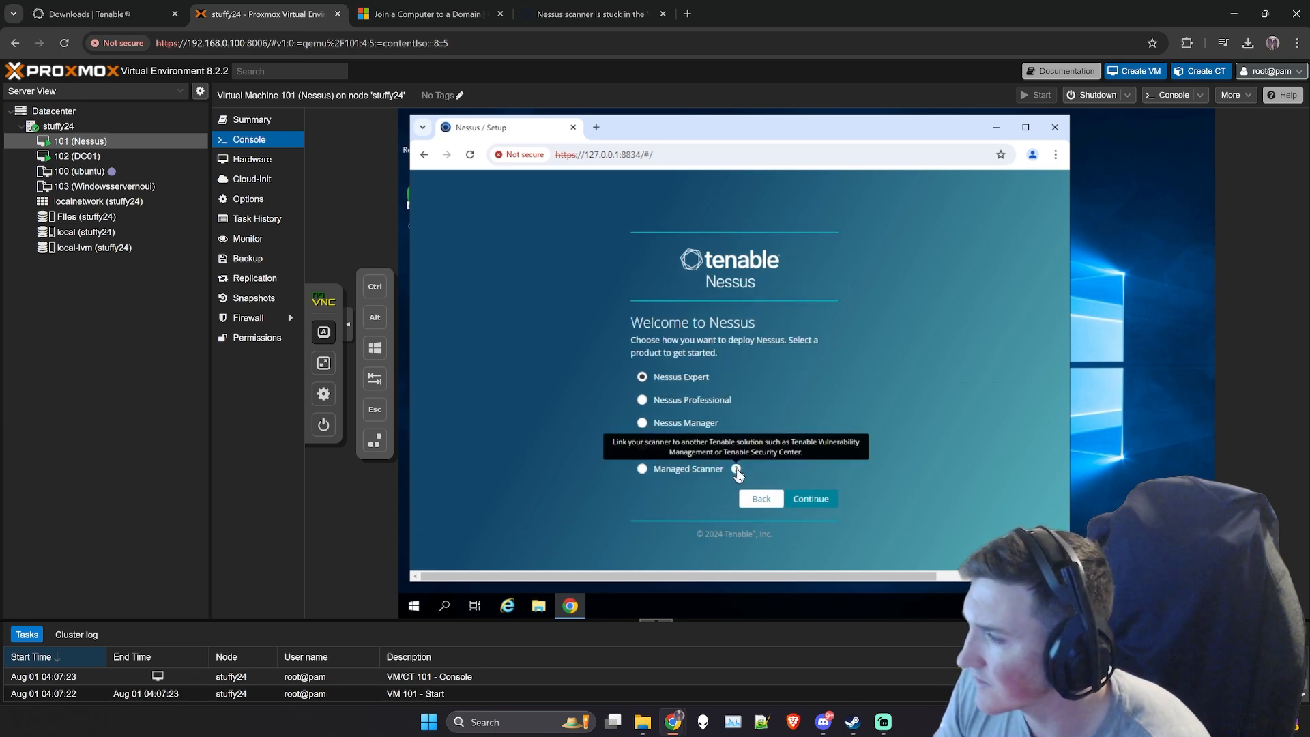
click(667, 447)
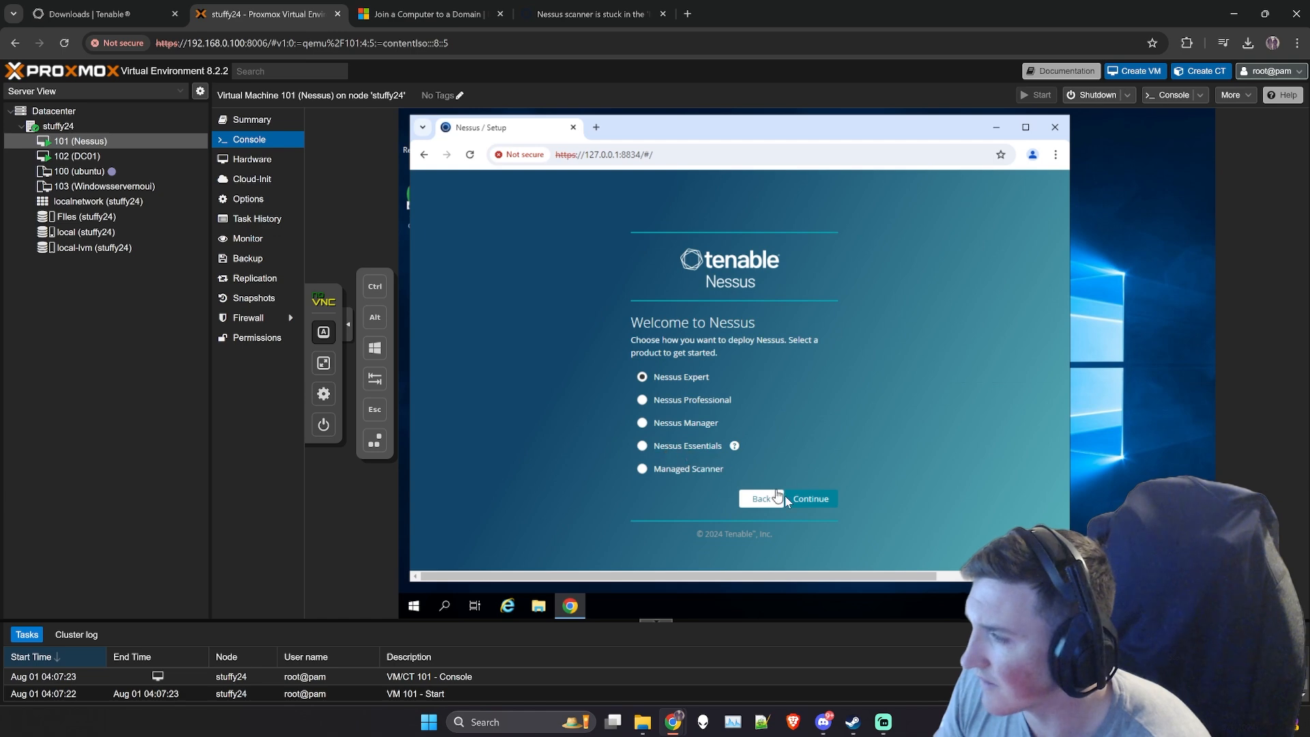
click(817, 501)
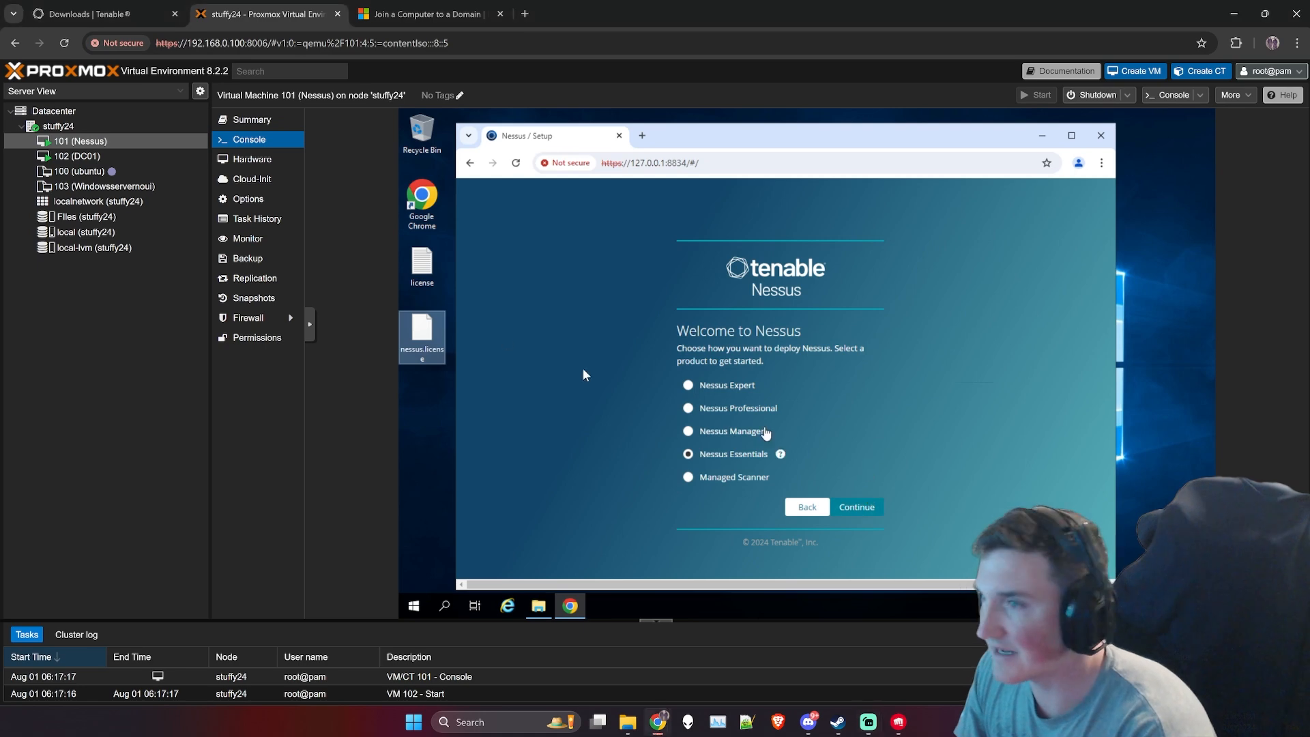
click(849, 508)
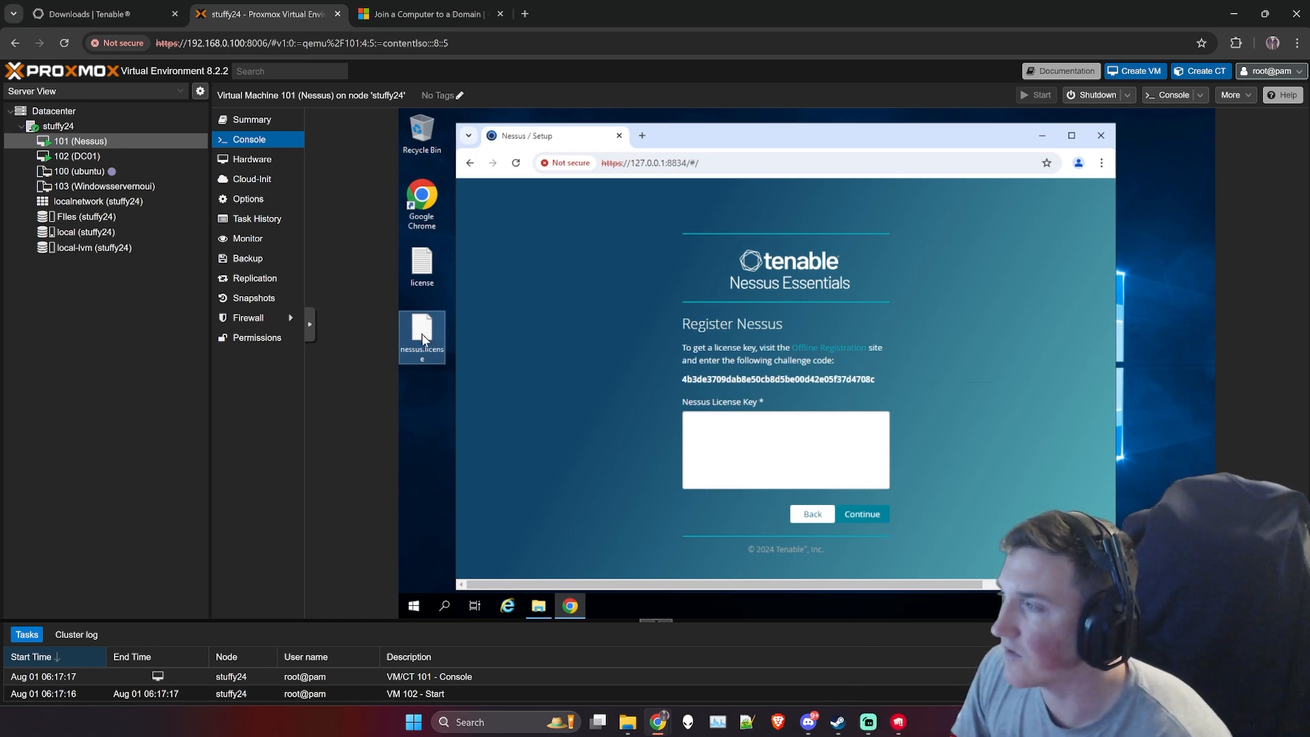
- Copy the entire Tenable license text from the license file on the virtual machine's desktop and minimize Notepad
click(421, 262)
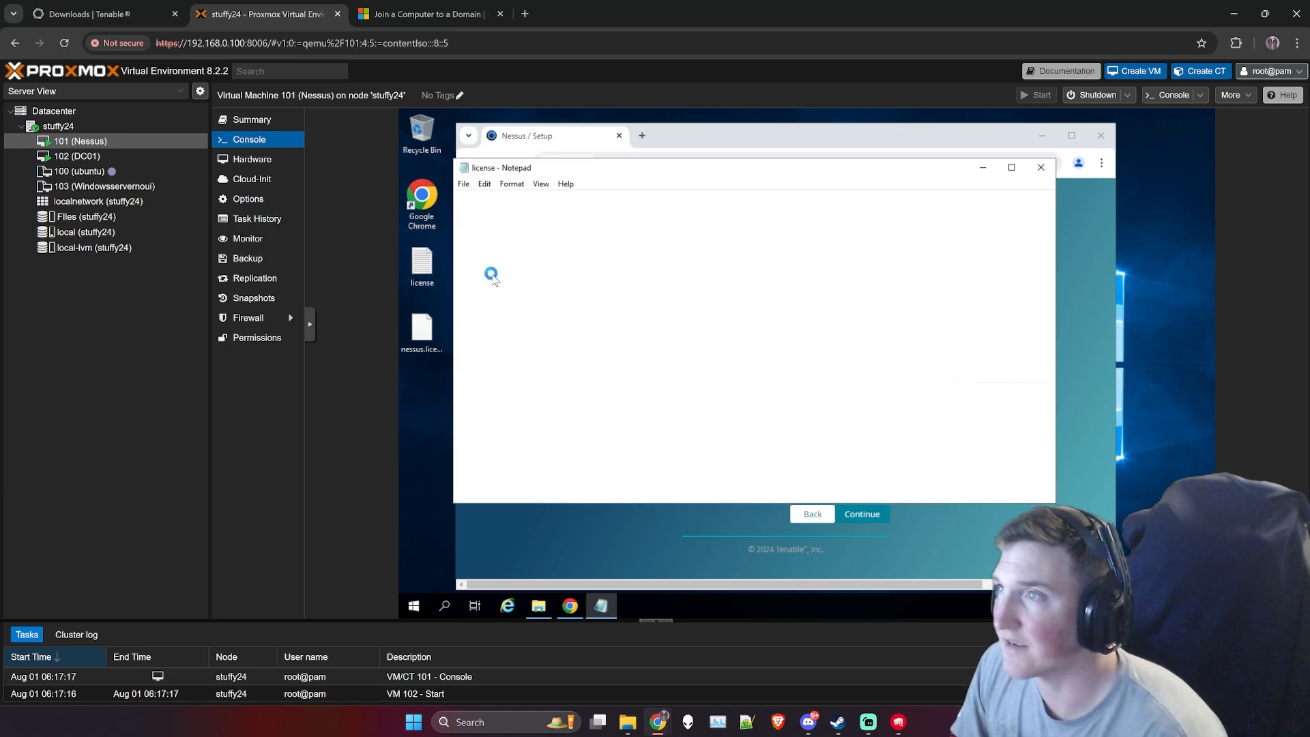
drag(622, 426, 442, 193)
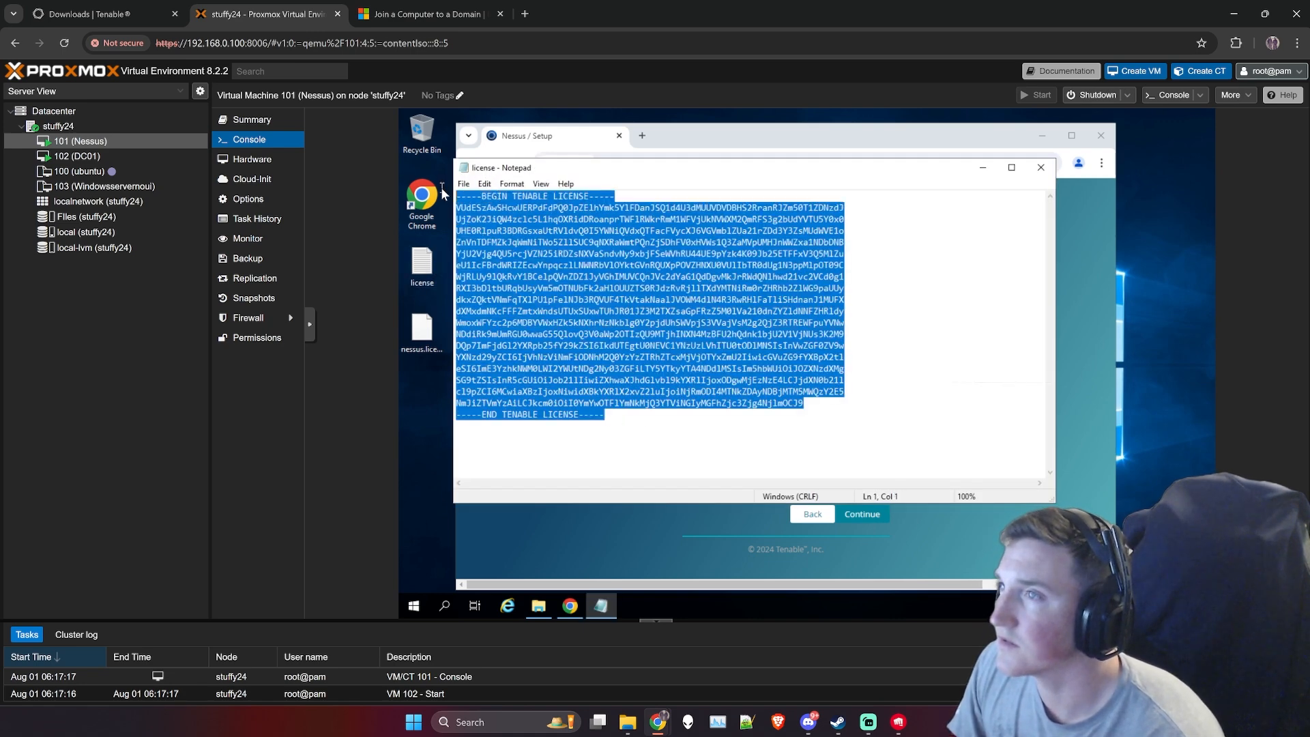
right_click(495, 215)
click(531, 248)
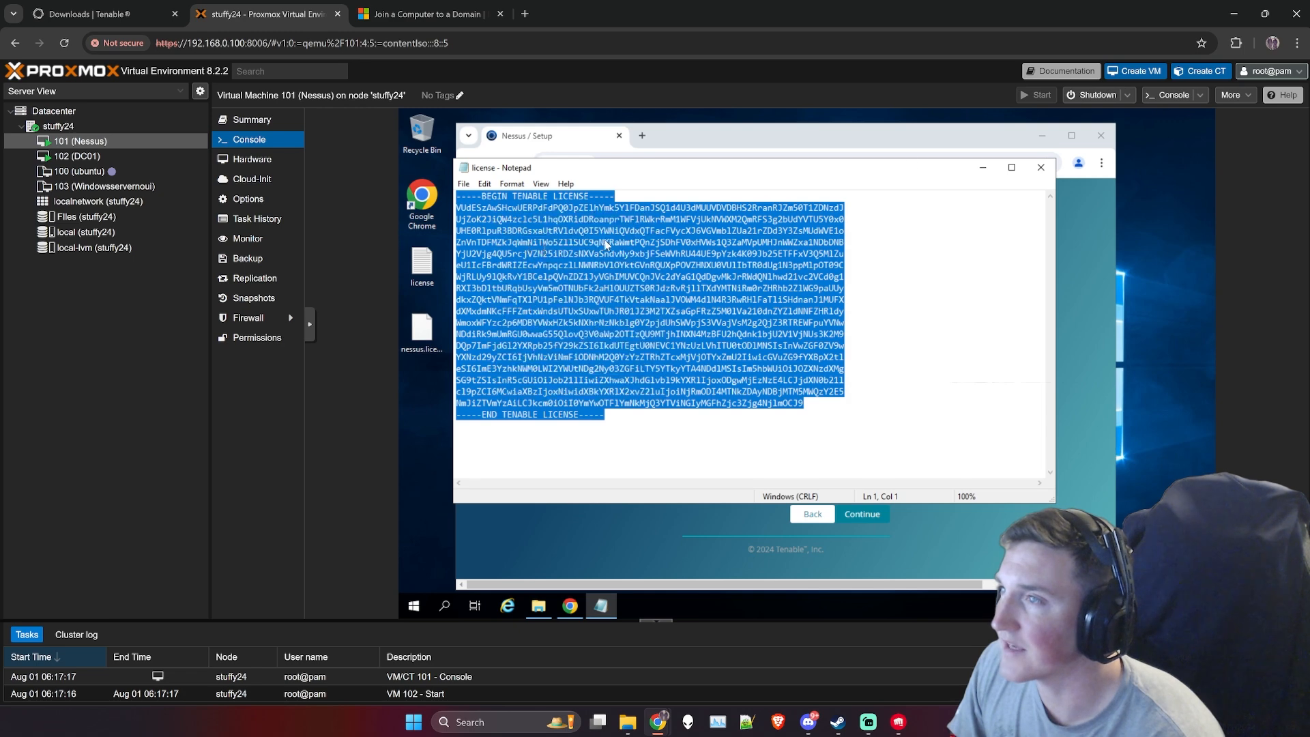
click(980, 167)
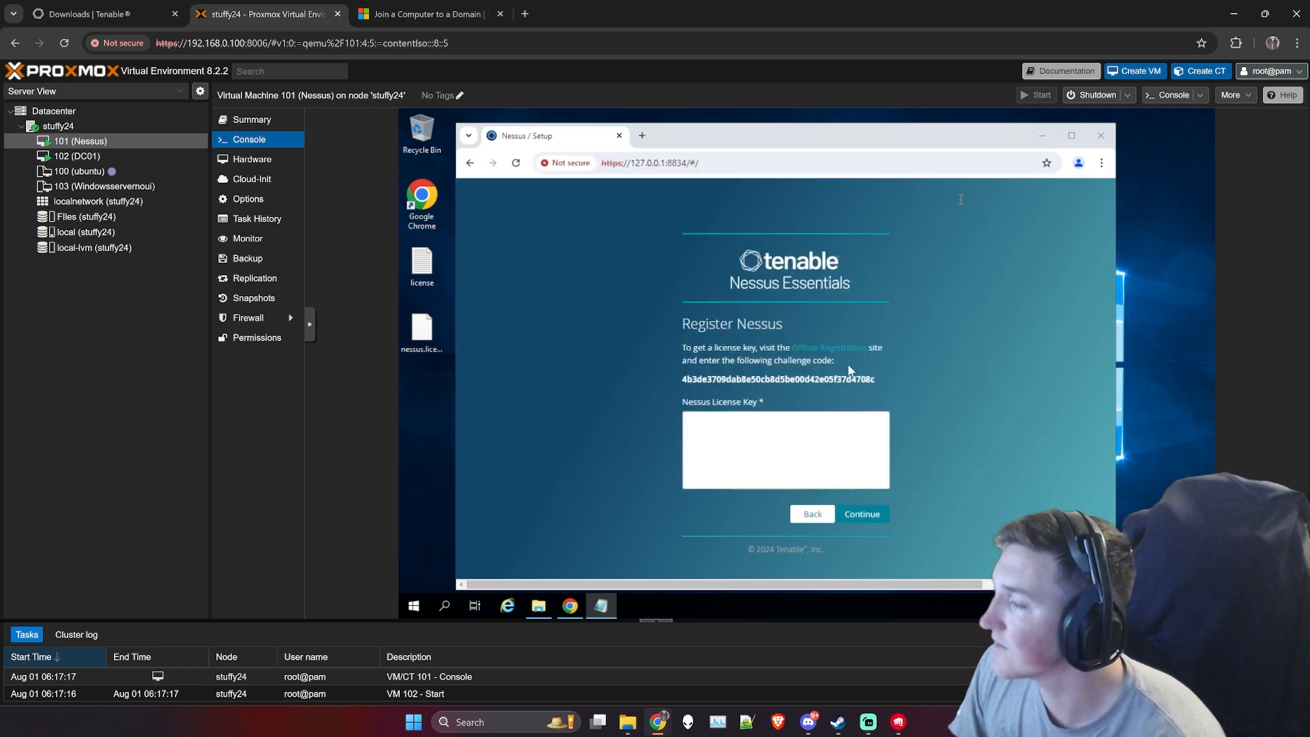
- Paste the copied license into the Nessus License Key field and continue the registration
click(813, 448)
key(ctrl+v)
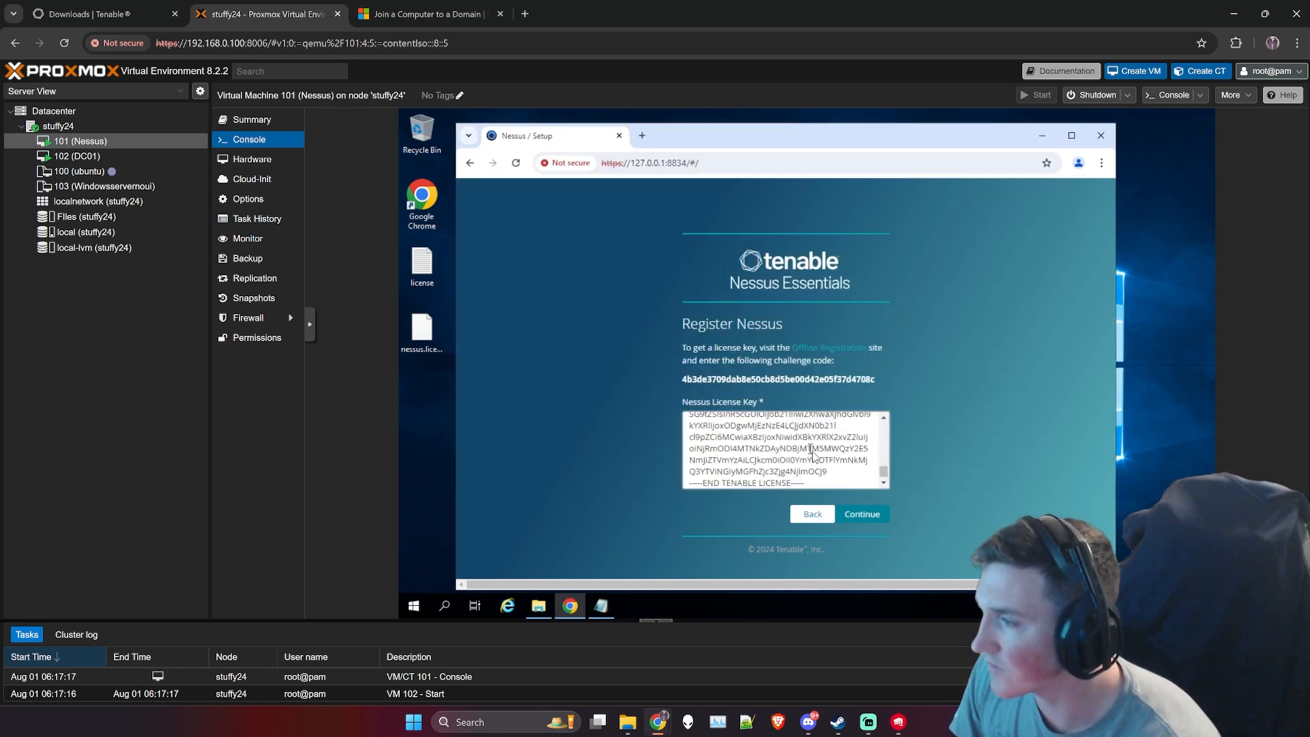
click(858, 515)
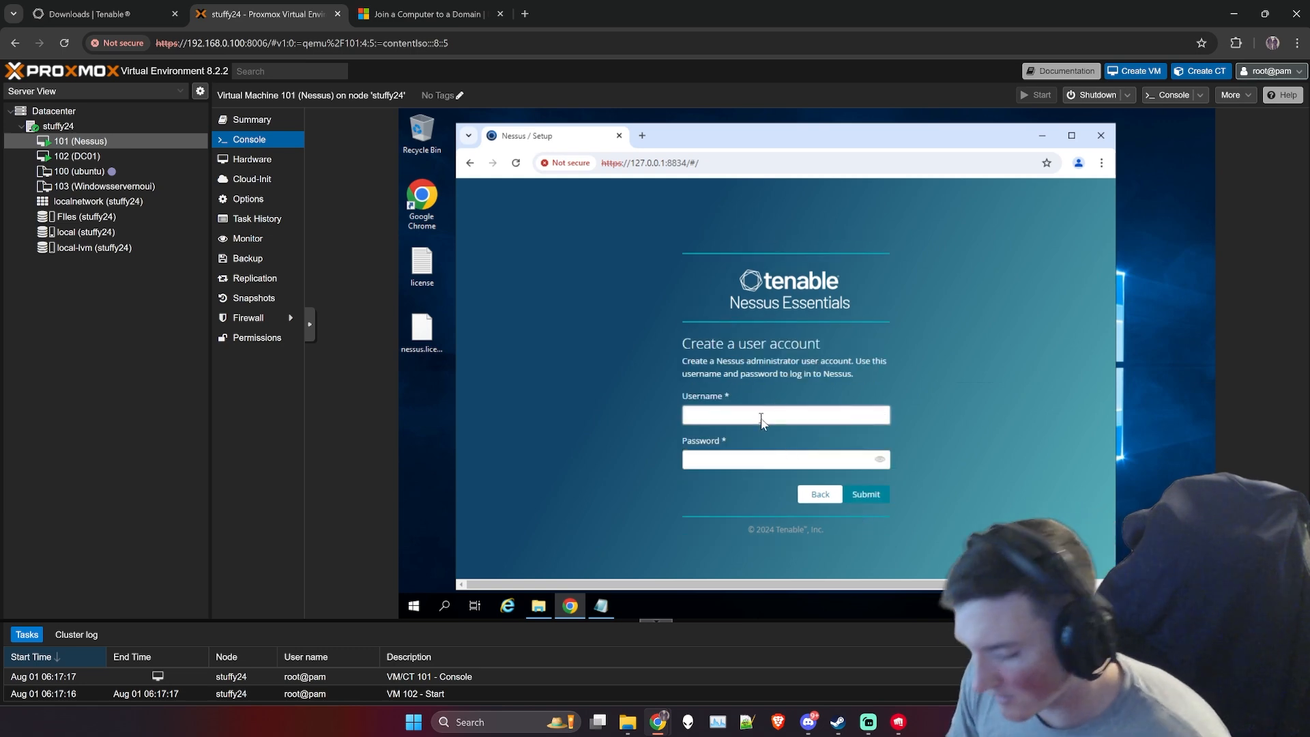
- Create the Nessus administrator account with the username stuffy and the account password, and submit it
text(stuffy)
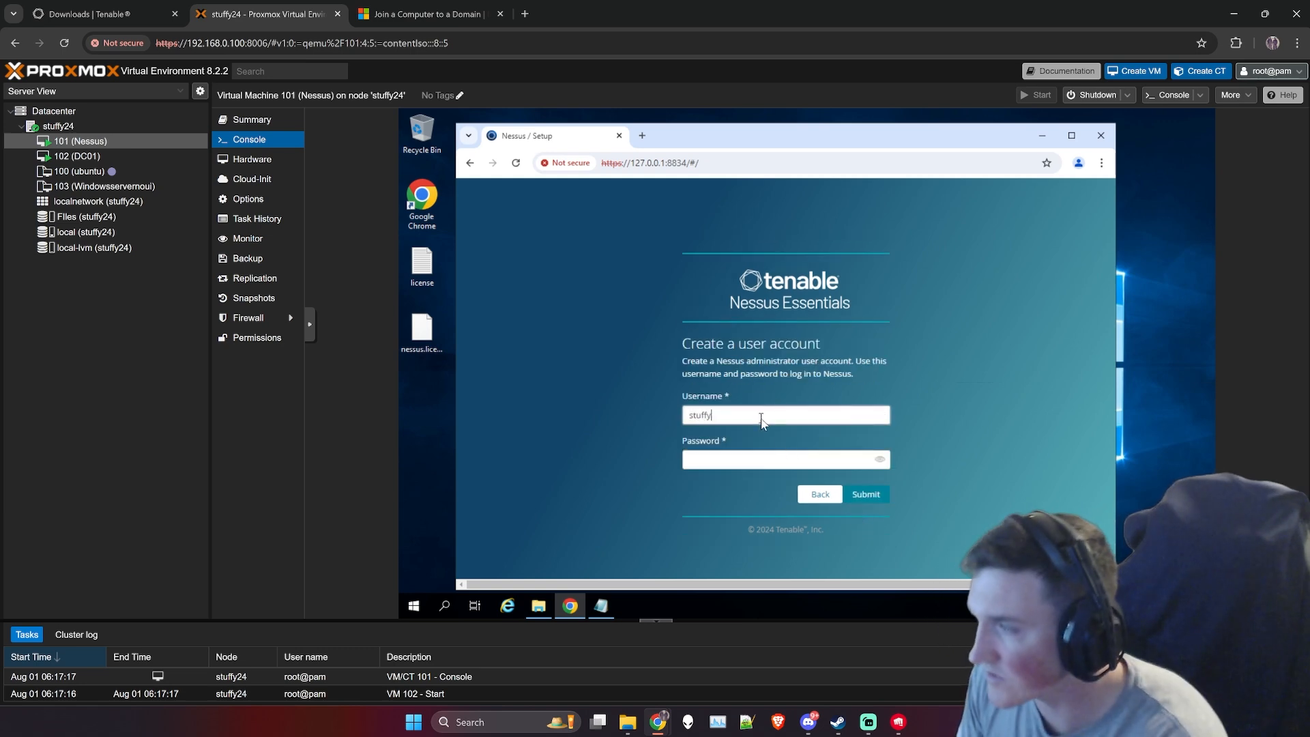
key(Tab)
text(•••)
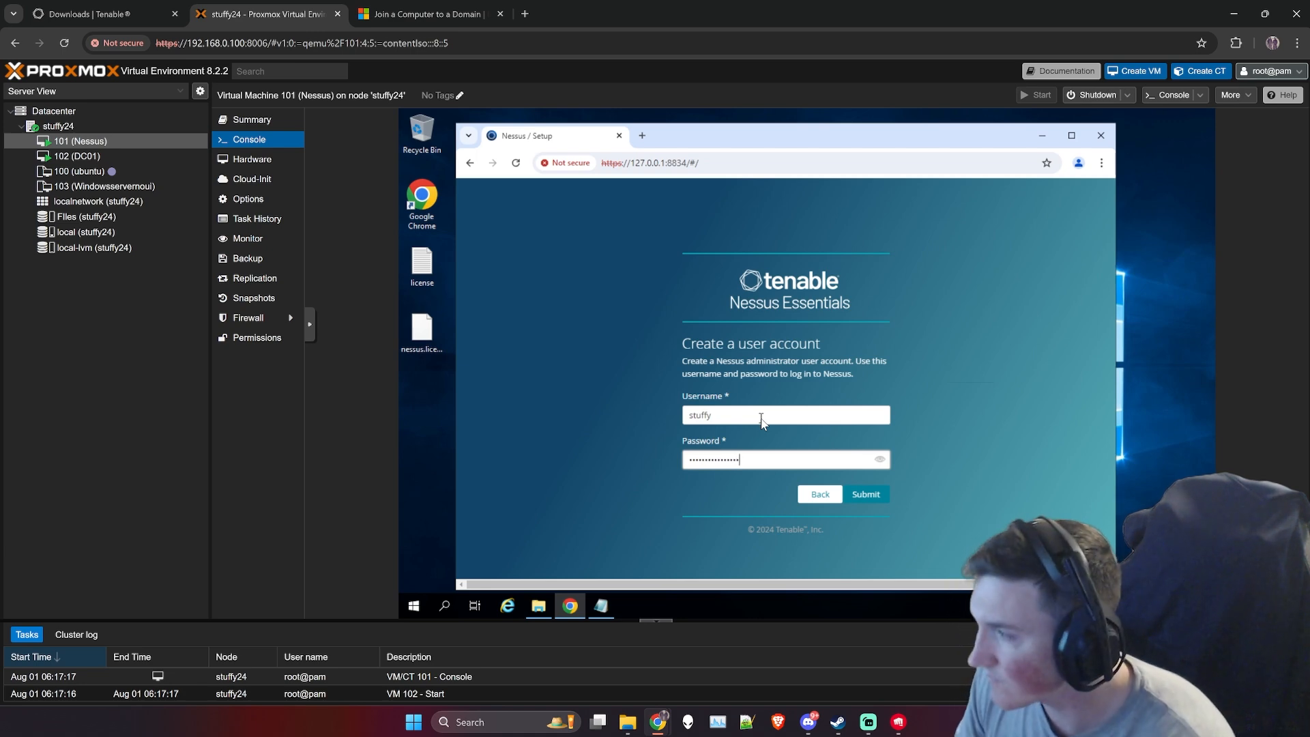
click(865, 496)
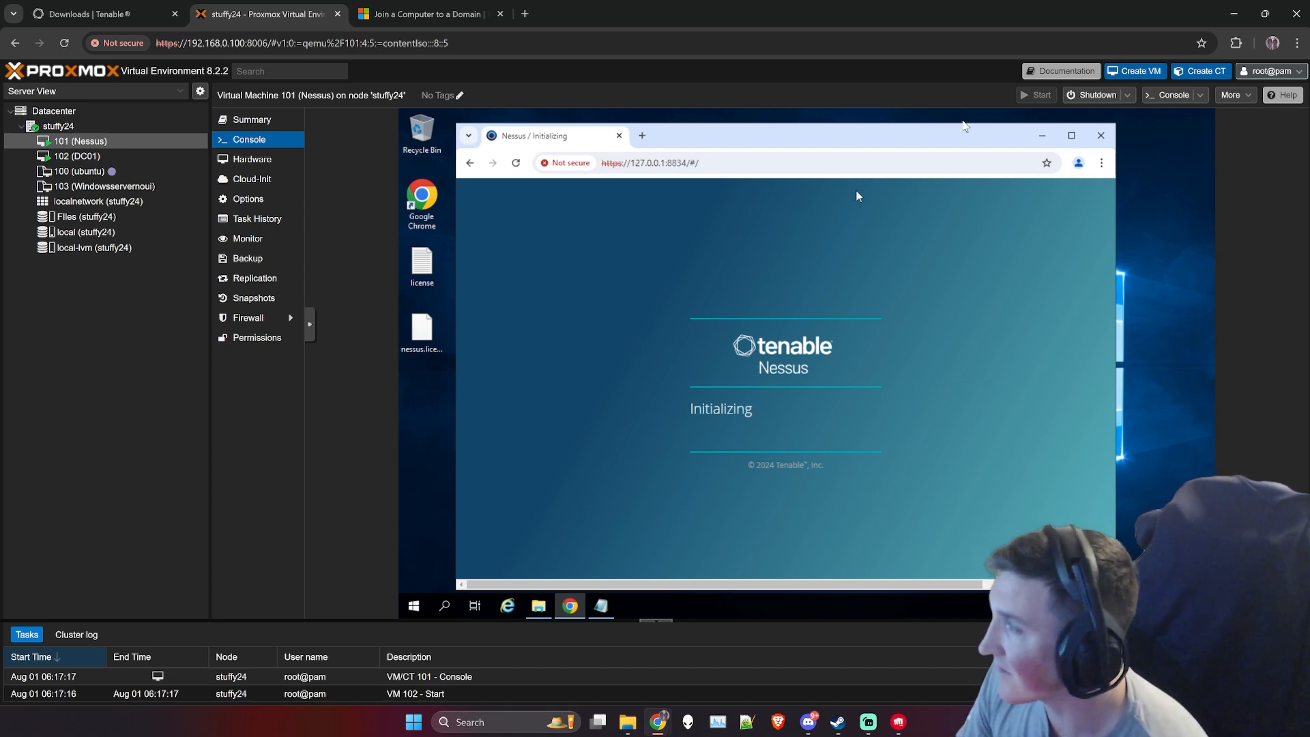
- Maximize the Nessus browser window and show the virtual machine console full screen with its control bar collapsed
click(1071, 136)
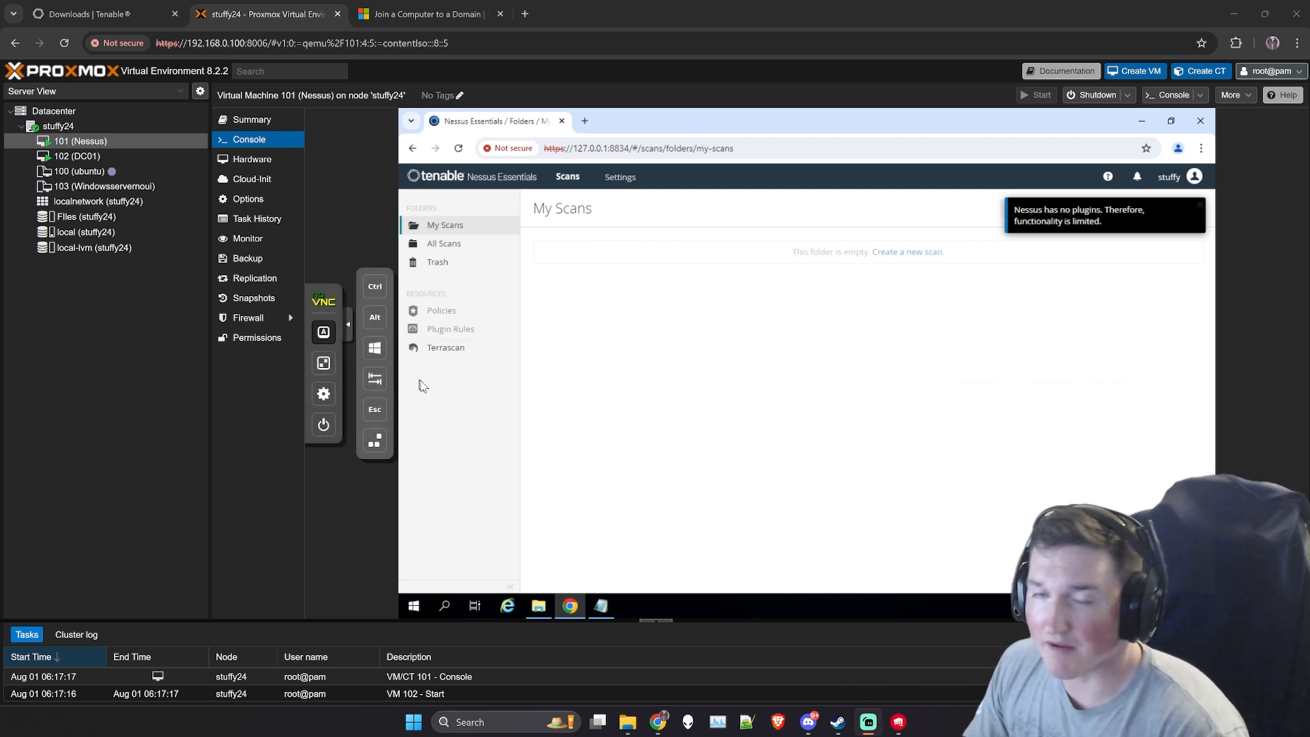
click(323, 363)
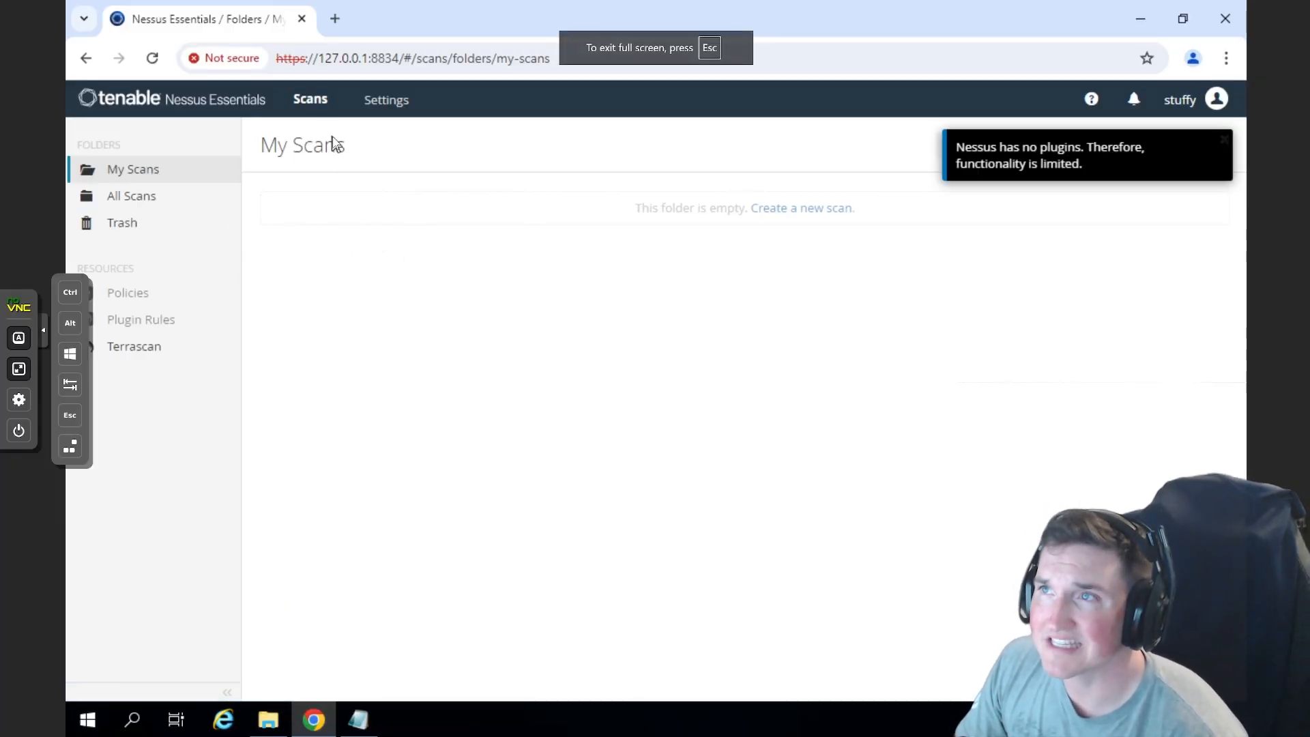
click(1223, 141)
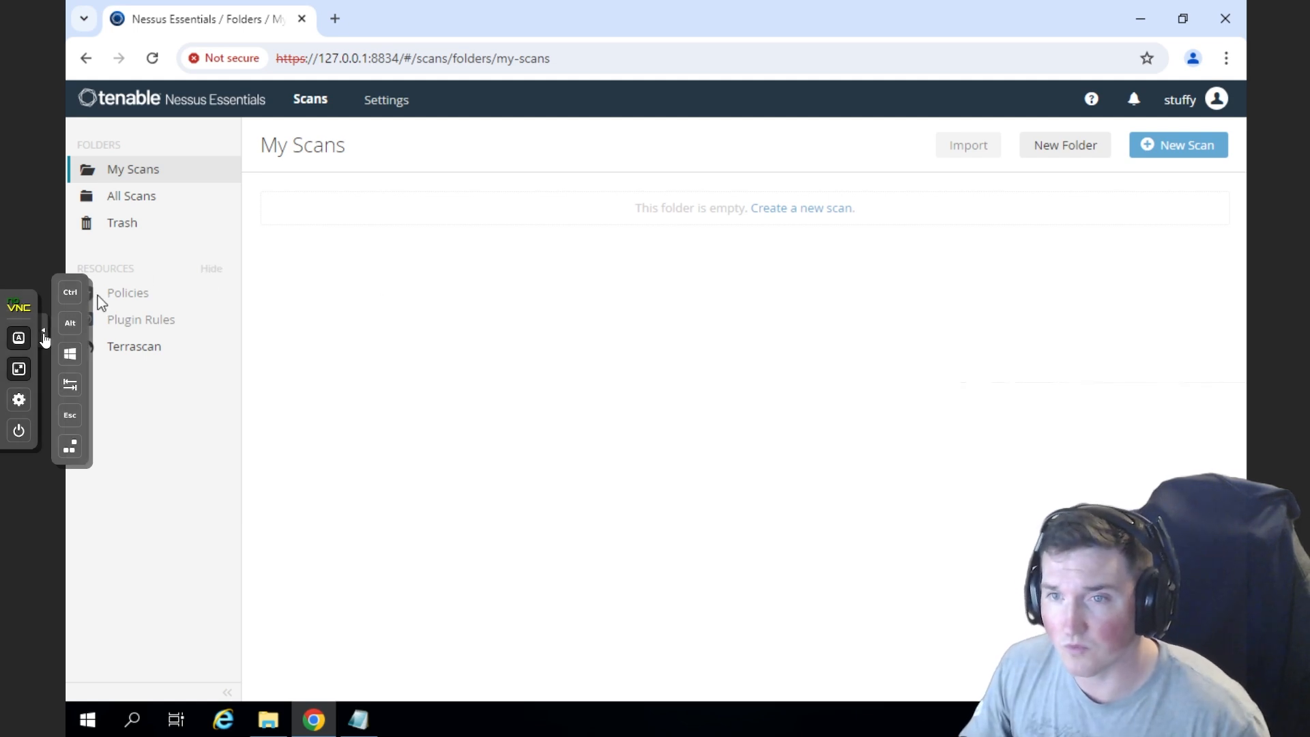
click(43, 332)
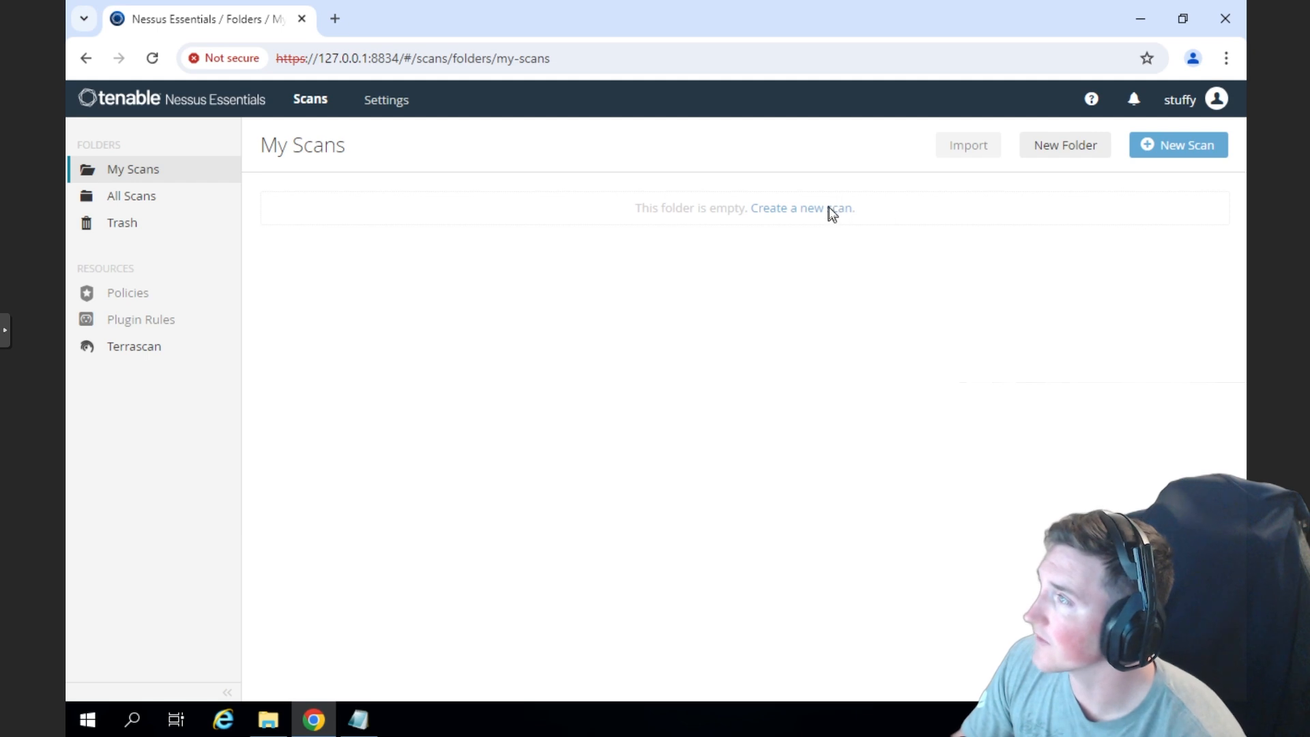
drag(604, 35, 632, 59)
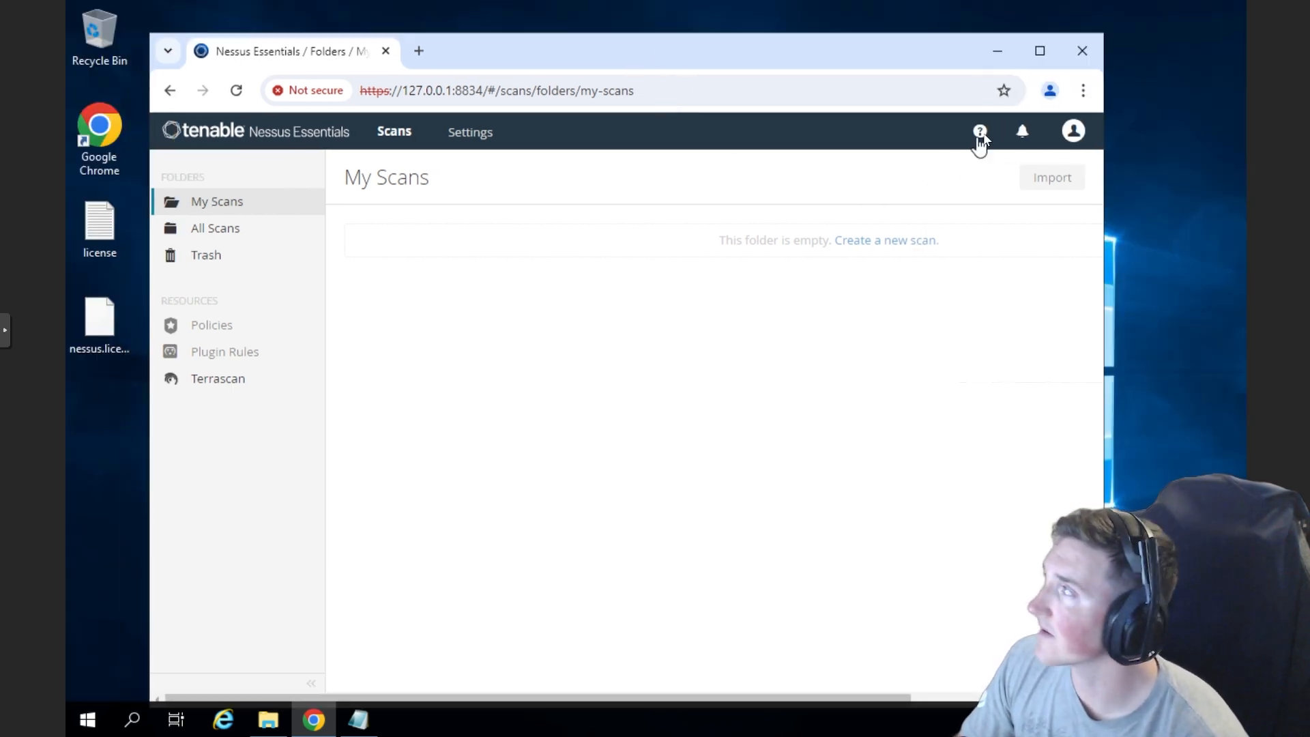
triple_click(897, 240)
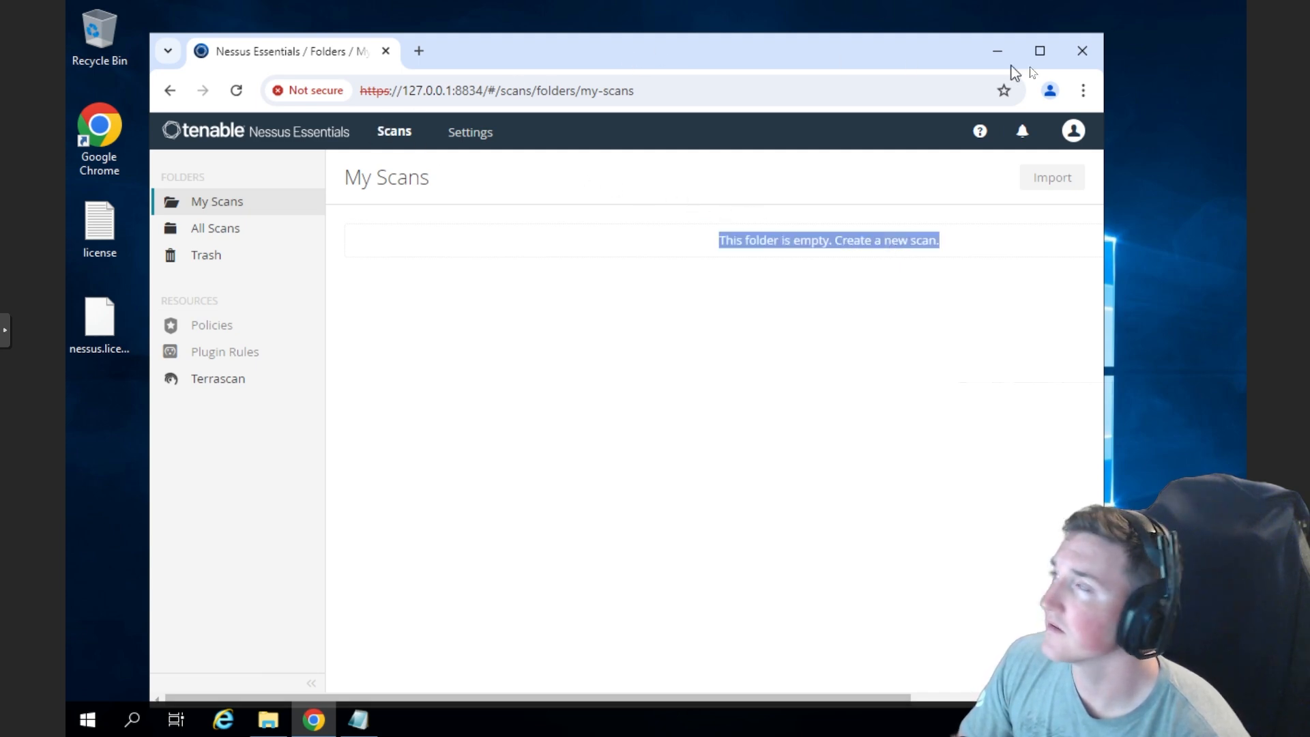
click(1041, 51)
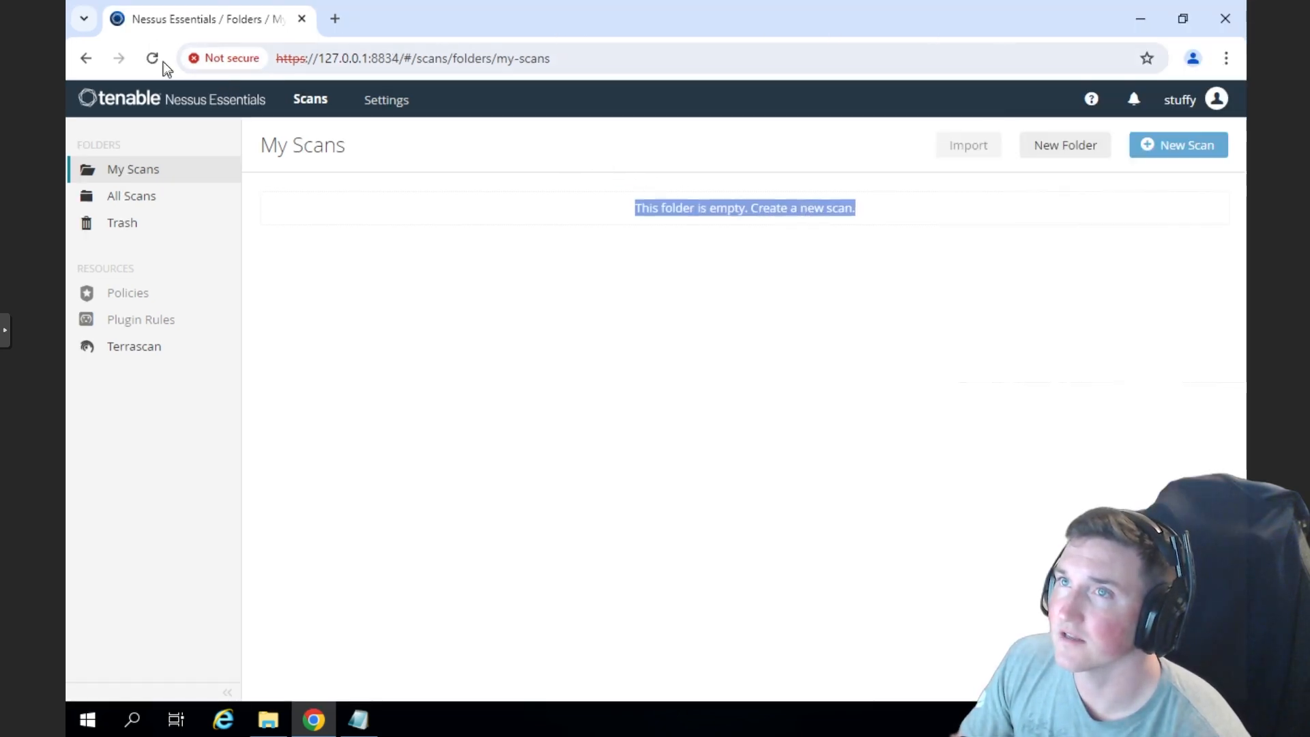
- Reload the My Scans page, dismiss the plugin notice and look at the Terrascan page before returning to My Scans
click(151, 60)
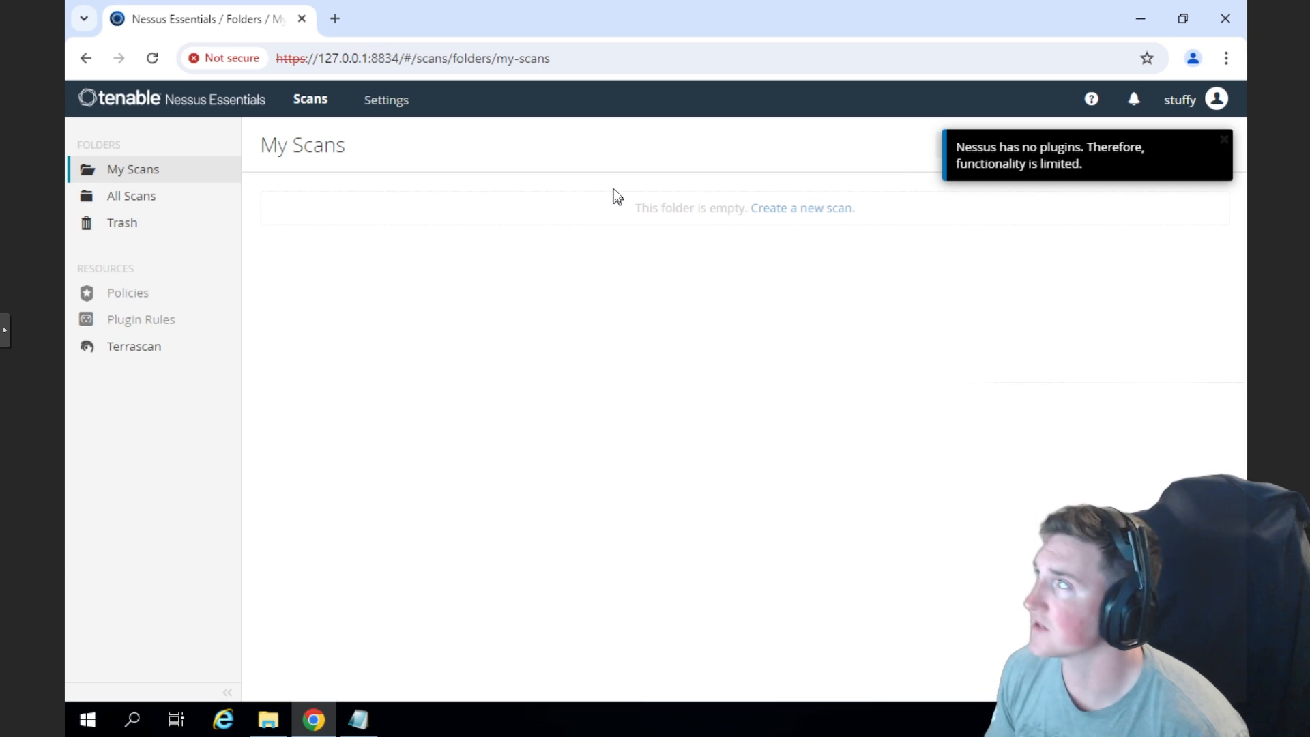
click(1224, 143)
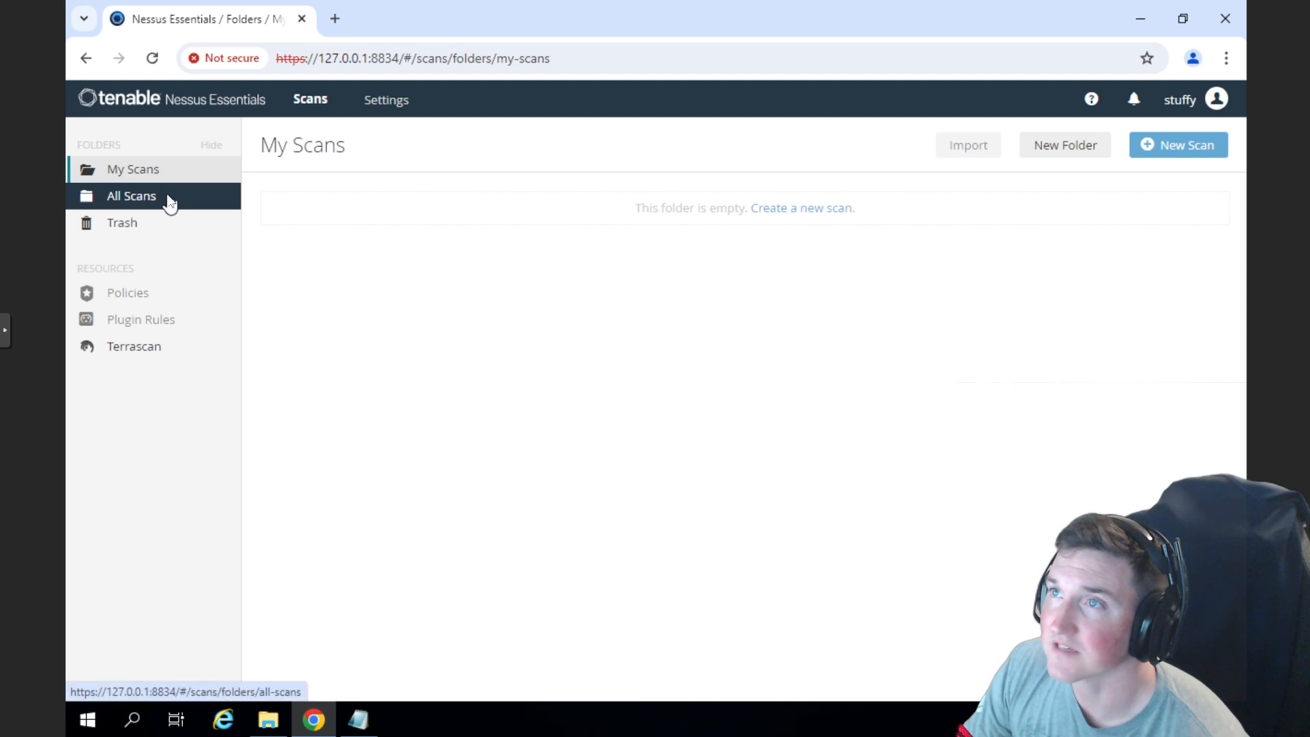
click(145, 345)
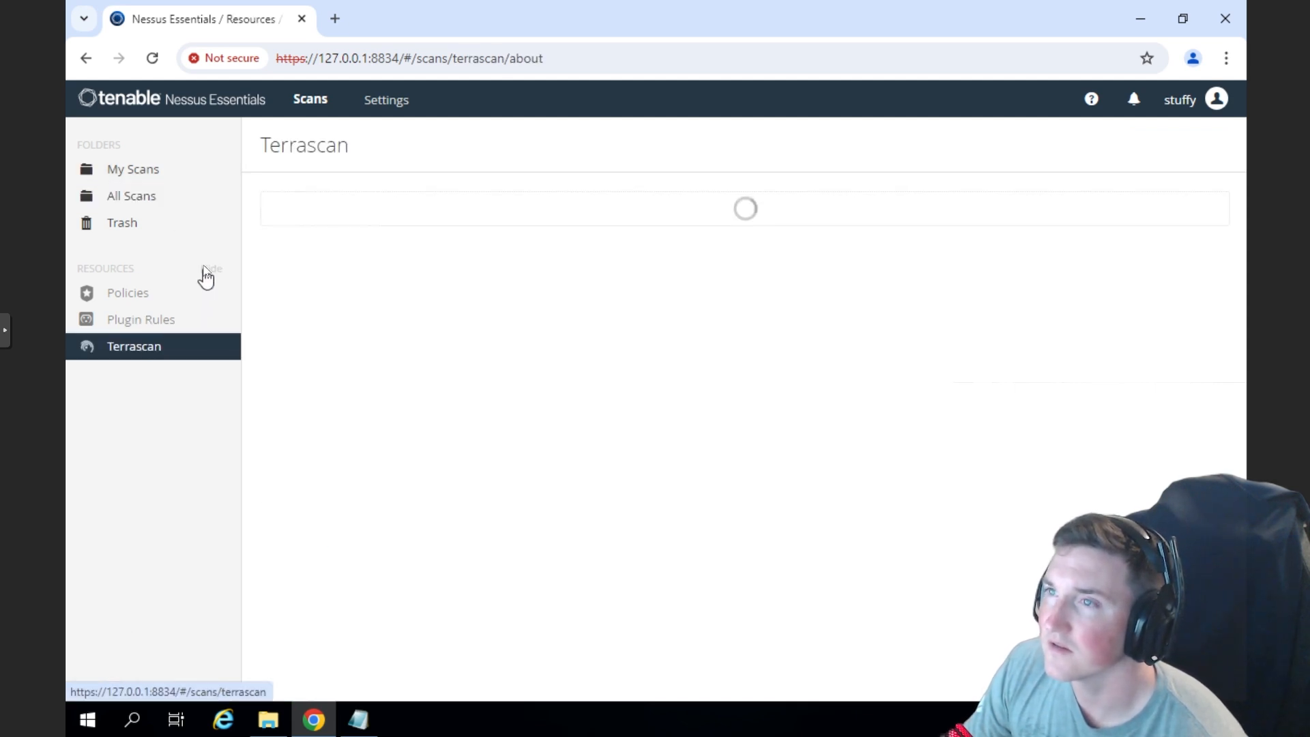
click(145, 176)
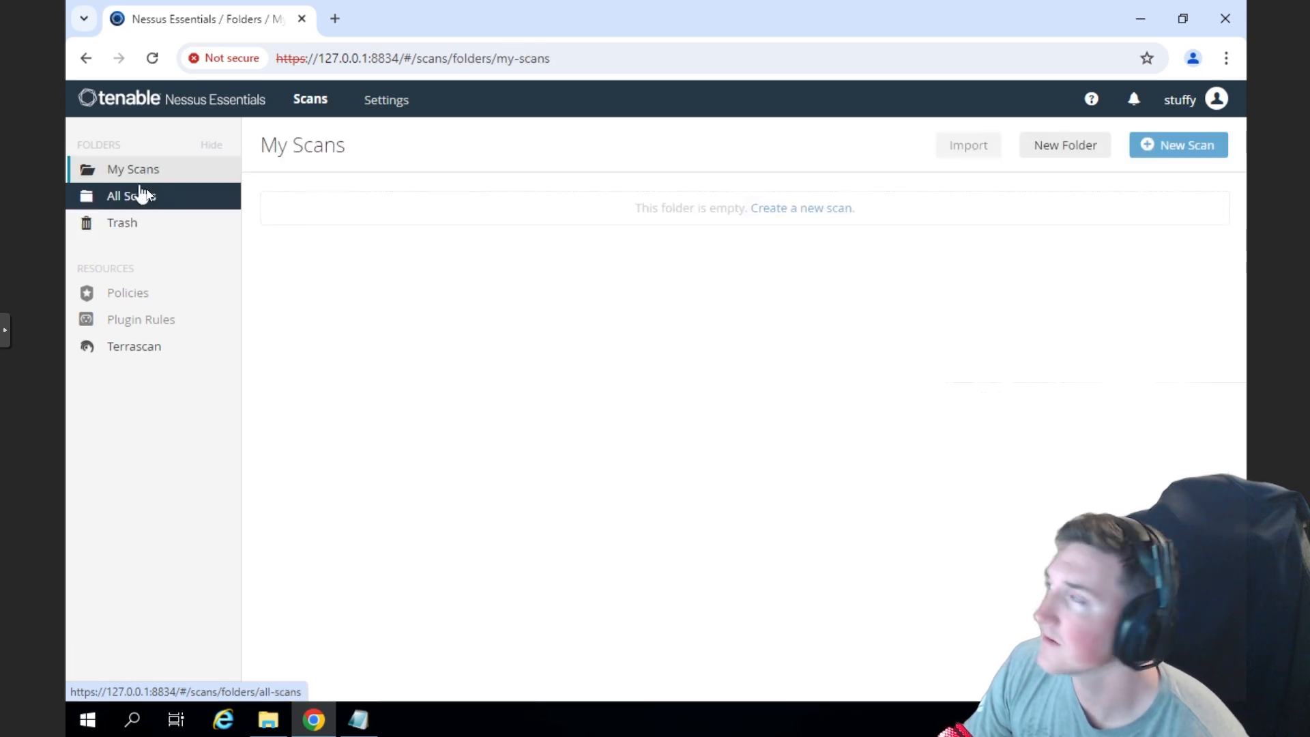
- Create a new scan folder named StuffyCorp and open it
click(1042, 145)
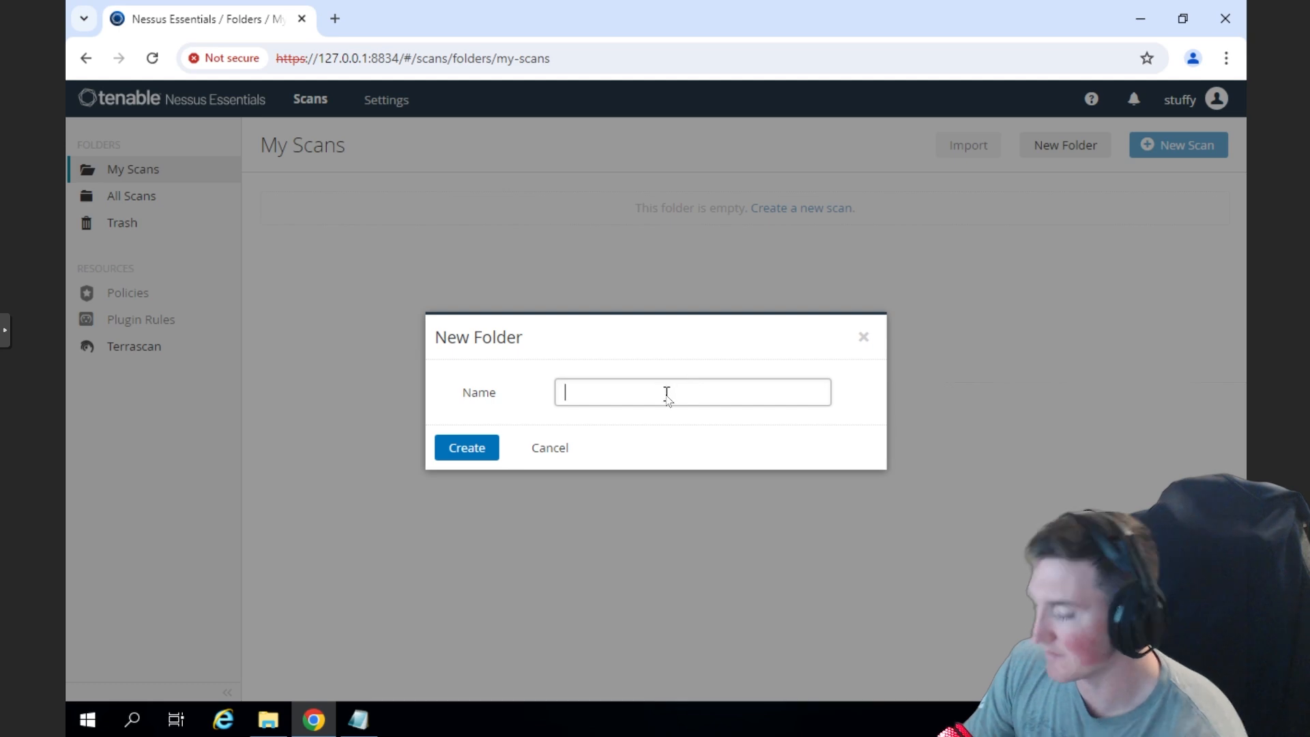
text(StuffyCorp)
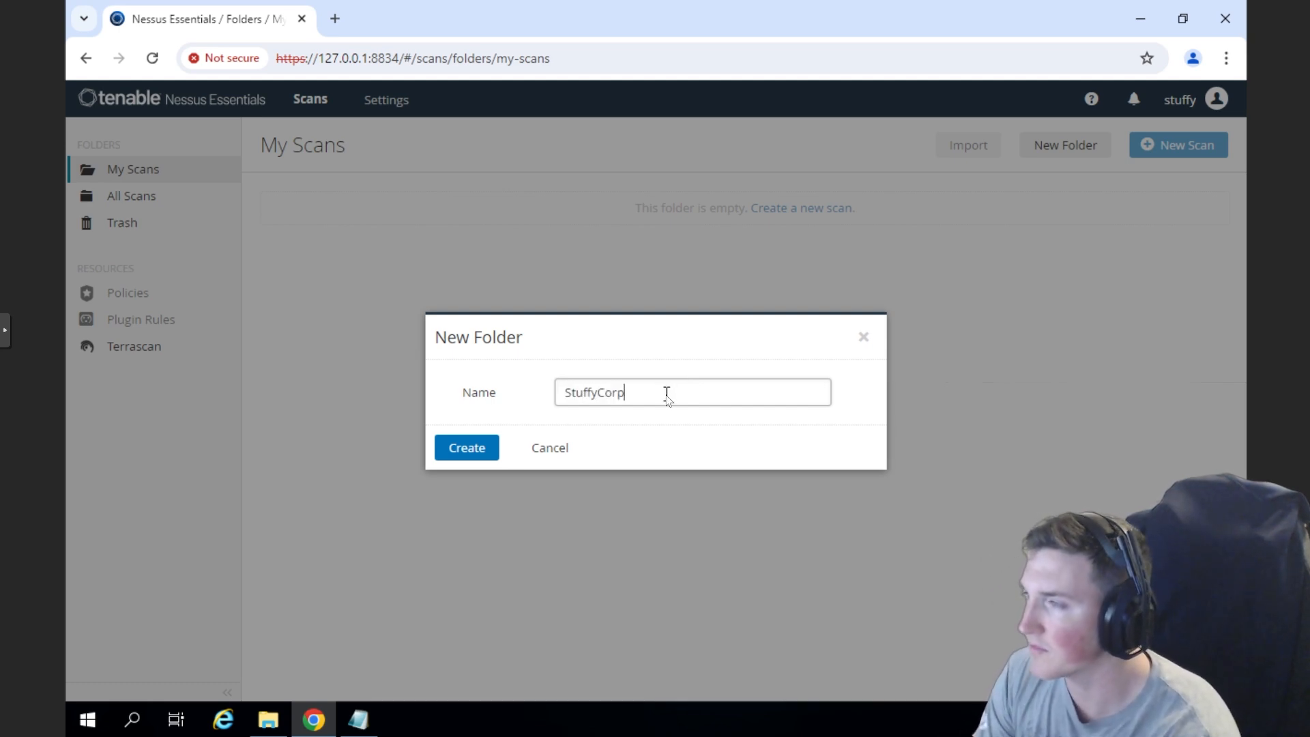
click(477, 457)
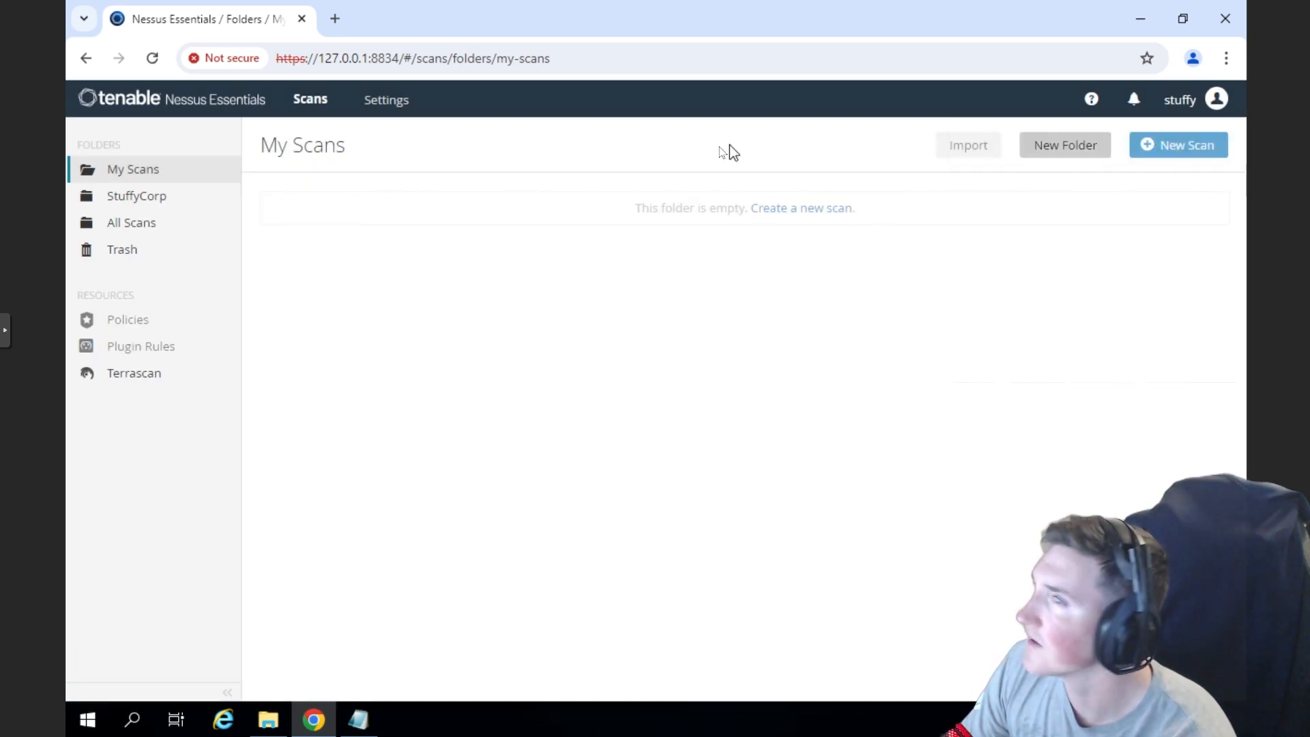
click(161, 201)
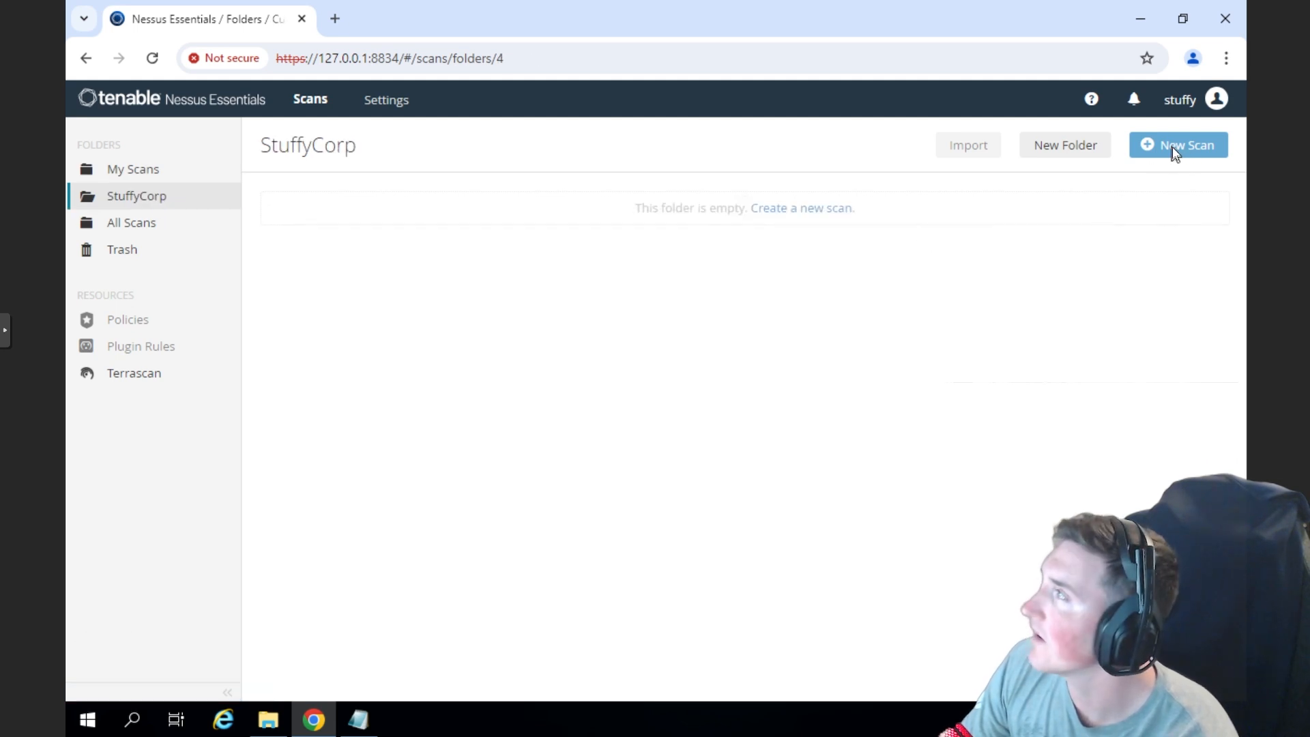
- Try to create a new scan from the link in the empty StuffyCorp folder
right_click(774, 206)
click(494, 161)
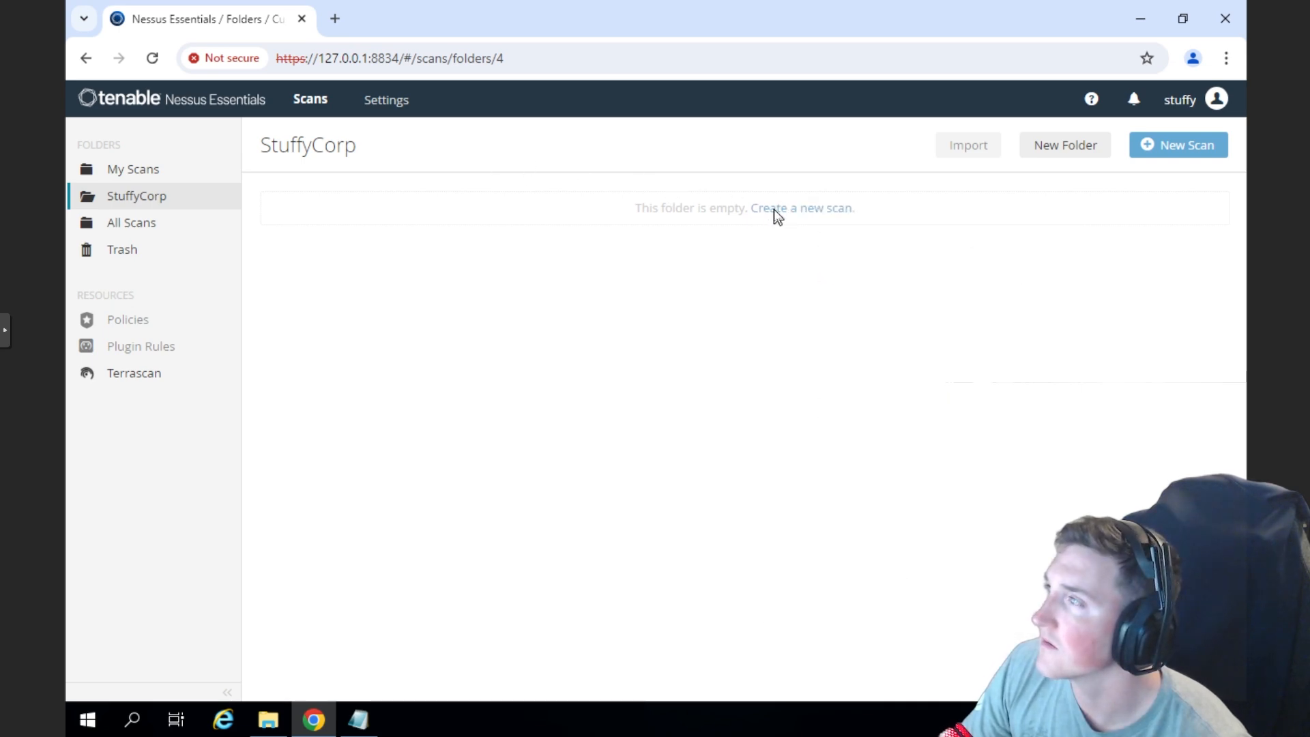
right_click(775, 211)
click(755, 209)
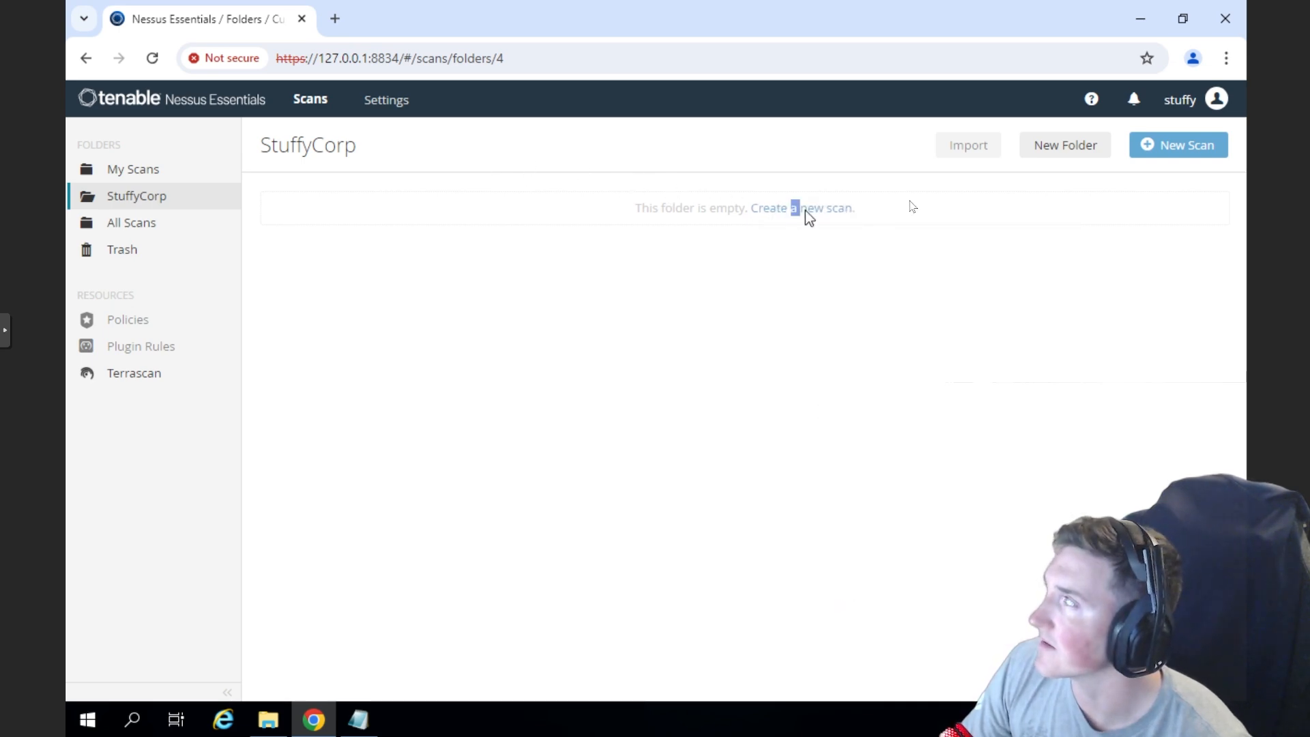
- Review the About overview in the Nessus settings and look through the Scanning section of the Advanced Settings
click(386, 101)
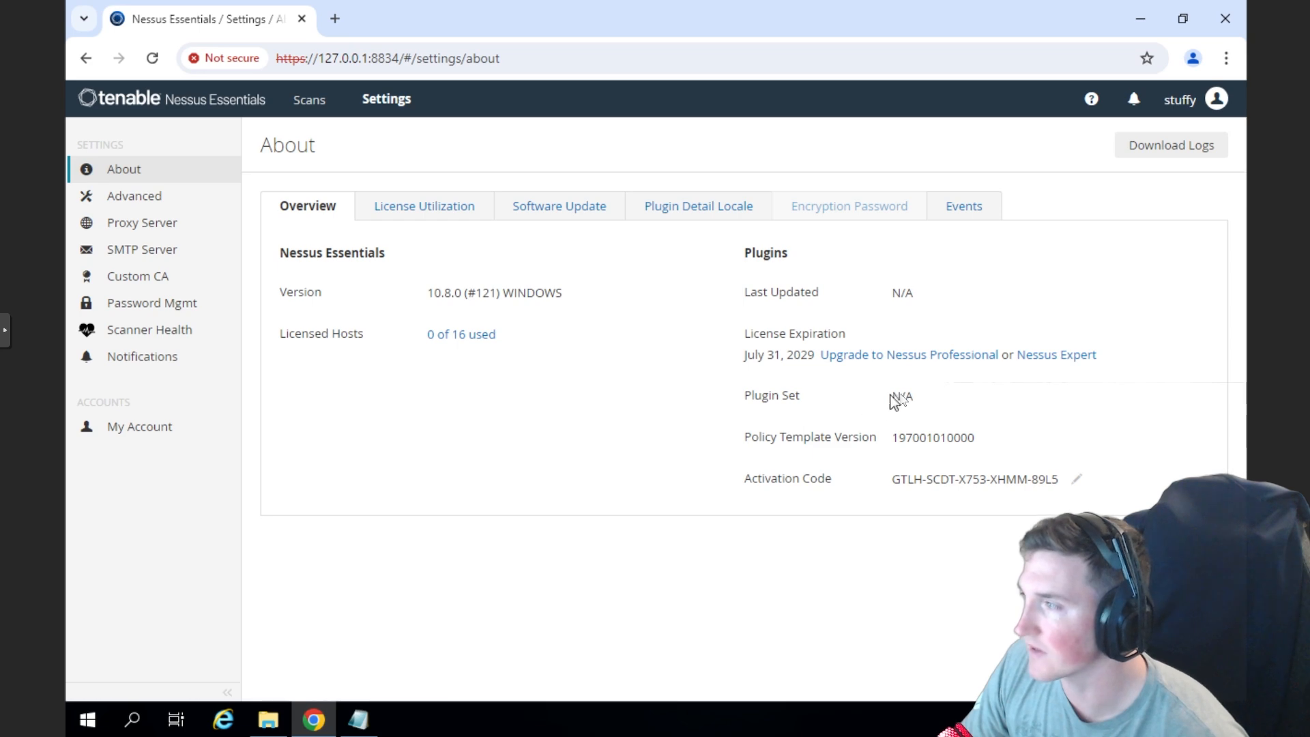
click(862, 401)
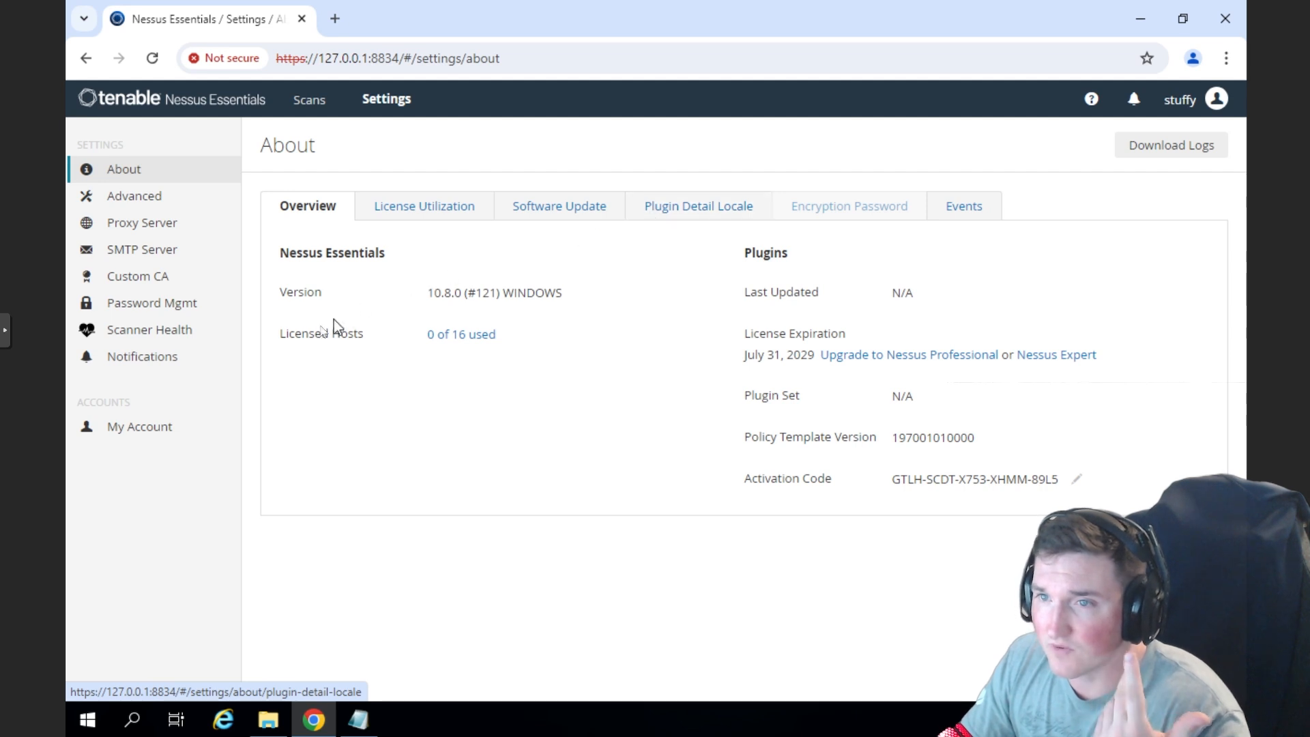
click(138, 208)
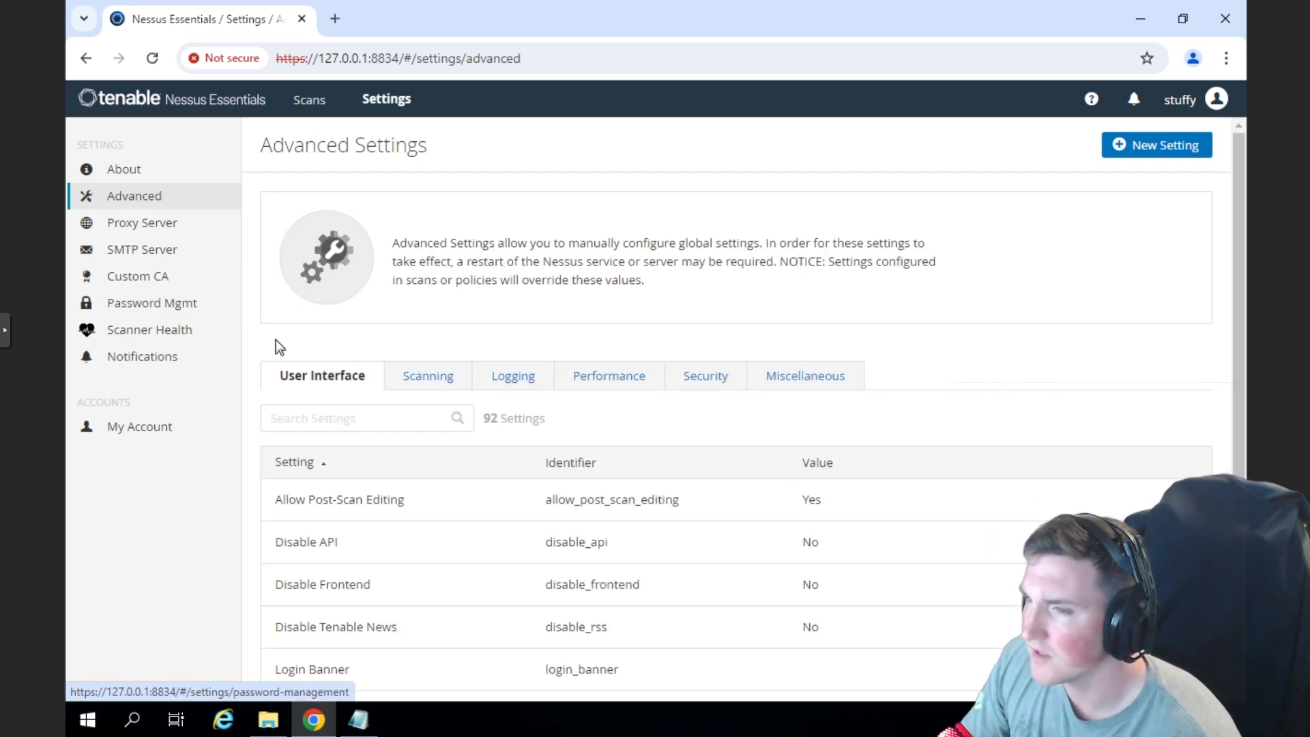
scroll(278, 344, down, 1)
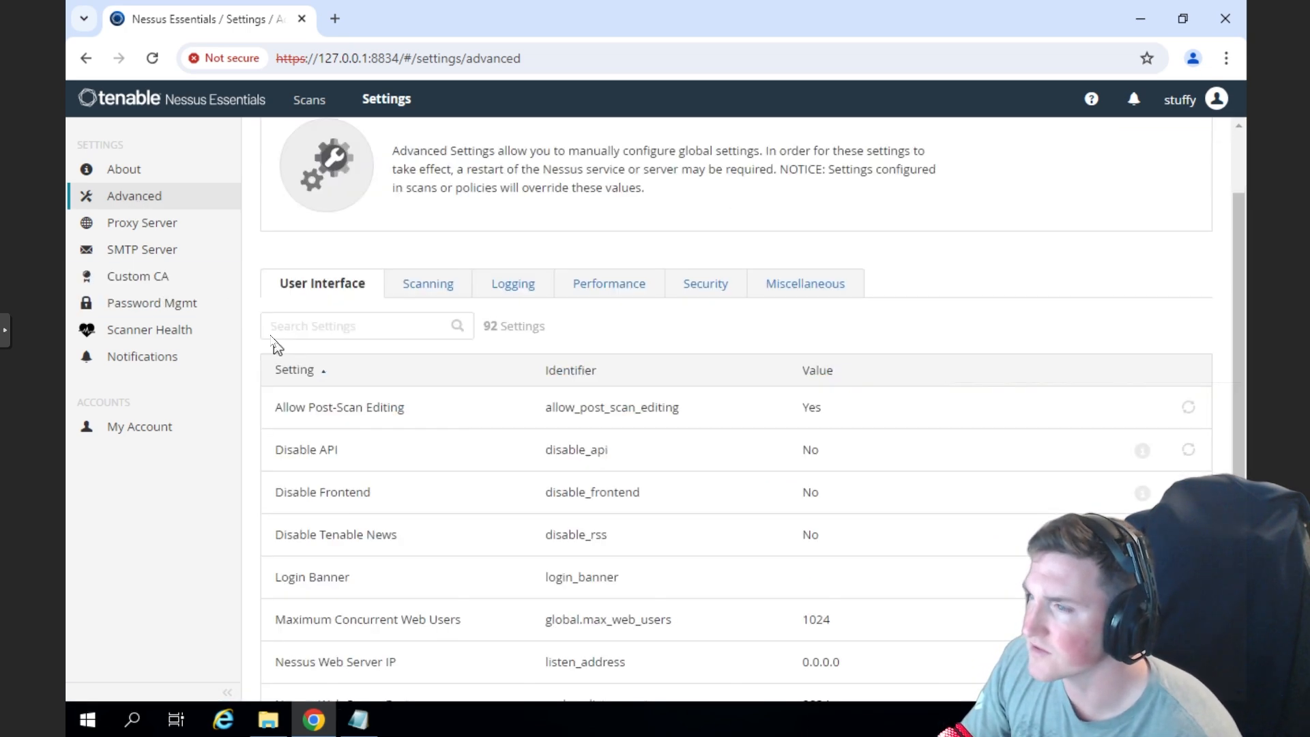
click(415, 288)
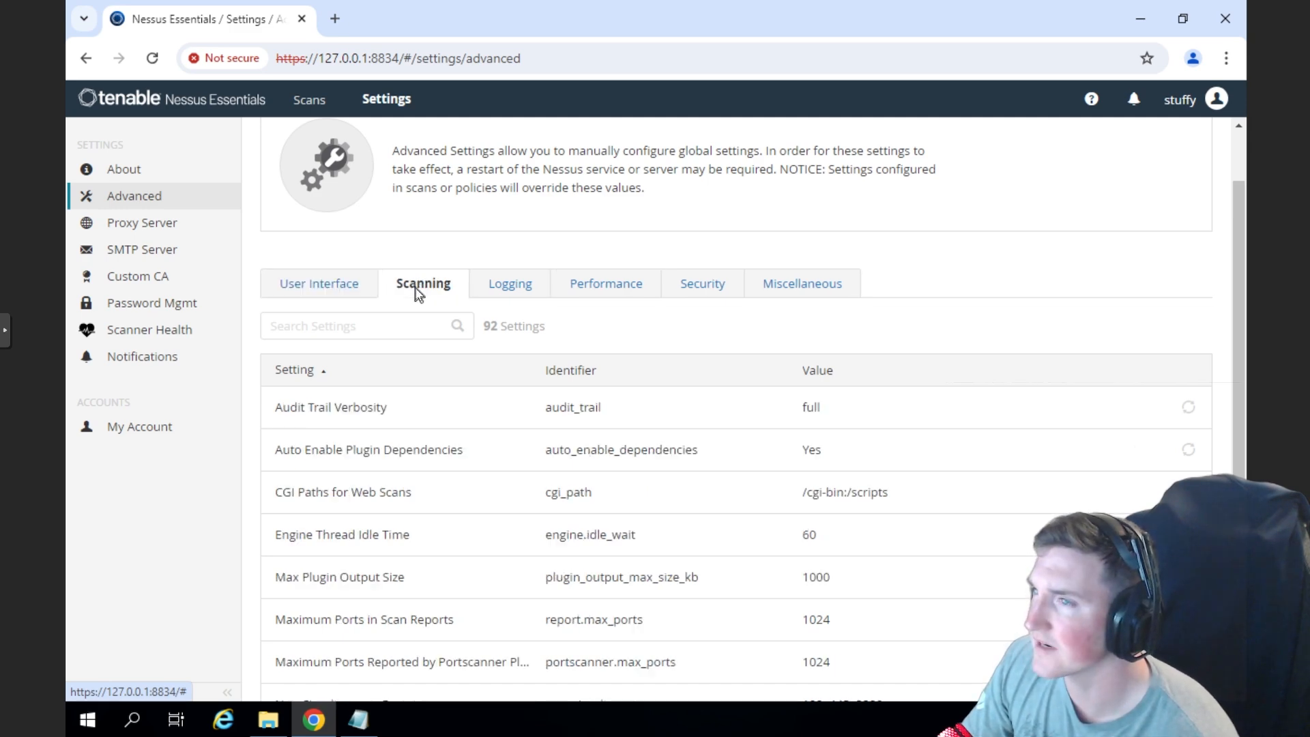
scroll(460, 279, down, 1)
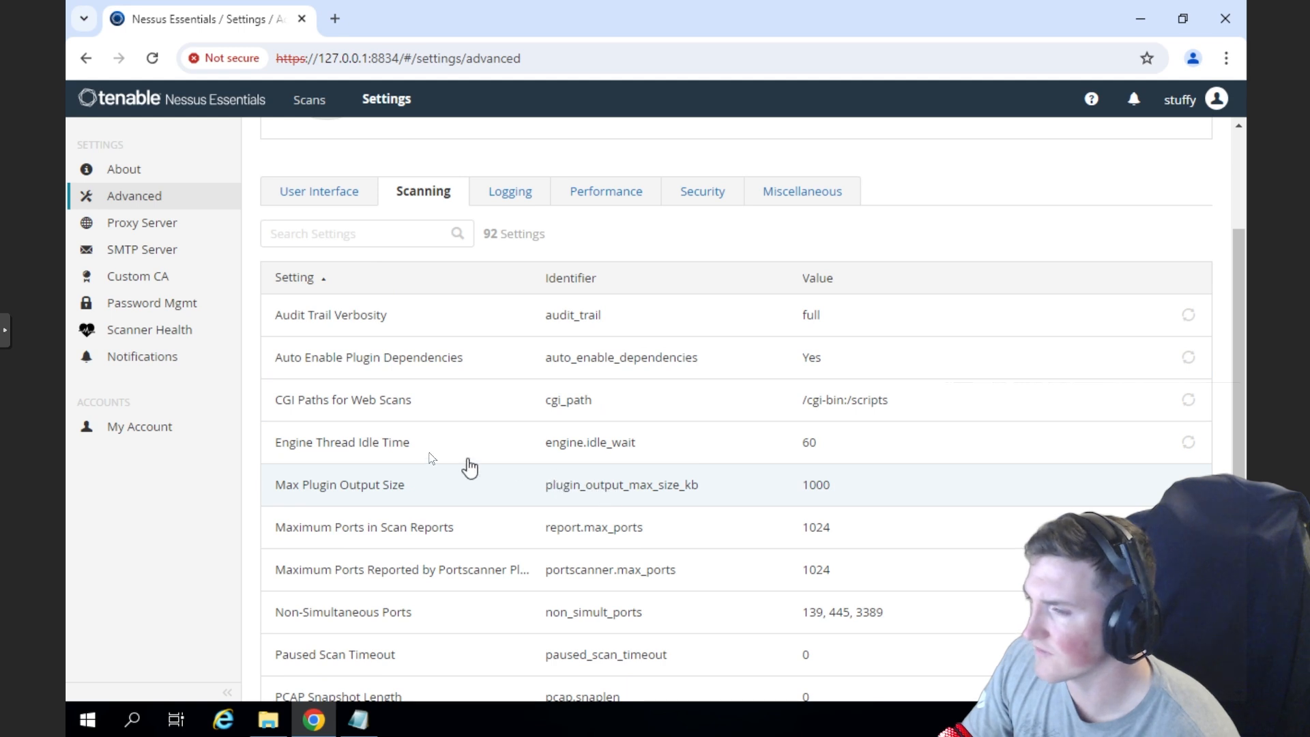
scroll(430, 418, down, 1)
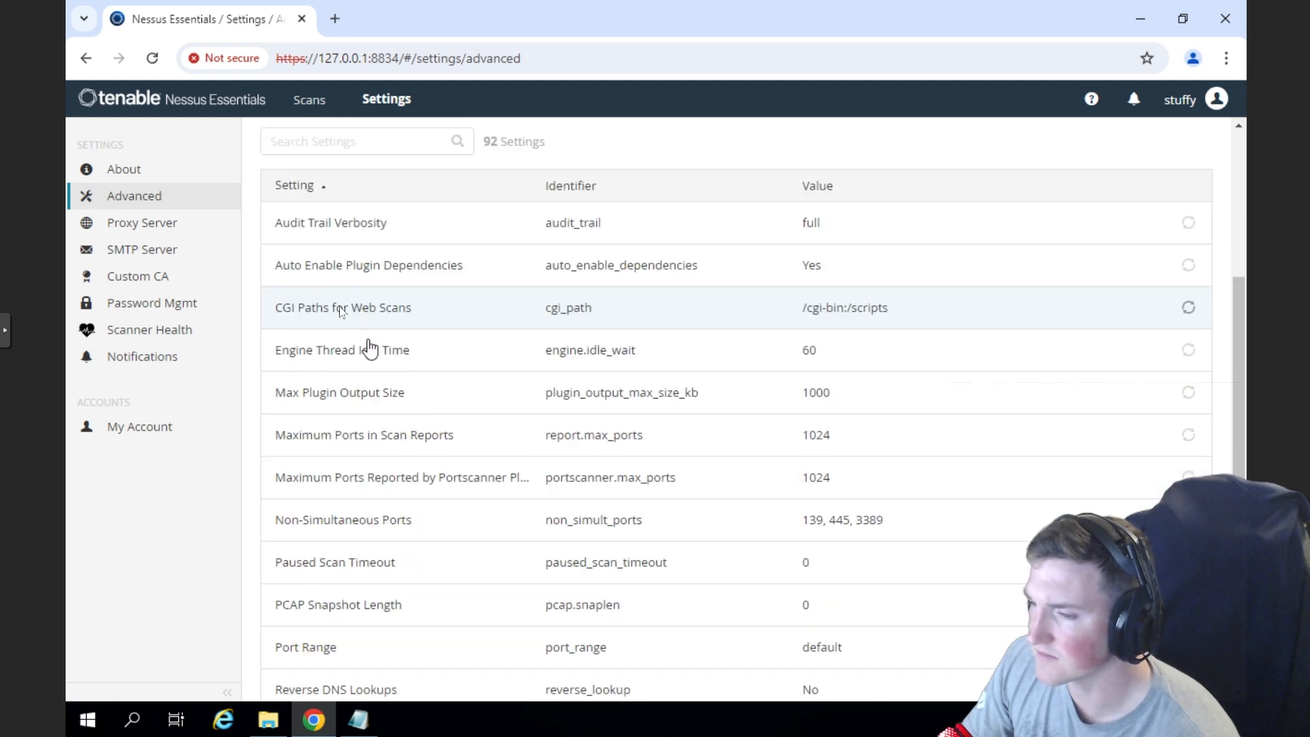
- Check the Scanner Health overview, including its scanner alerts, and return to the My Scans folder
click(141, 331)
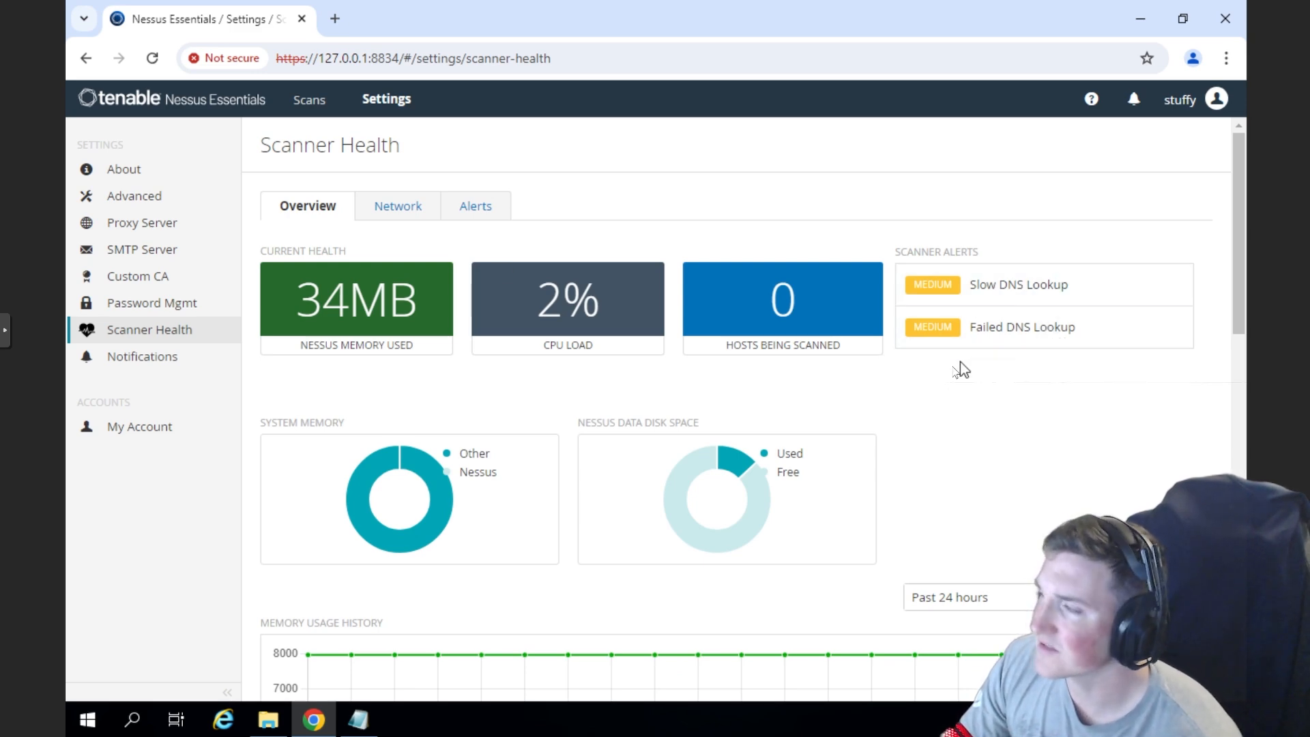
scroll(952, 365, down, 3)
scroll(929, 350, up, 3)
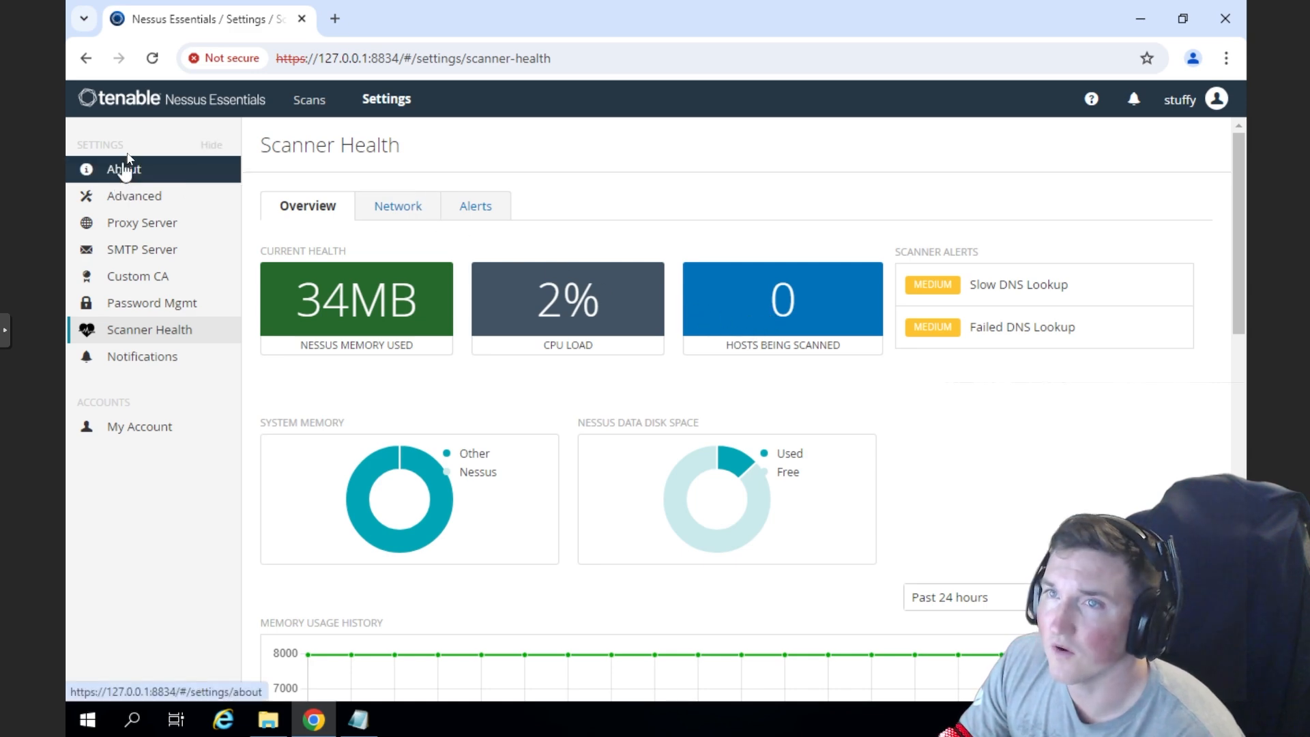
click(315, 103)
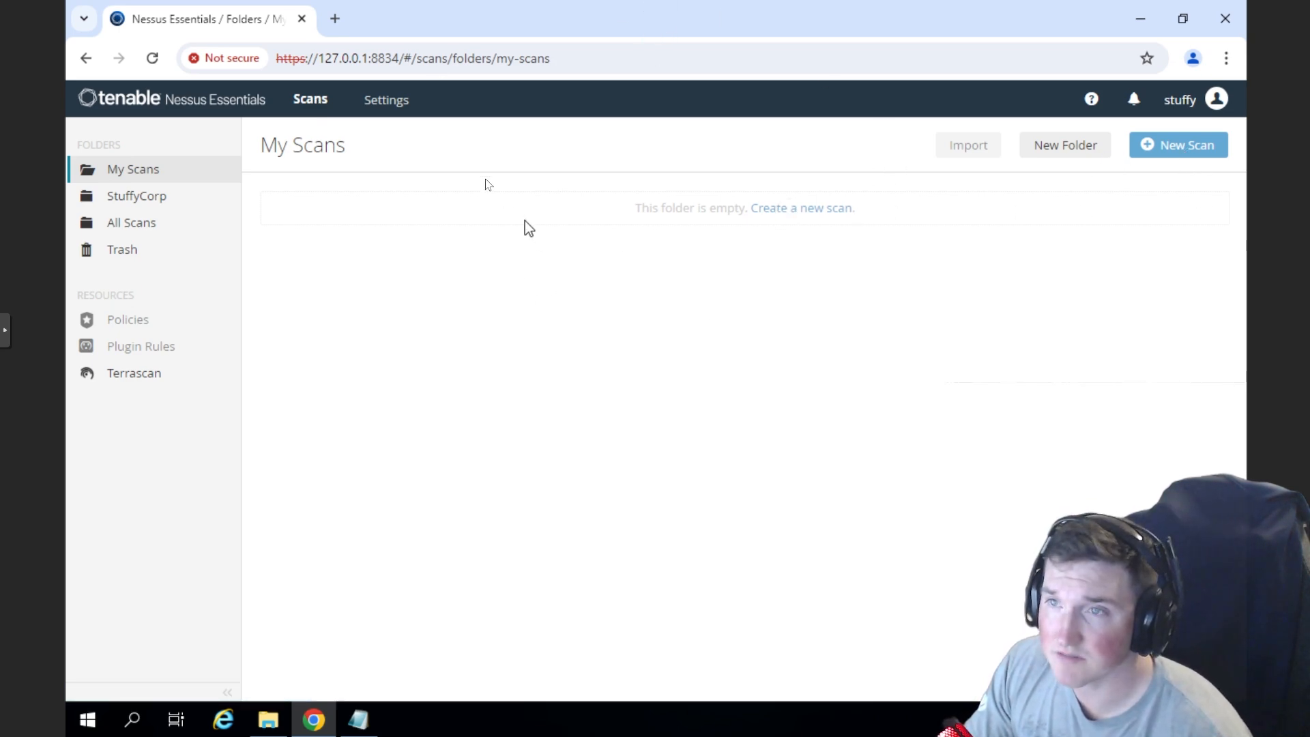
- Examine the Plugin Detail Locale options of the About settings and go back to the My Scans page
click(387, 101)
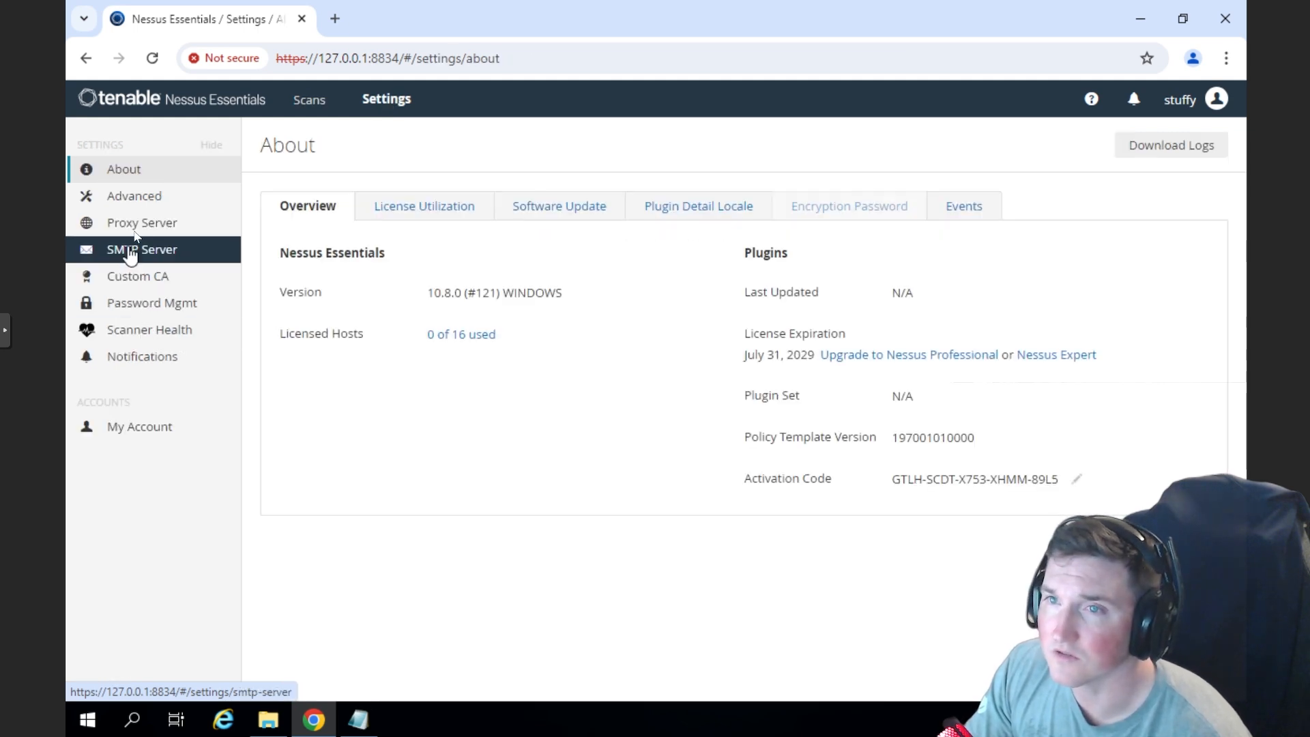
click(130, 198)
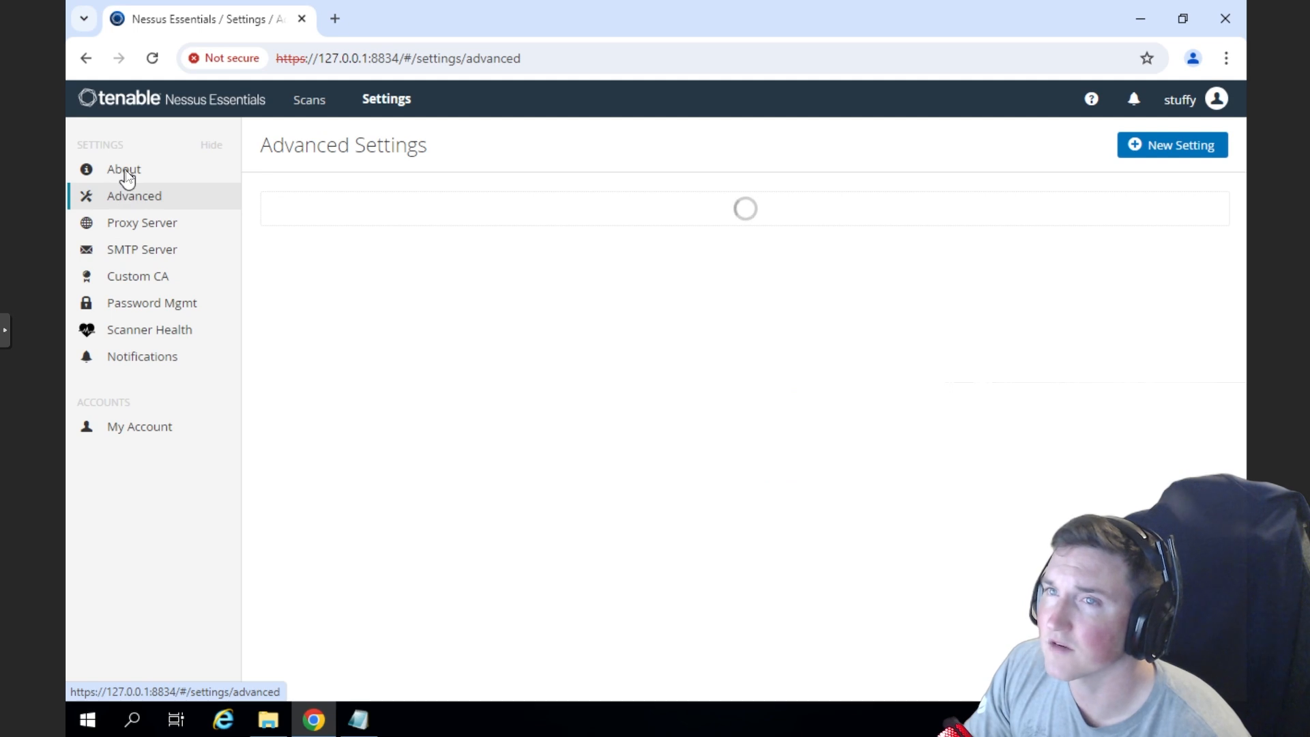
click(127, 172)
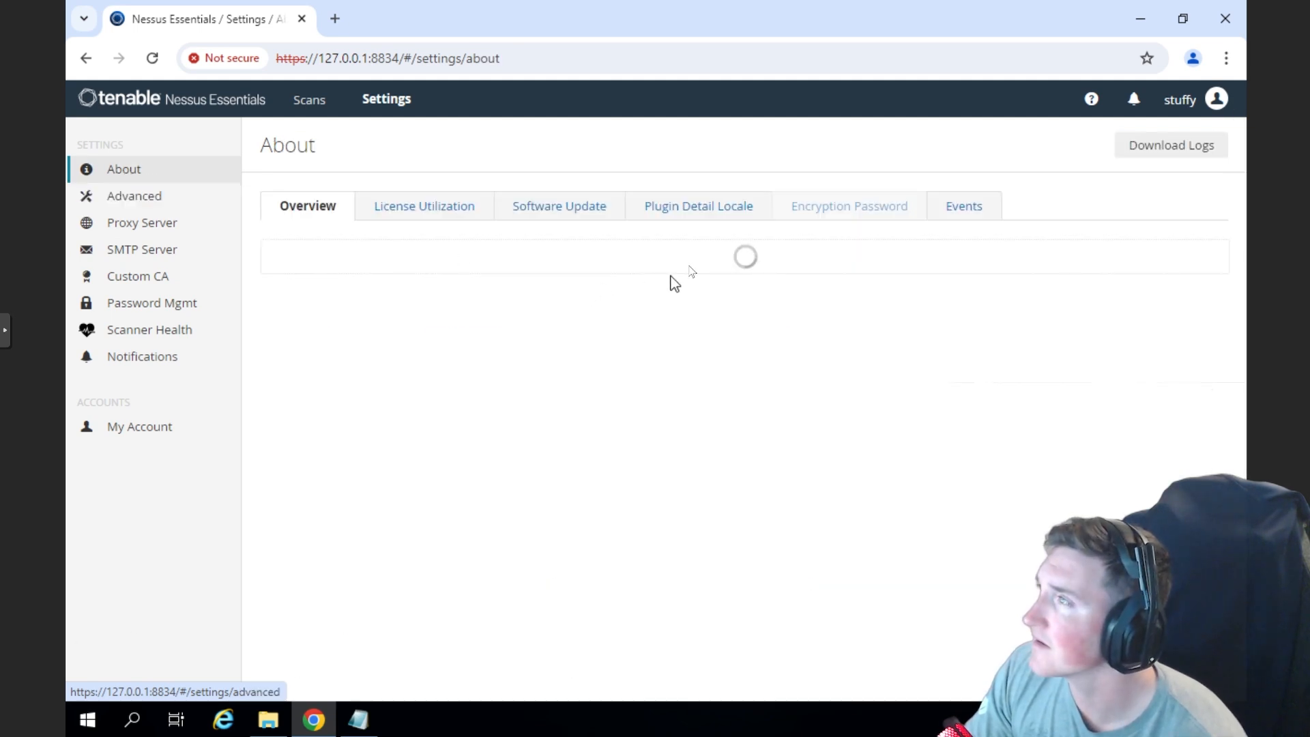
click(701, 212)
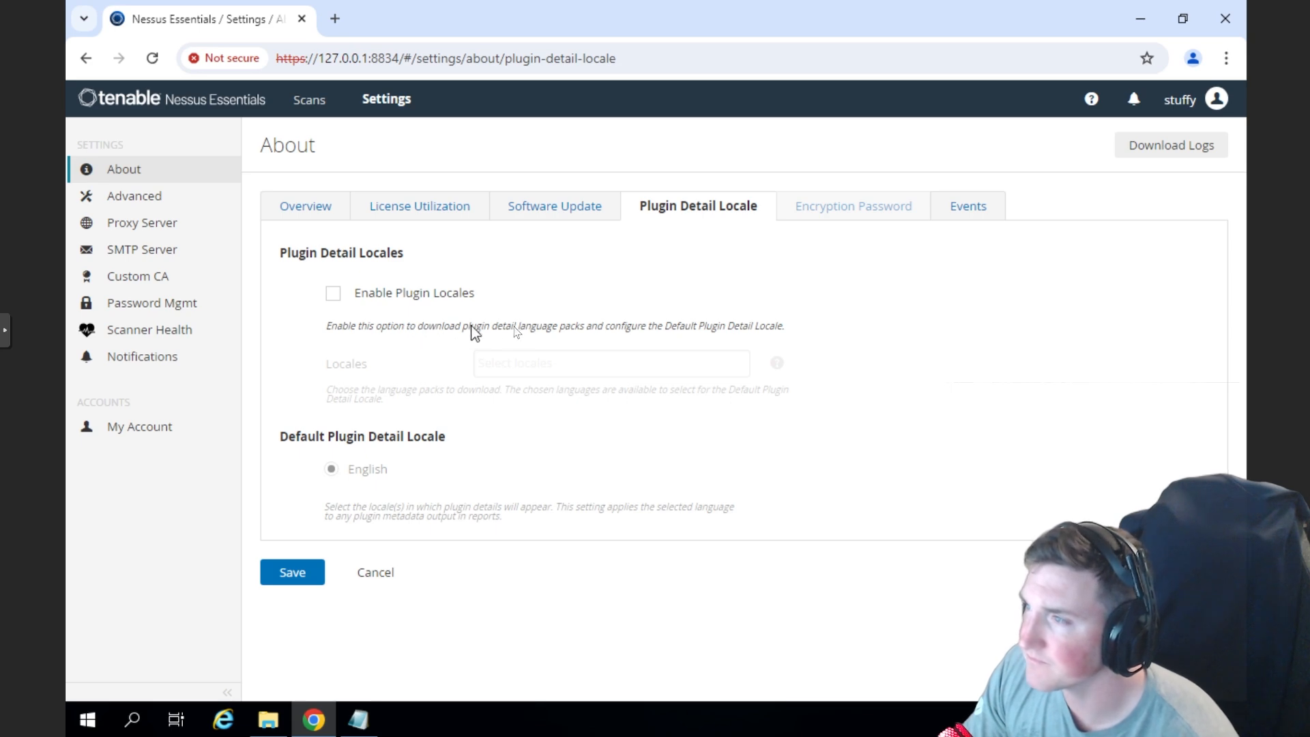
drag(423, 327, 542, 326)
click(591, 329)
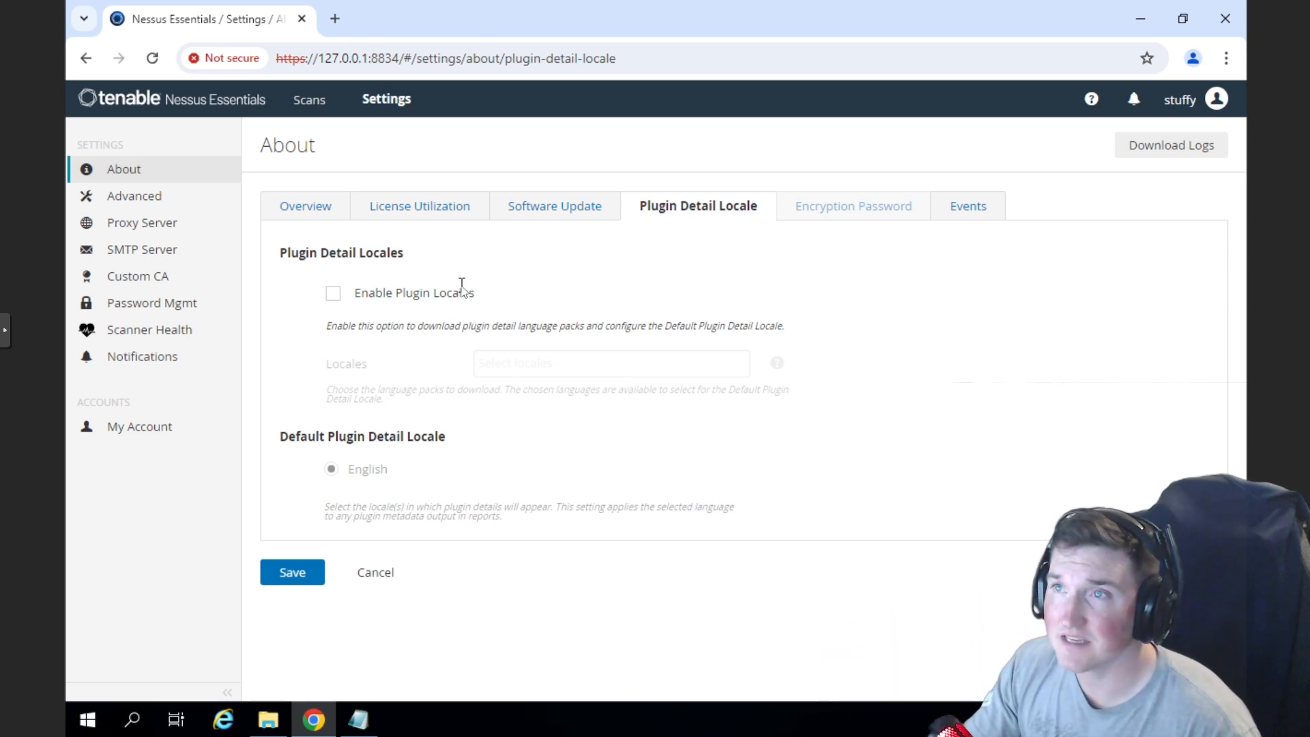
click(310, 100)
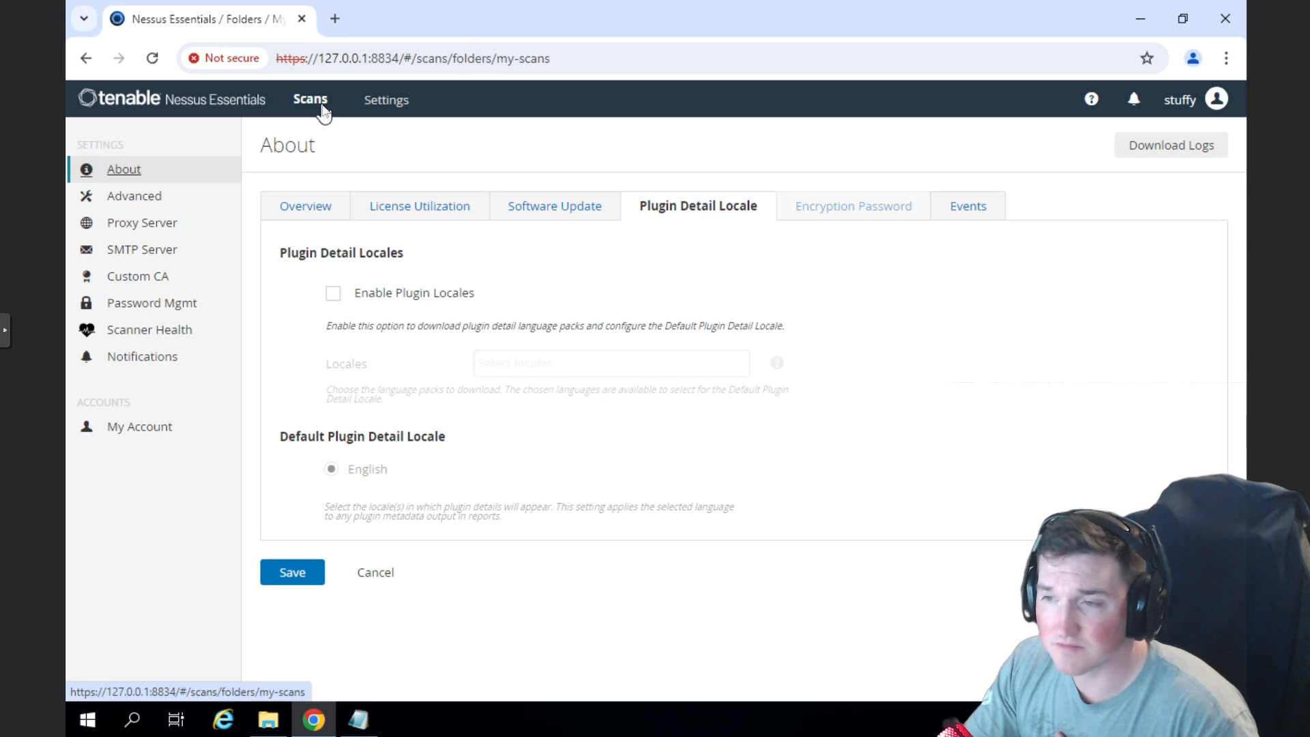